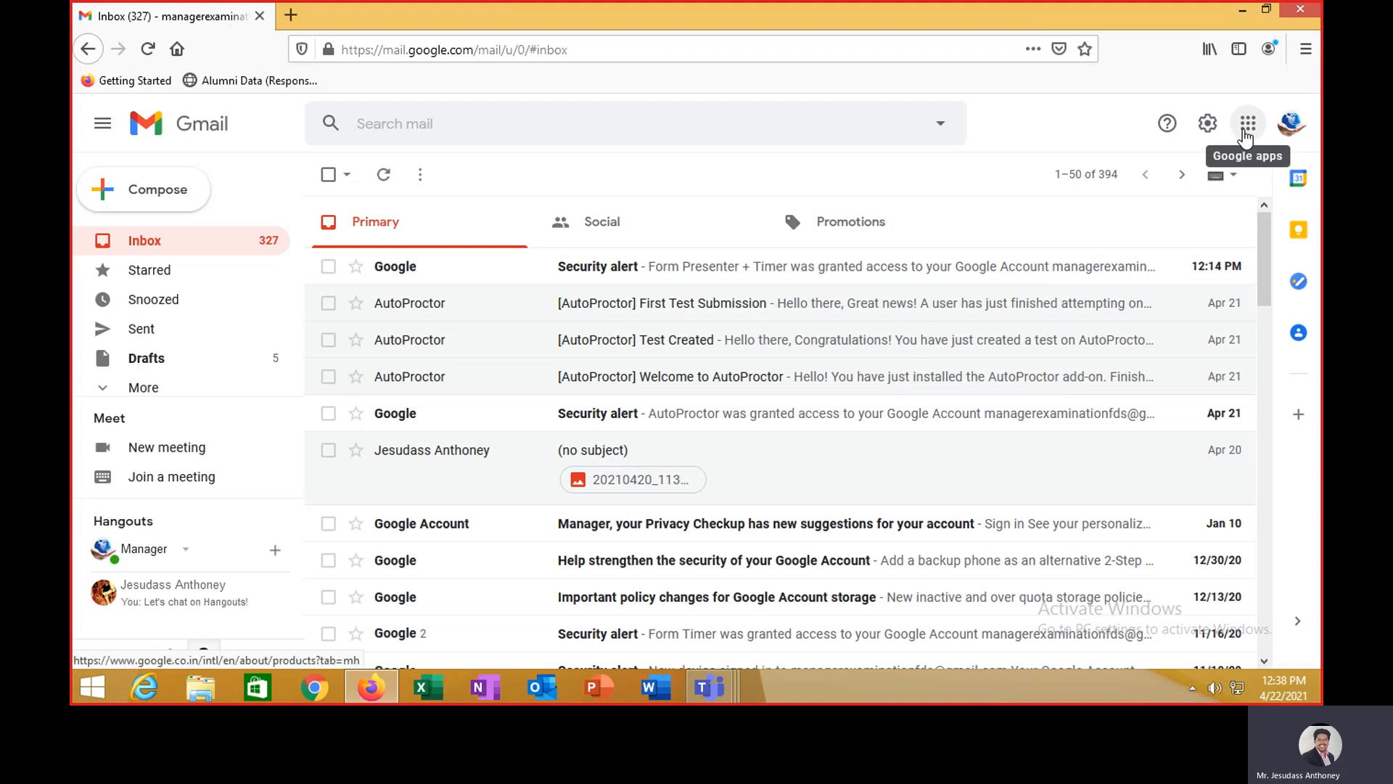
- Open Google Drive from the apps grid and enter the Online Test folder
left_click(1247, 136)
left_click(1170, 285)
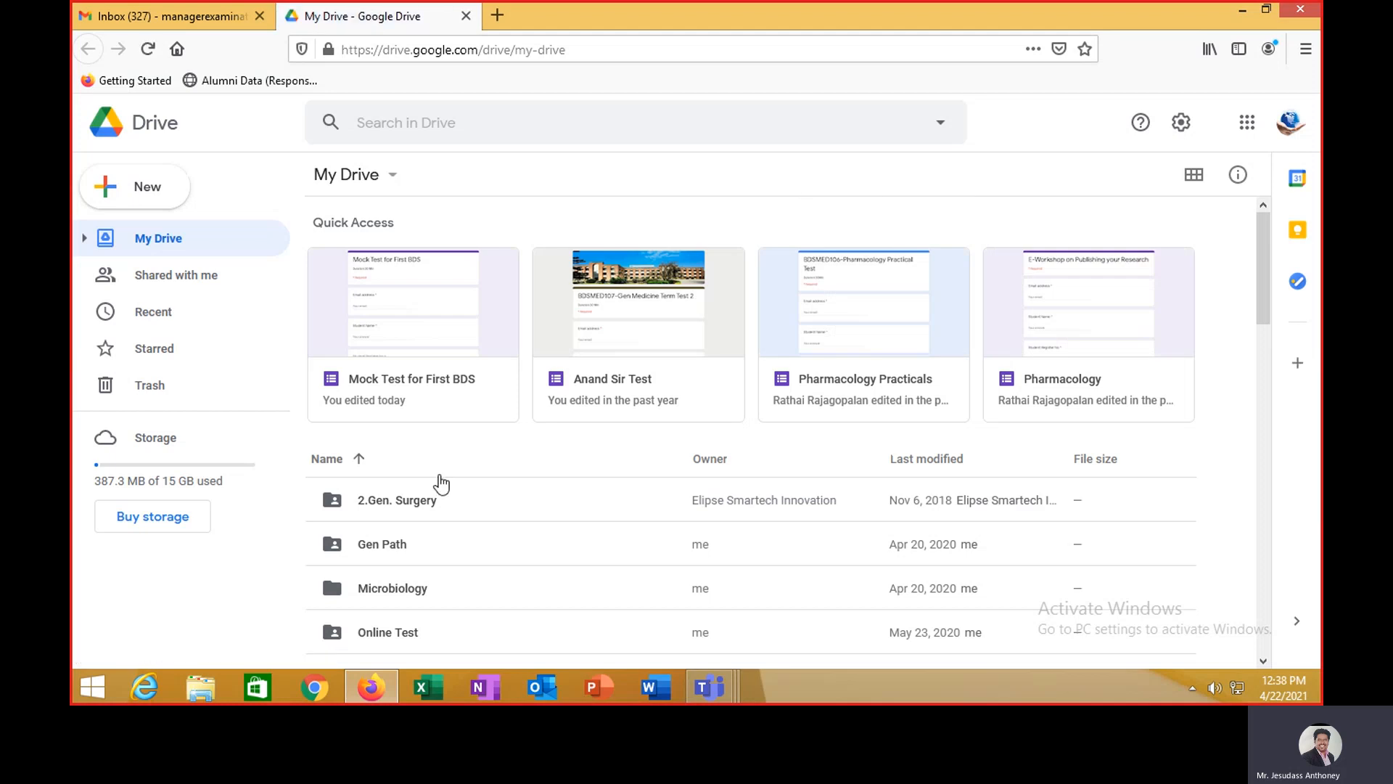
scroll(362, 566, "down", 2)
left_click(390, 555)
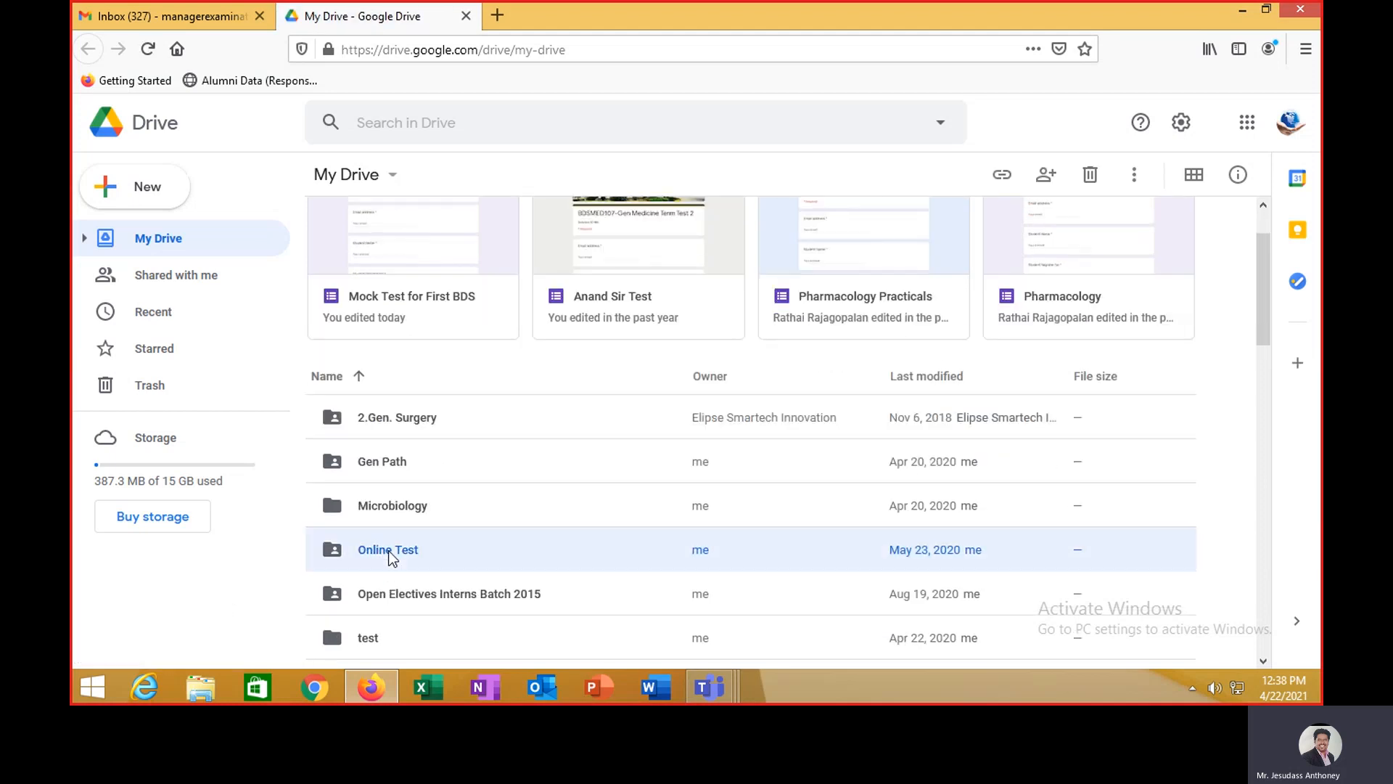
double_click(392, 557)
- Open the Term Test 2 Theory folder and the Mock Test for First BDS form for editing
scroll(622, 415, "down", 5)
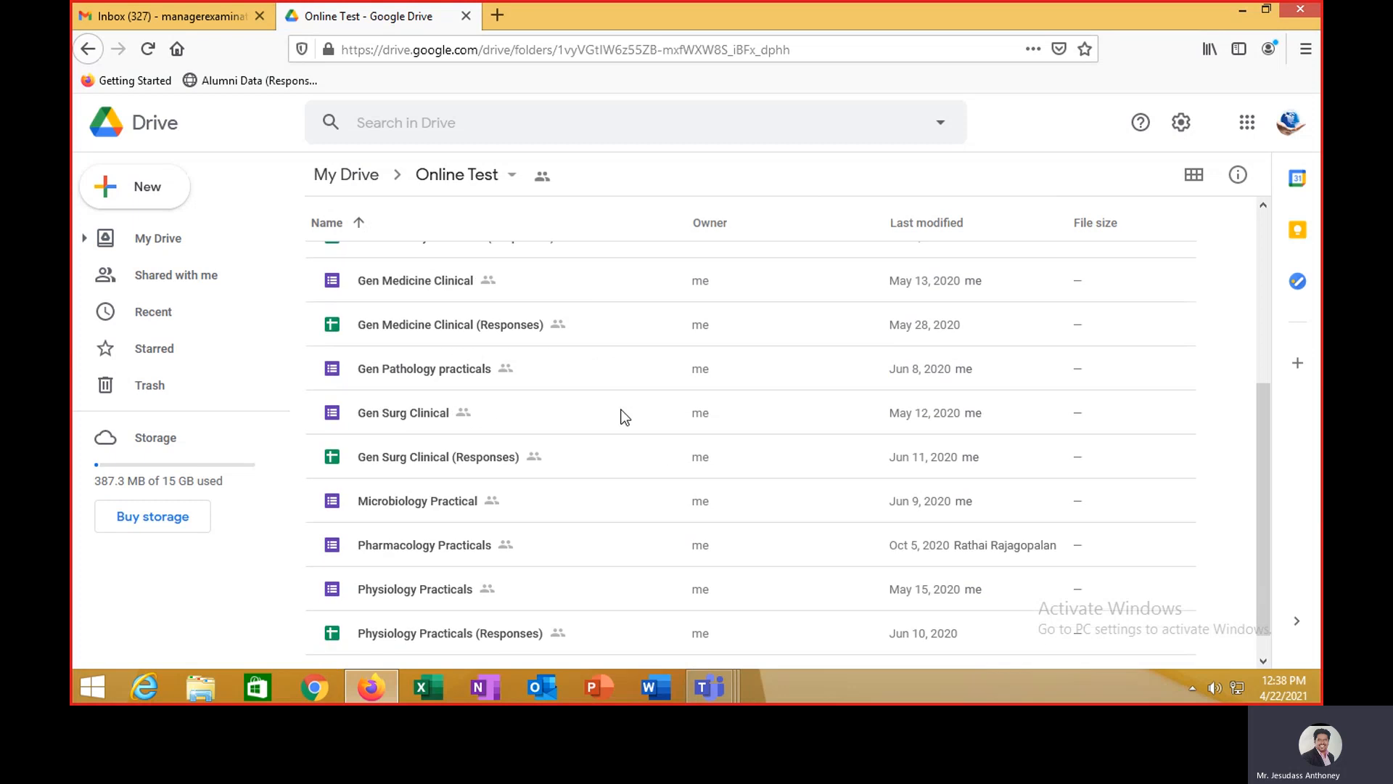
scroll(622, 415, "down", 1)
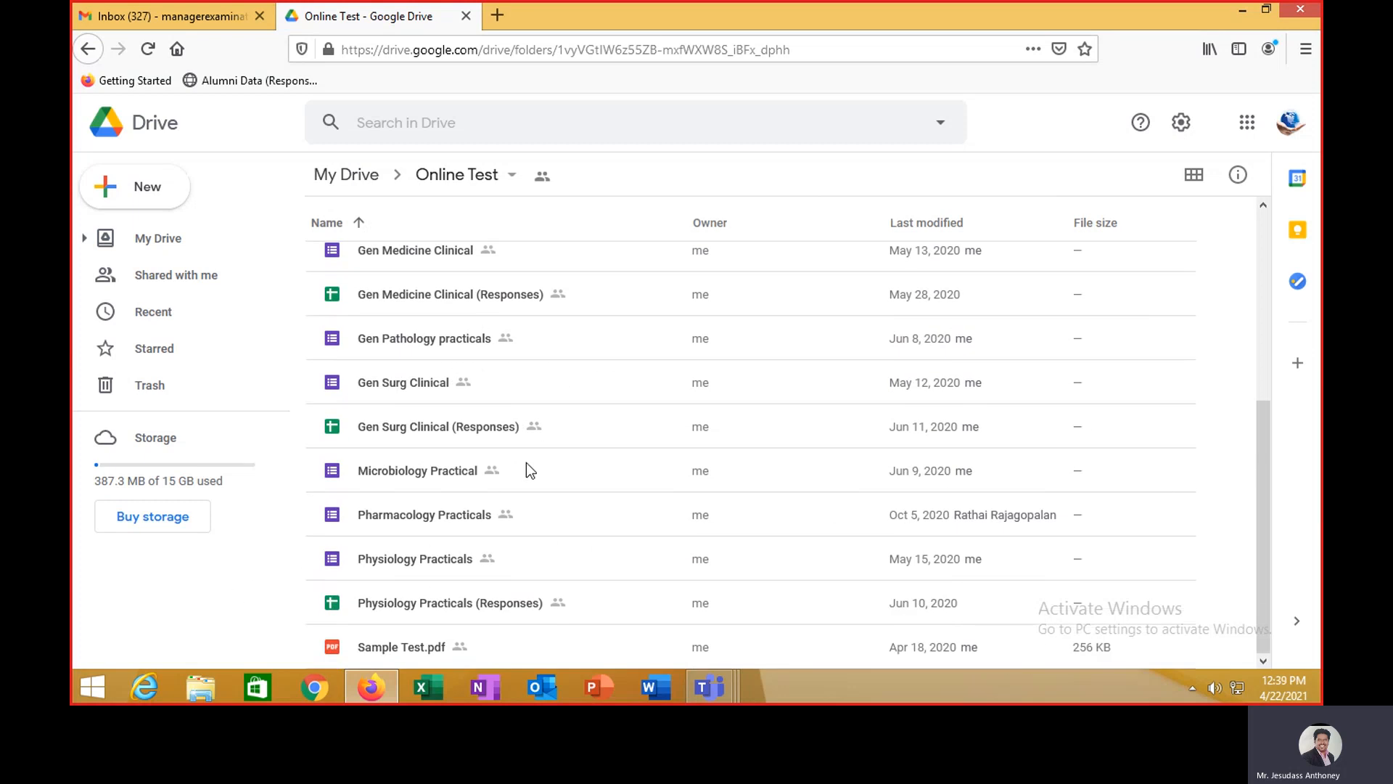
scroll(534, 493, "up", 5)
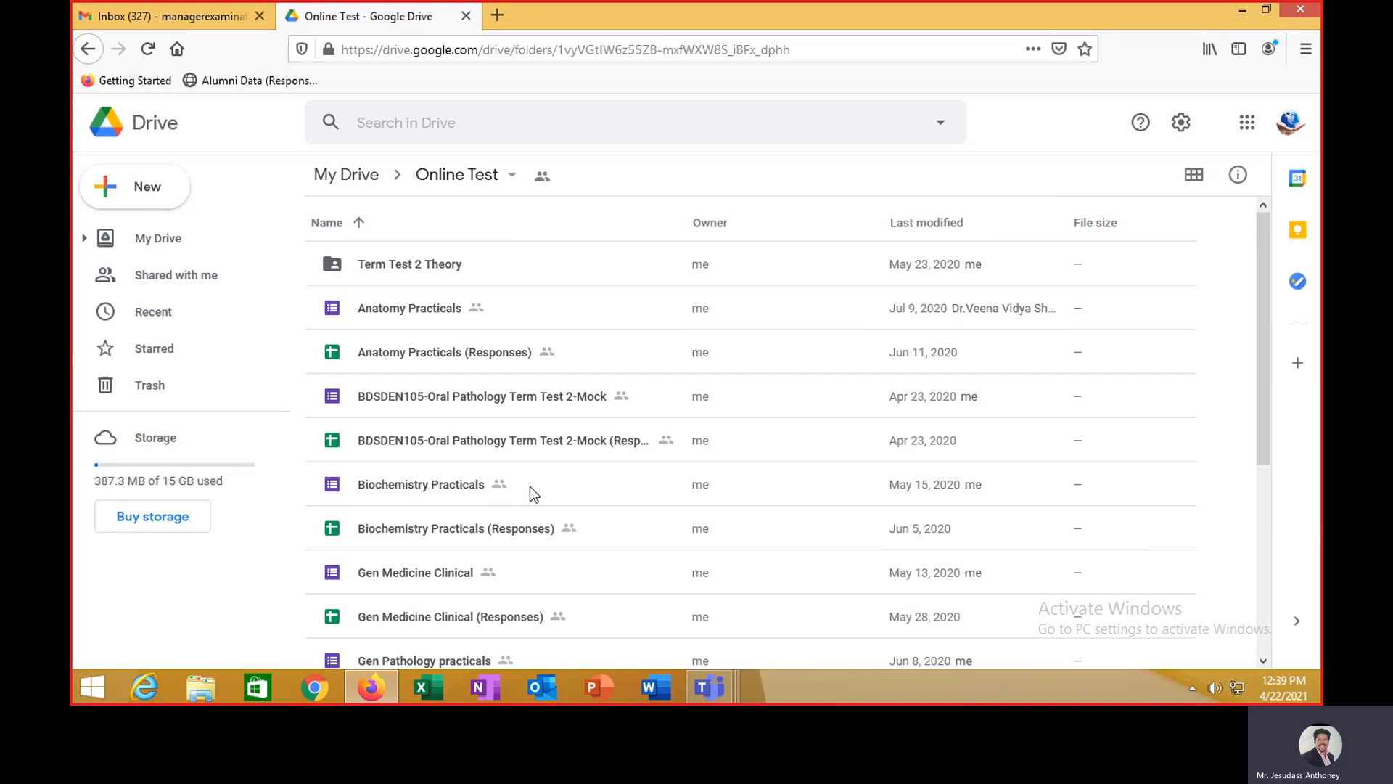
scroll(529, 486, "down", 4)
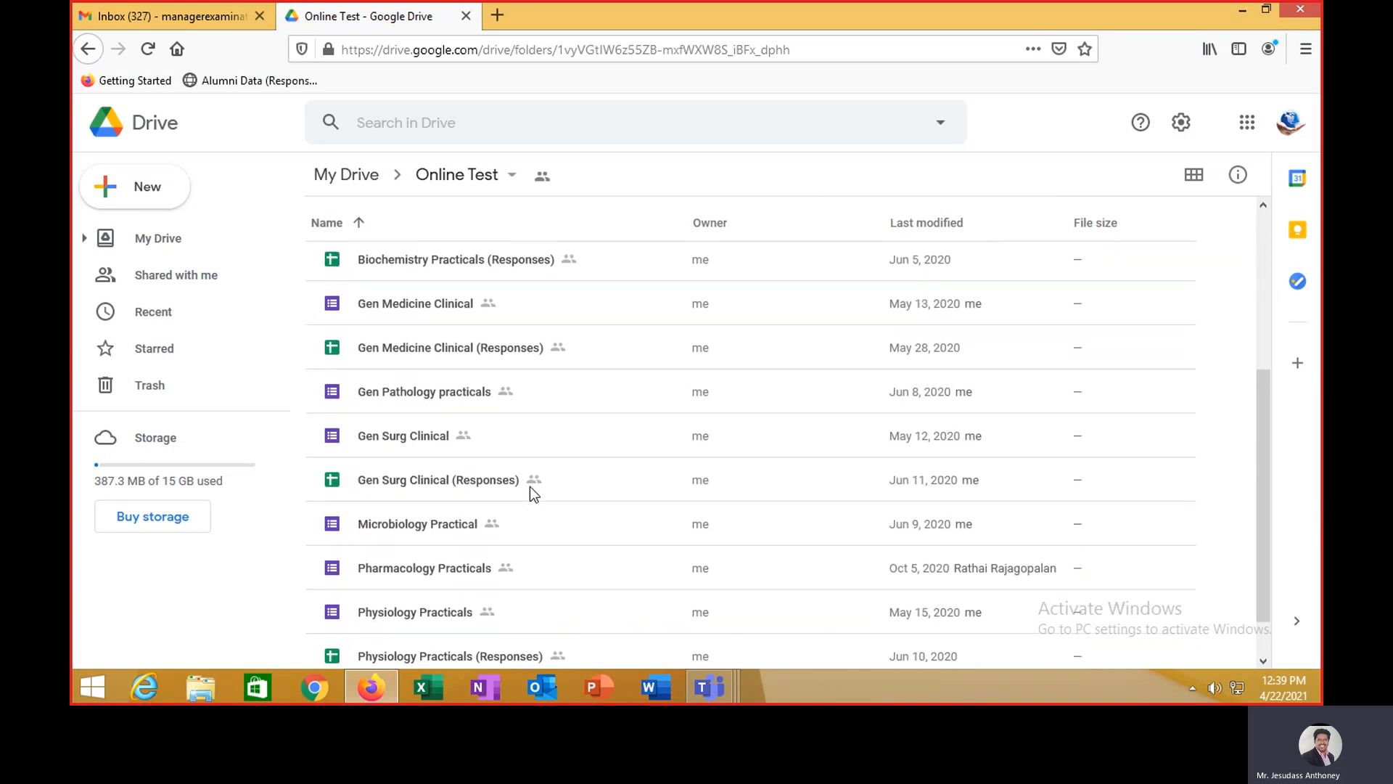
scroll(530, 486, "down", 1)
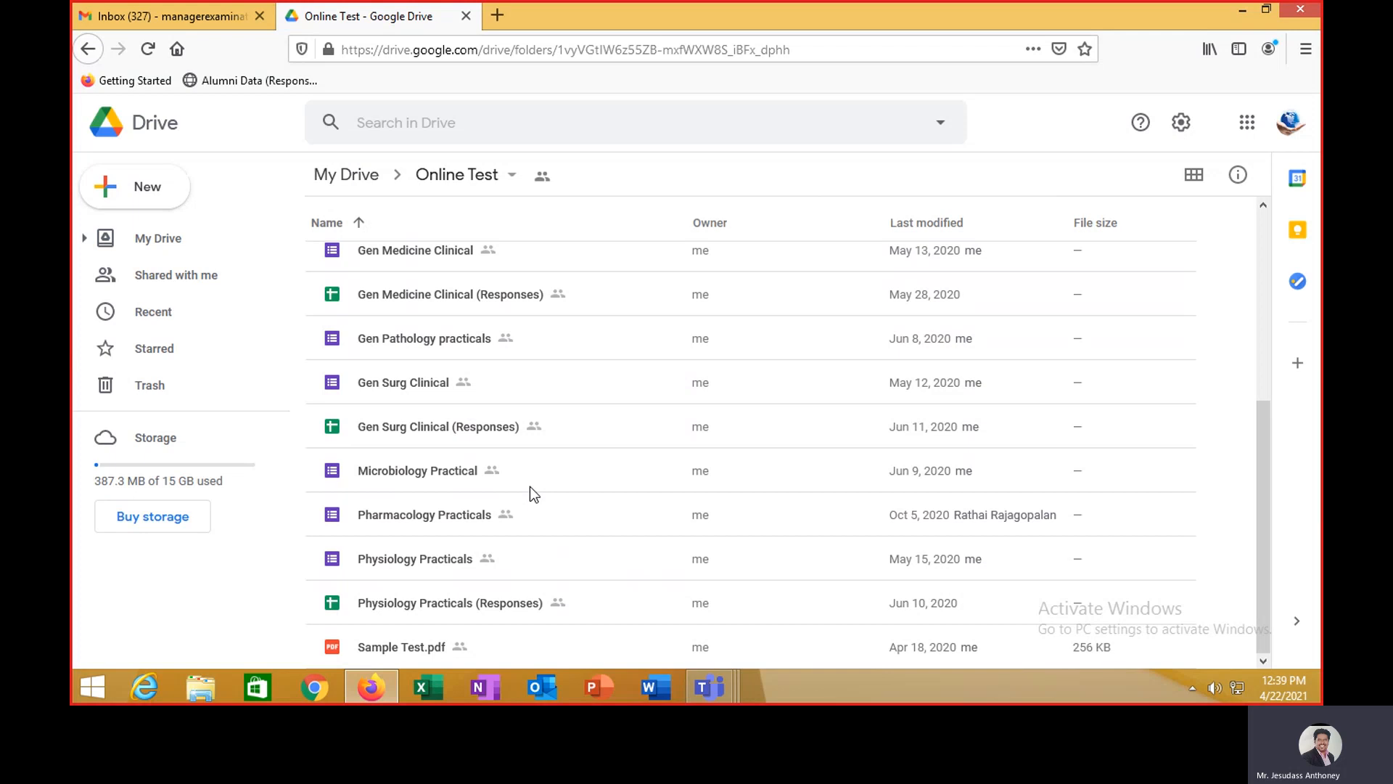
scroll(529, 487, "up", 5)
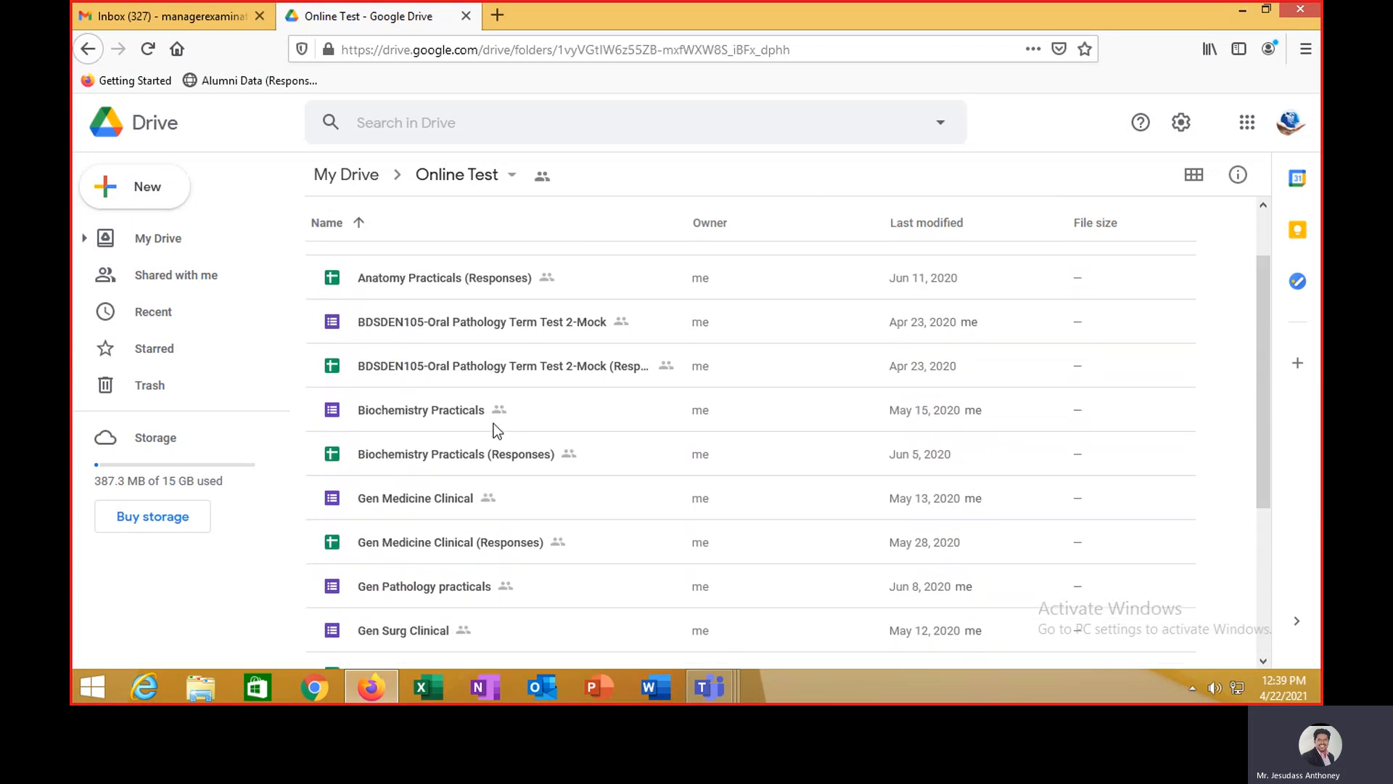
double_click(412, 274)
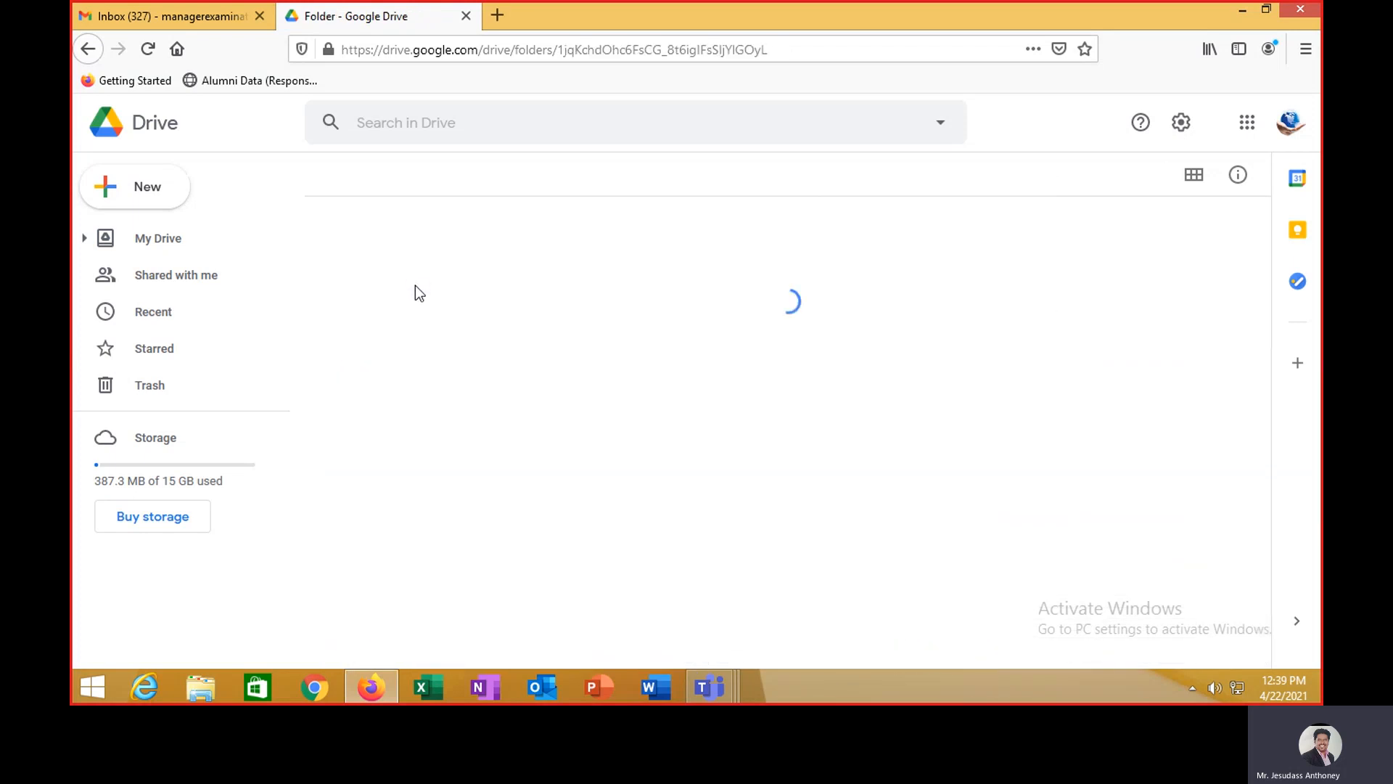
scroll(477, 428, "down", 3)
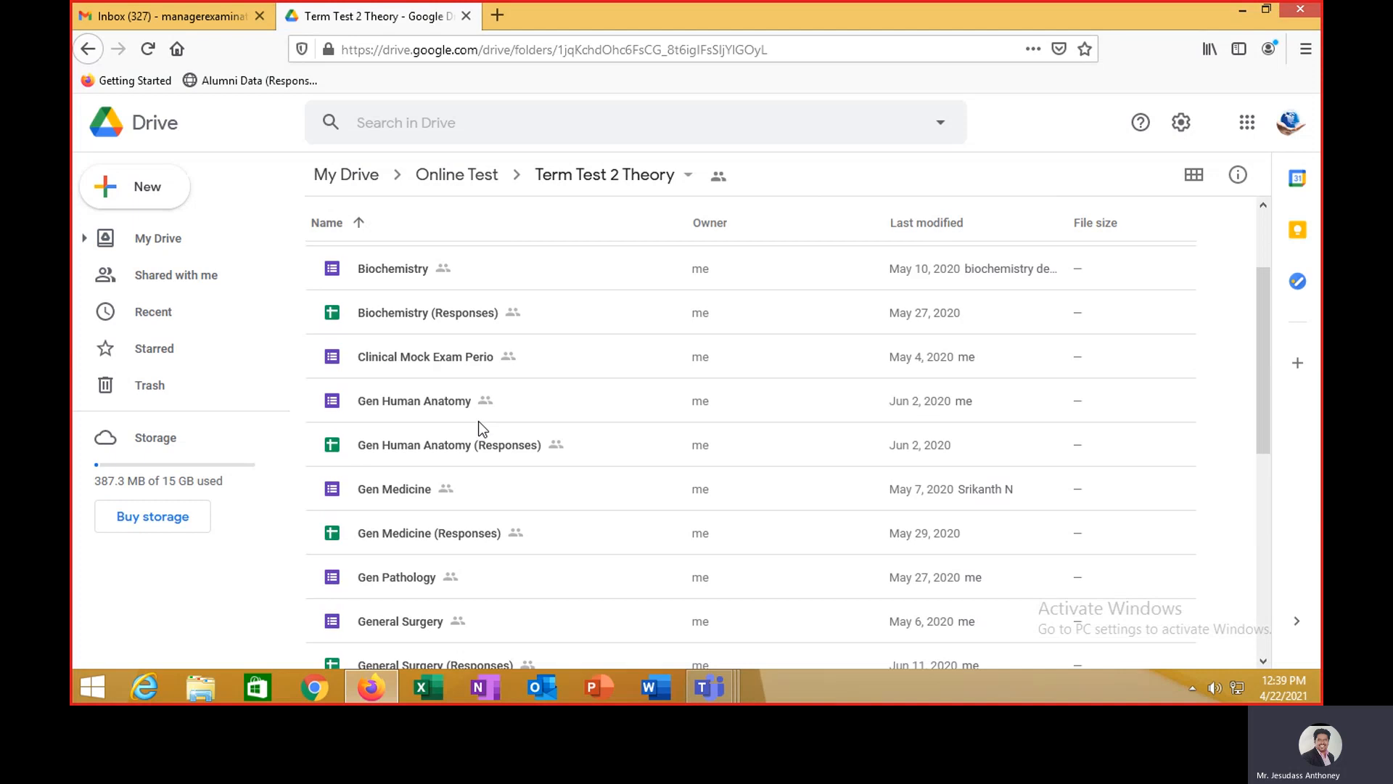
scroll(478, 428, "down", 2)
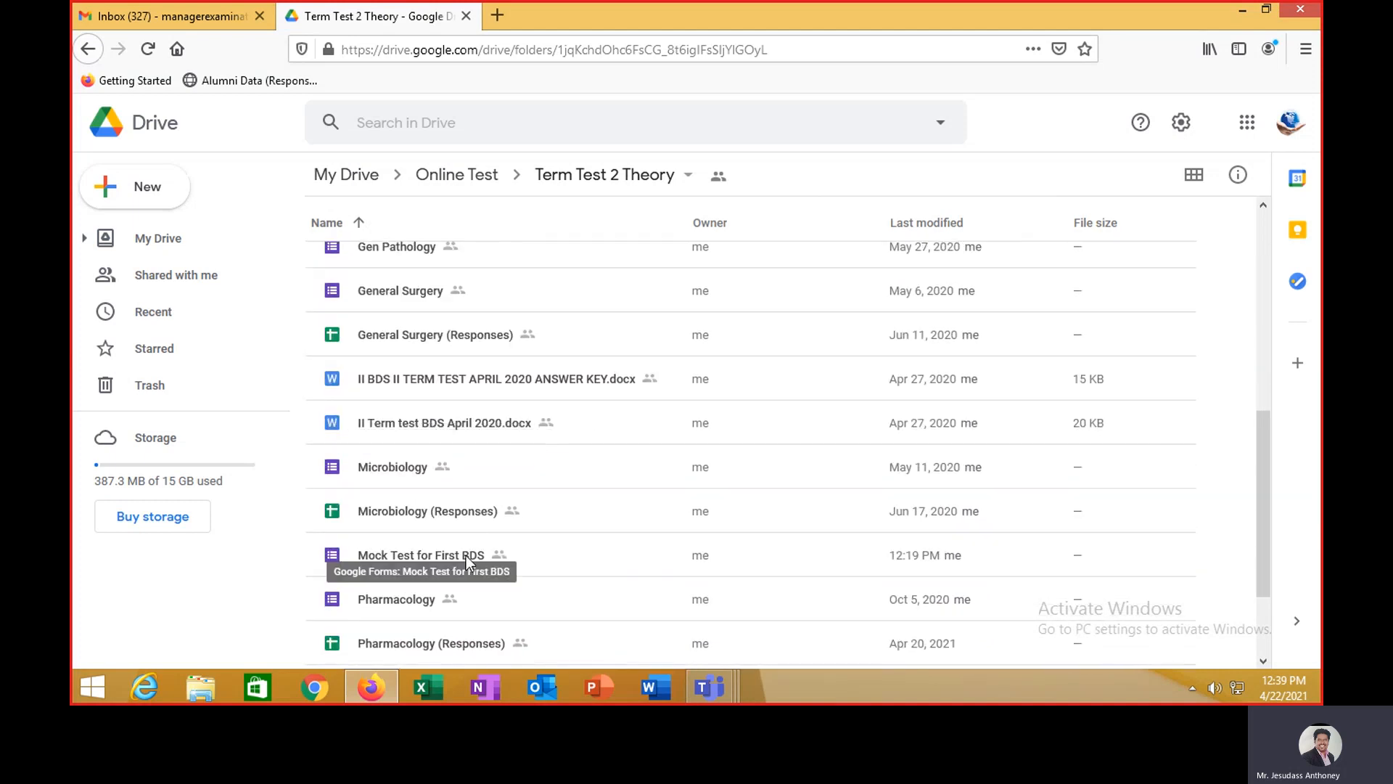
double_click(466, 555)
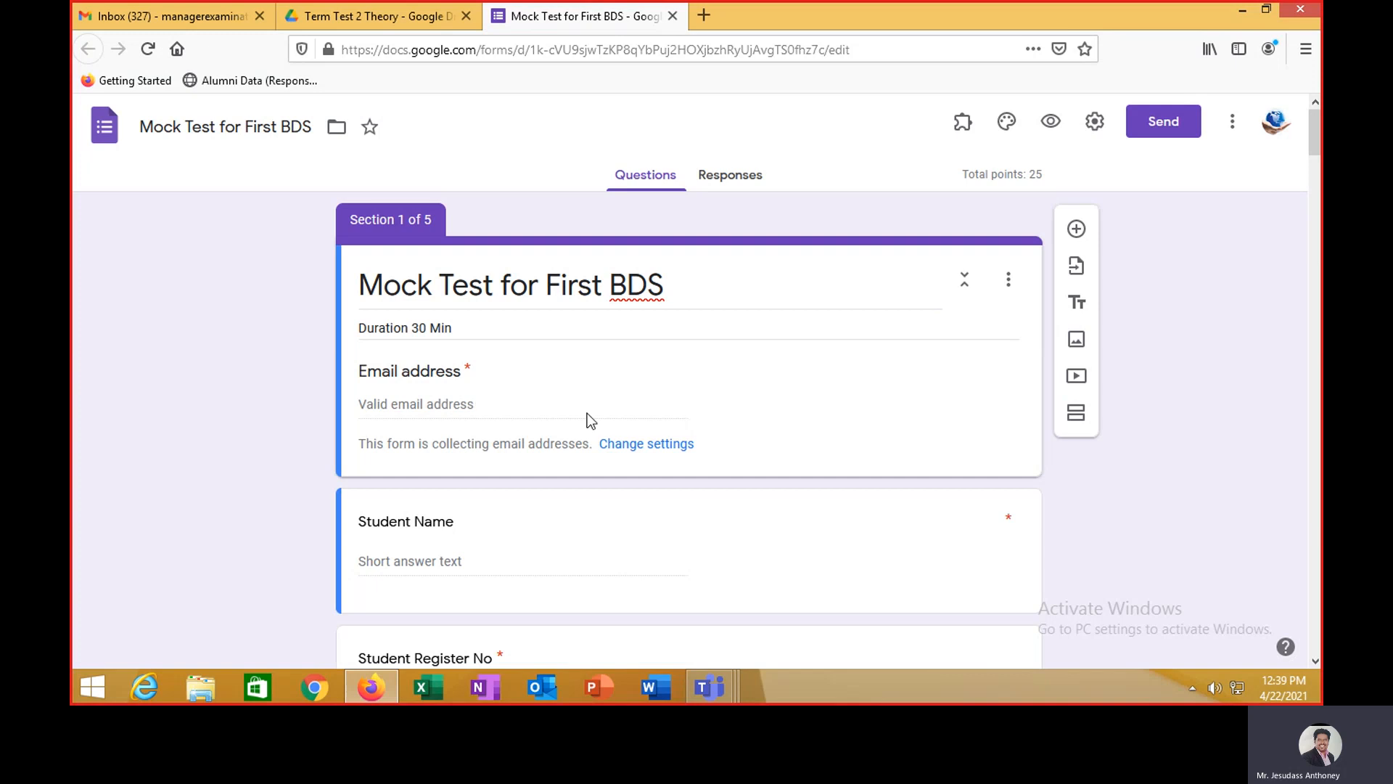
- Review the form's sections and questions, then preview it as respondents see it
scroll(588, 415, "down", 4)
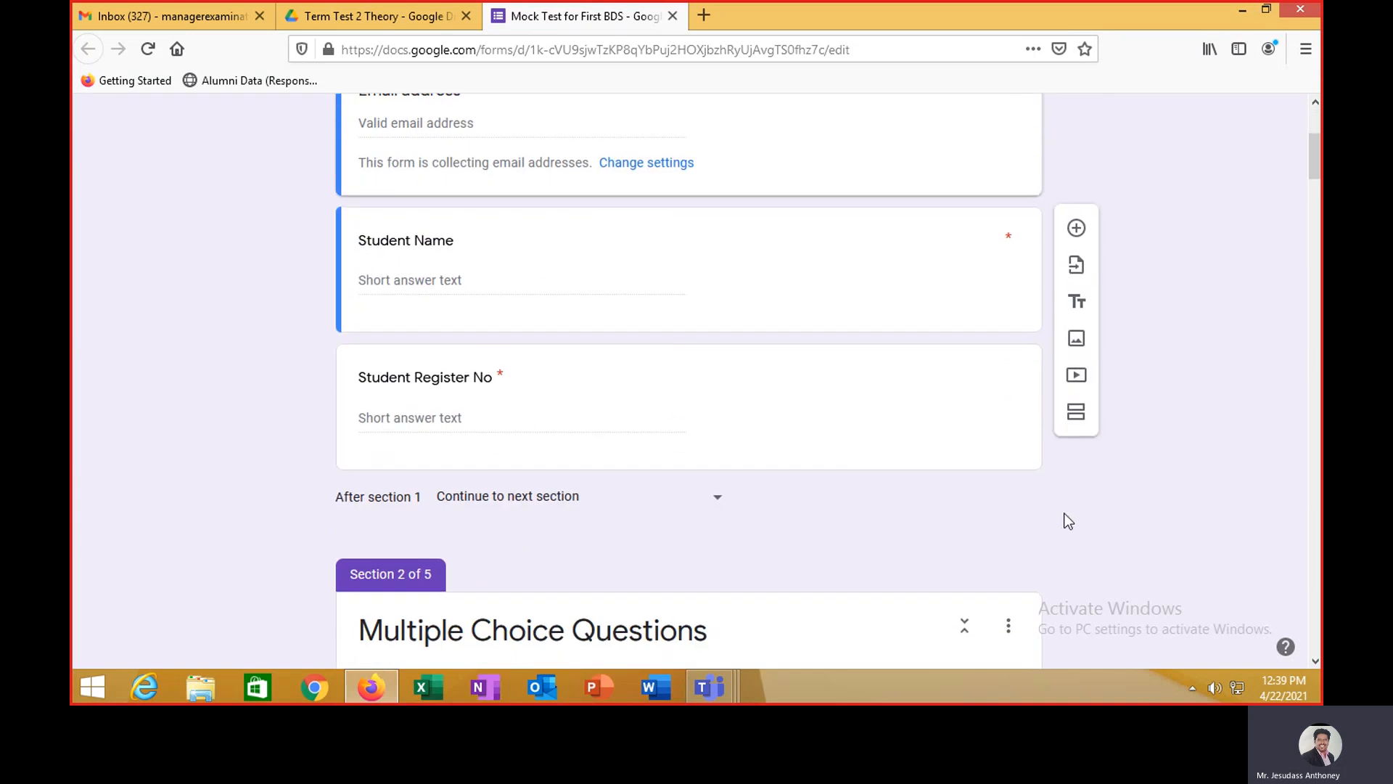
scroll(1067, 515, "down", 8)
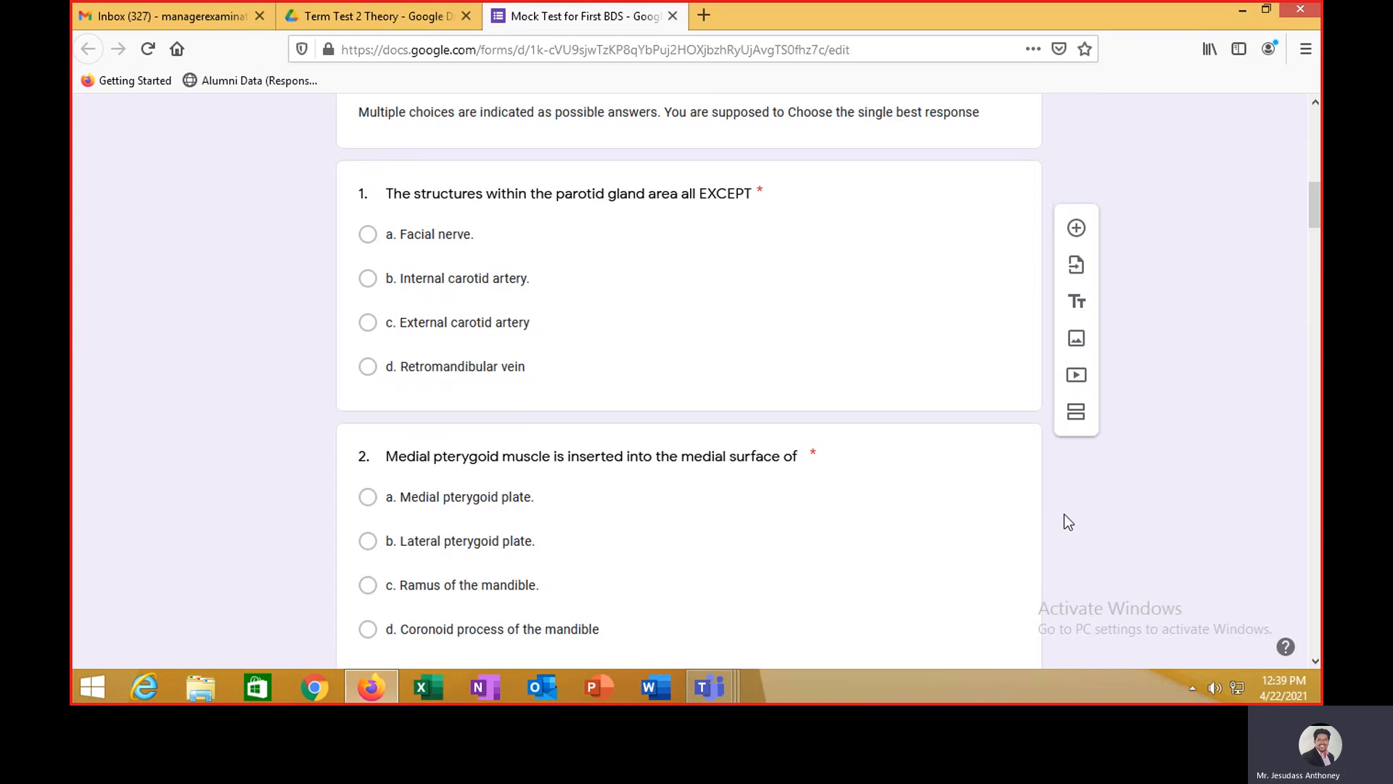
scroll(1068, 522, "up", 13)
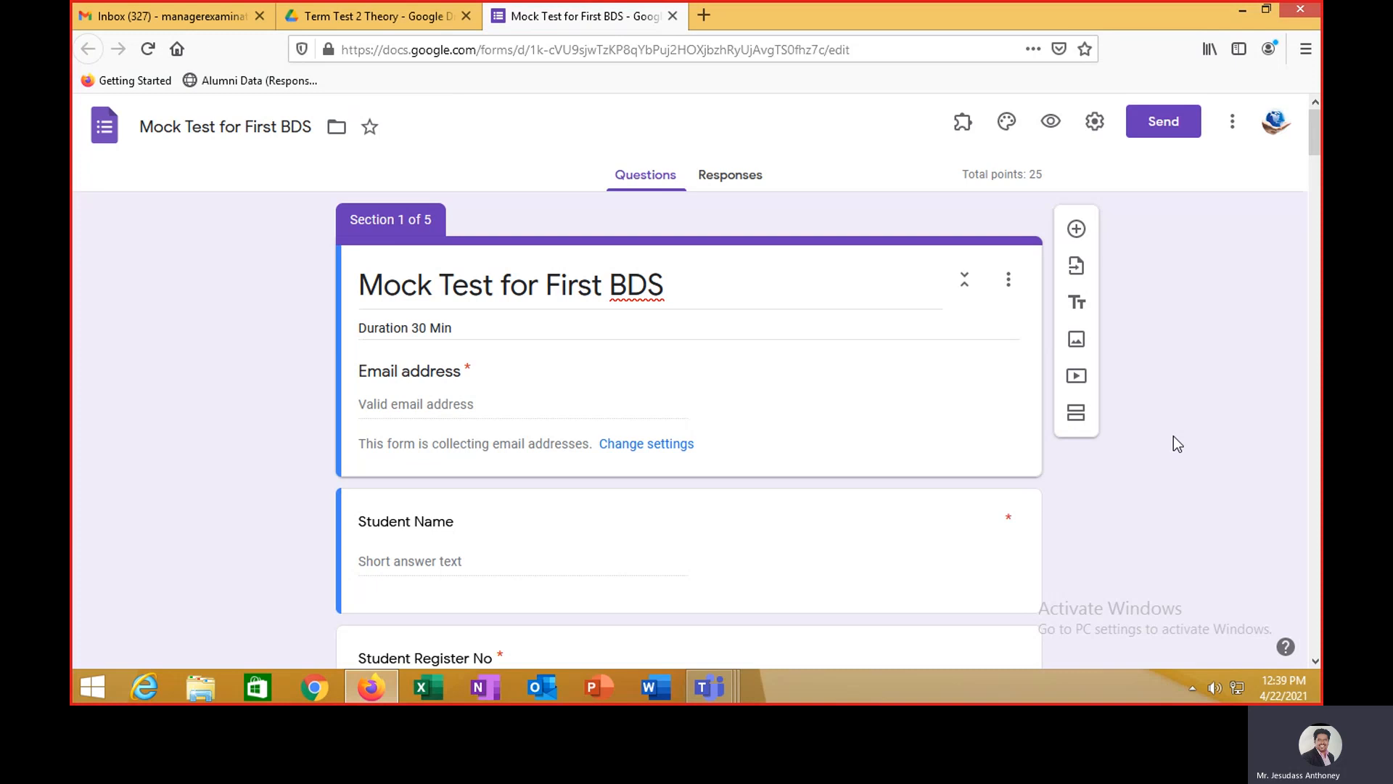
scroll(1045, 425, "down", 8)
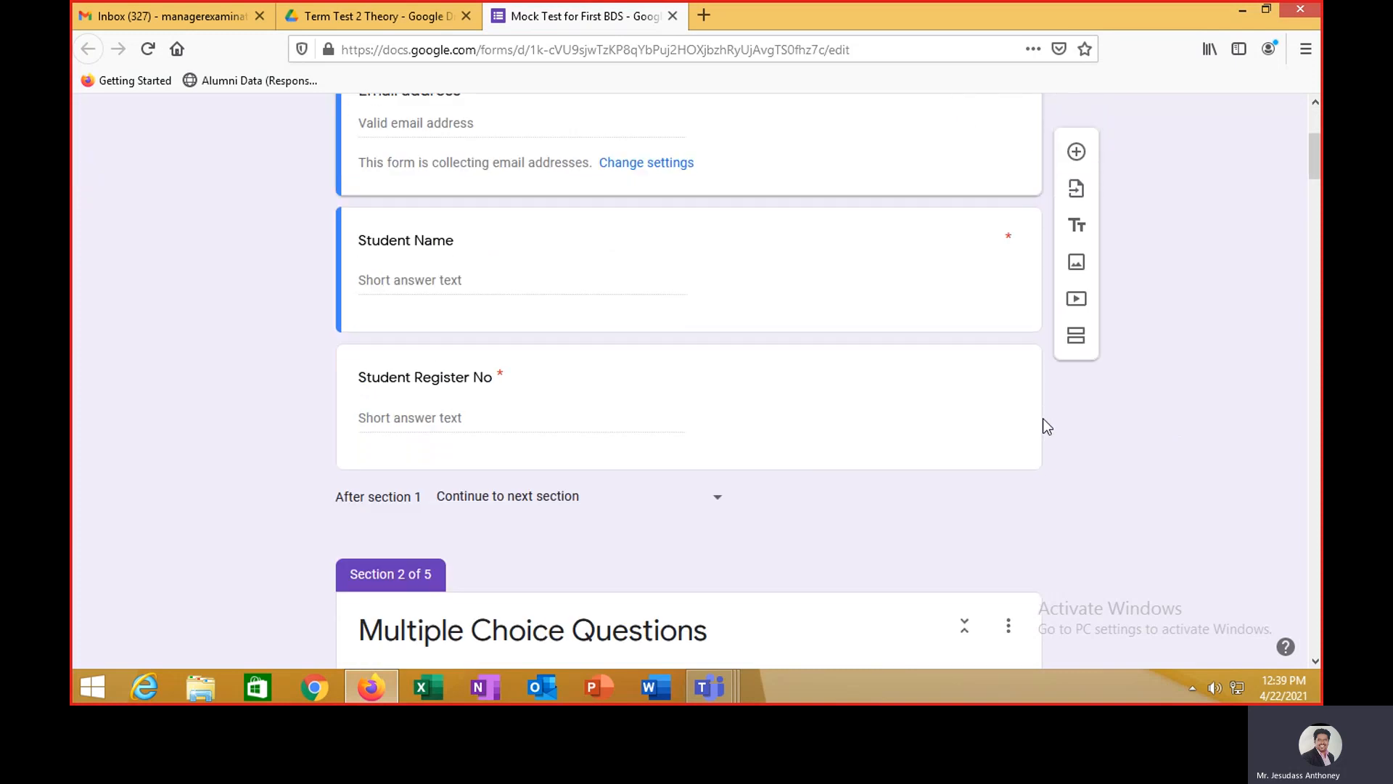
scroll(1044, 421, "down", 20)
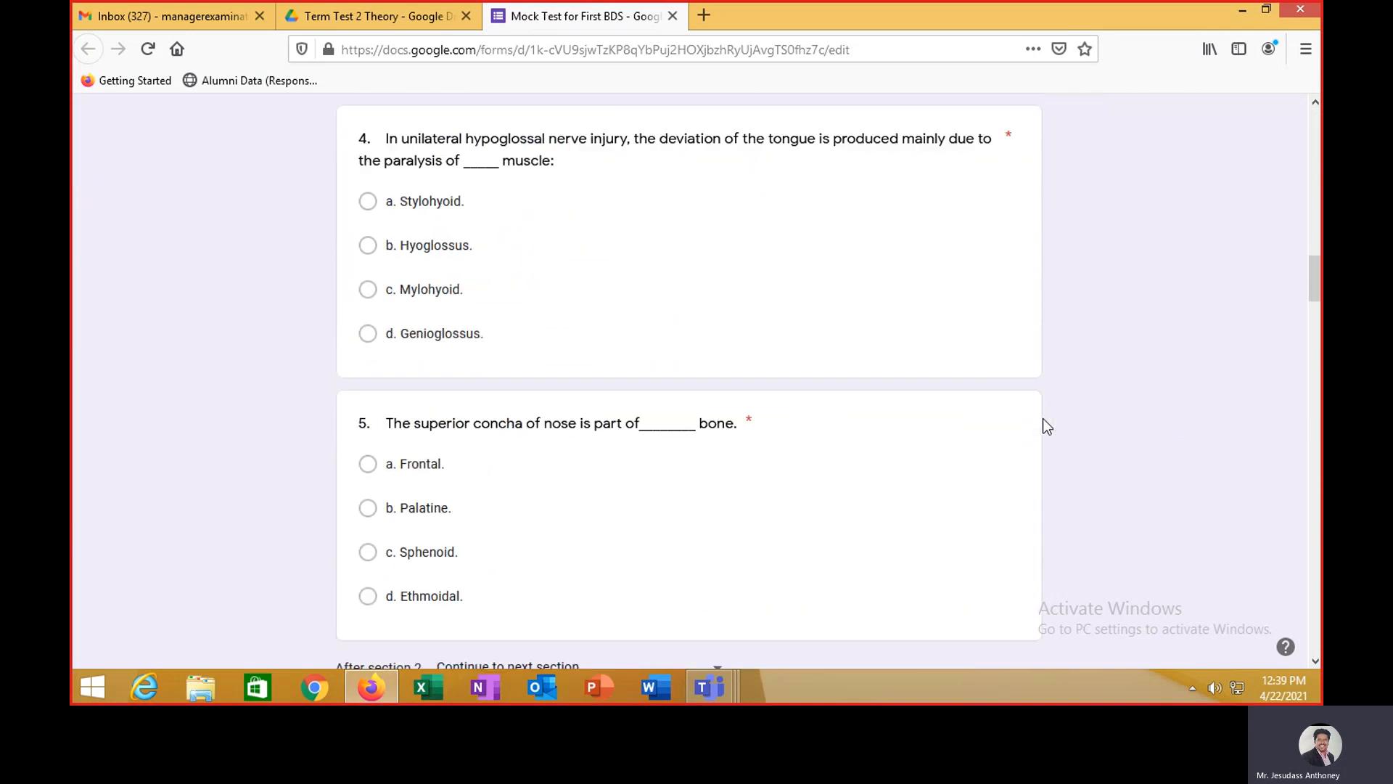
scroll(1042, 419, "down", 6)
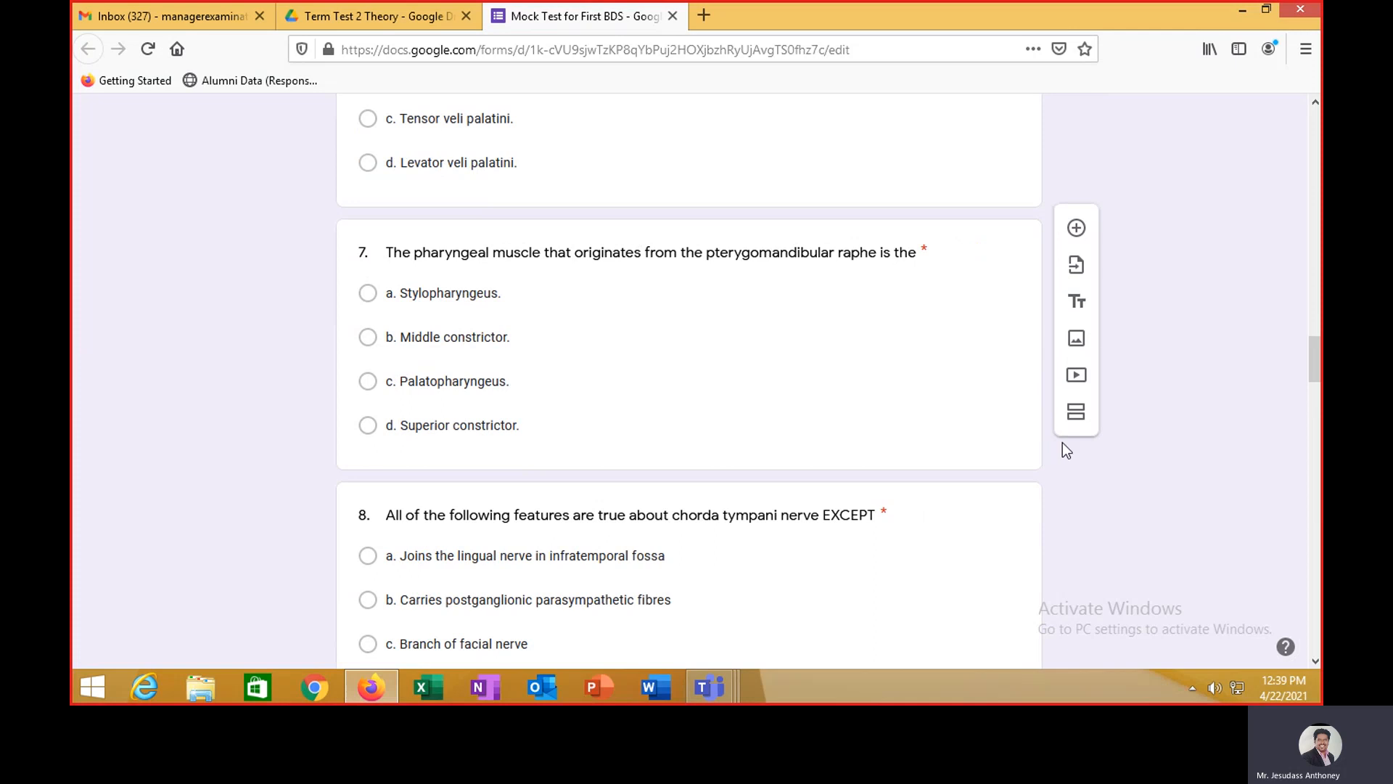
scroll(1099, 528, "up", 8)
scroll(1100, 521, "up", 20)
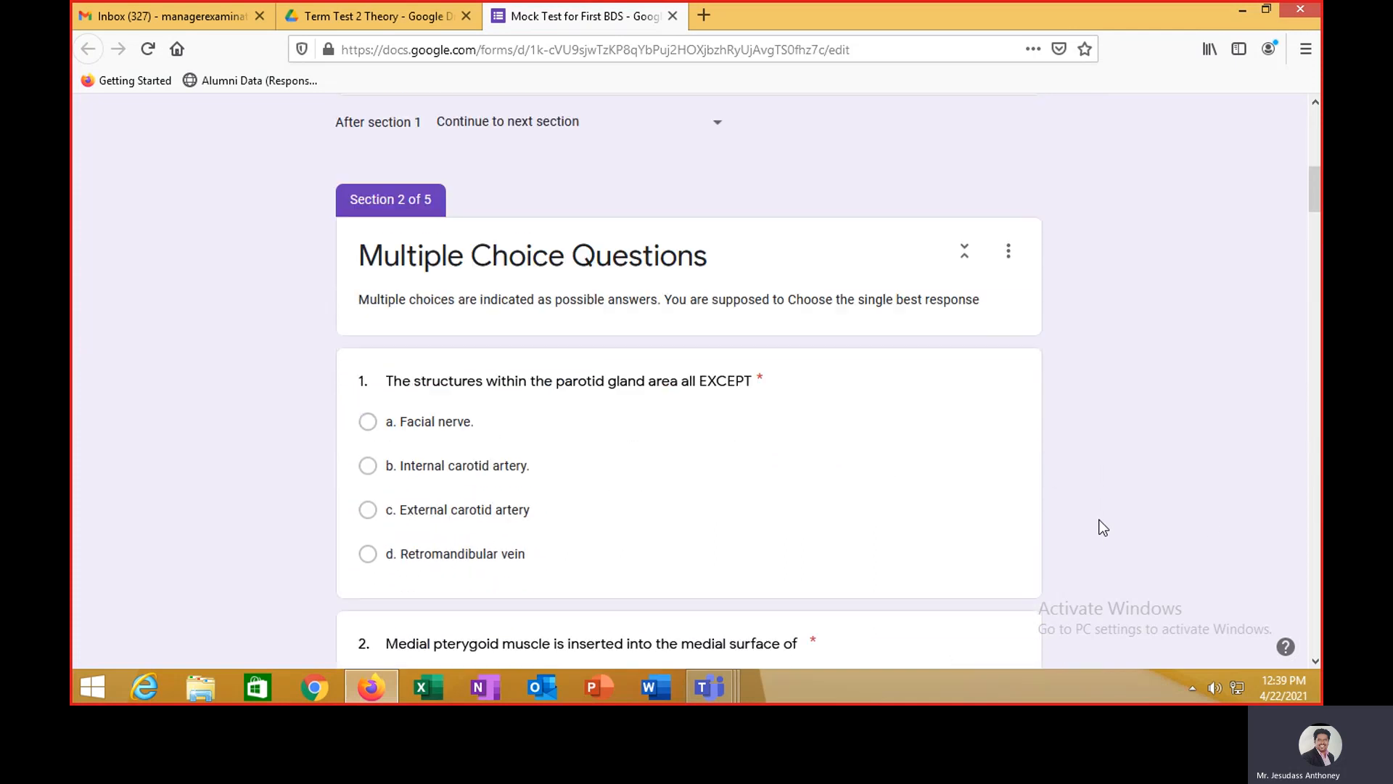
scroll(1099, 527, "up", 3)
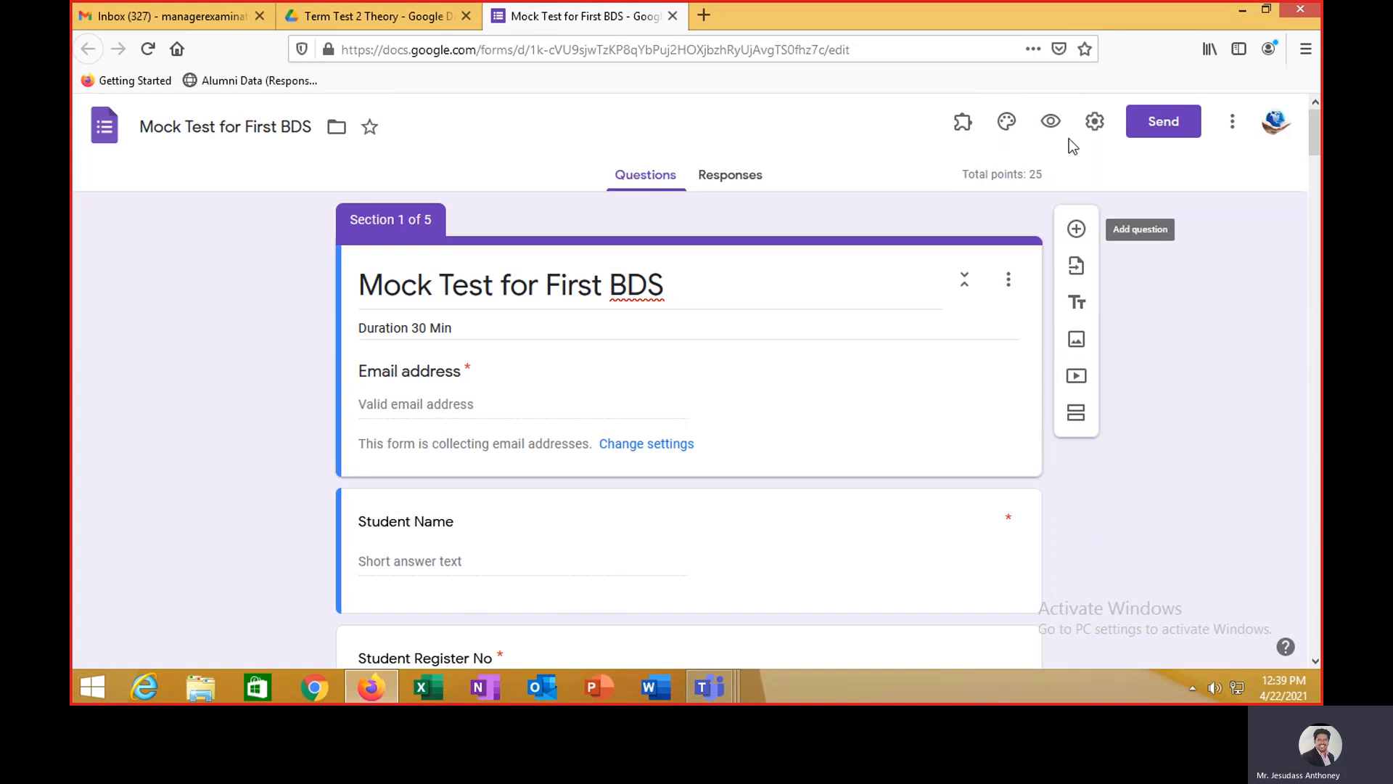
left_click(1052, 123)
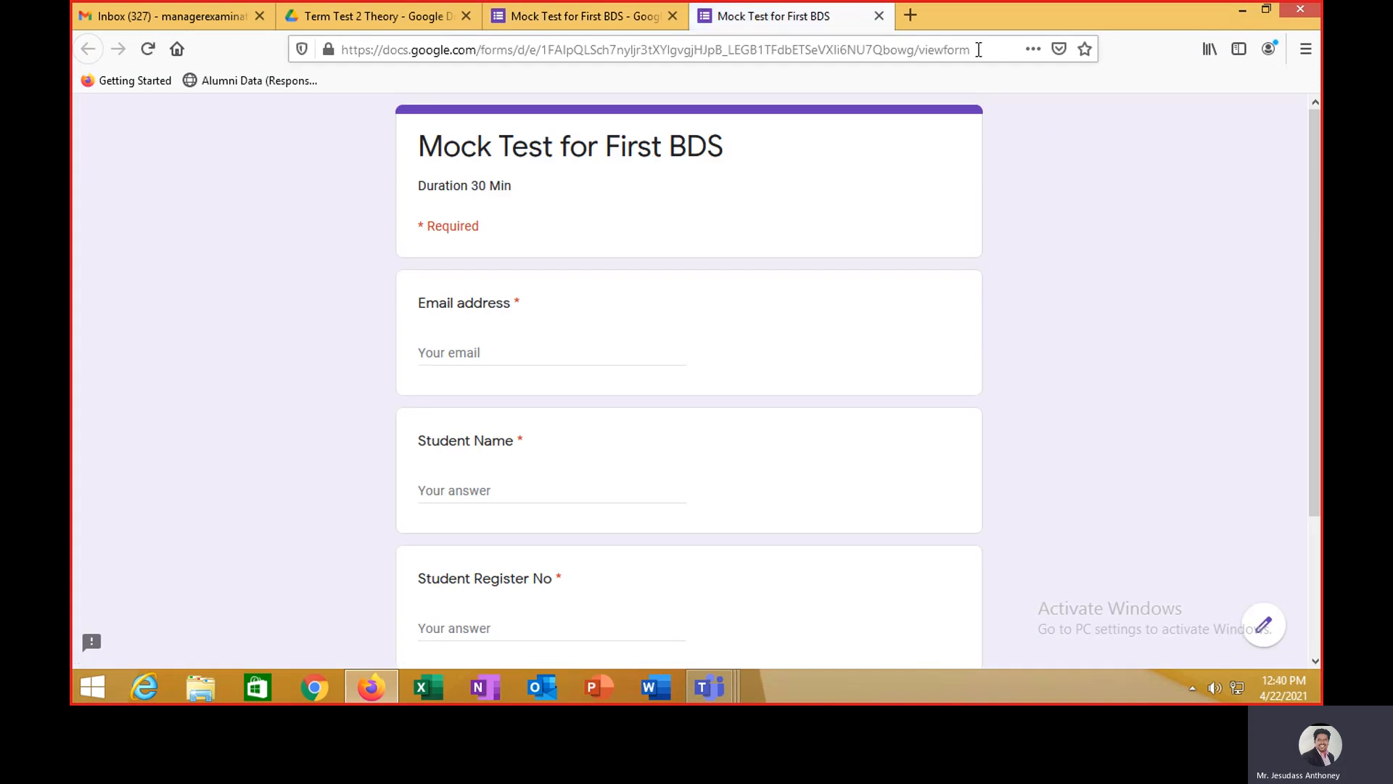
- Select the preview's web address, then close the preview to return to the editor
left_click(978, 50)
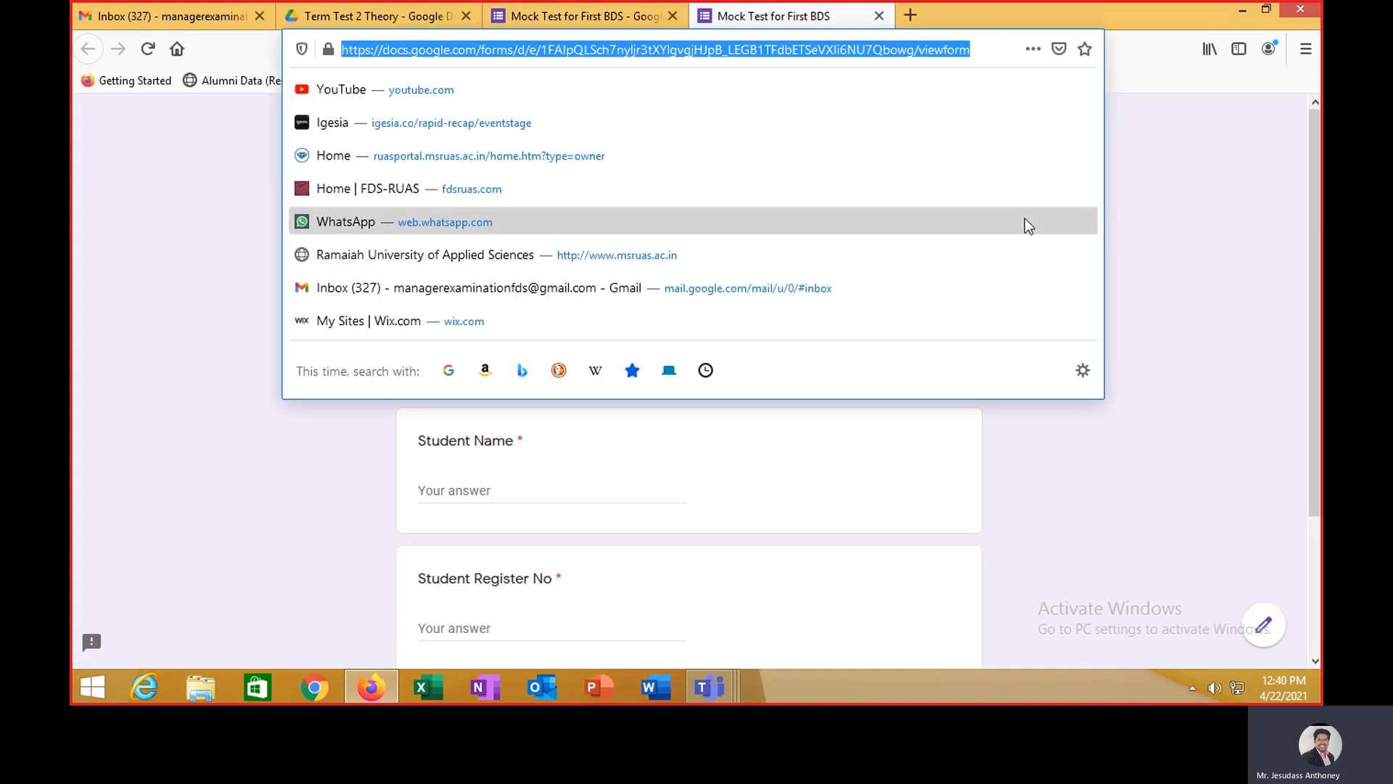
left_click(1160, 344)
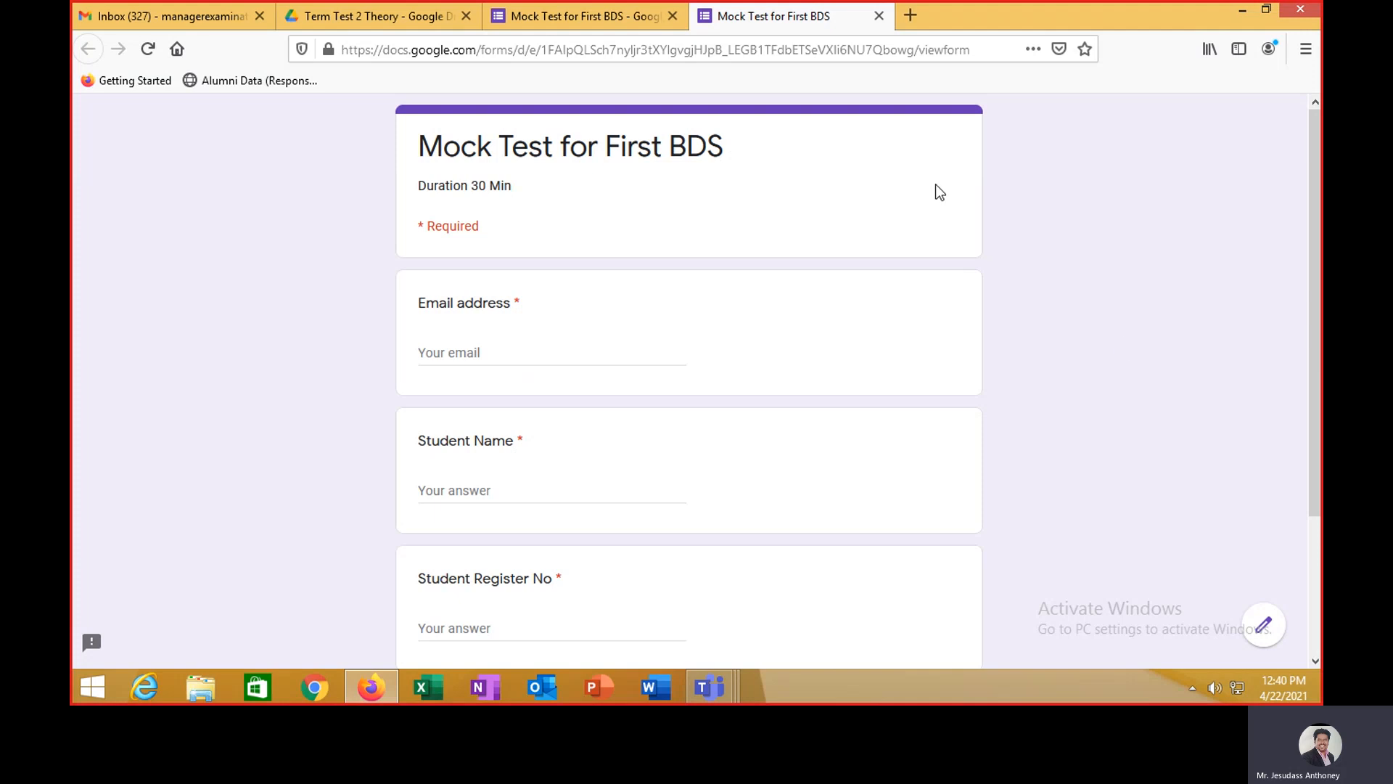
left_click(879, 16)
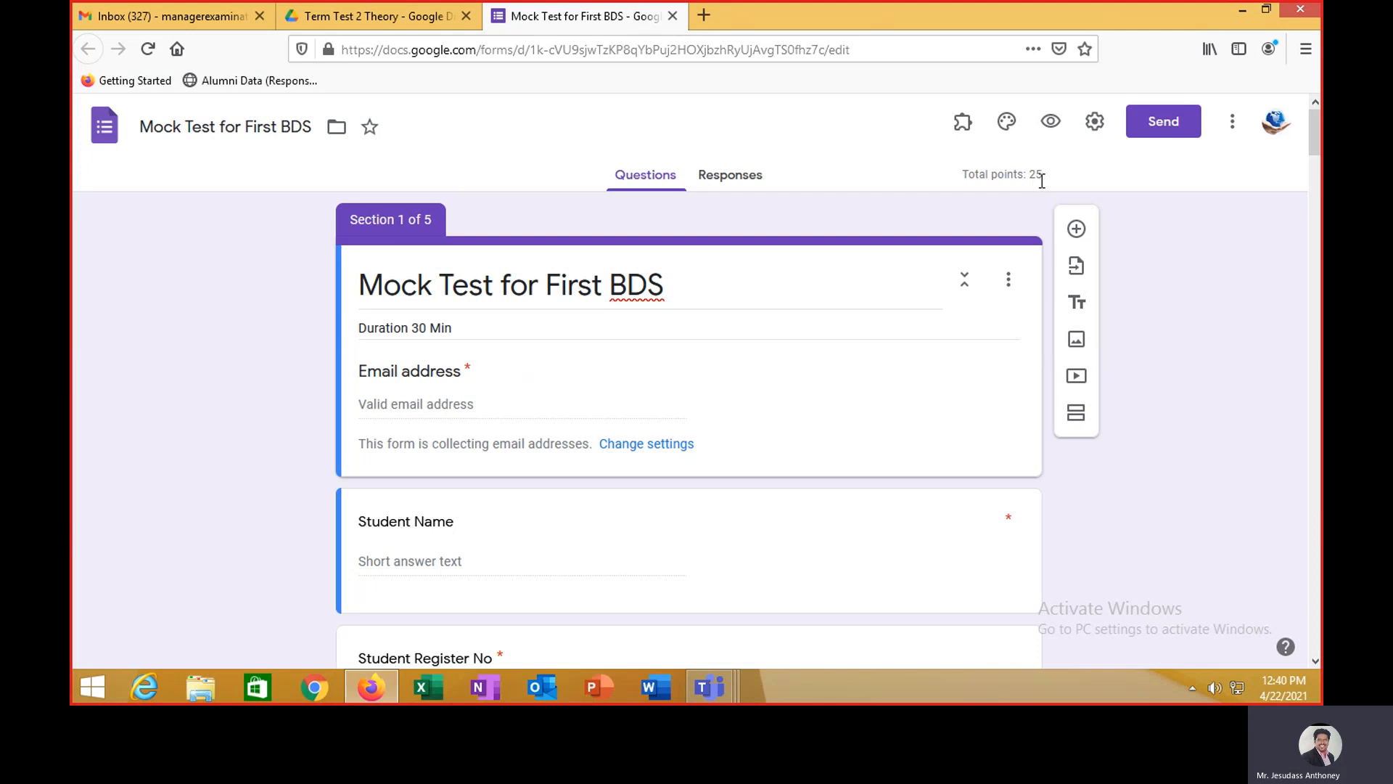
- Search the Workspace Marketplace for the Timer + Proctor add-on and open its listing
left_click(1231, 124)
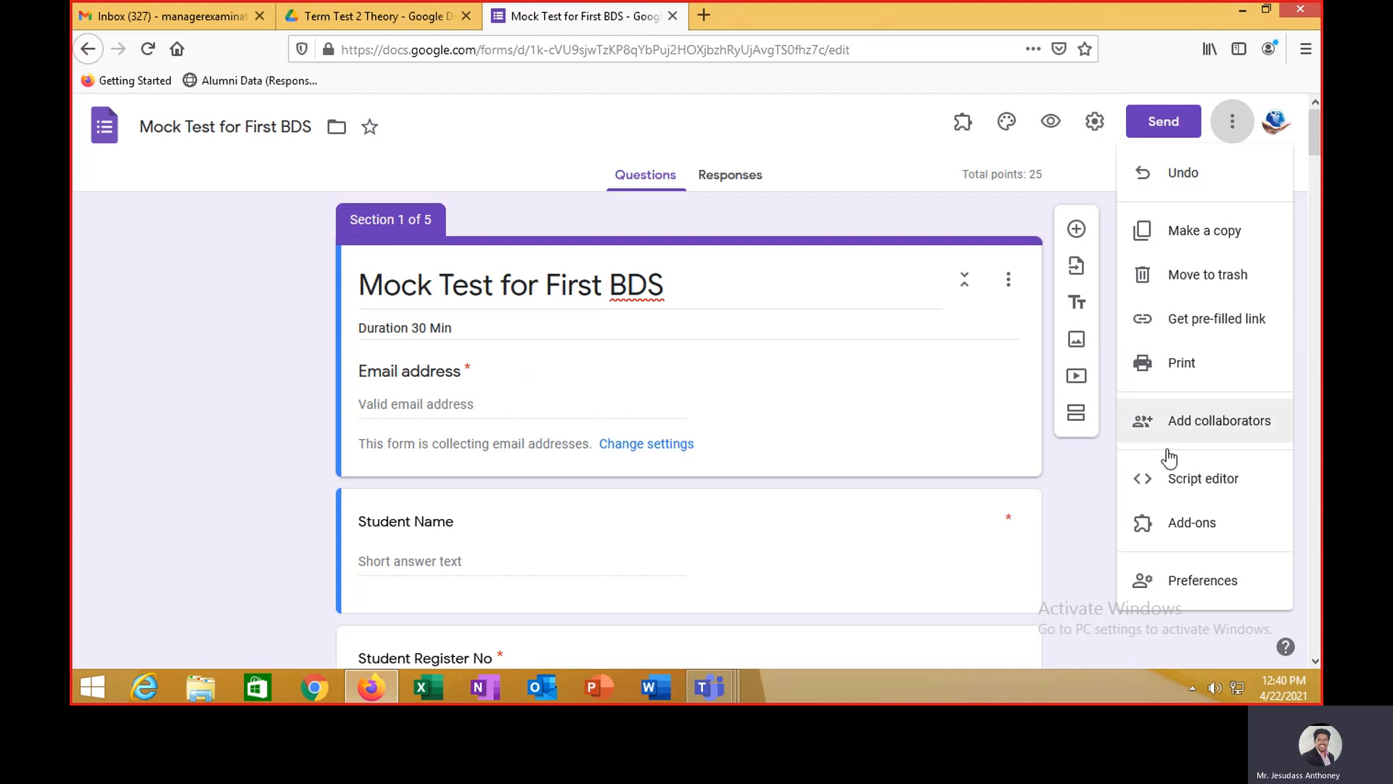
left_click(1170, 524)
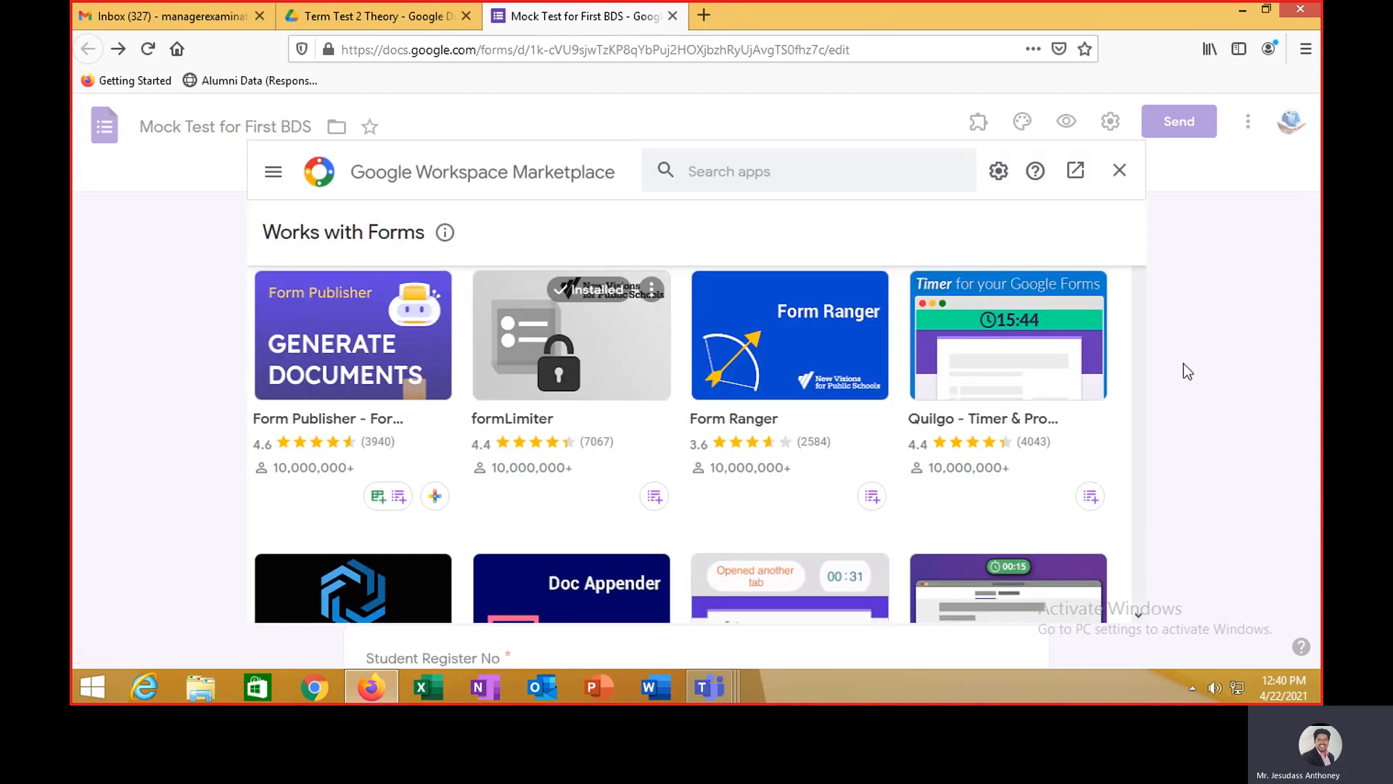
left_click(855, 171)
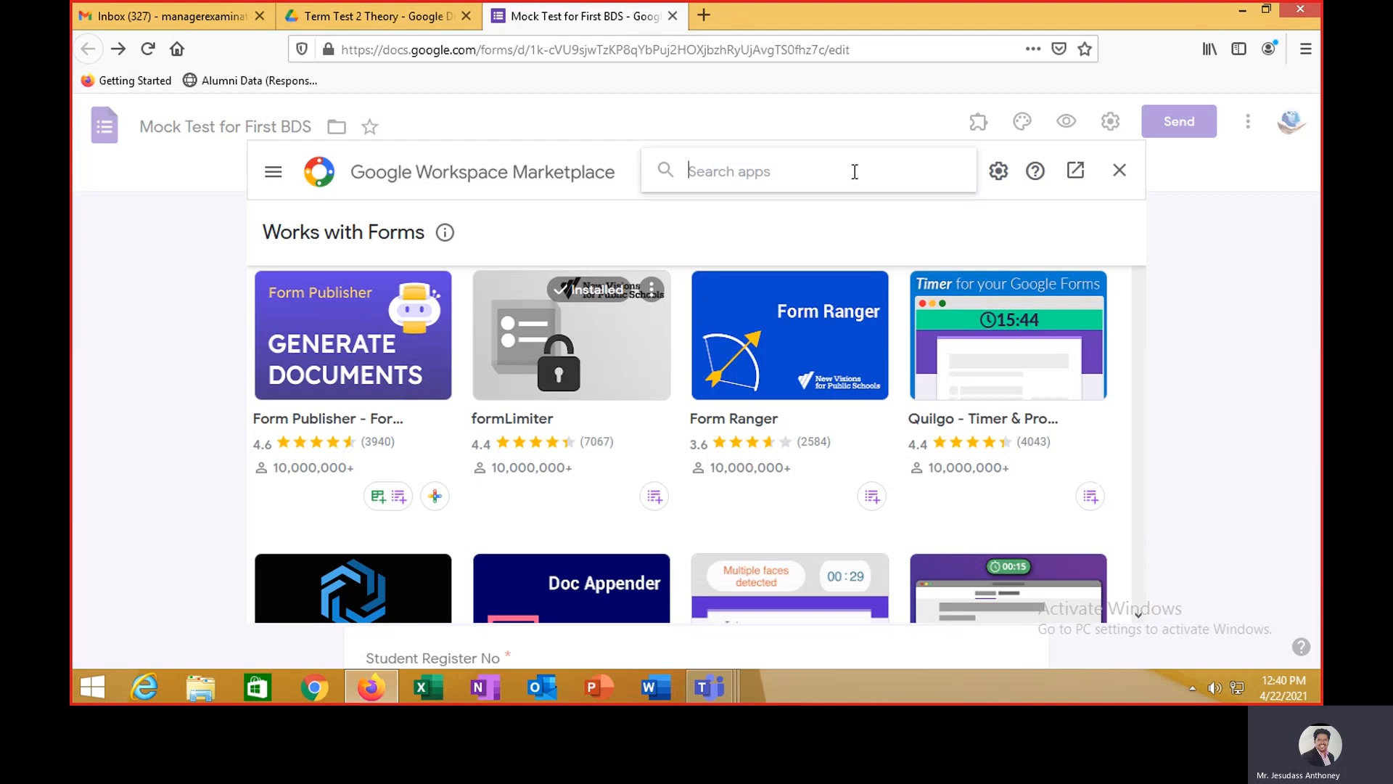
scroll(1143, 347, "down", 3)
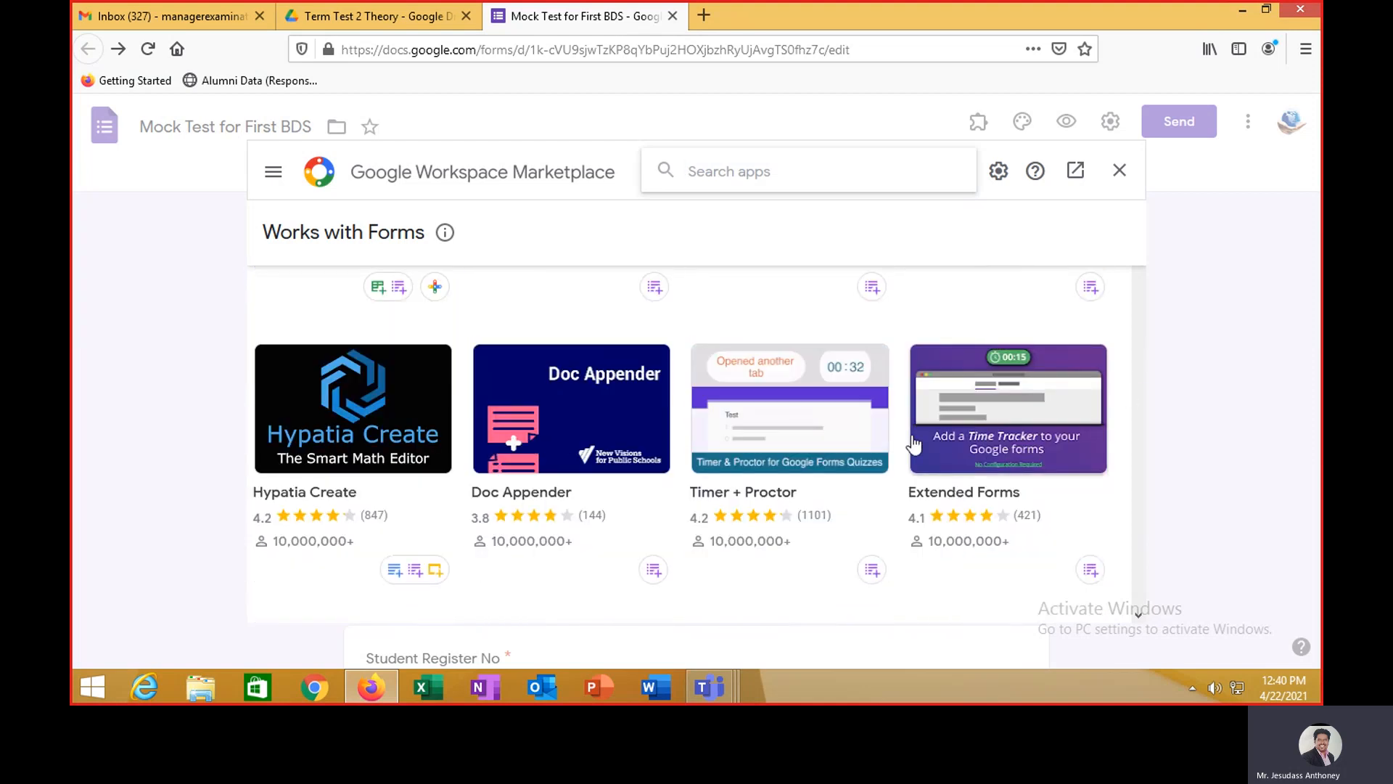
left_click(770, 448)
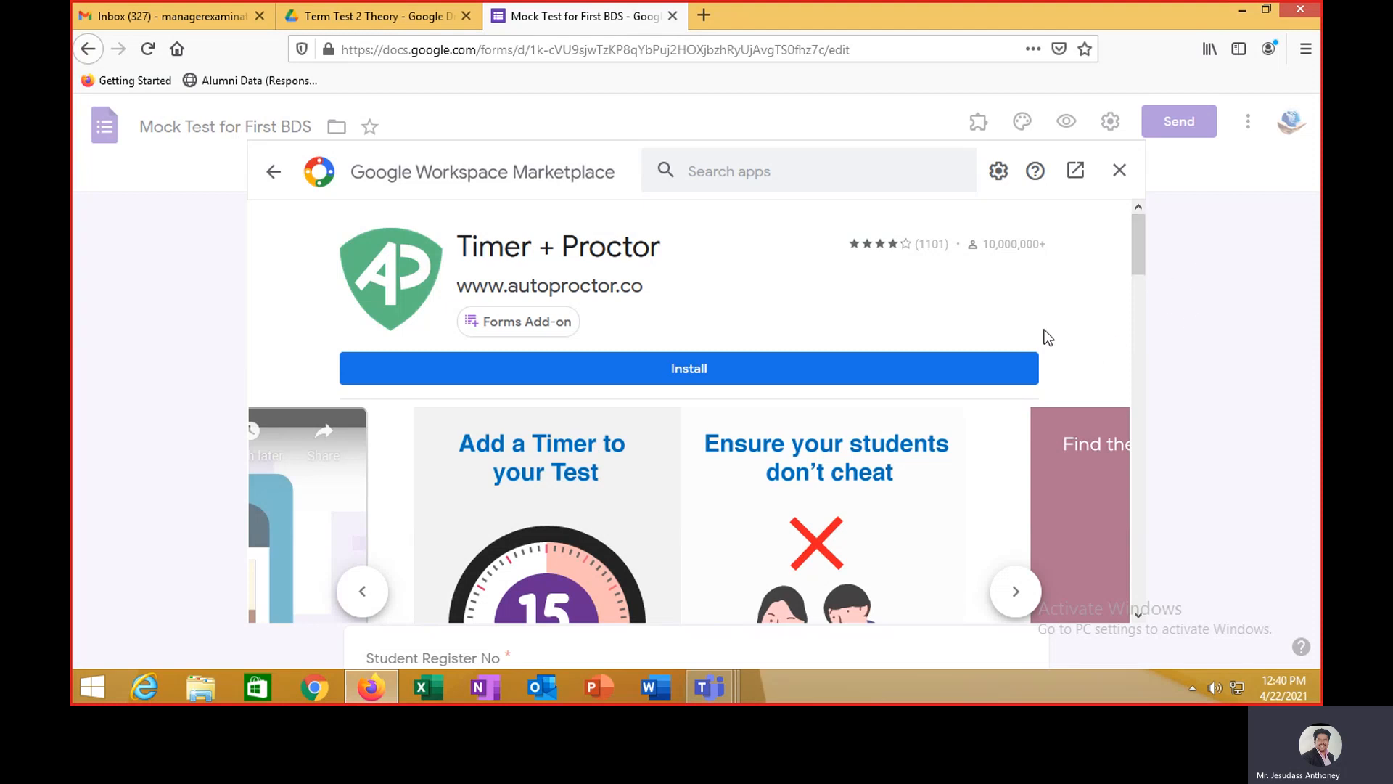
- Install Timer + Proctor, choosing the account and allowing AutoProctor the requested access
left_click(593, 366)
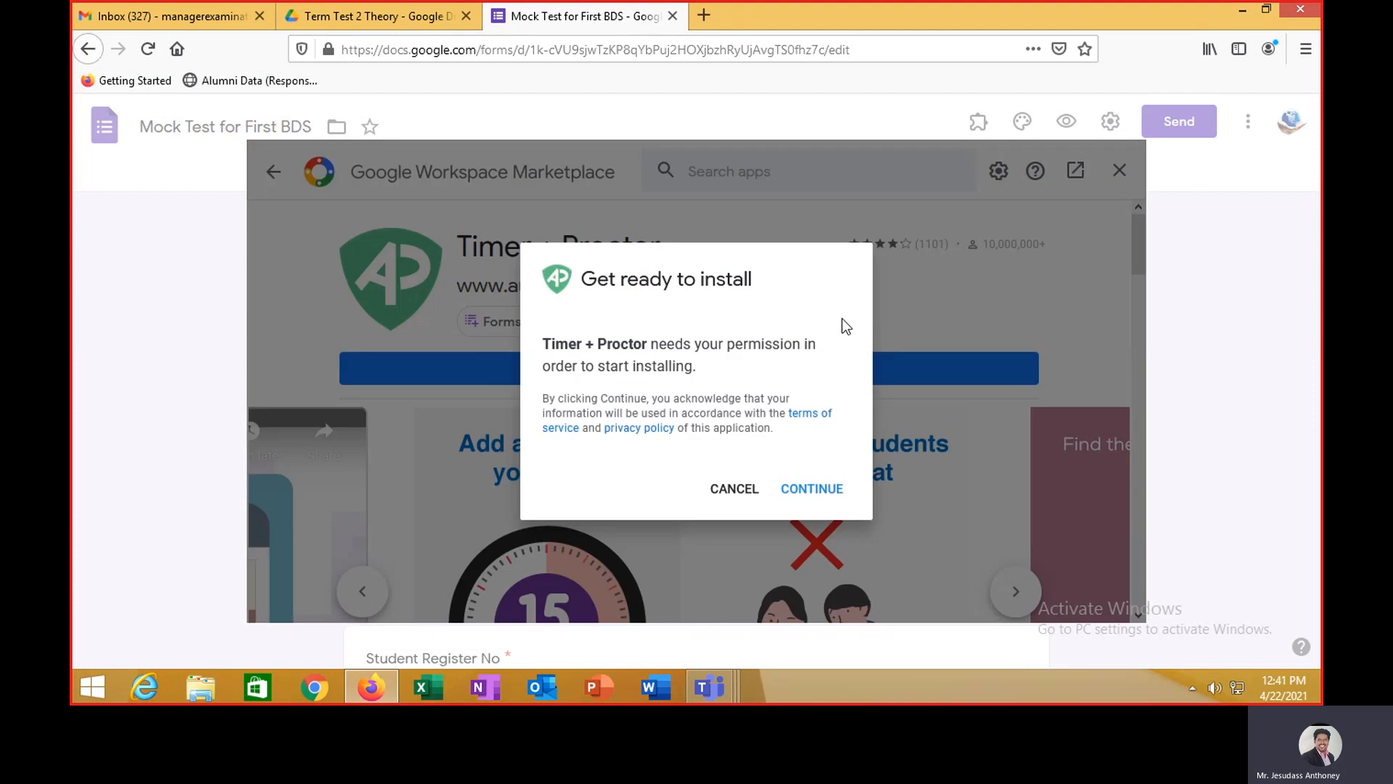
left_click(805, 490)
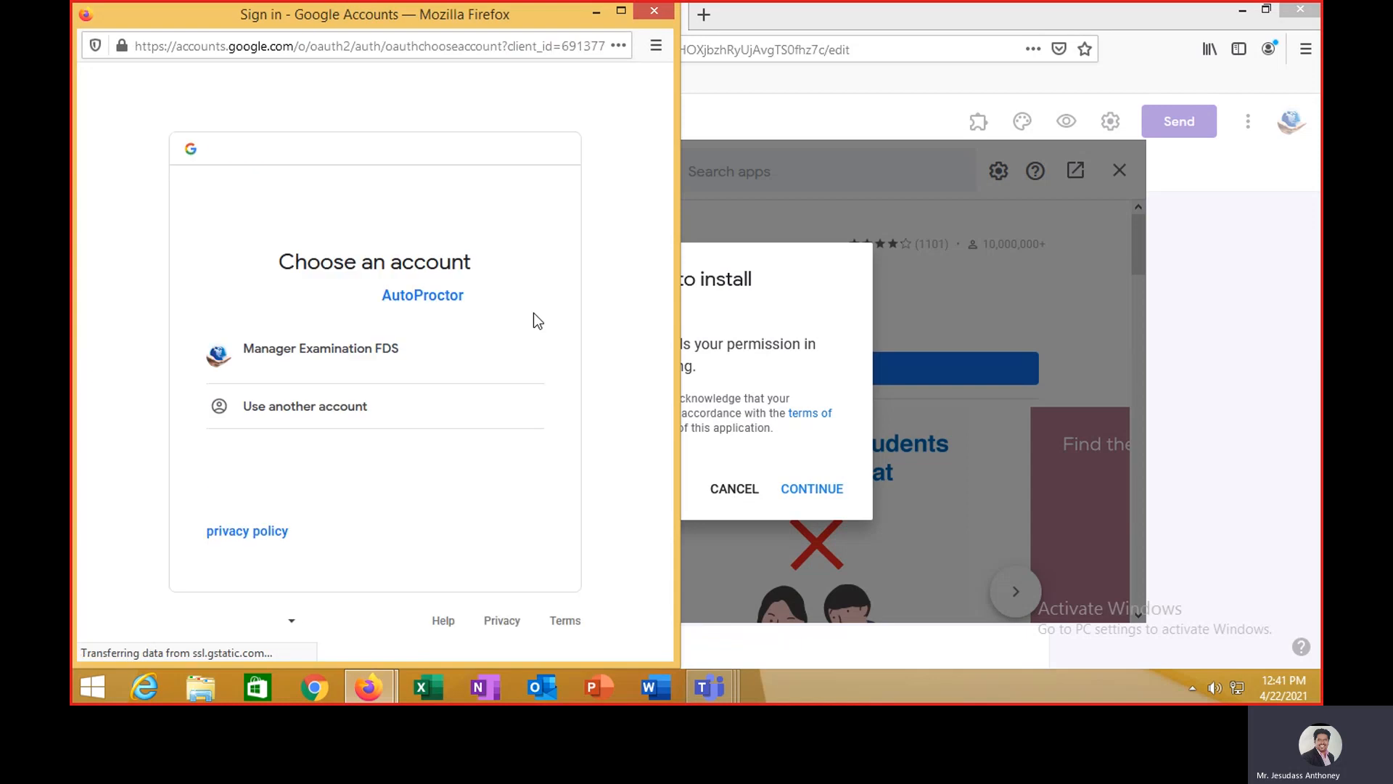
left_click(487, 363)
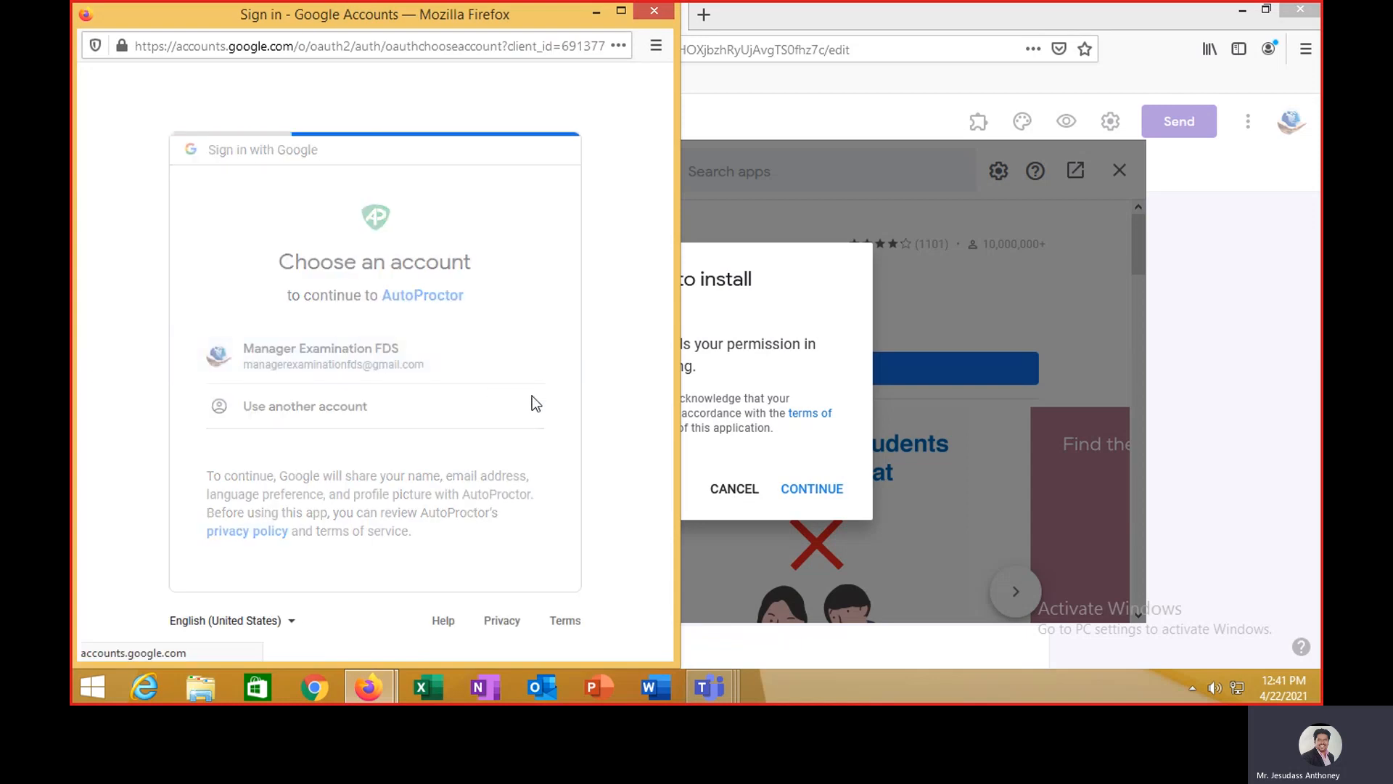
scroll(534, 404, "down", 5)
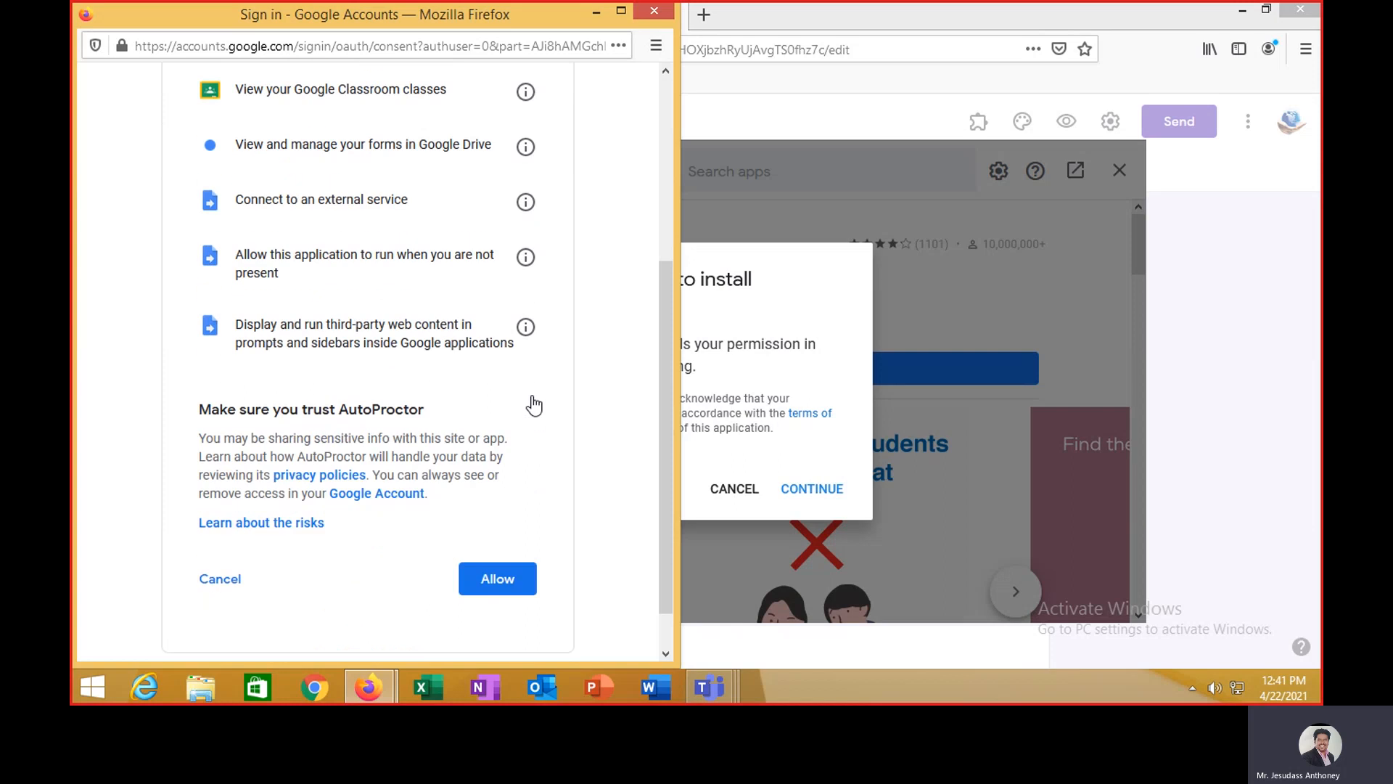
left_click(506, 532)
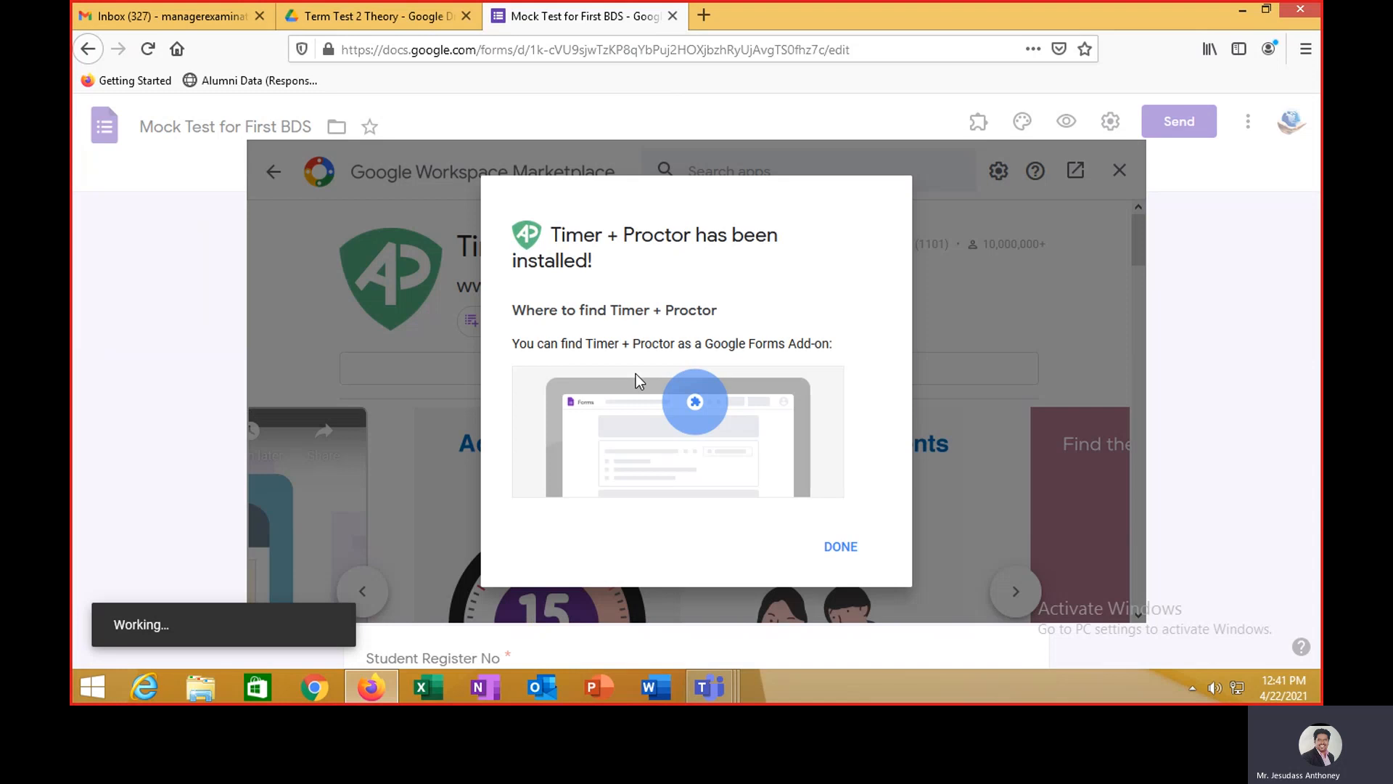
- Dismiss the installation notices and AutoProctor guide, then close the Marketplace
left_click(825, 548)
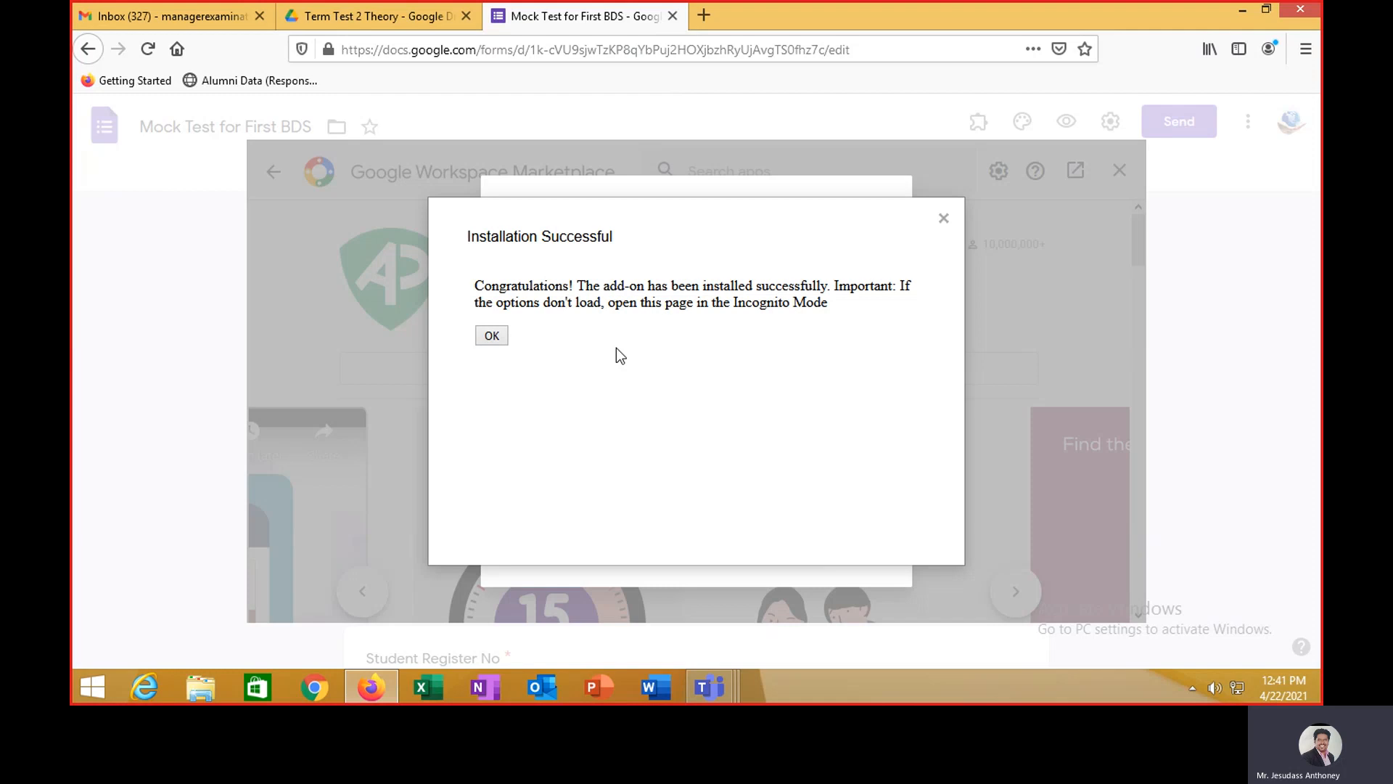
left_click(493, 335)
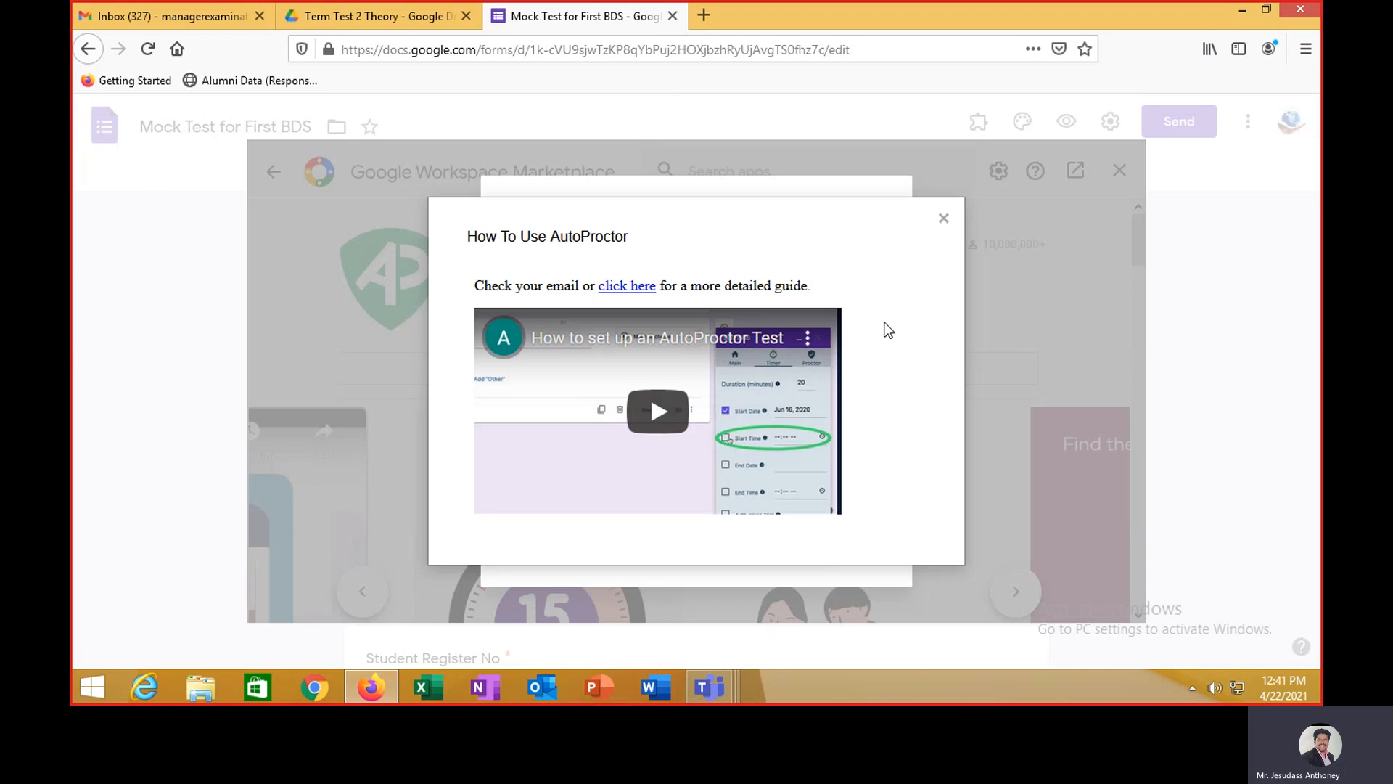
left_click(944, 220)
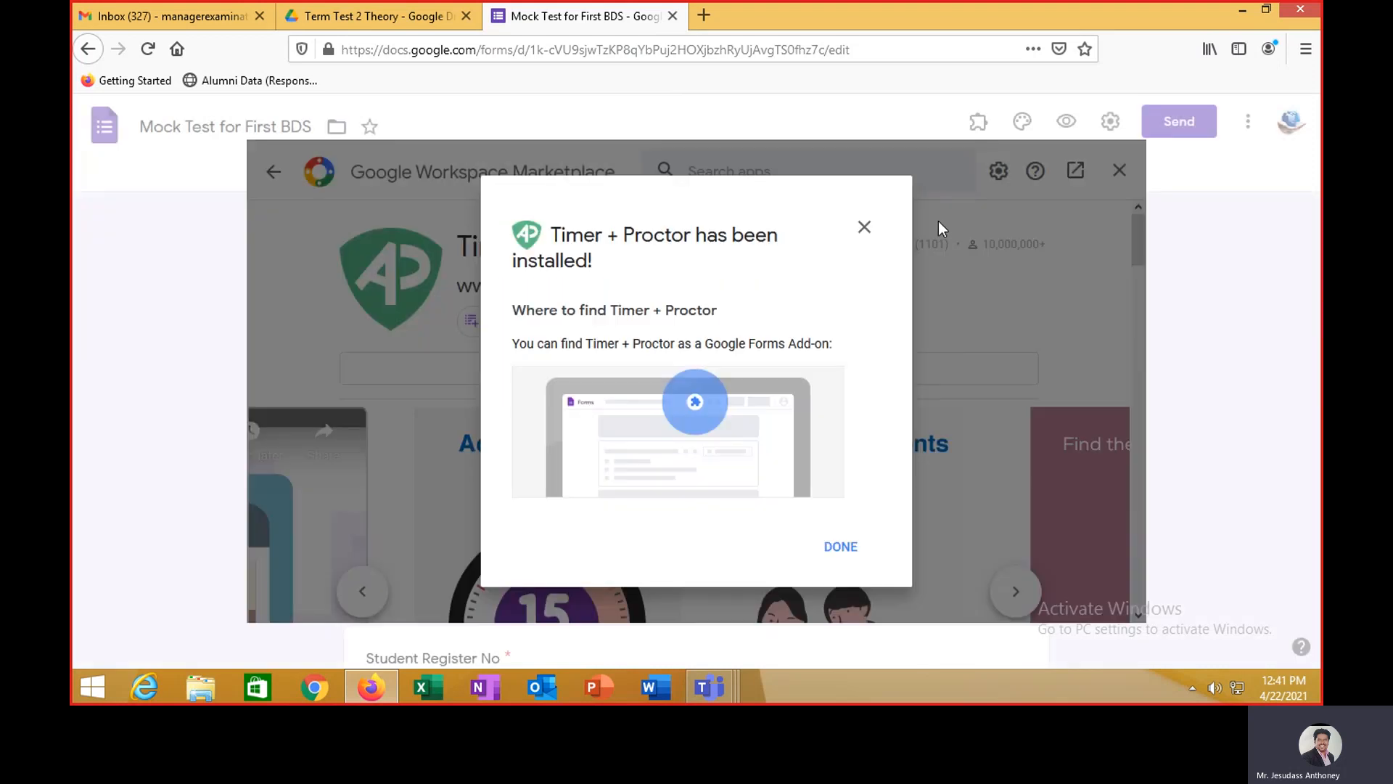
left_click(838, 547)
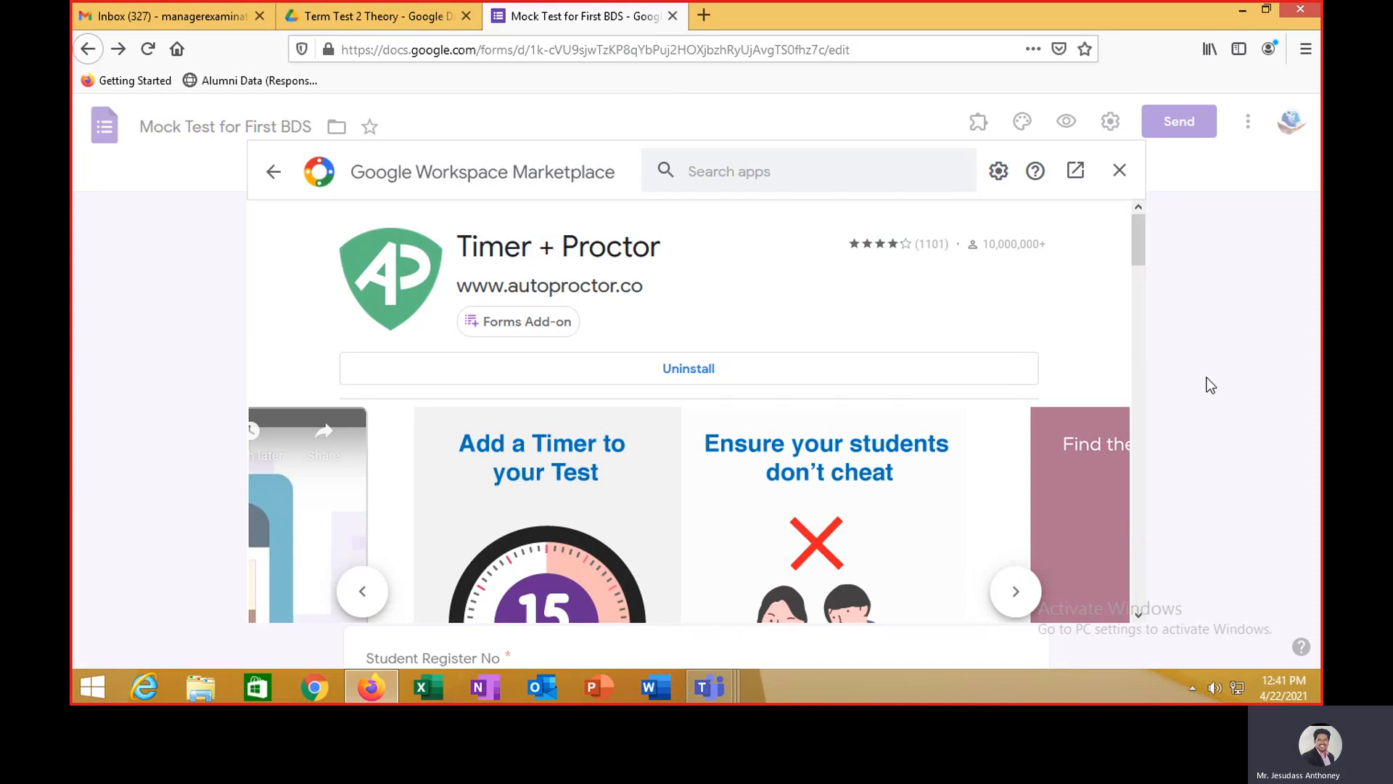
left_click(1119, 172)
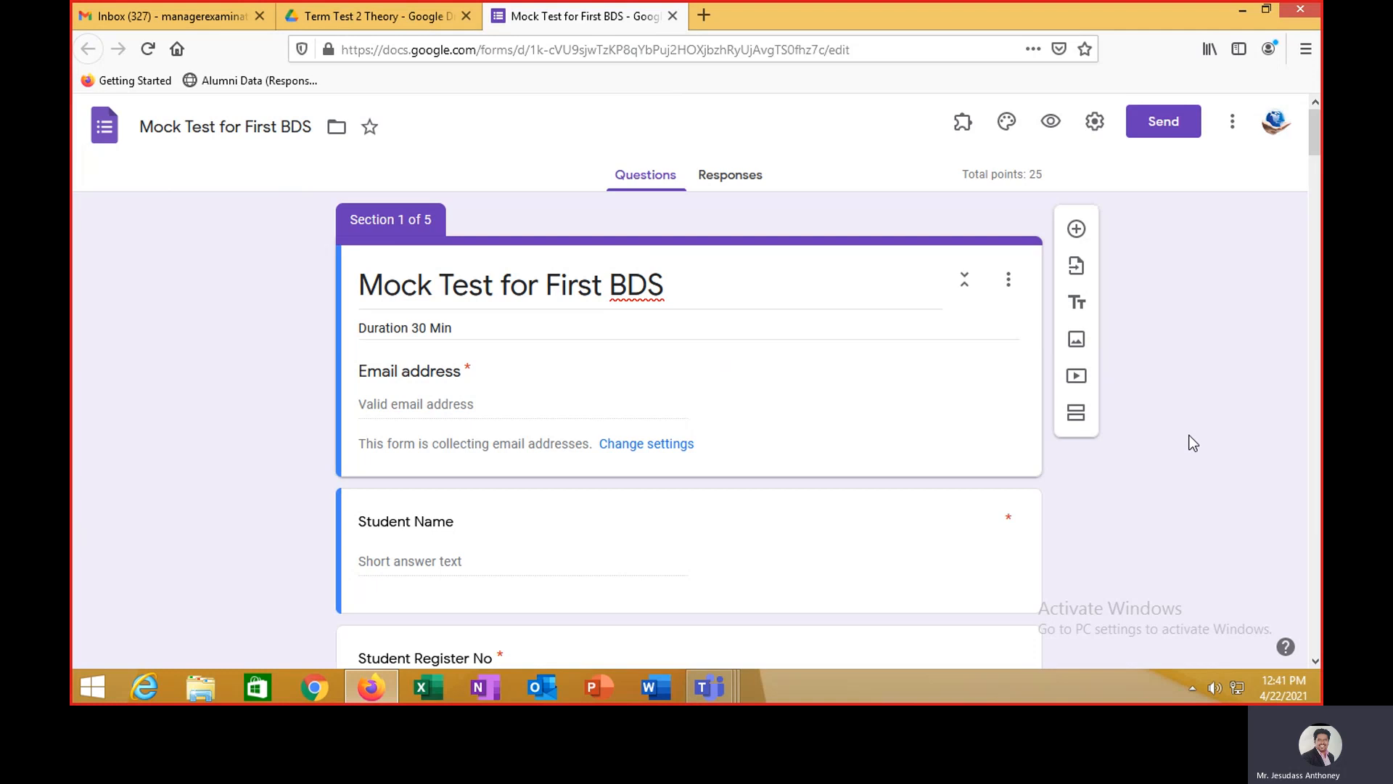
- Open Timer + Proctor from the installed add-ons list, then close its options
left_click(969, 129)
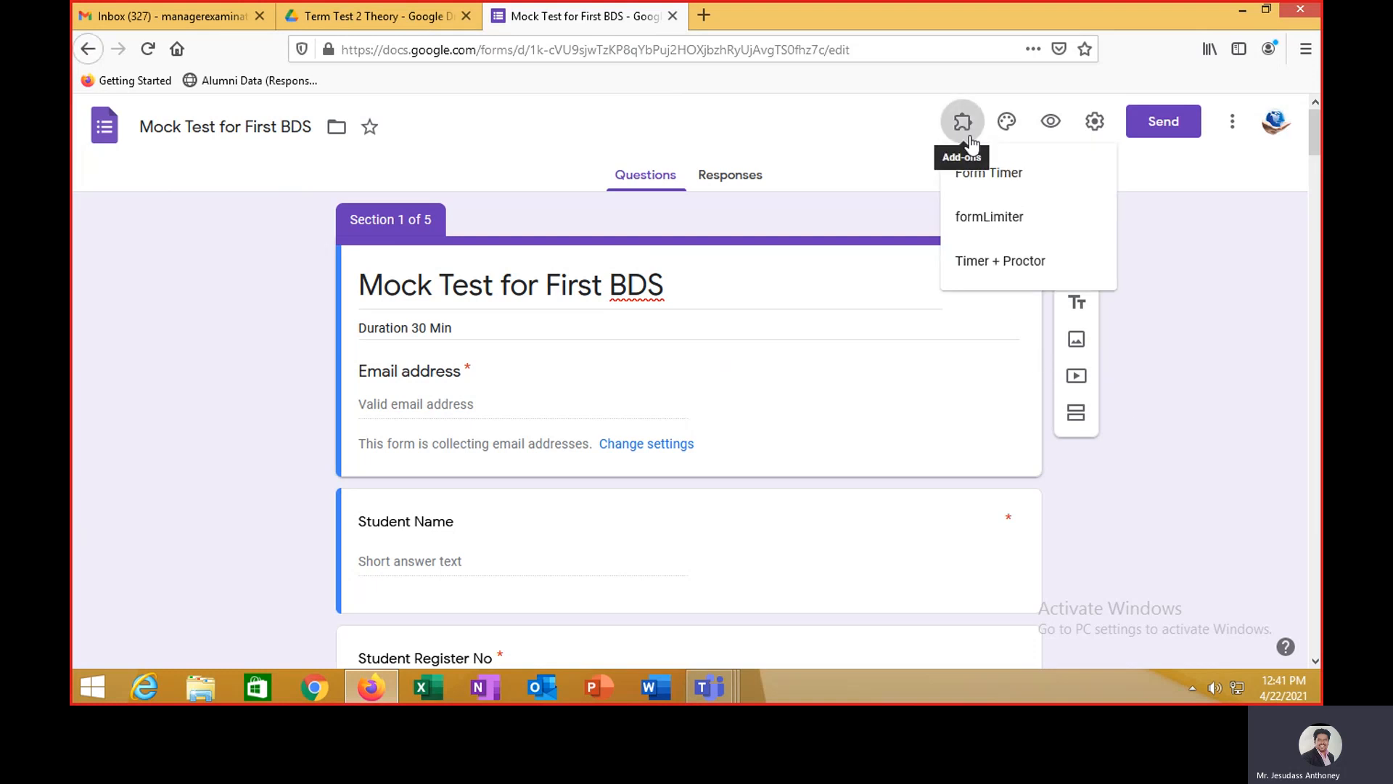
left_click(989, 262)
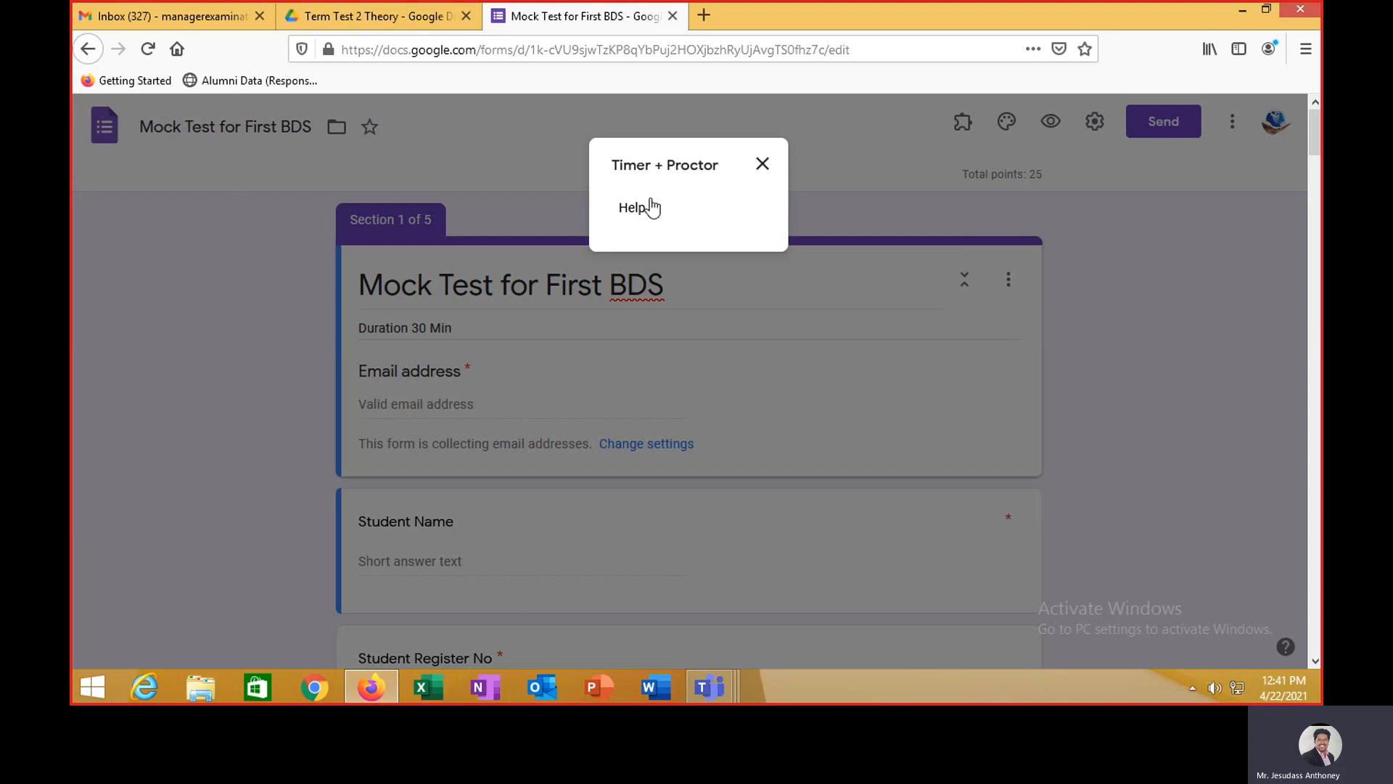
left_click(762, 163)
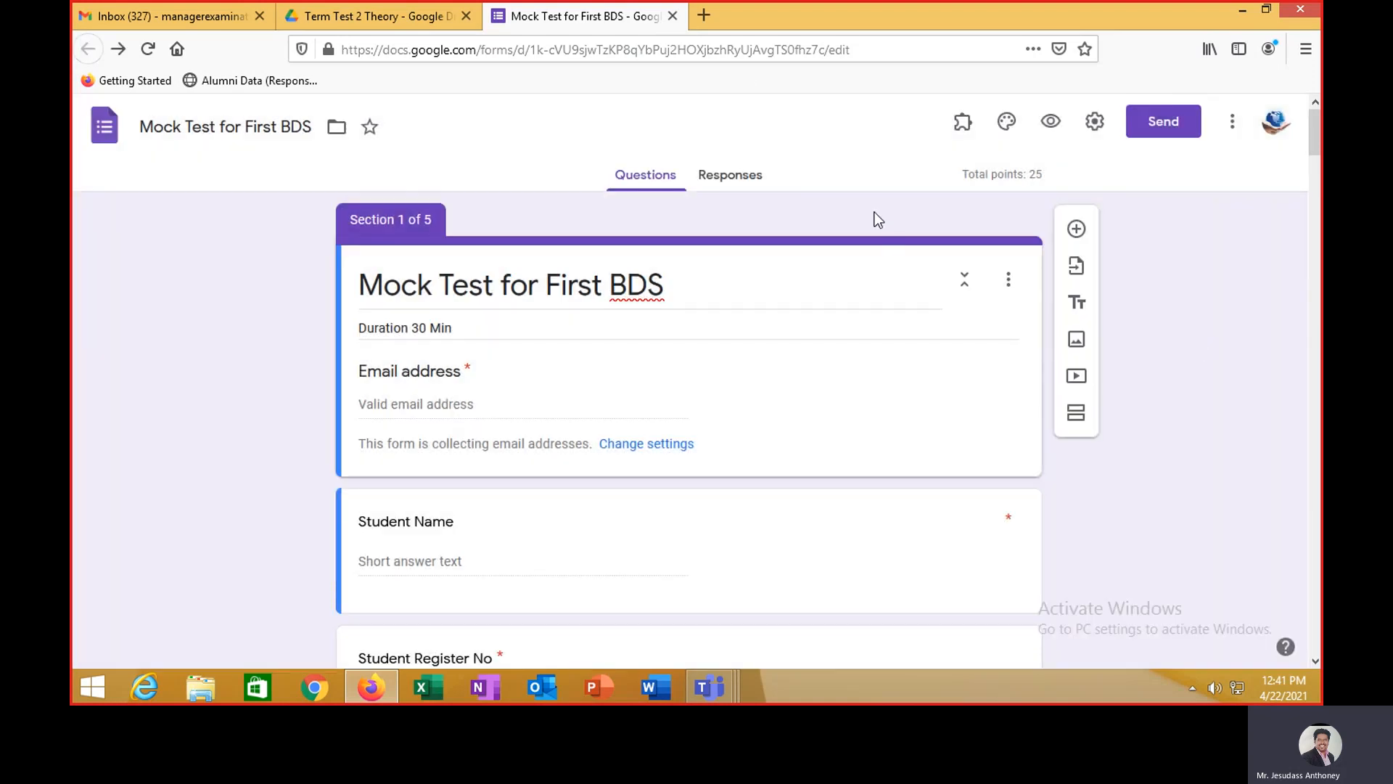
- Reload the Mock Test for First BDS form from Drive and reopen Timer + Proctor
left_click(672, 16)
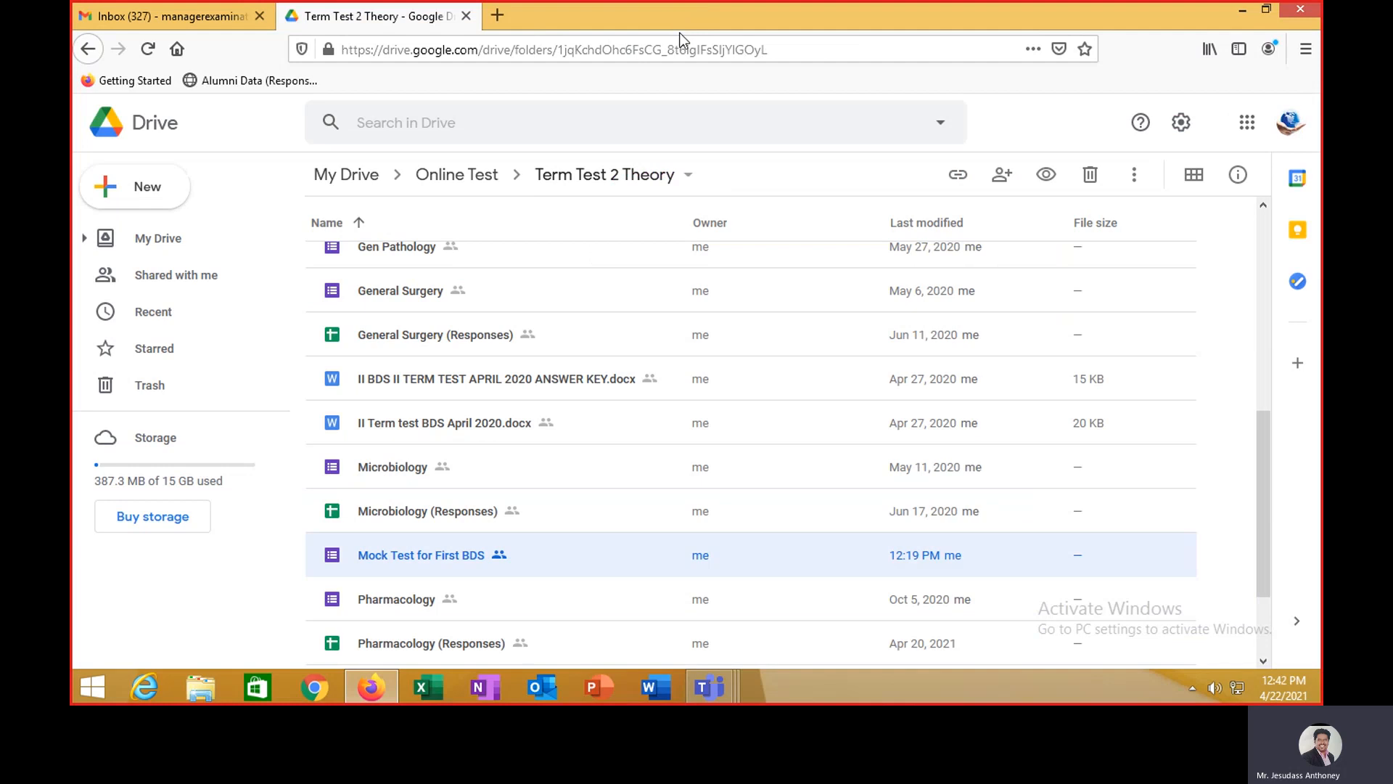
double_click(429, 551)
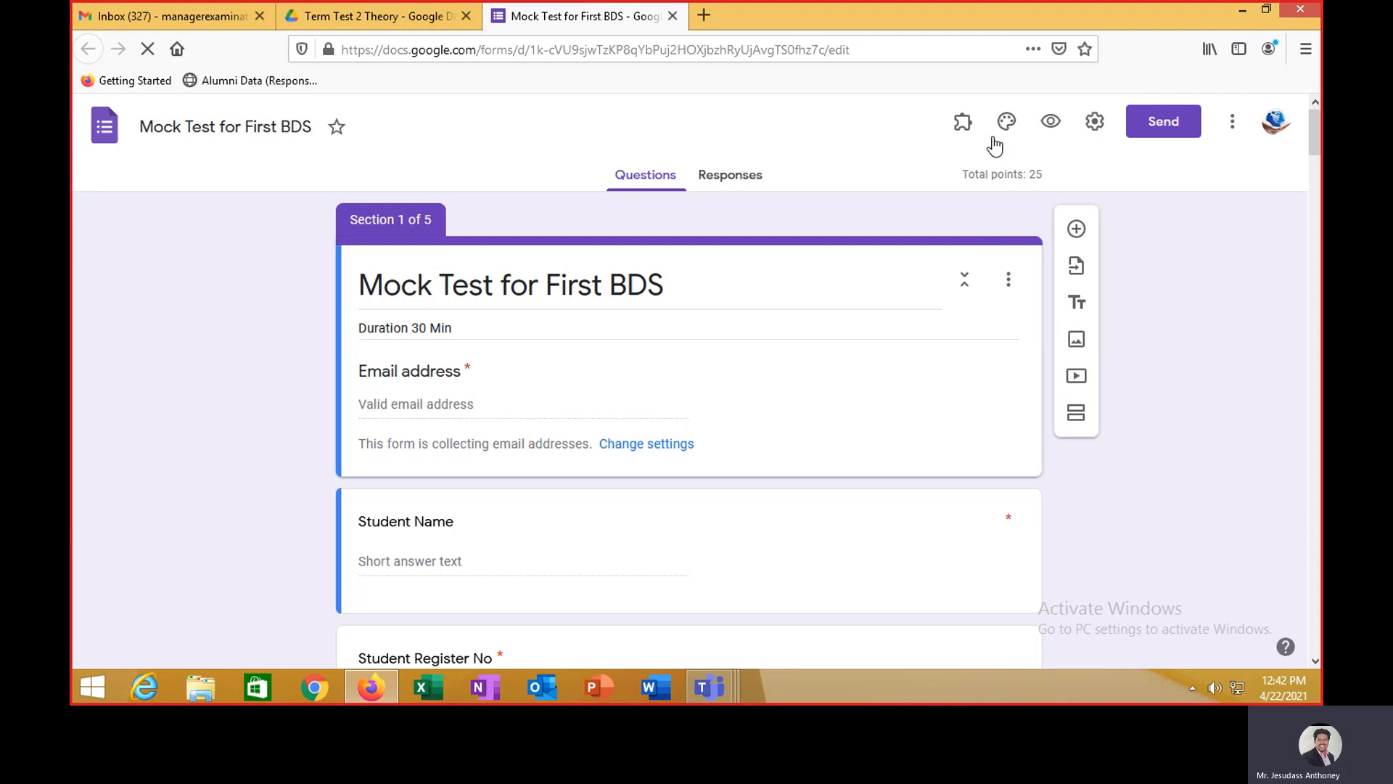
left_click(964, 125)
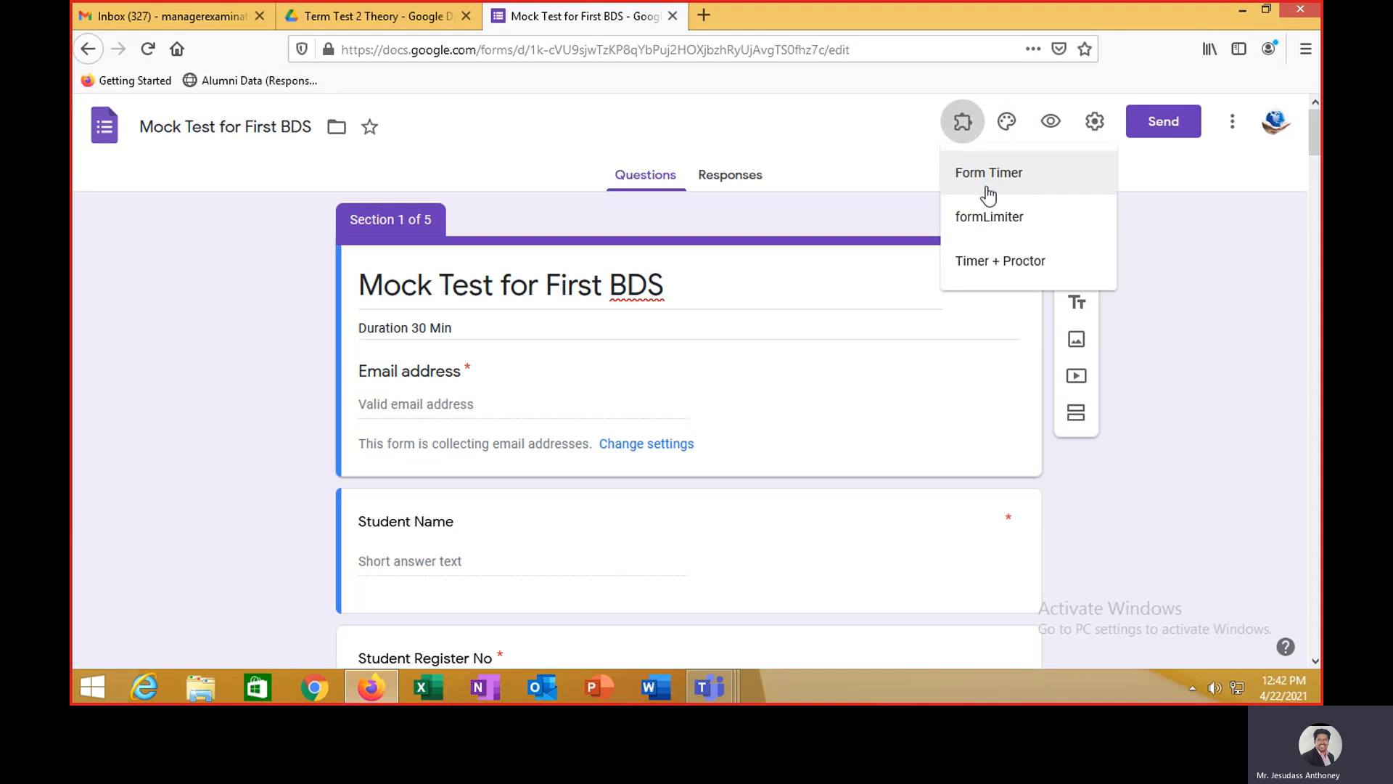
left_click(998, 263)
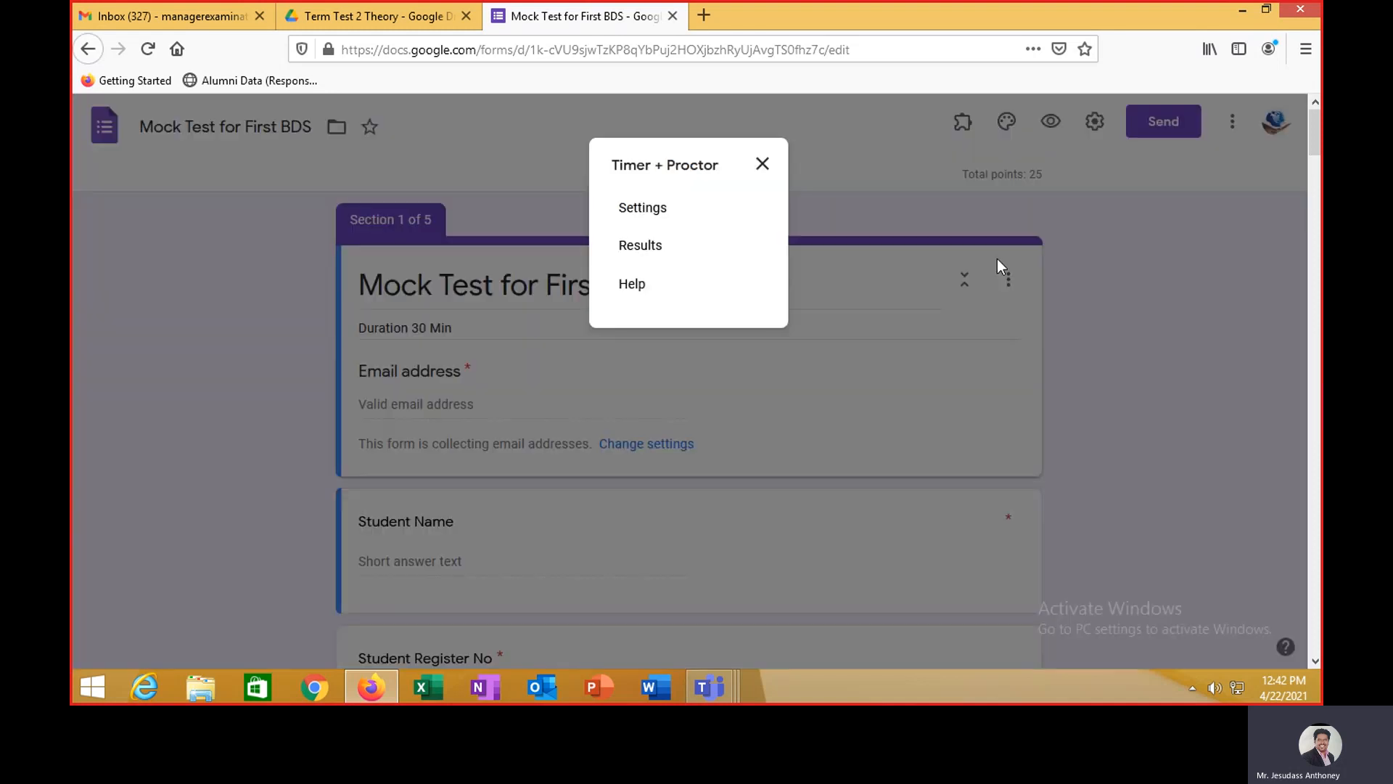
- Open Timer + Proctor settings and view the Timer tab's start and end schedule
left_click(642, 208)
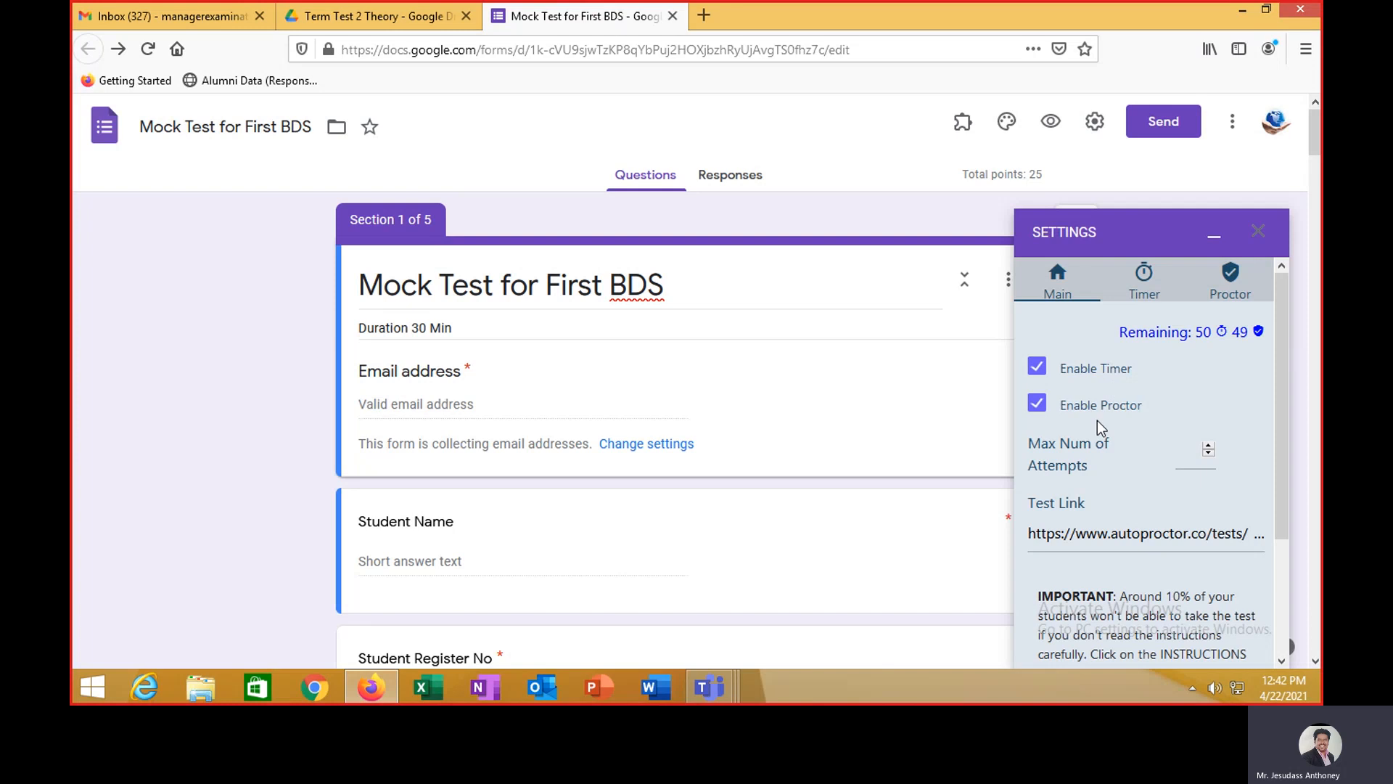
scroll(1135, 520, "down", 2)
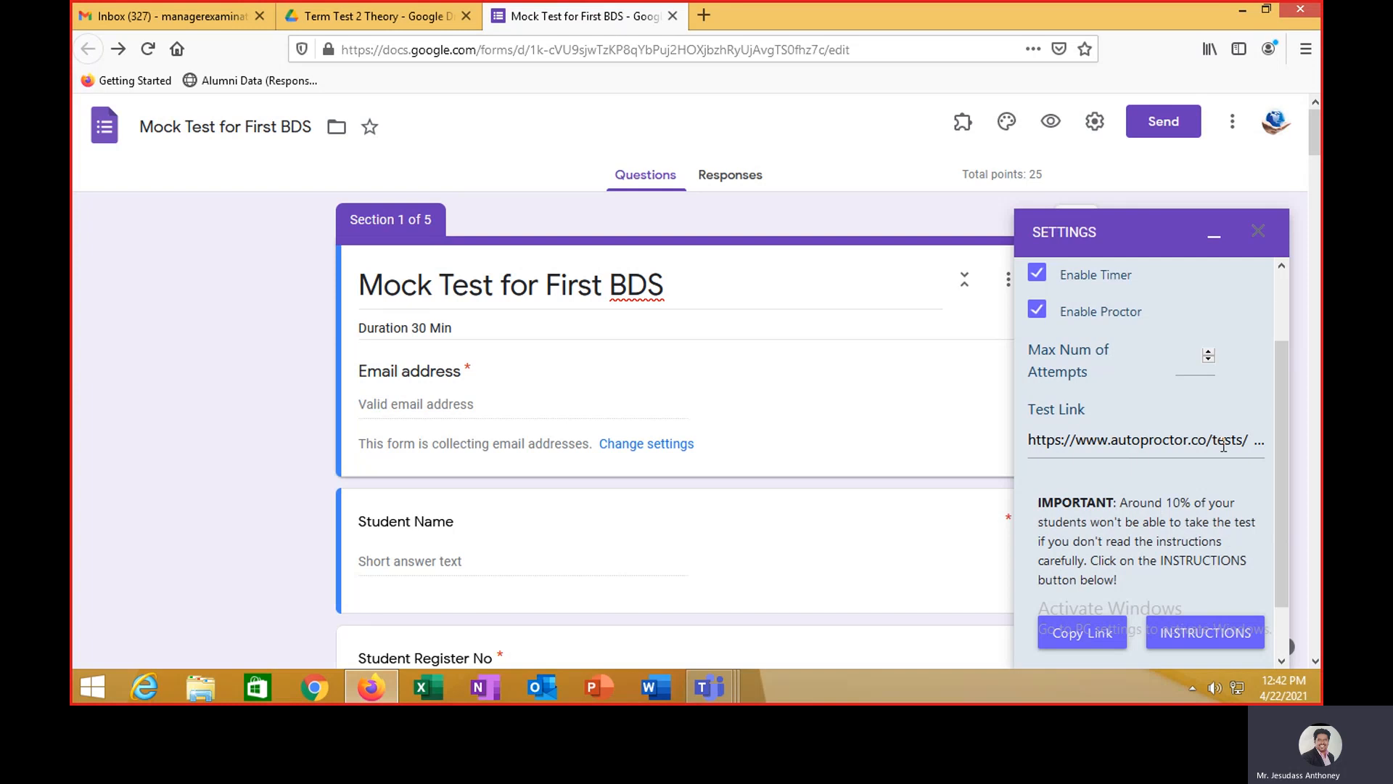
scroll(1223, 444, "up", 2)
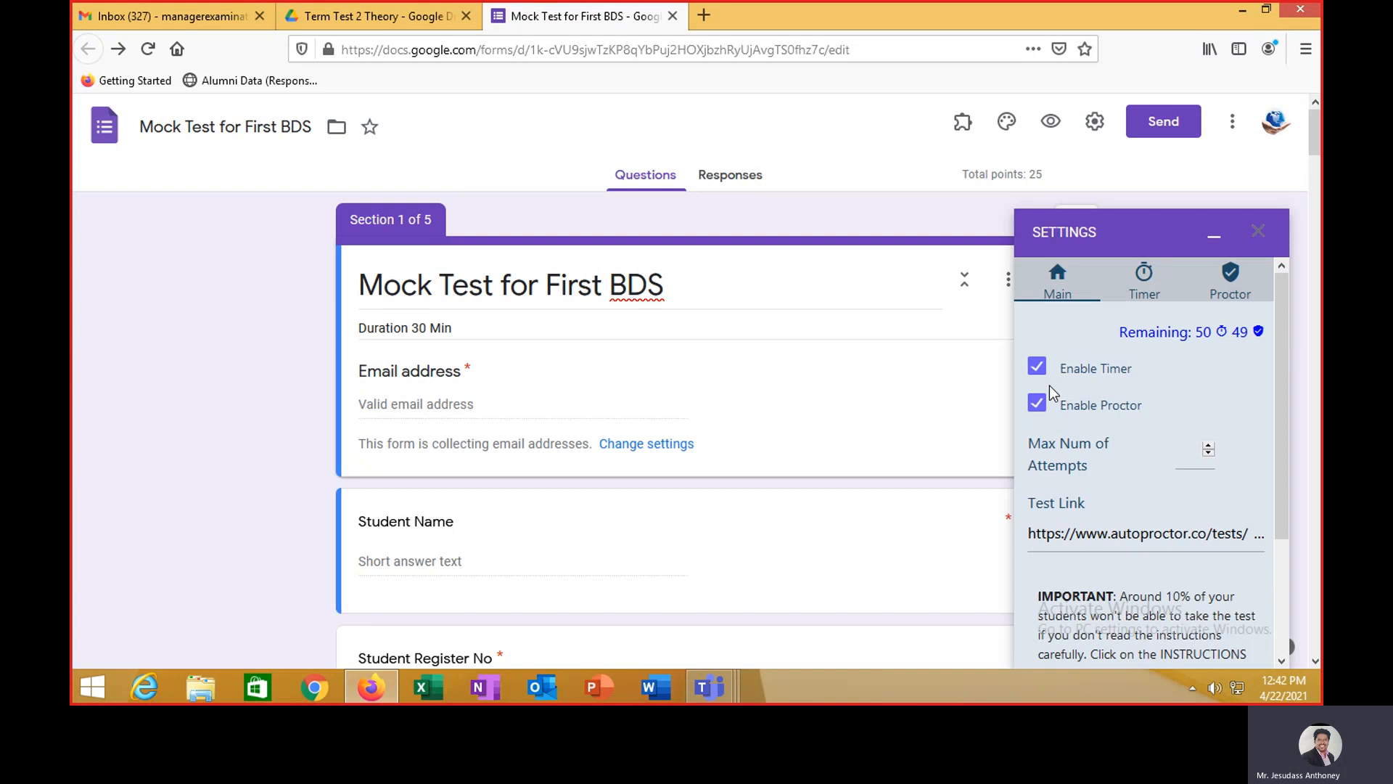
left_click(1146, 276)
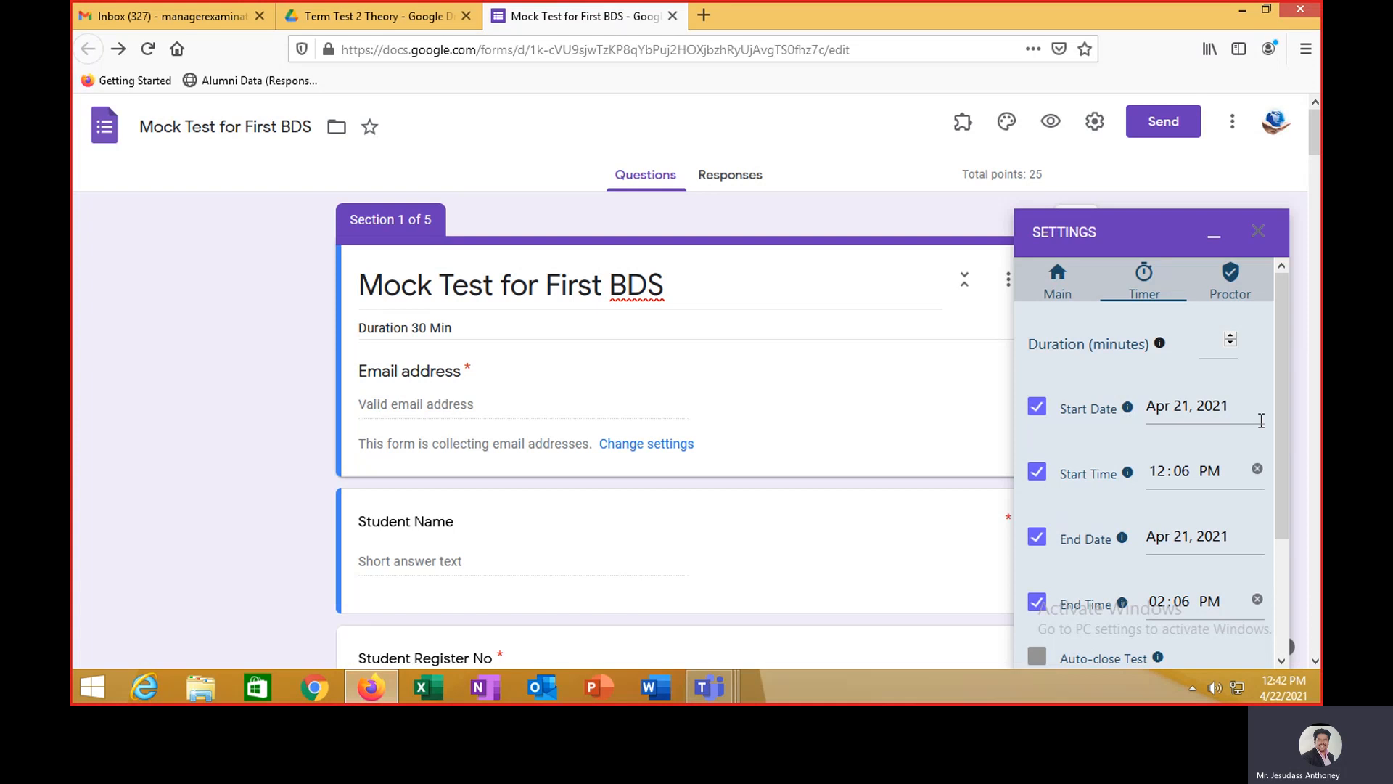
- Set the test start to Apr 22, 2021 at 12:45 PM
scroll(1260, 420, "down", 2)
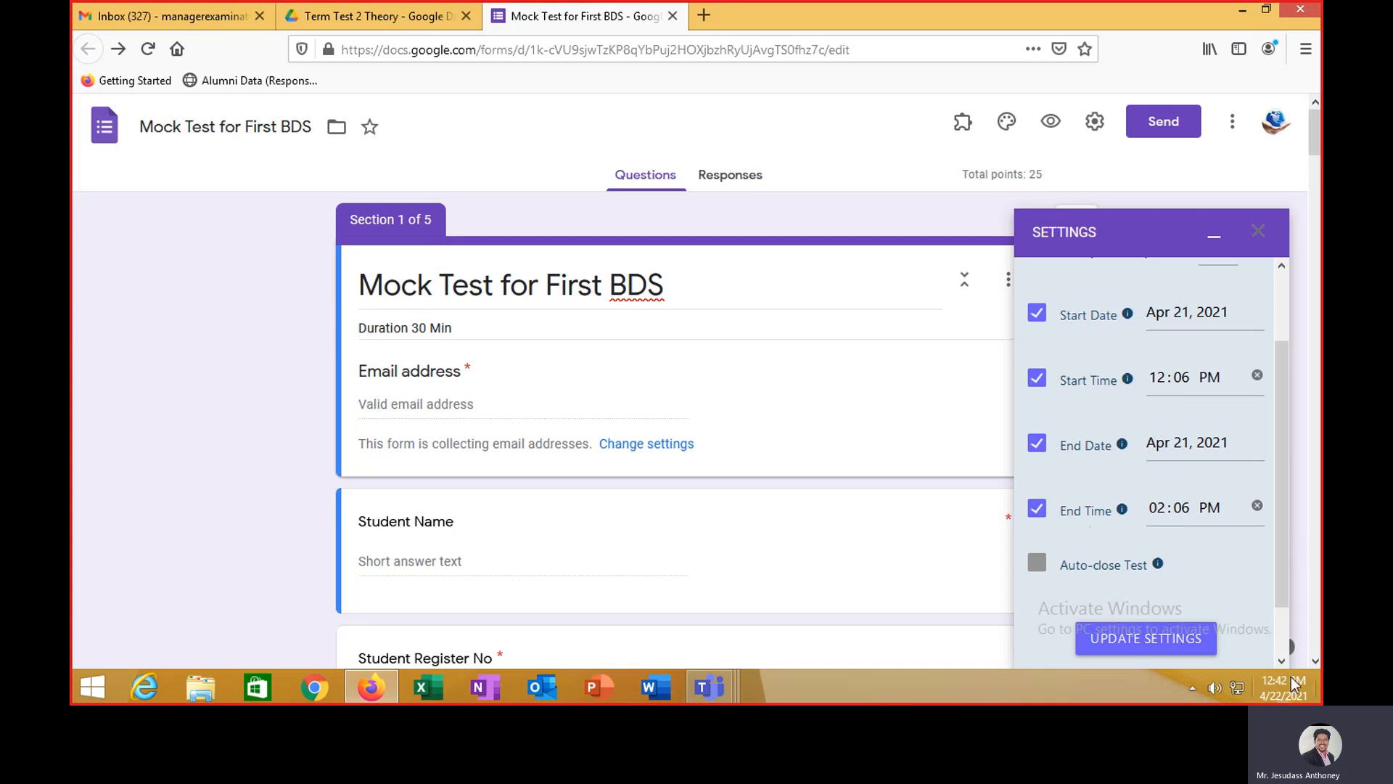
mouse_move(1291, 682)
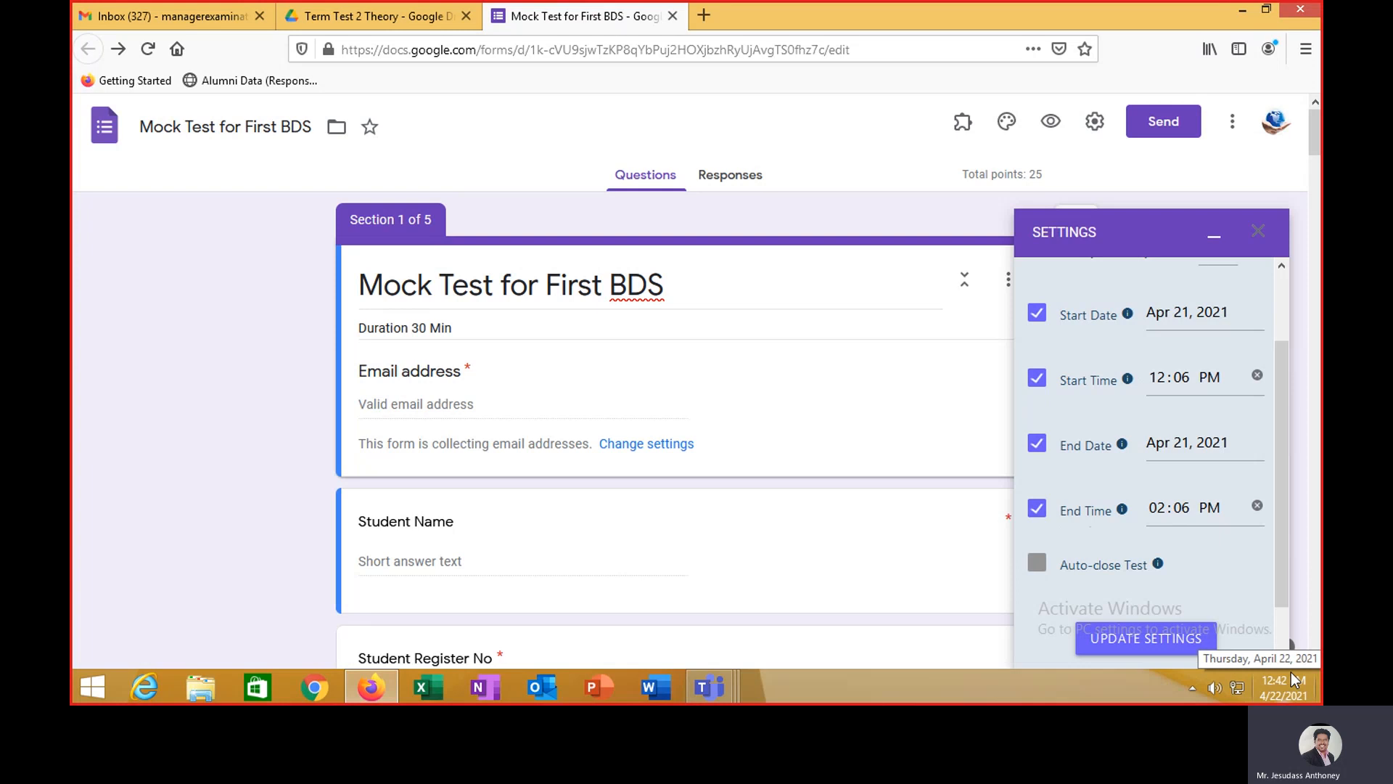
left_click(1193, 315)
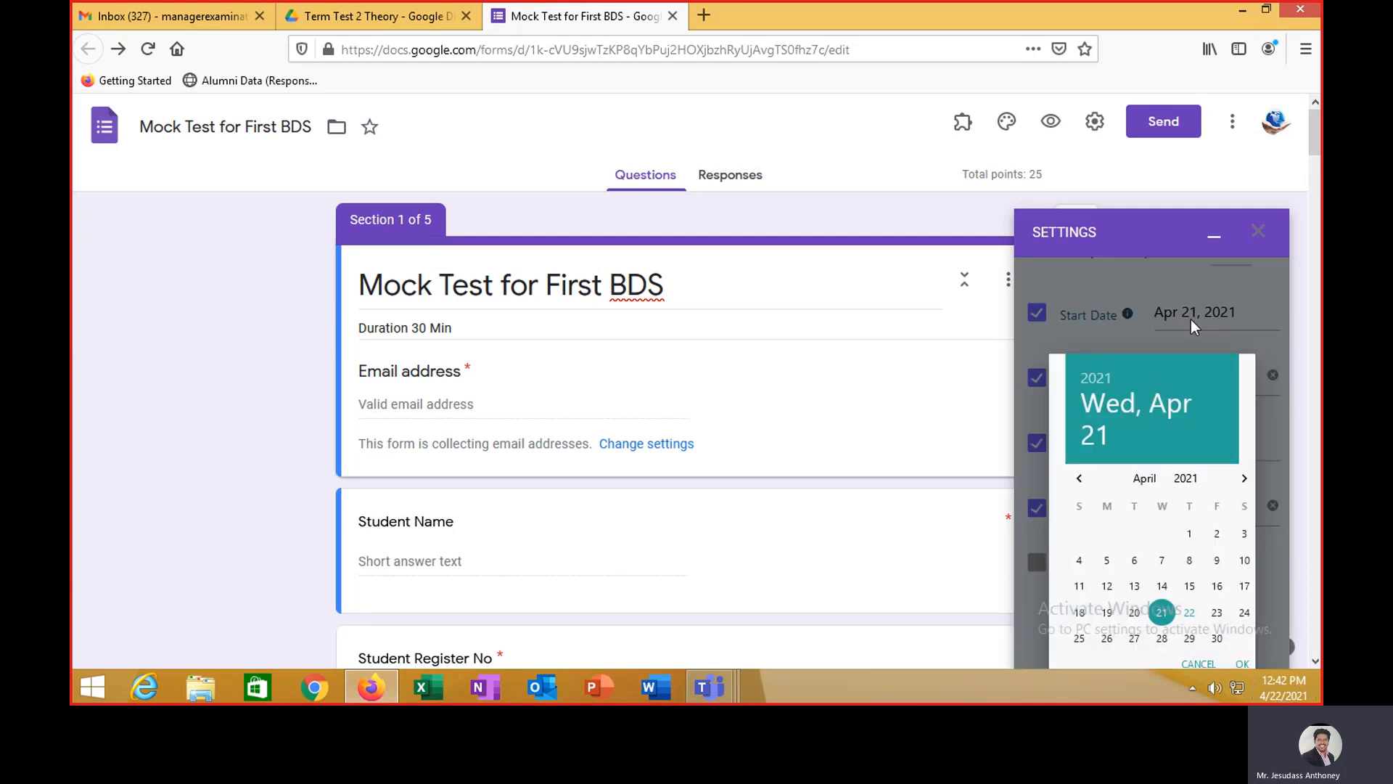
left_click(1189, 613)
left_click(1242, 664)
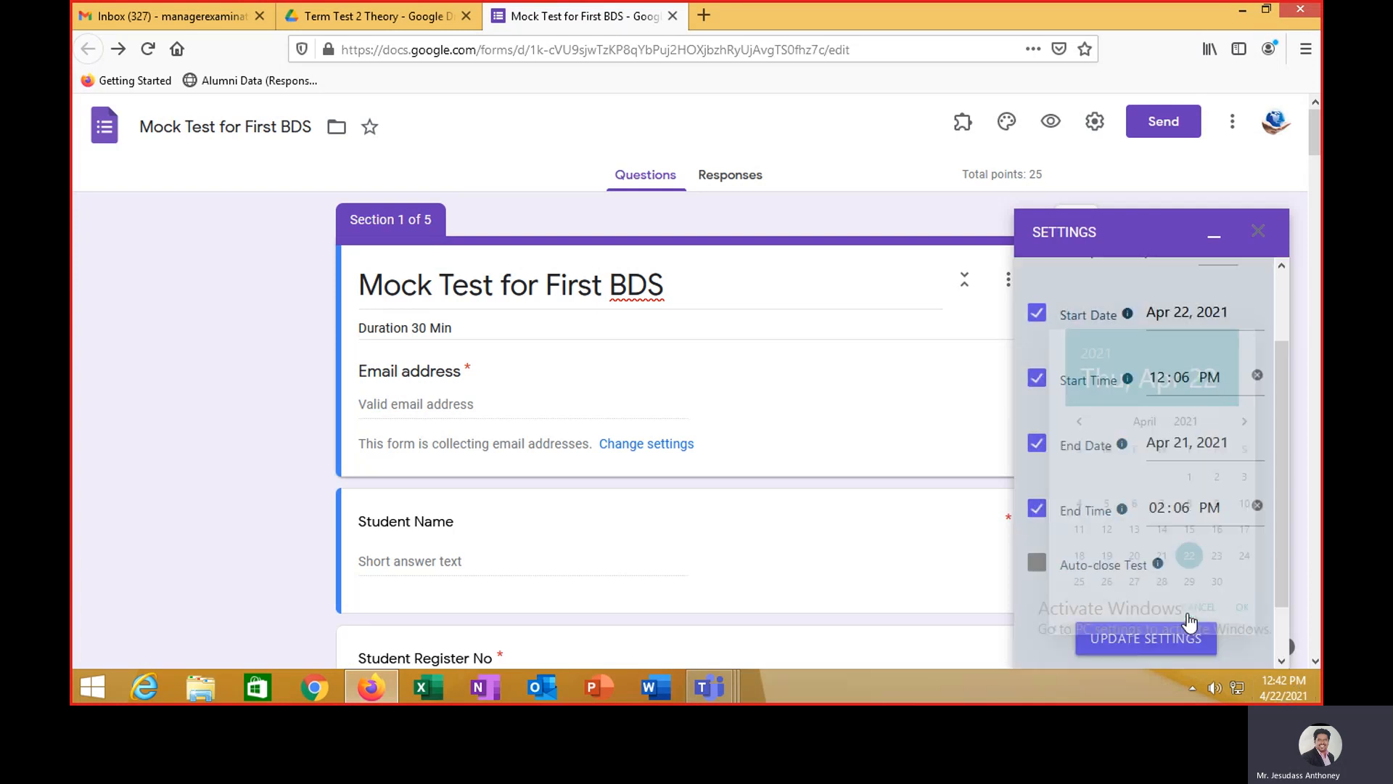
left_click(1179, 375)
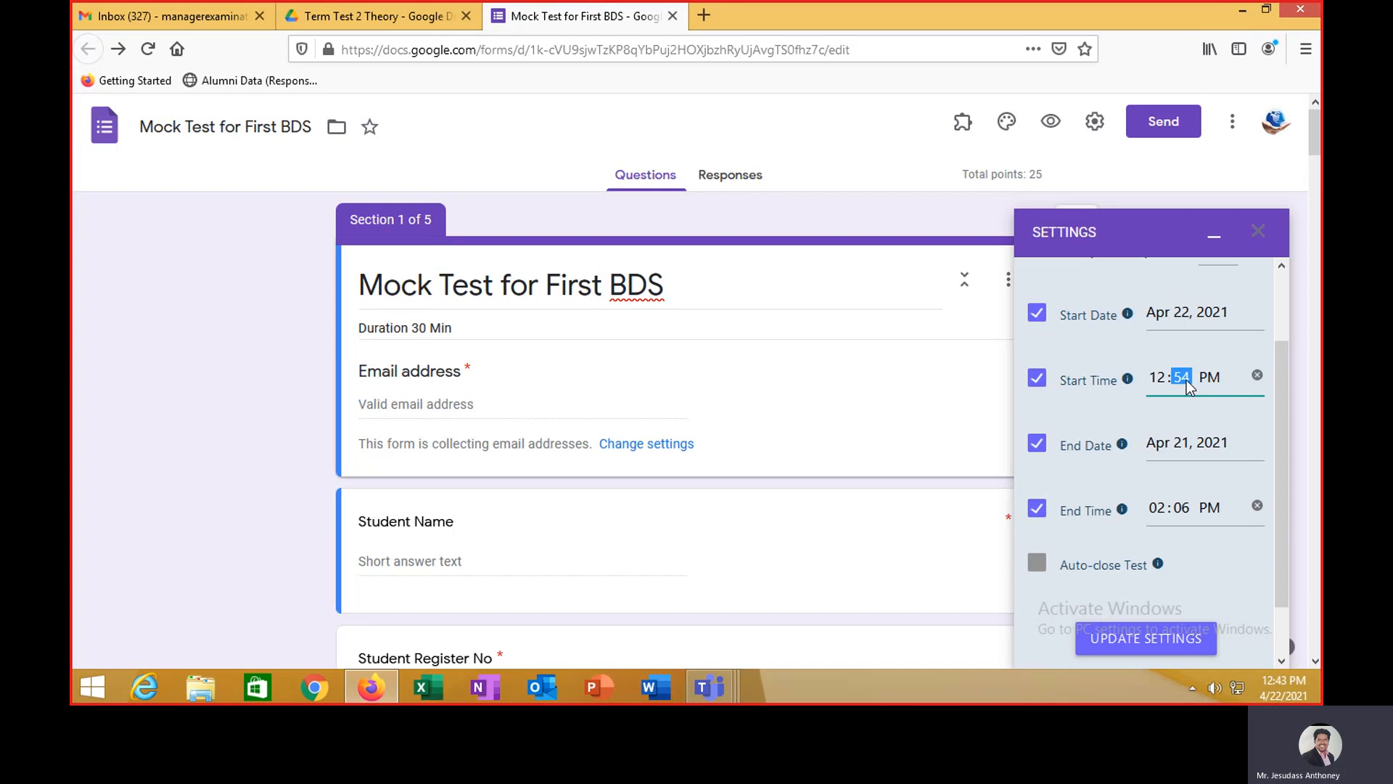
- Set the end date to Apr 22, 2021, ending at 02:06 PM
left_click(1185, 449)
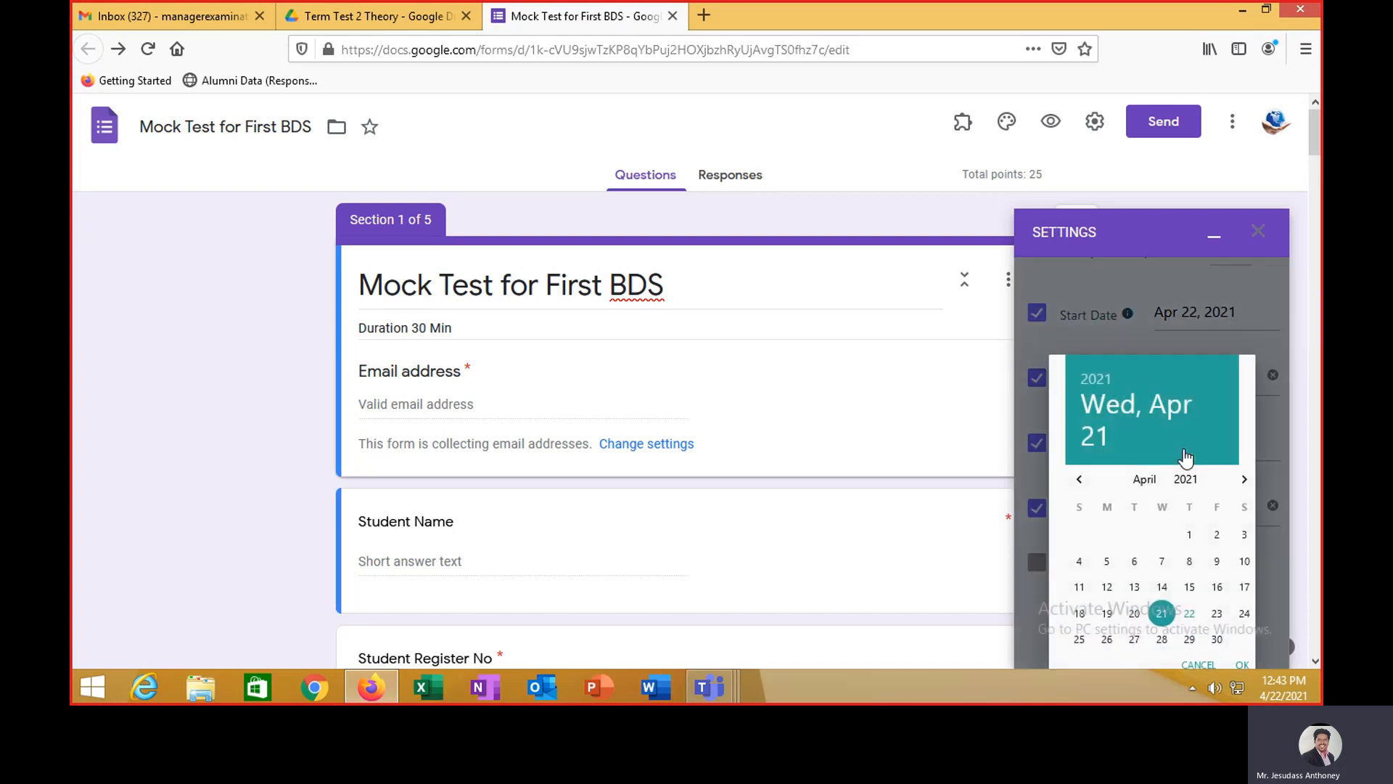
left_click(1194, 616)
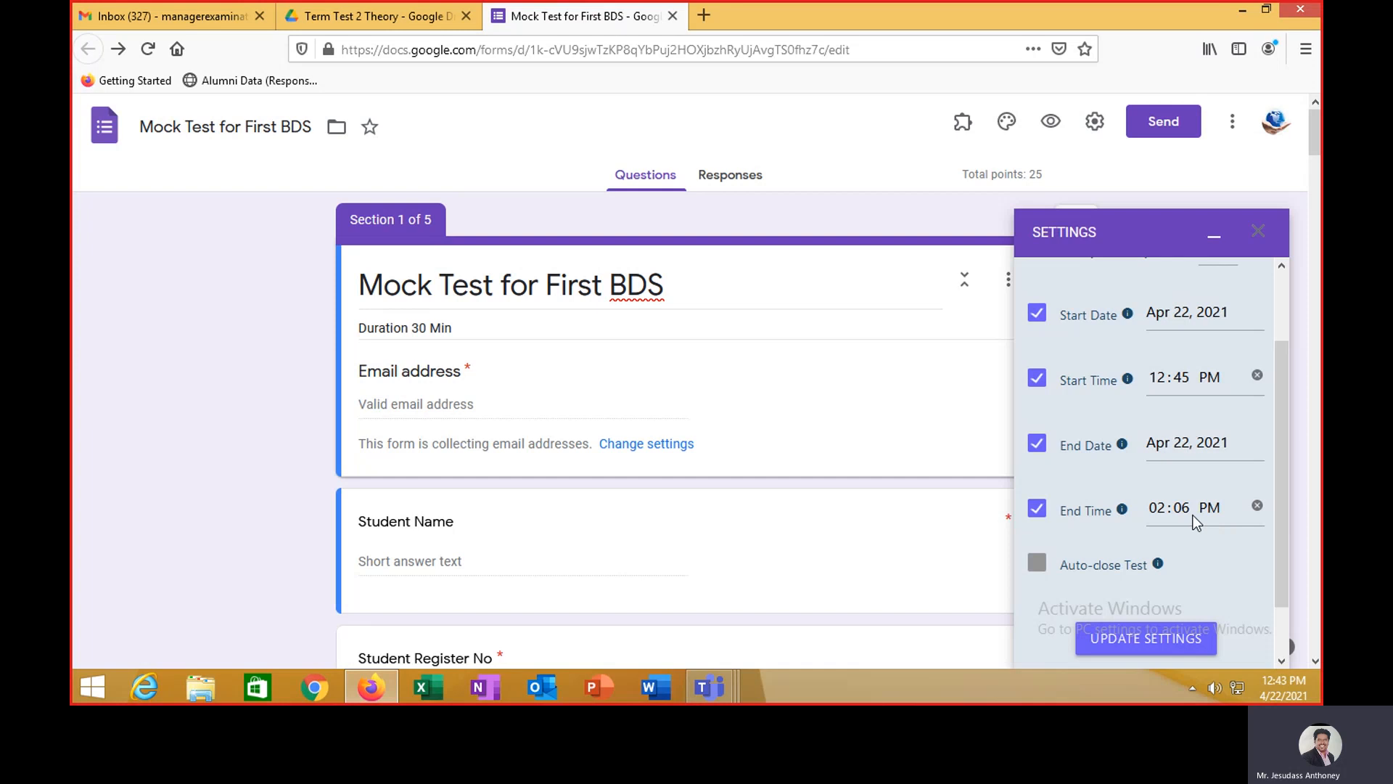
scroll(1192, 515, "down", 2)
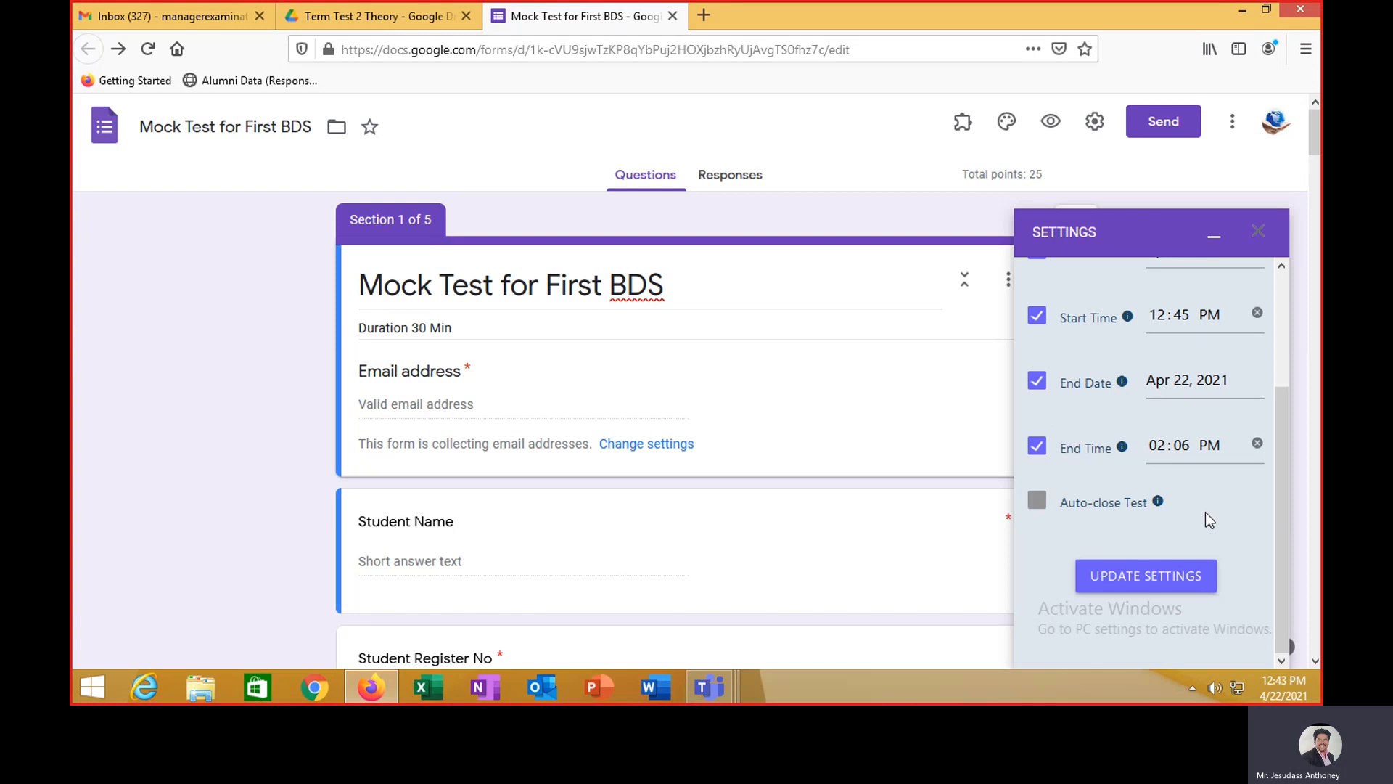
scroll(1205, 512, "down", 2)
scroll(1204, 512, "up", 2)
left_click_drag(1284, 446, 1291, 332)
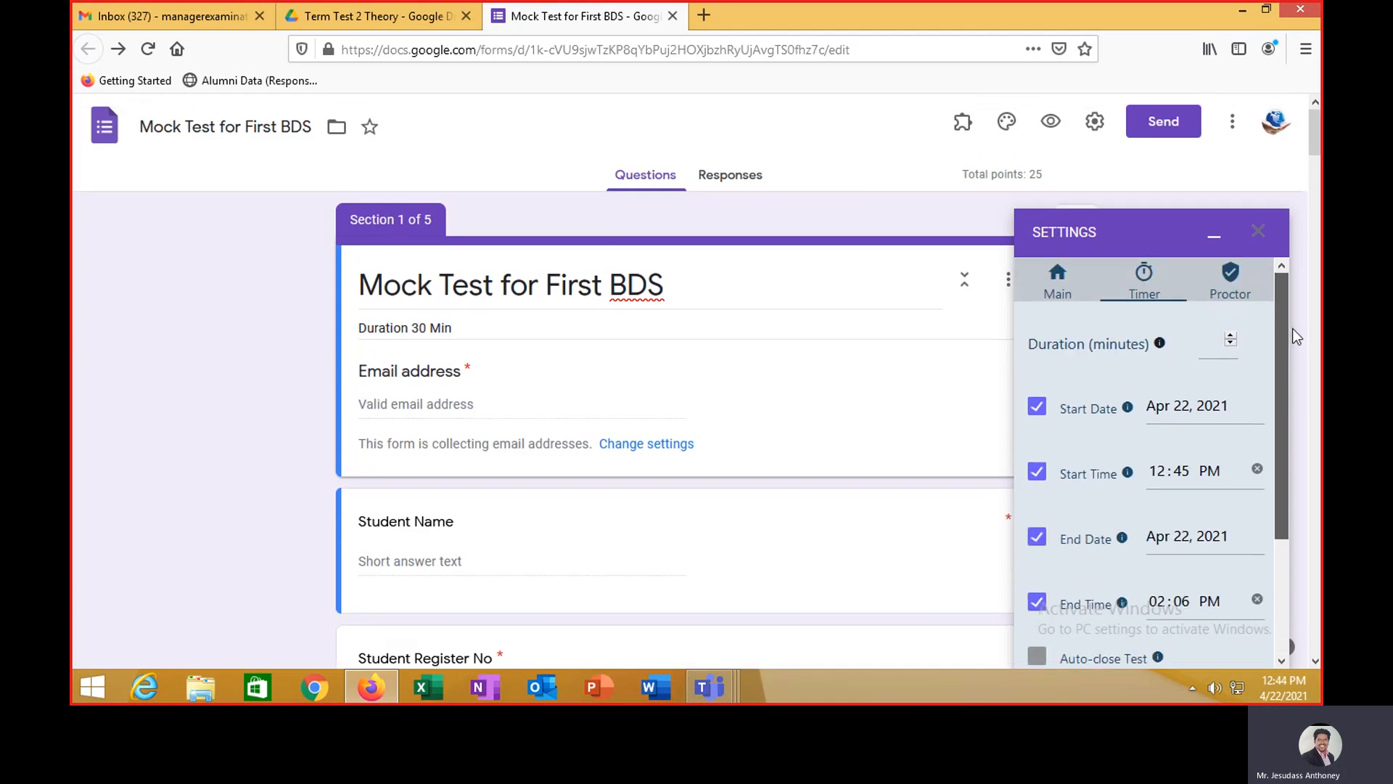
- Turn on all Proctor tracking and communication options and update the settings
left_click(1231, 292)
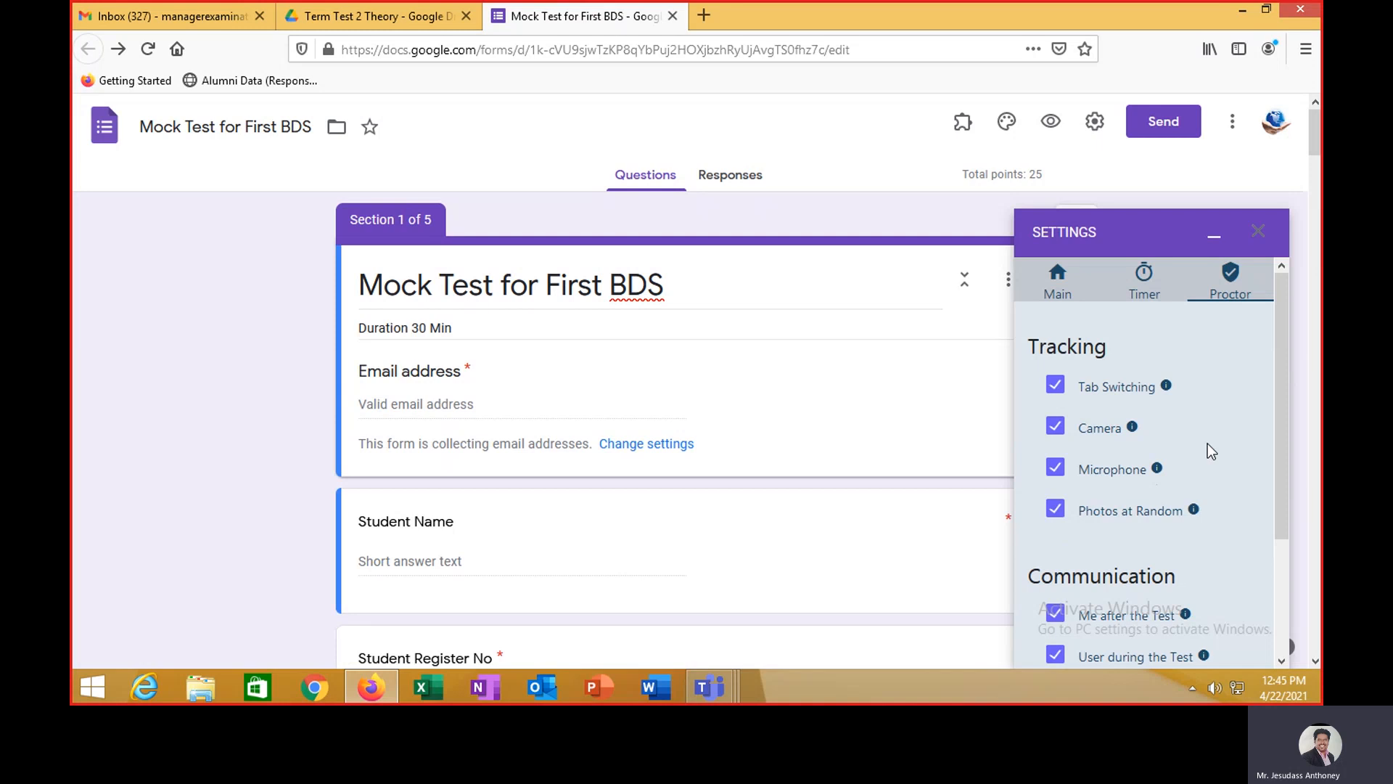
scroll(1208, 444, "down", 2)
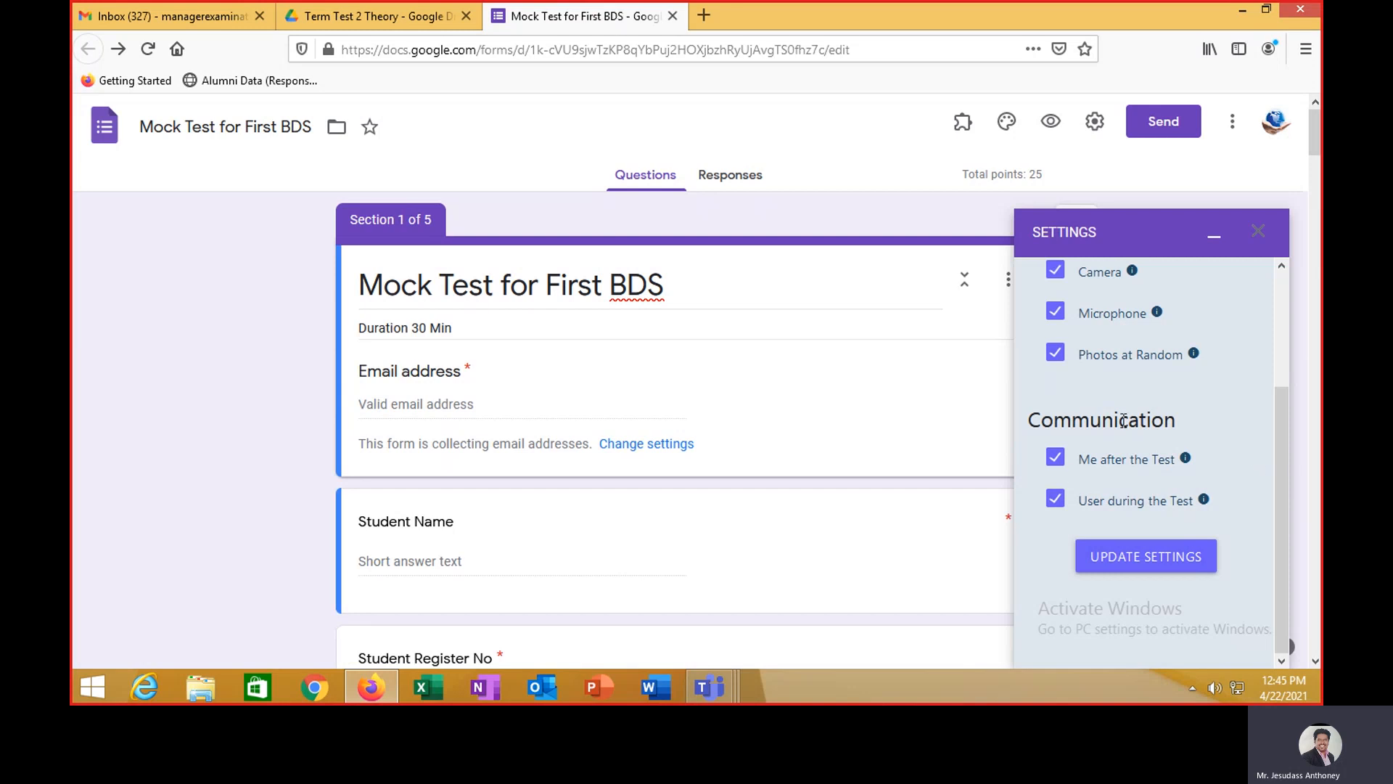
left_click(1176, 570)
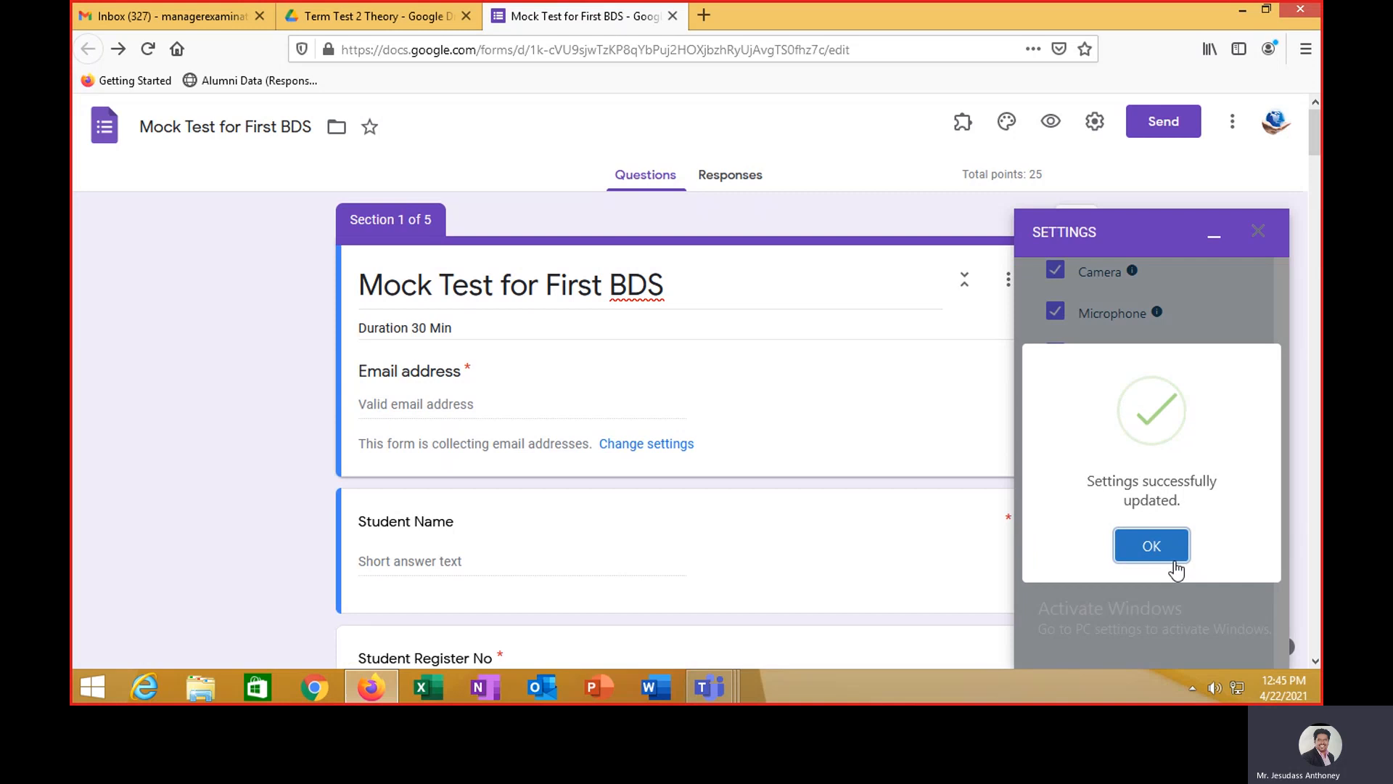
- Copy the AutoProctor test link from the Main tab and close the settings panel
left_click(1171, 553)
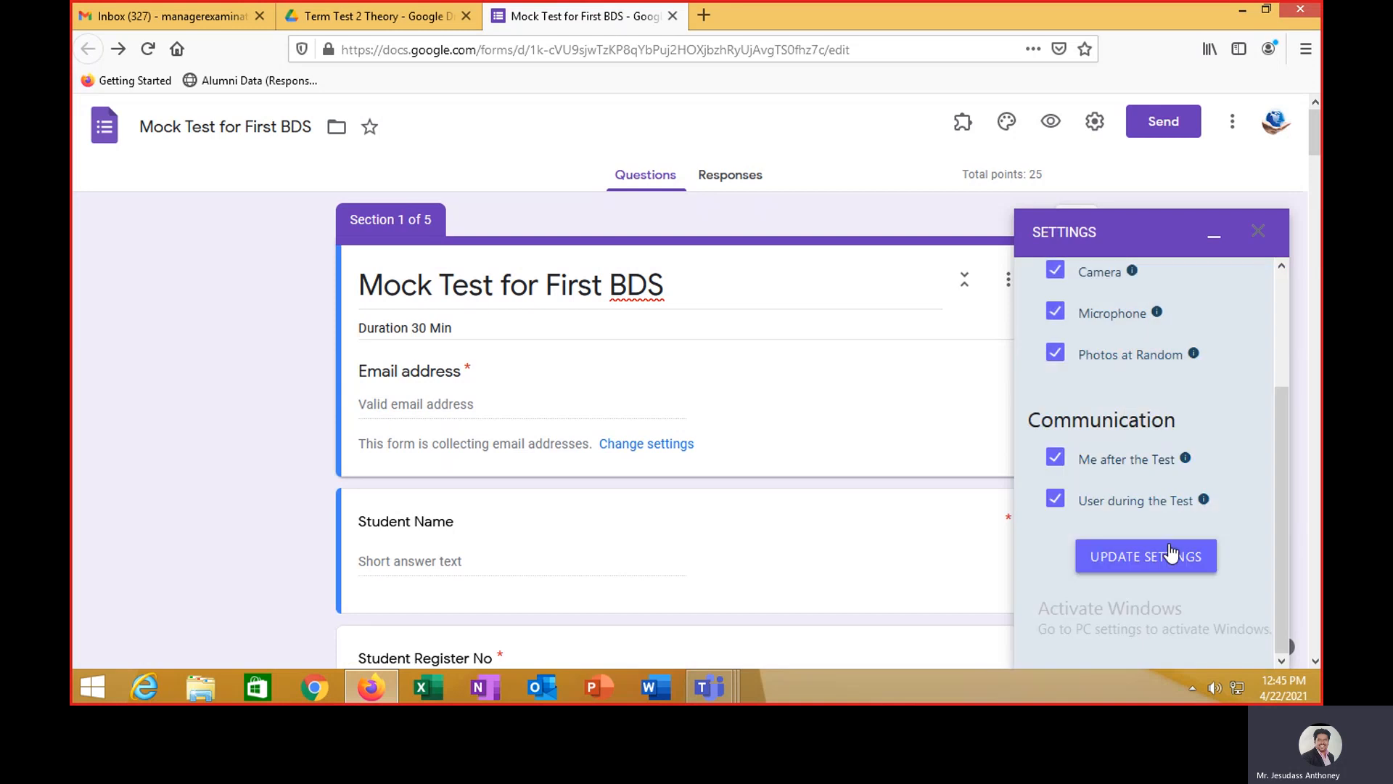
scroll(1256, 485, "up", 3)
left_click(1058, 290)
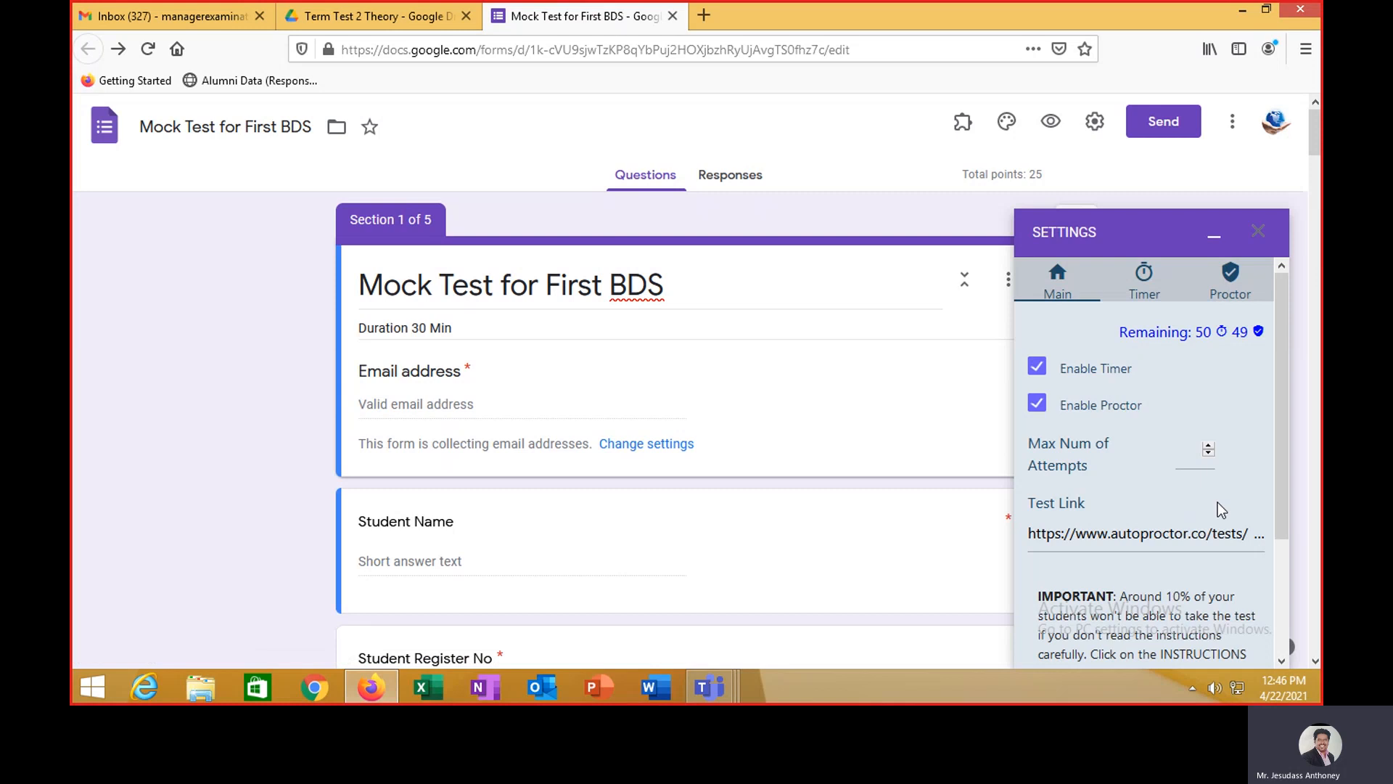
scroll(1208, 493, "down", 2)
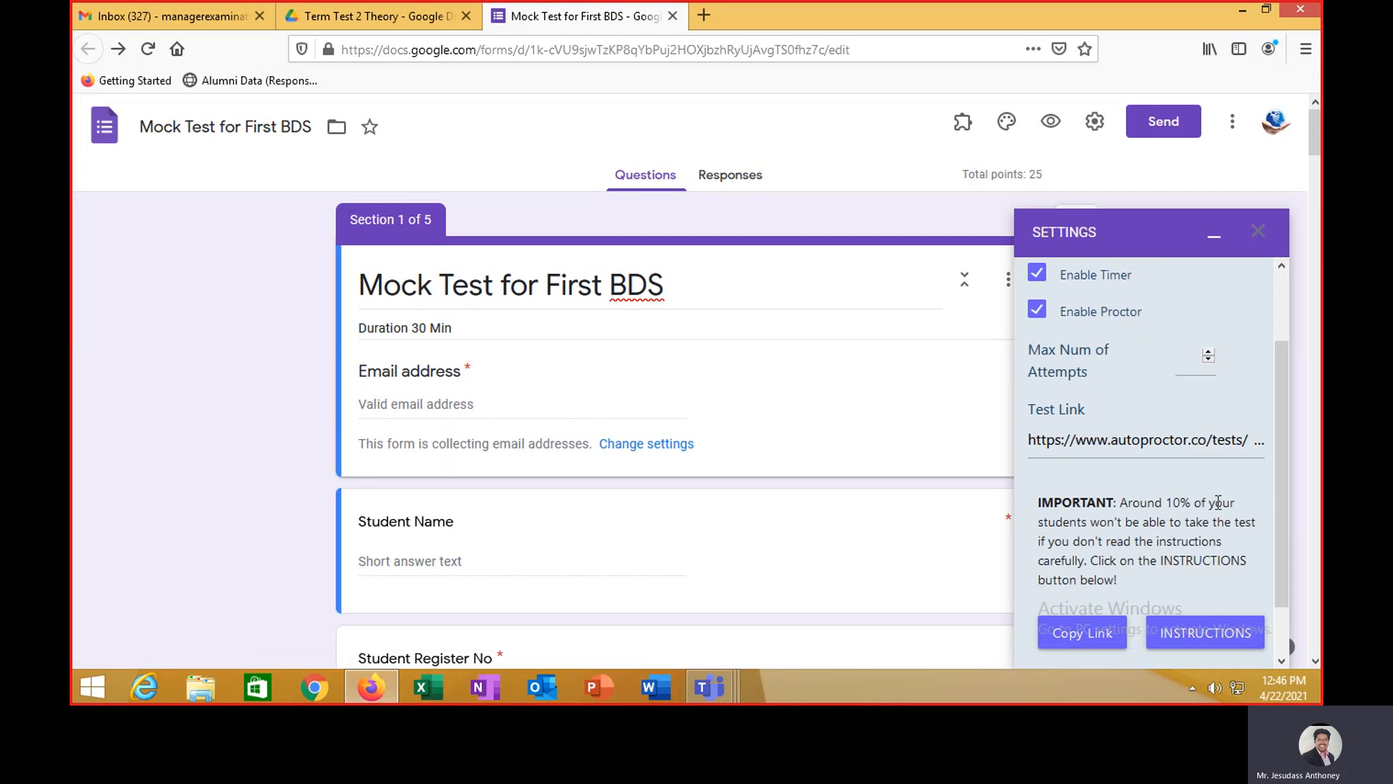
left_click(1096, 637)
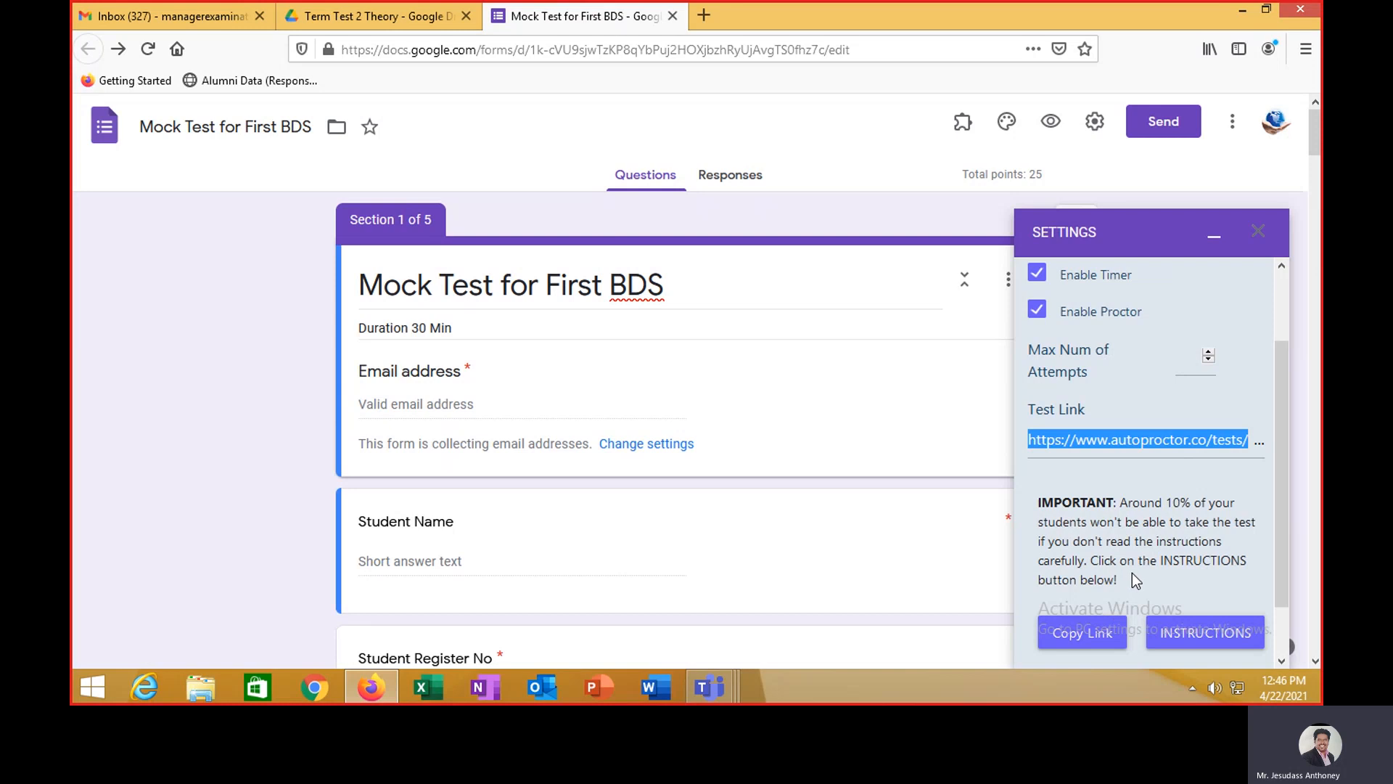
scroll(1132, 573, "down", 1)
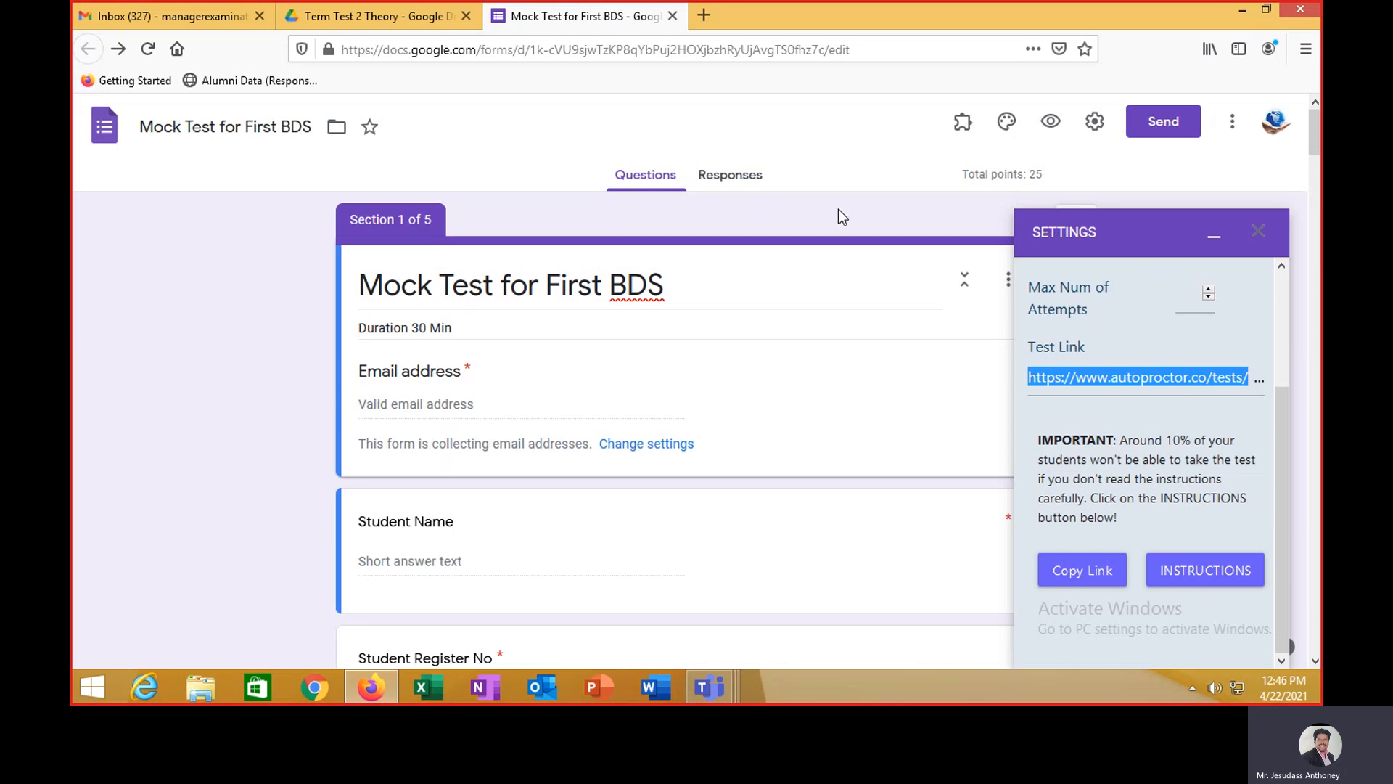
left_click(1260, 232)
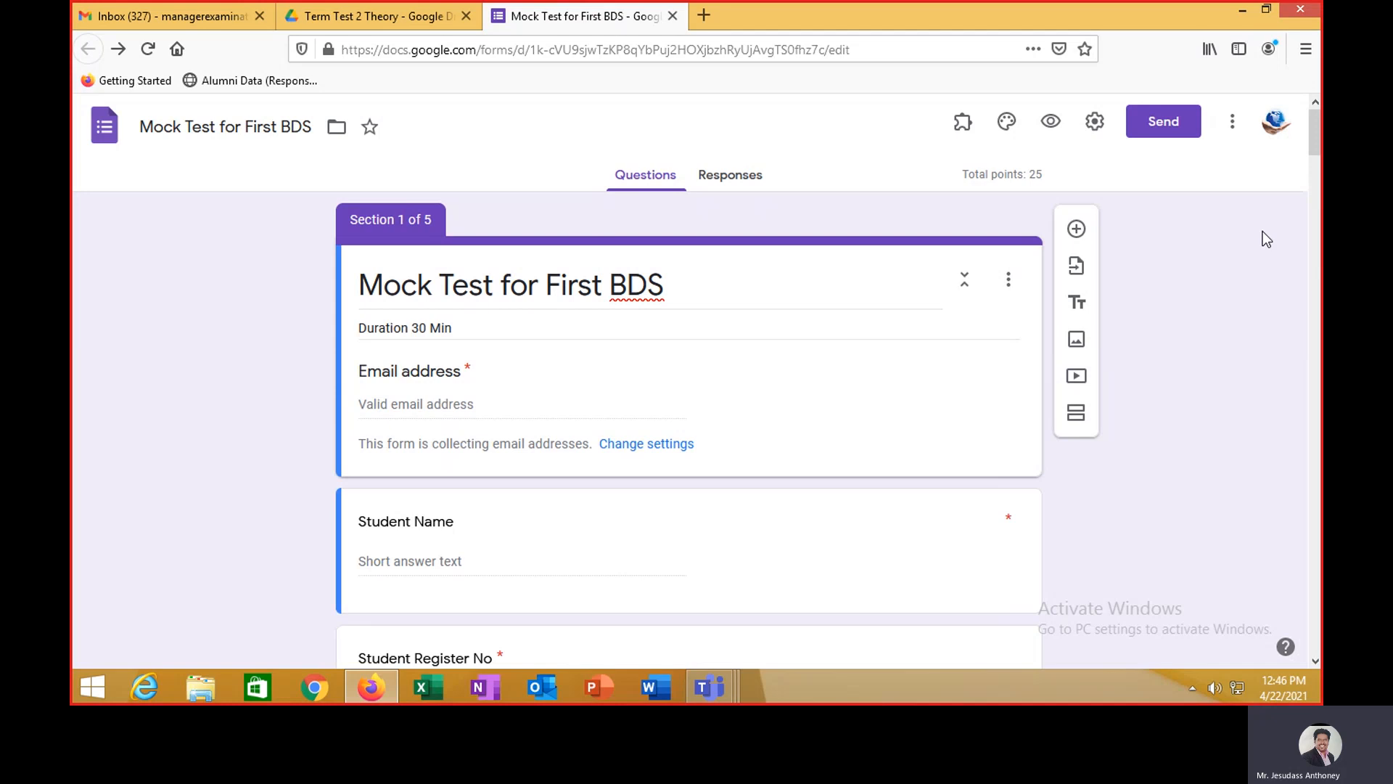
- Close the form, Term Test 2 Theory and Gmail tabs to quit Firefox, then launch Chrome
left_click(674, 16)
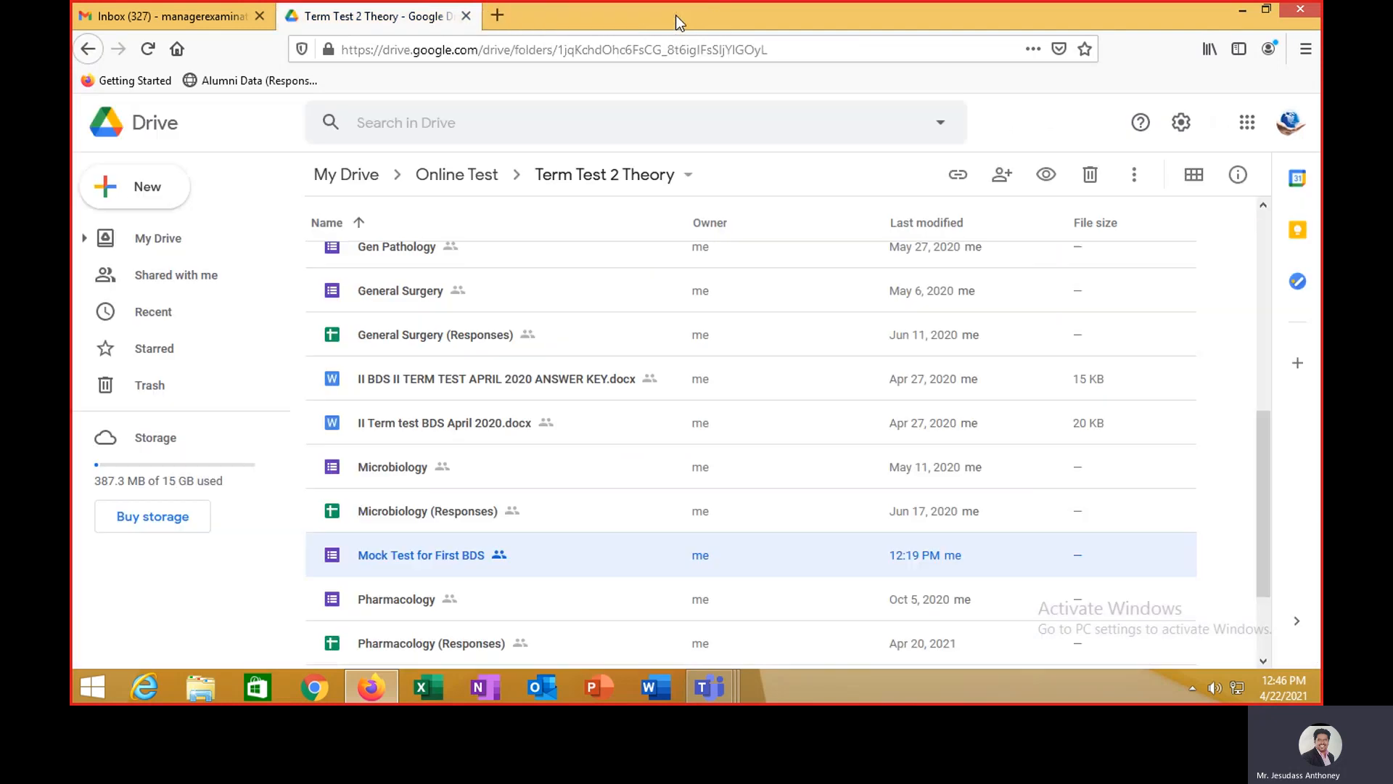
left_click(466, 15)
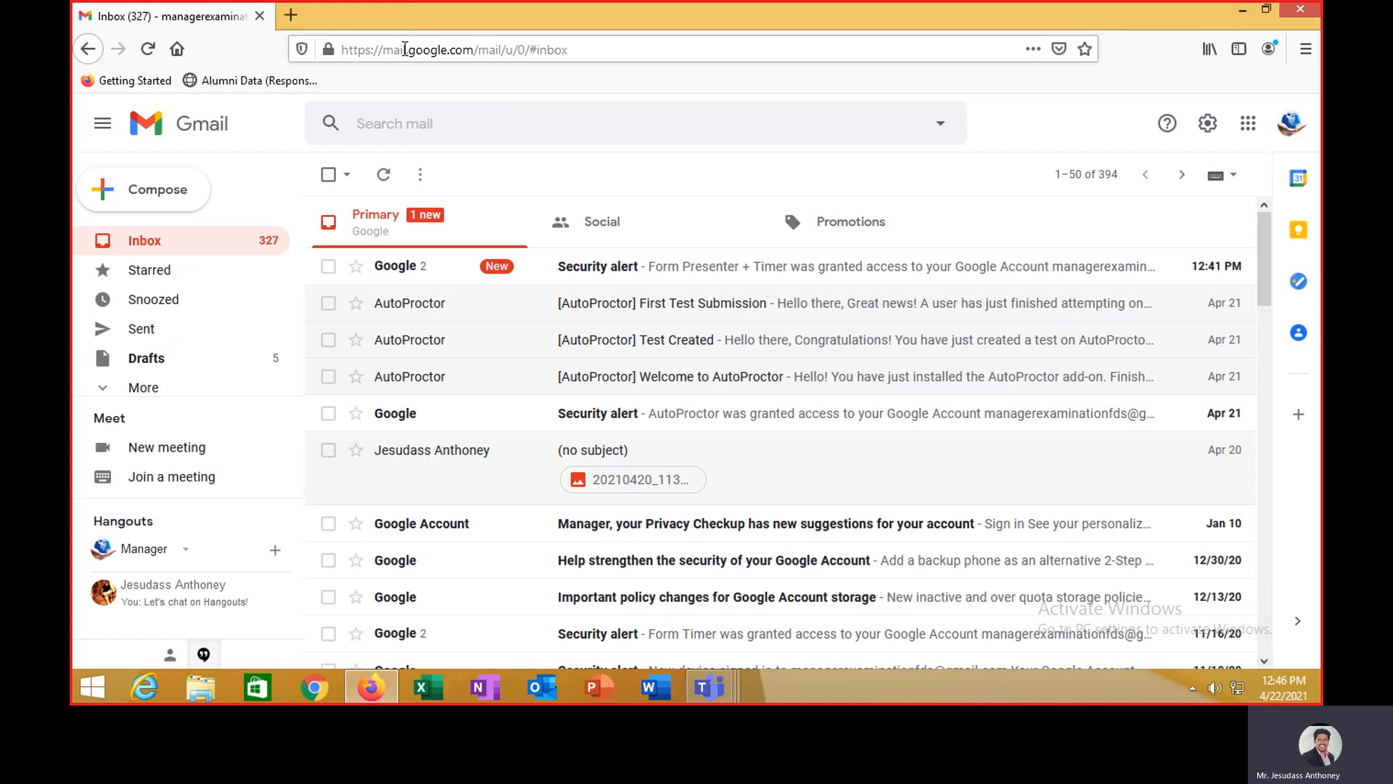
left_click(260, 16)
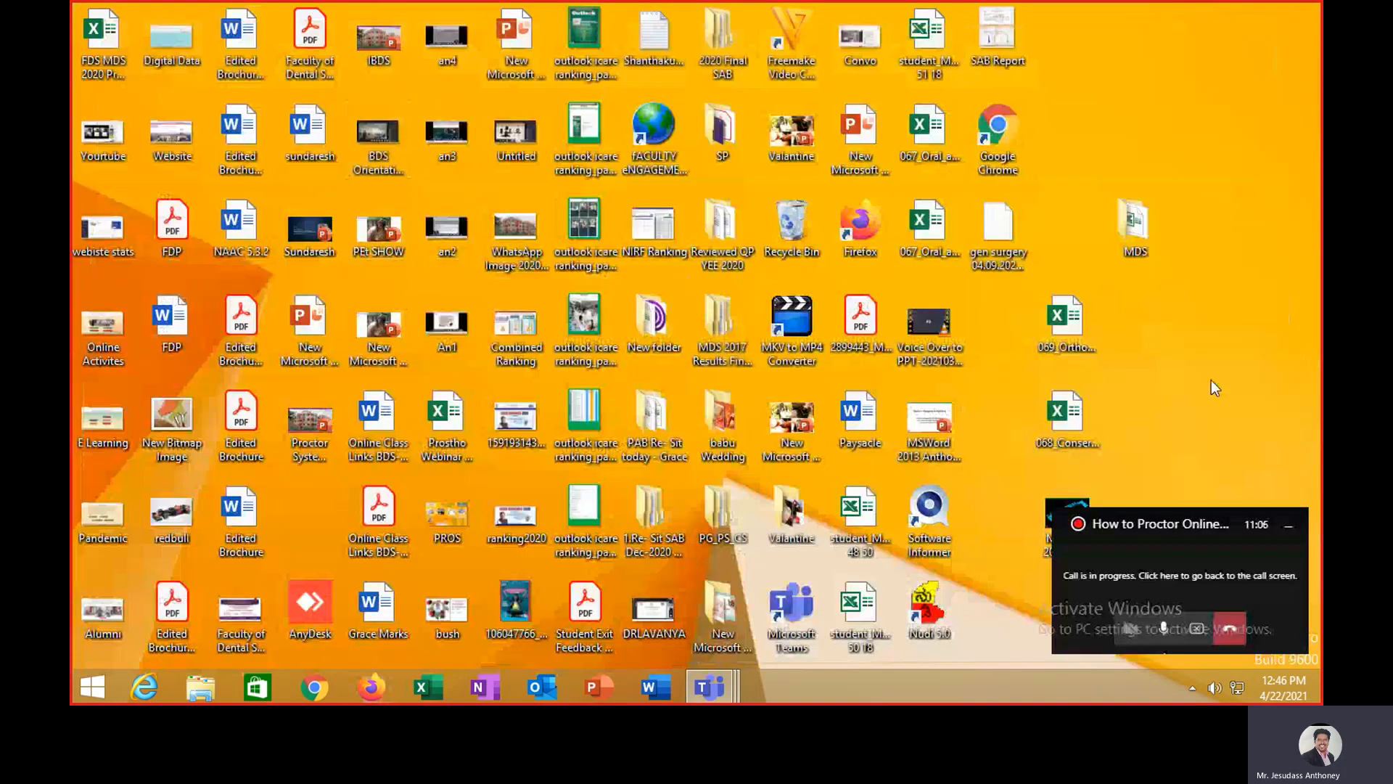
left_click(322, 686)
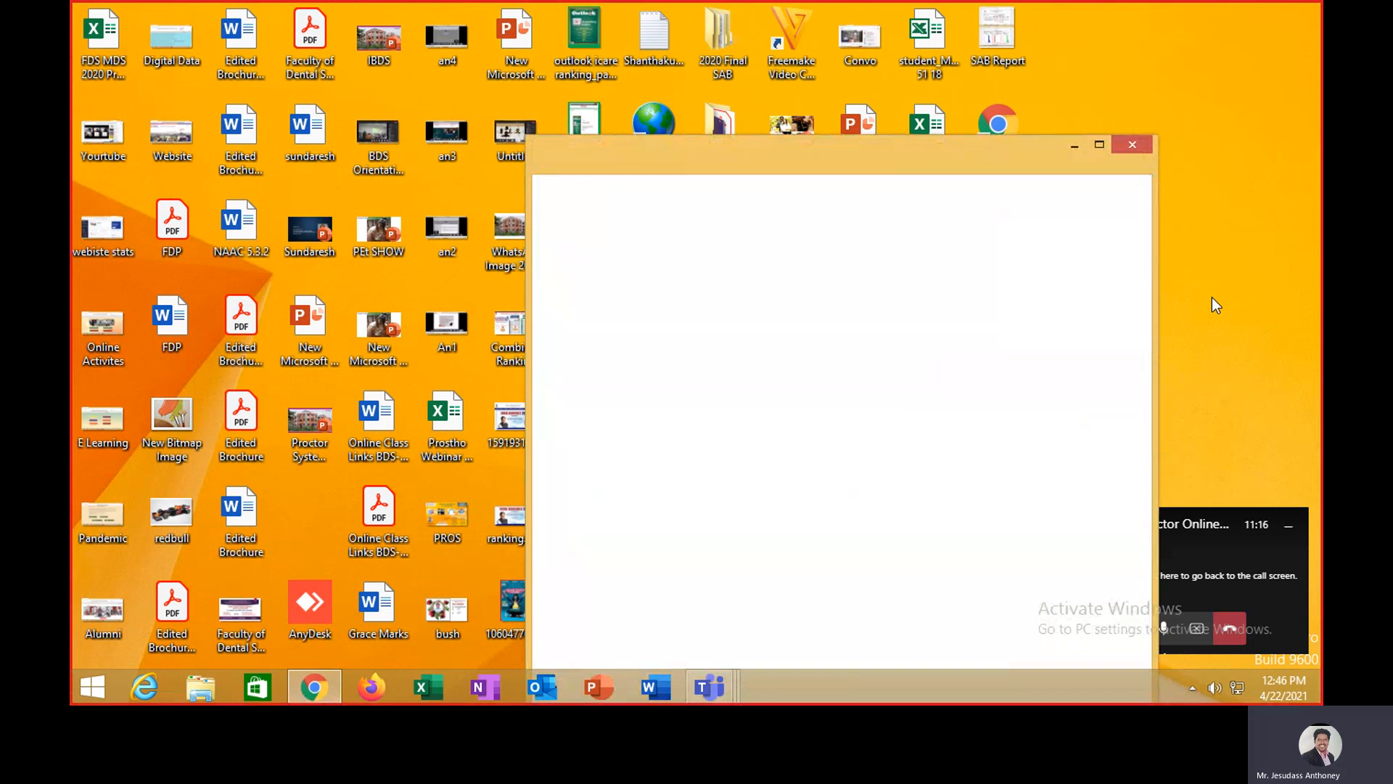
- Maximize Chrome and load the pasted AutoProctor test link, which reports Test Has Ended
left_click(1107, 145)
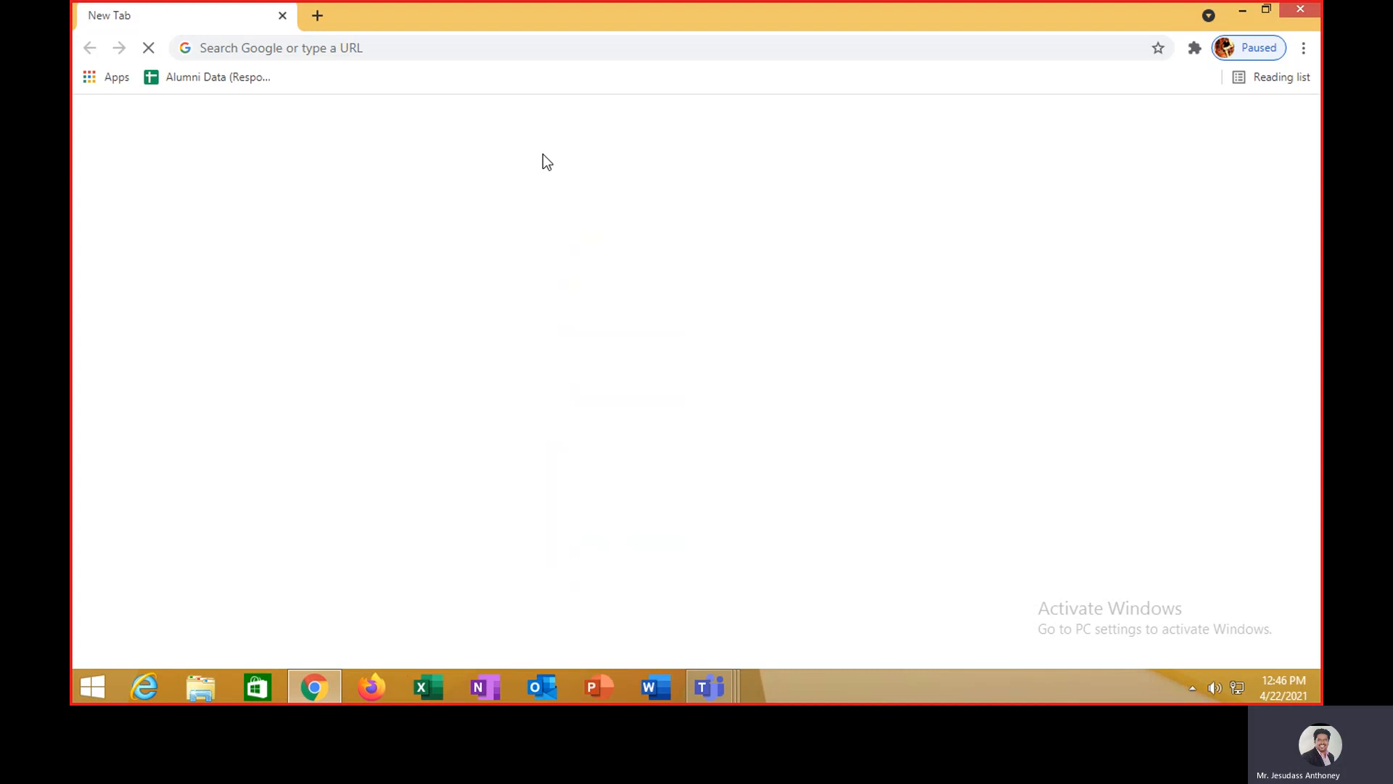
left_click(490, 48)
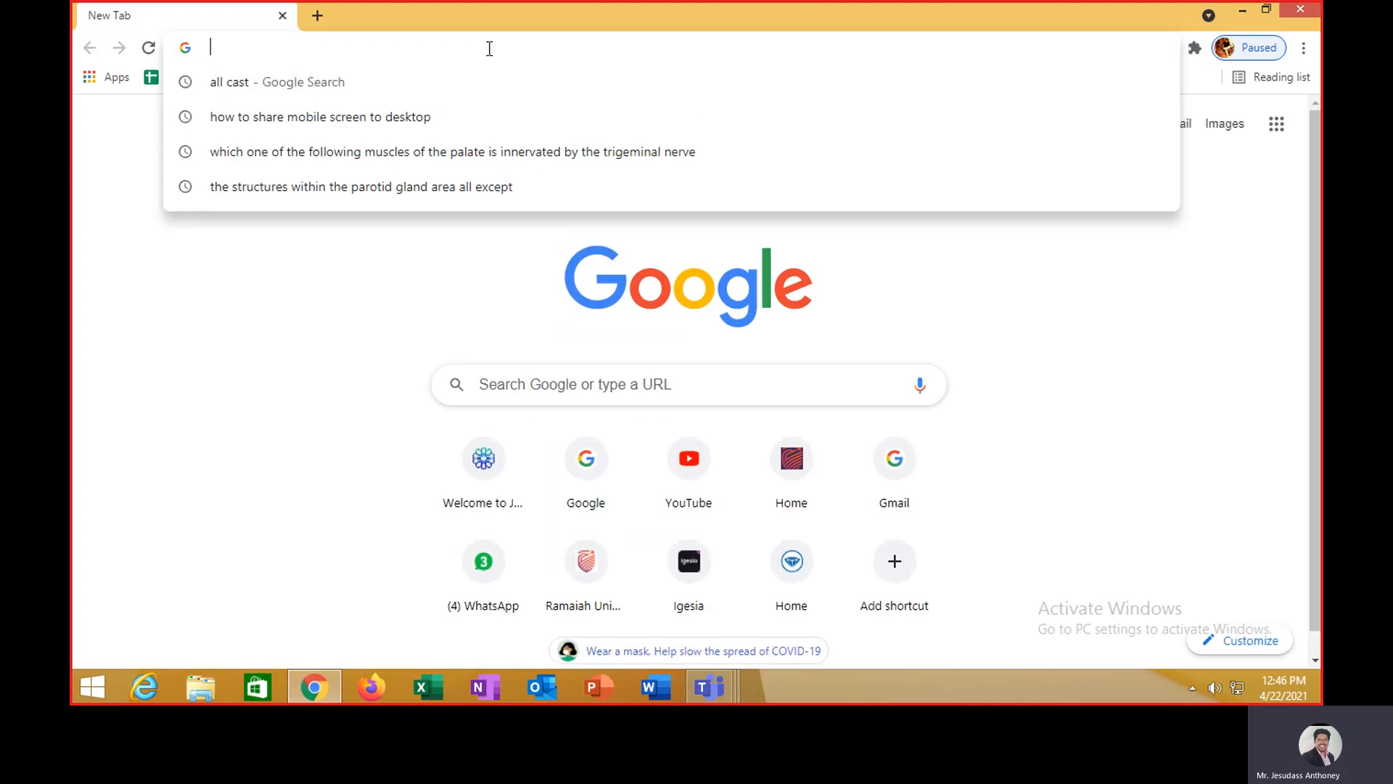
key("Return")
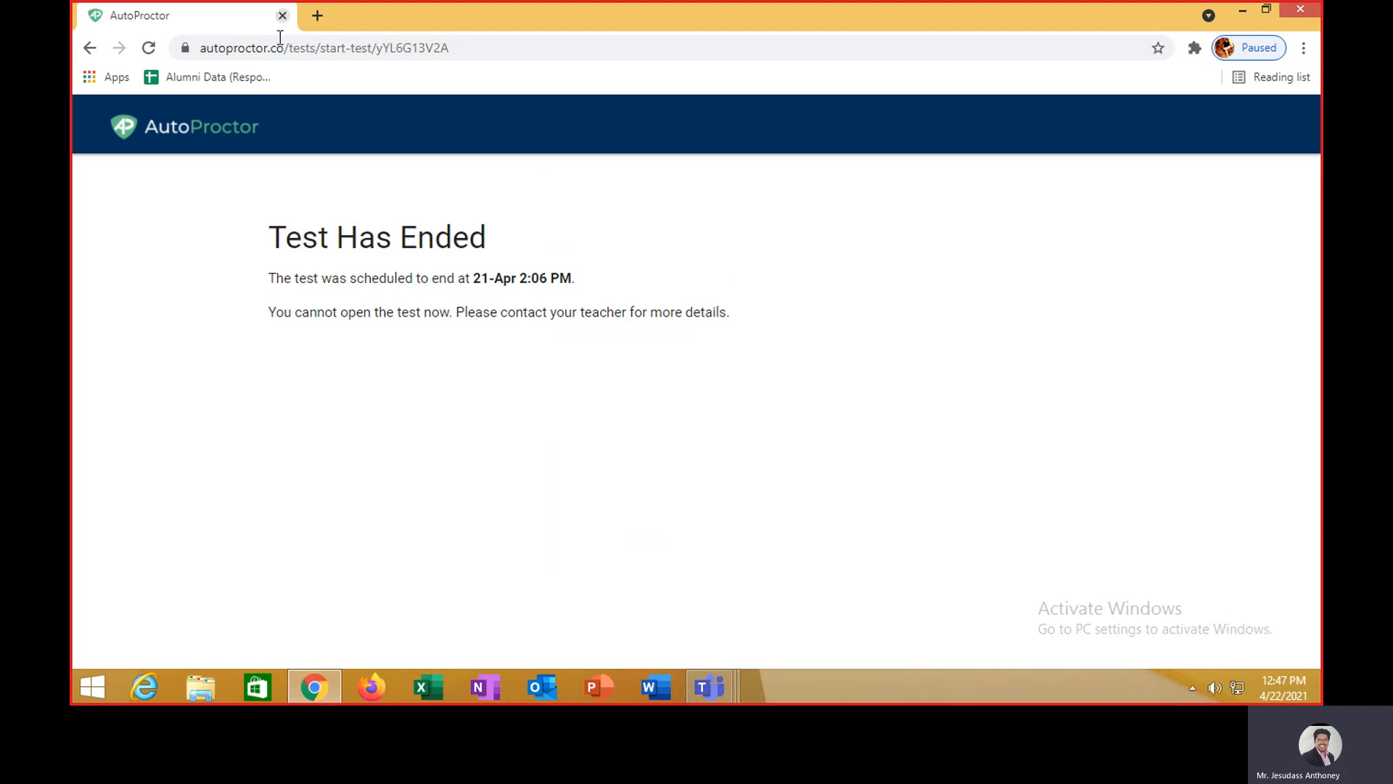
- Sign back in to Gmail with the account password, then open Google Drive from the apps grid
left_click(89, 47)
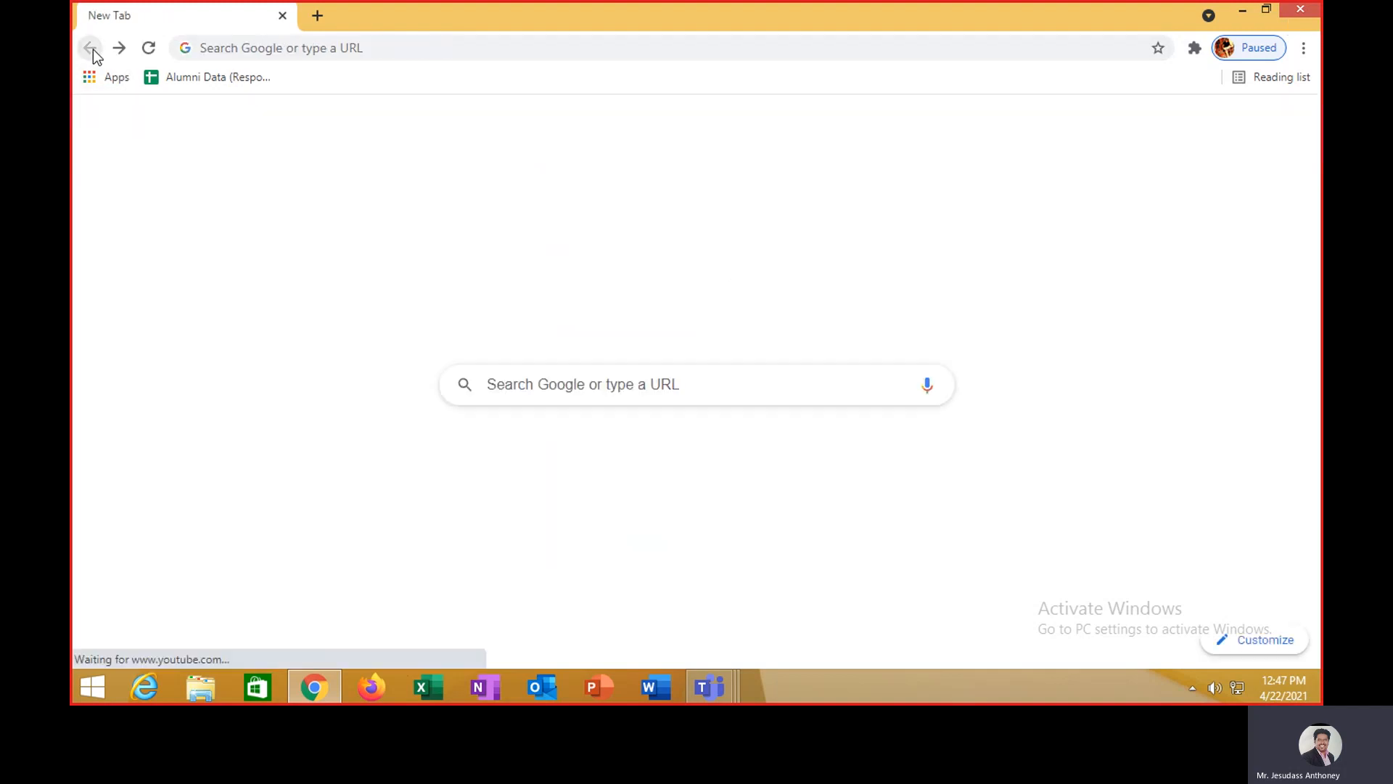
left_click(582, 479)
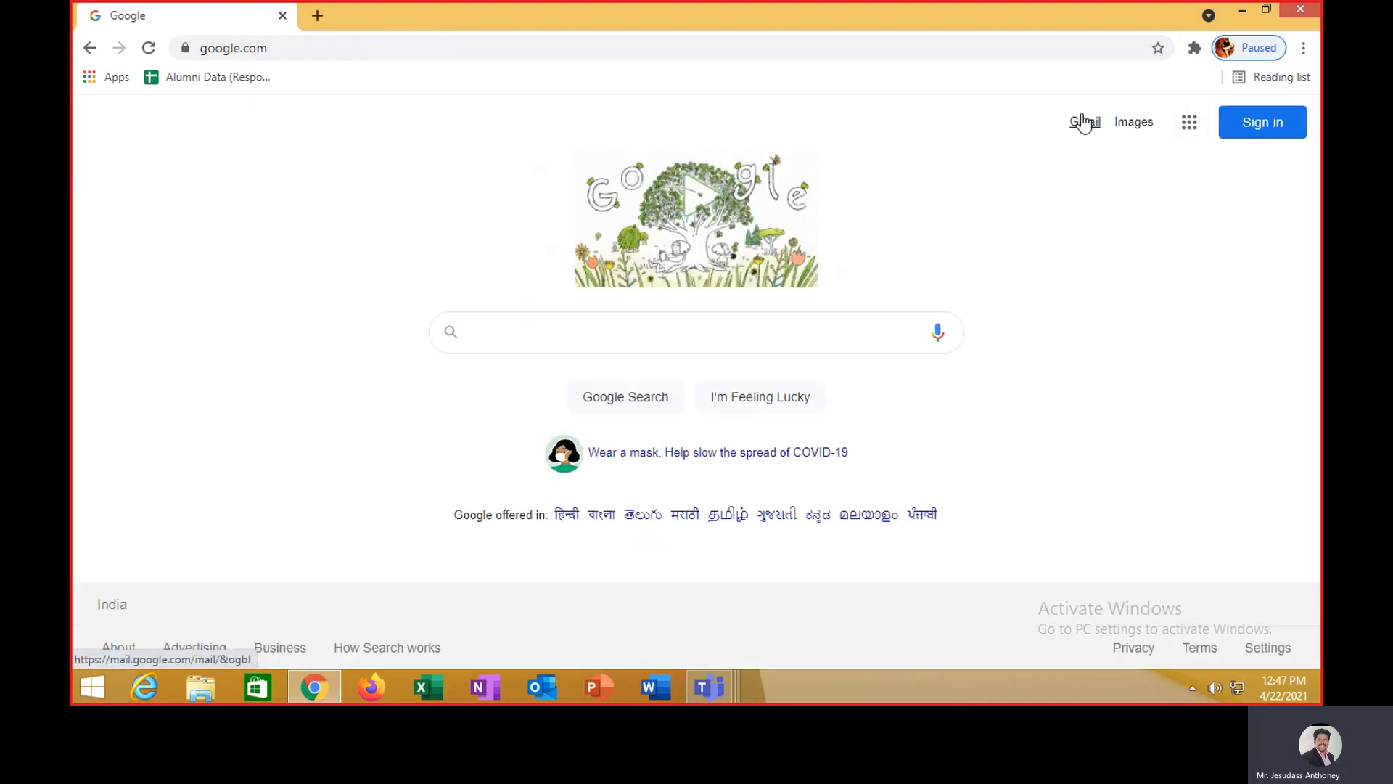
left_click(1083, 119)
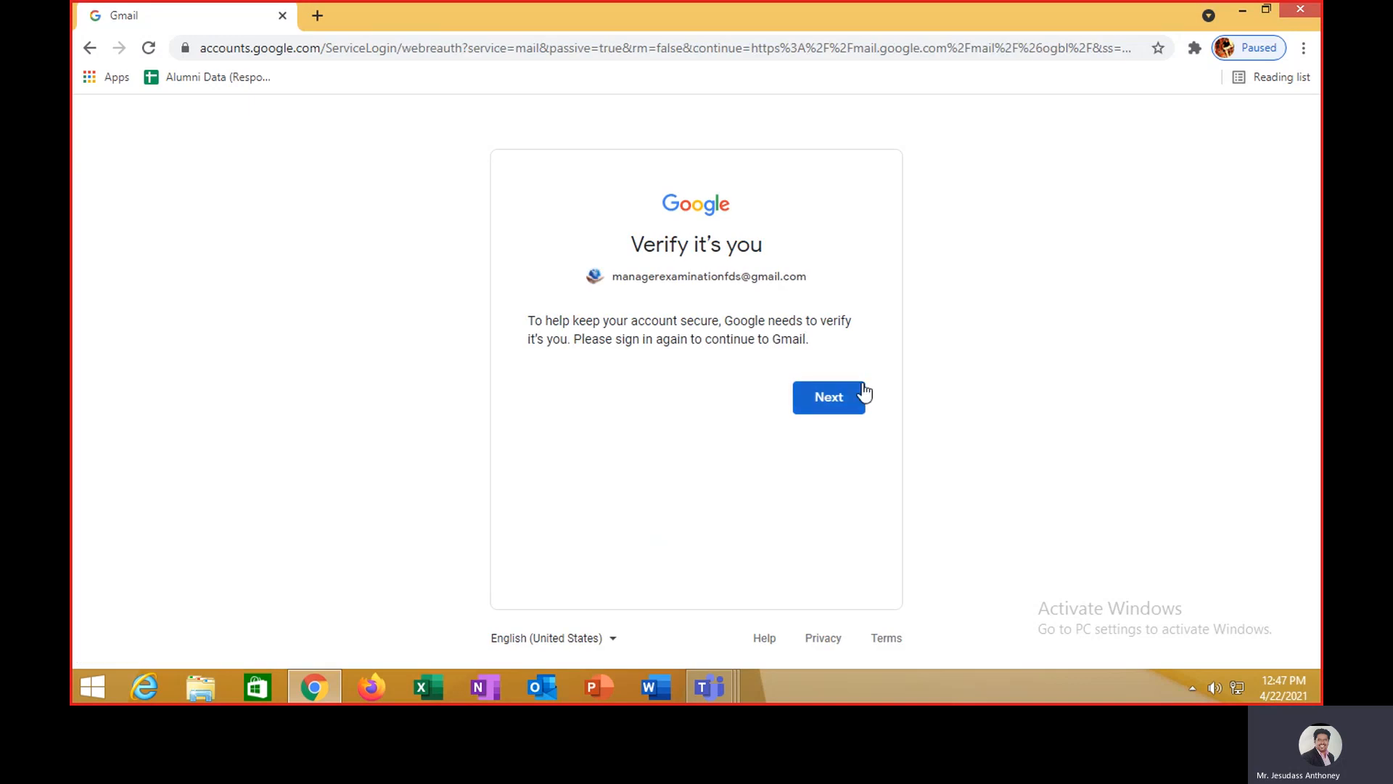
left_click(862, 394)
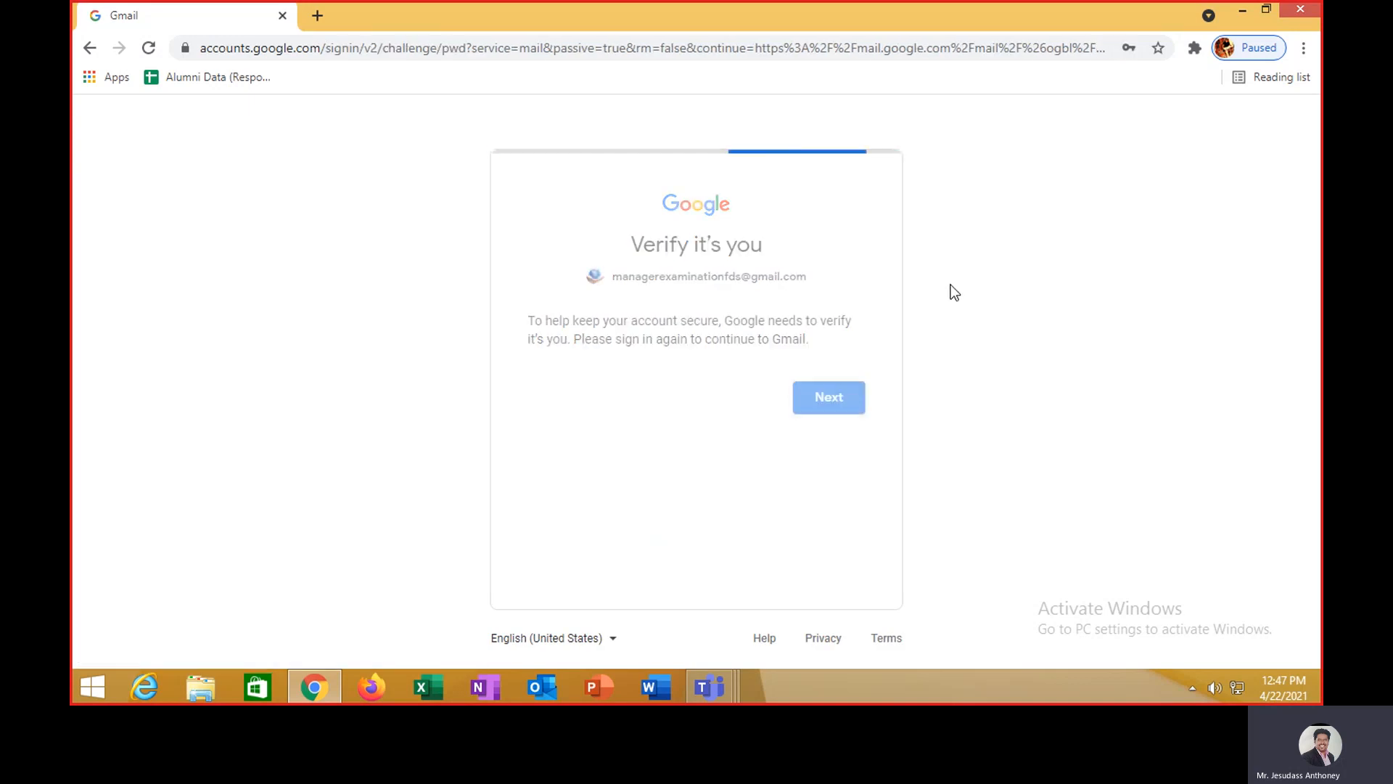
type("*********")
key("Return")
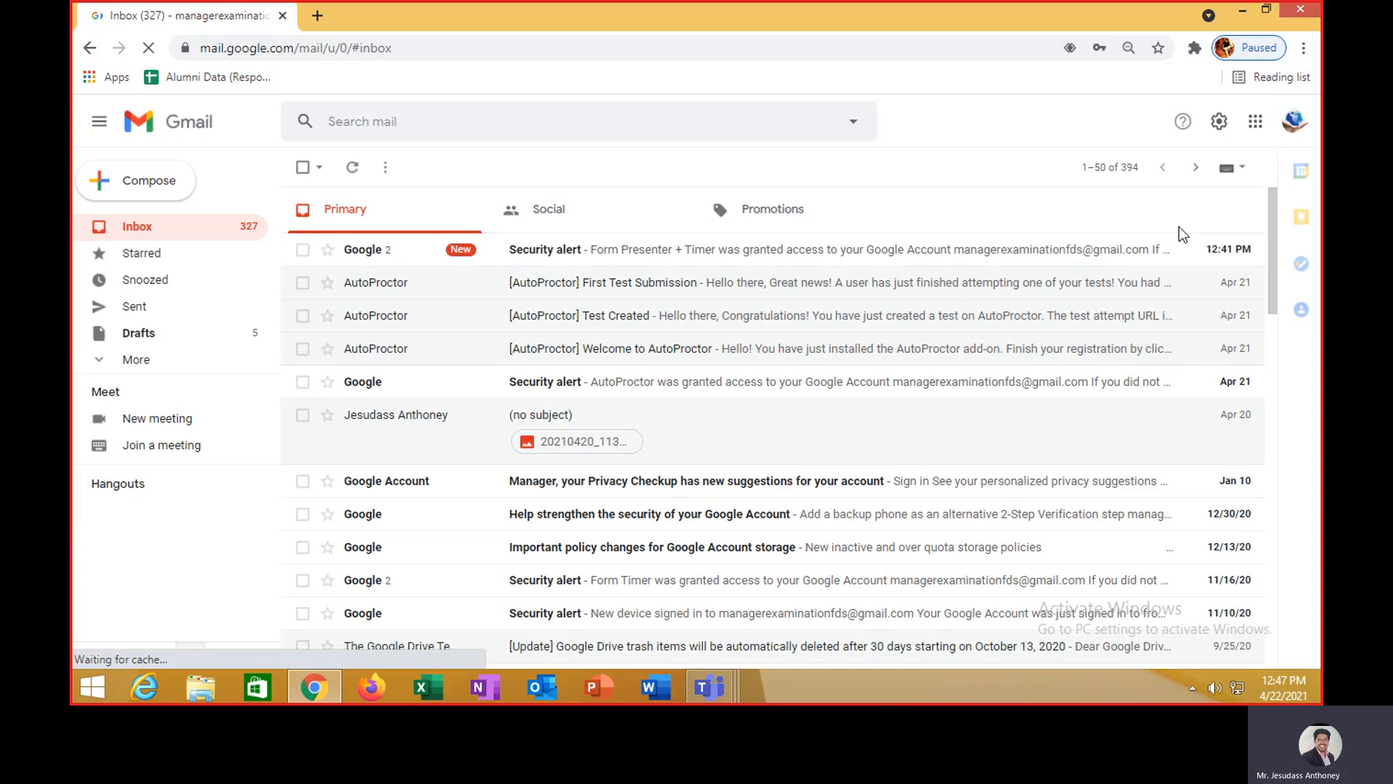
left_click(1248, 128)
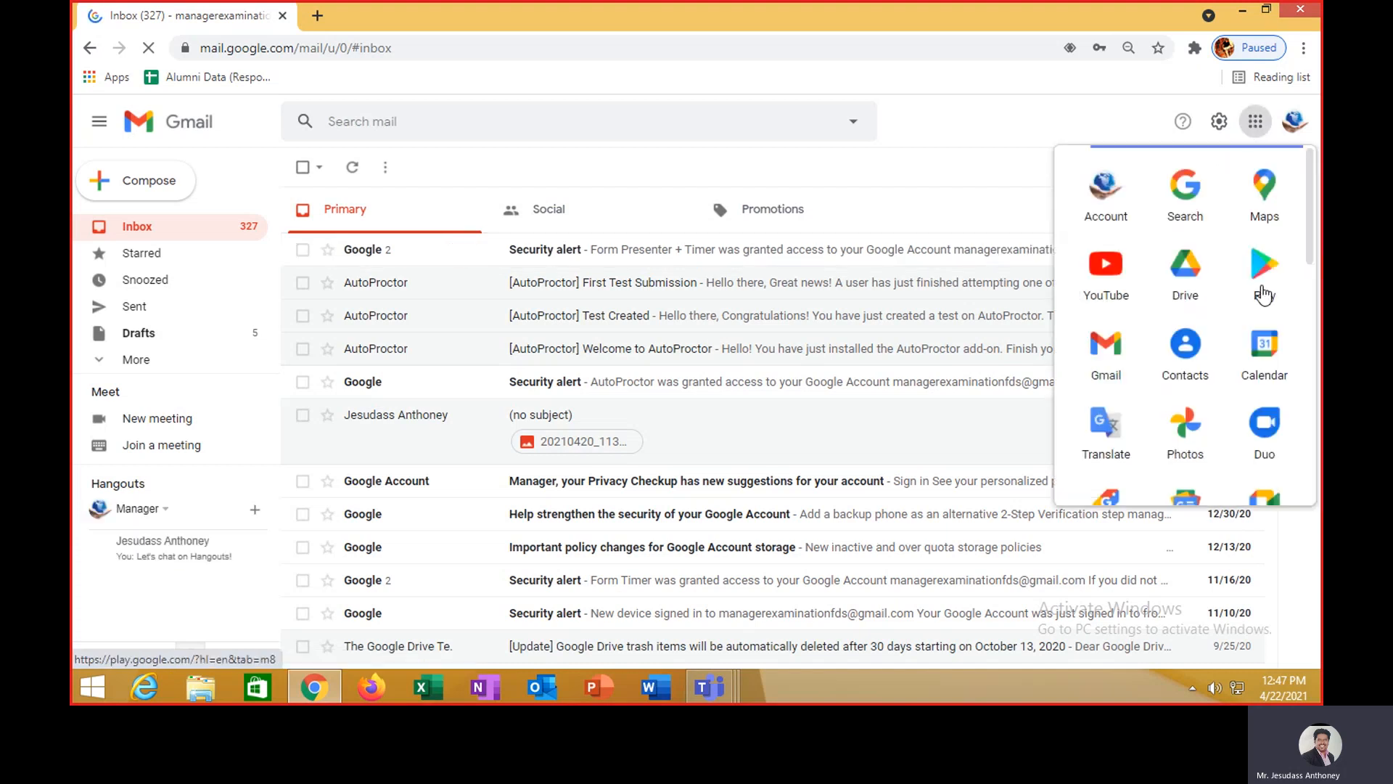
left_click(1185, 274)
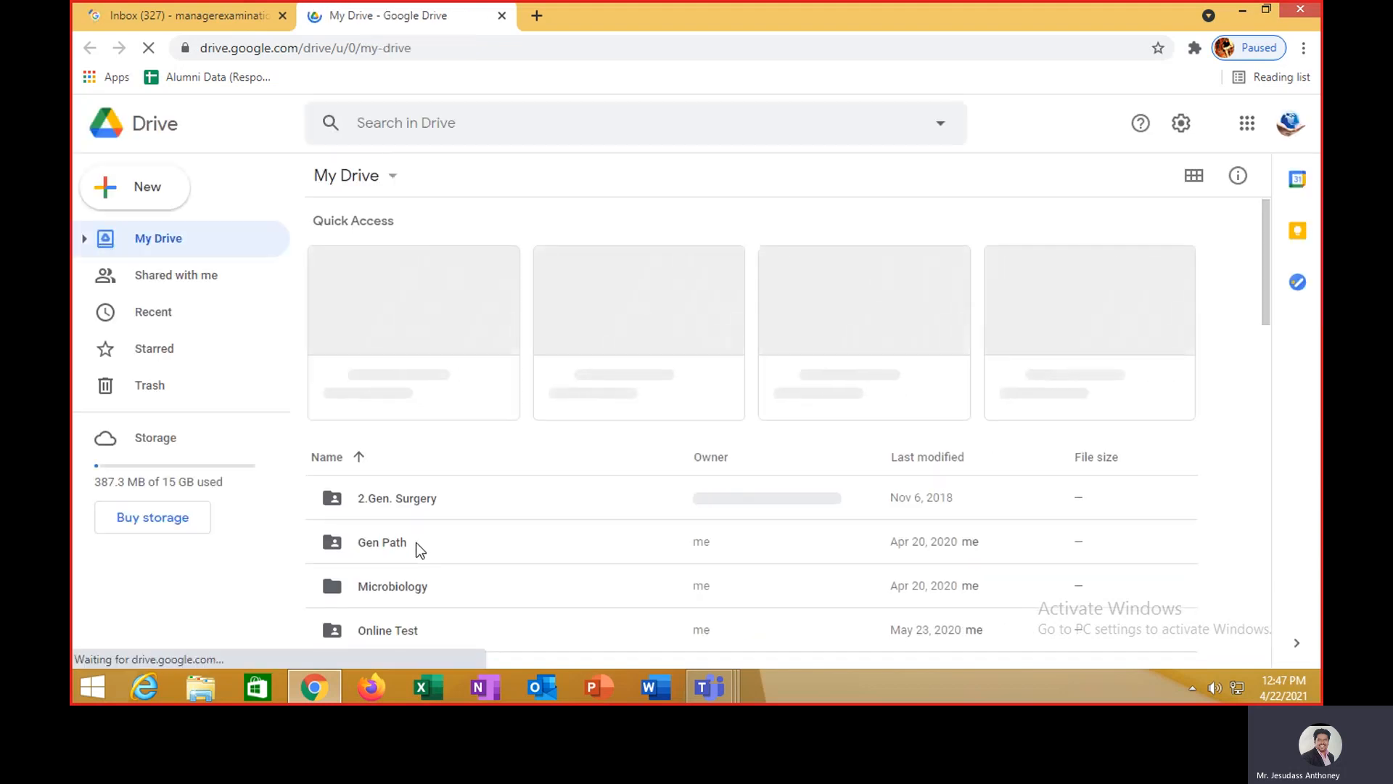
- Browse Drive's Online Test > Term Test 2 Theory folders and open the Mock Test for First BDS form
scroll(416, 542, "down", 3)
double_click(392, 392)
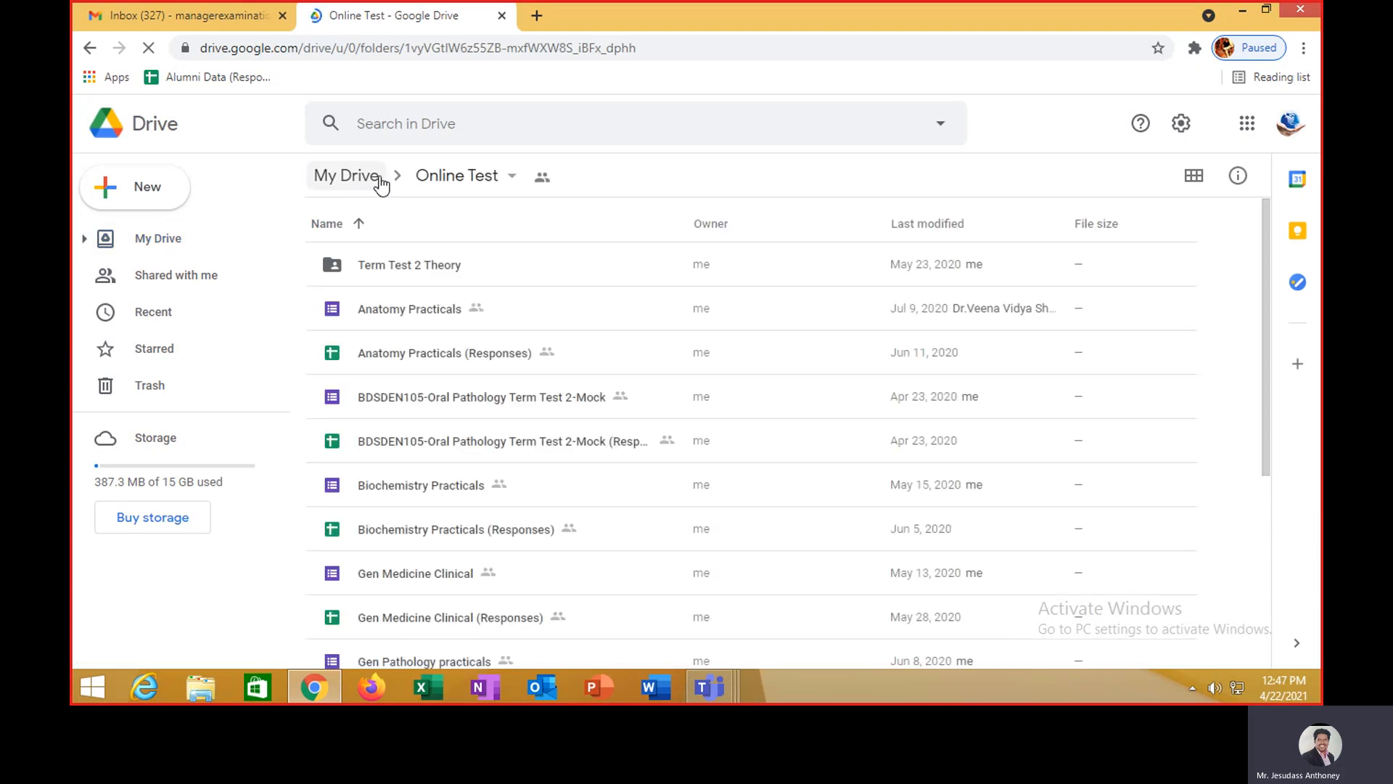
double_click(398, 263)
scroll(515, 428, "down", 6)
scroll(512, 428, "down", 2)
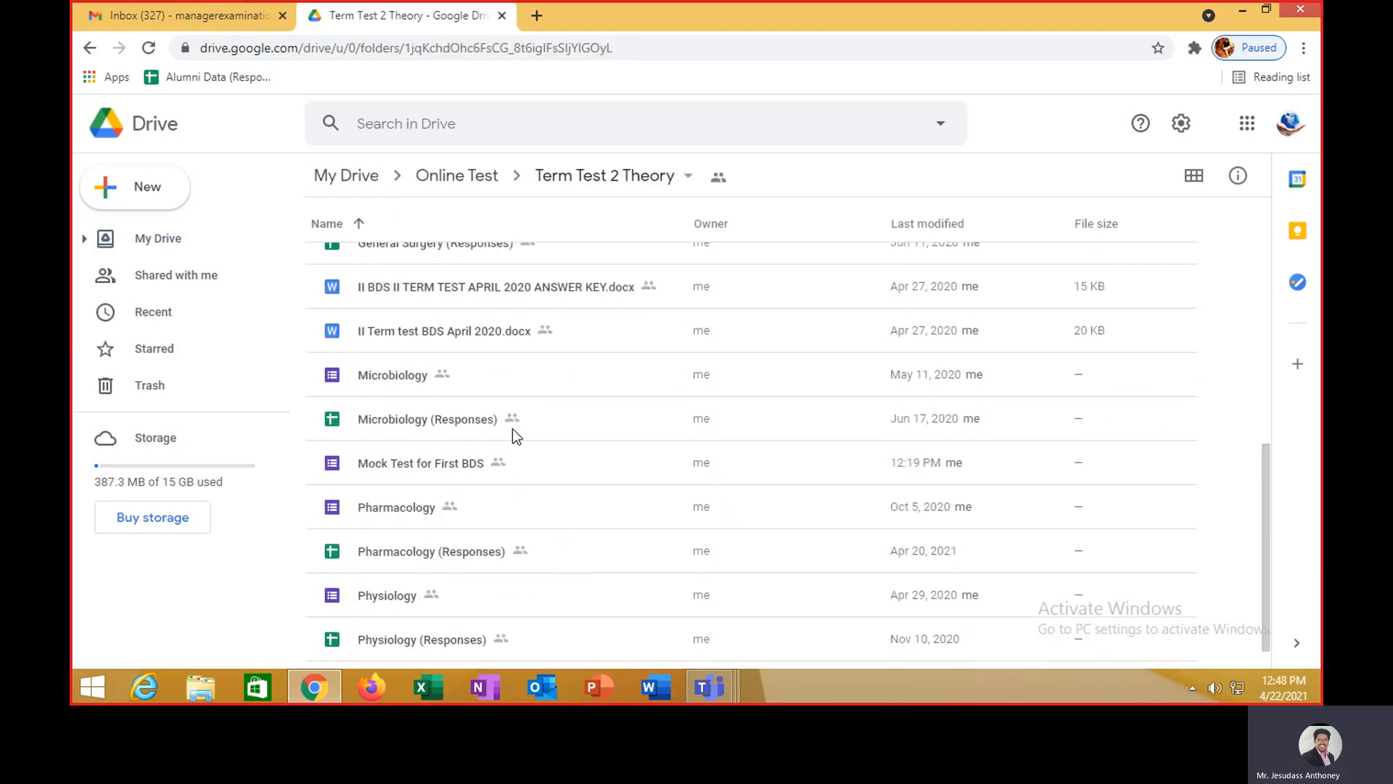
scroll(512, 428, "up", 6)
scroll(512, 435, "up", 2)
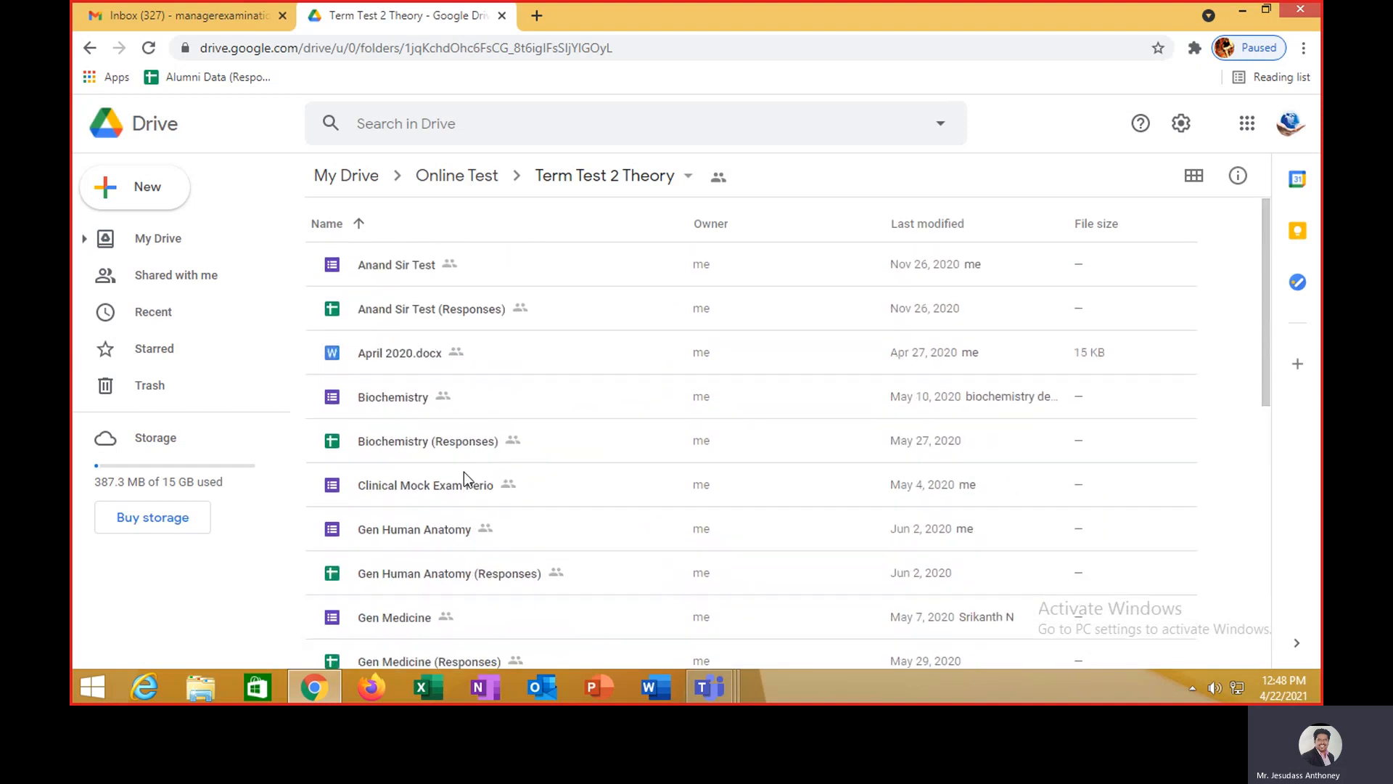
scroll(464, 471, "down", 2)
scroll(463, 472, "up", 2)
scroll(463, 471, "down", 6)
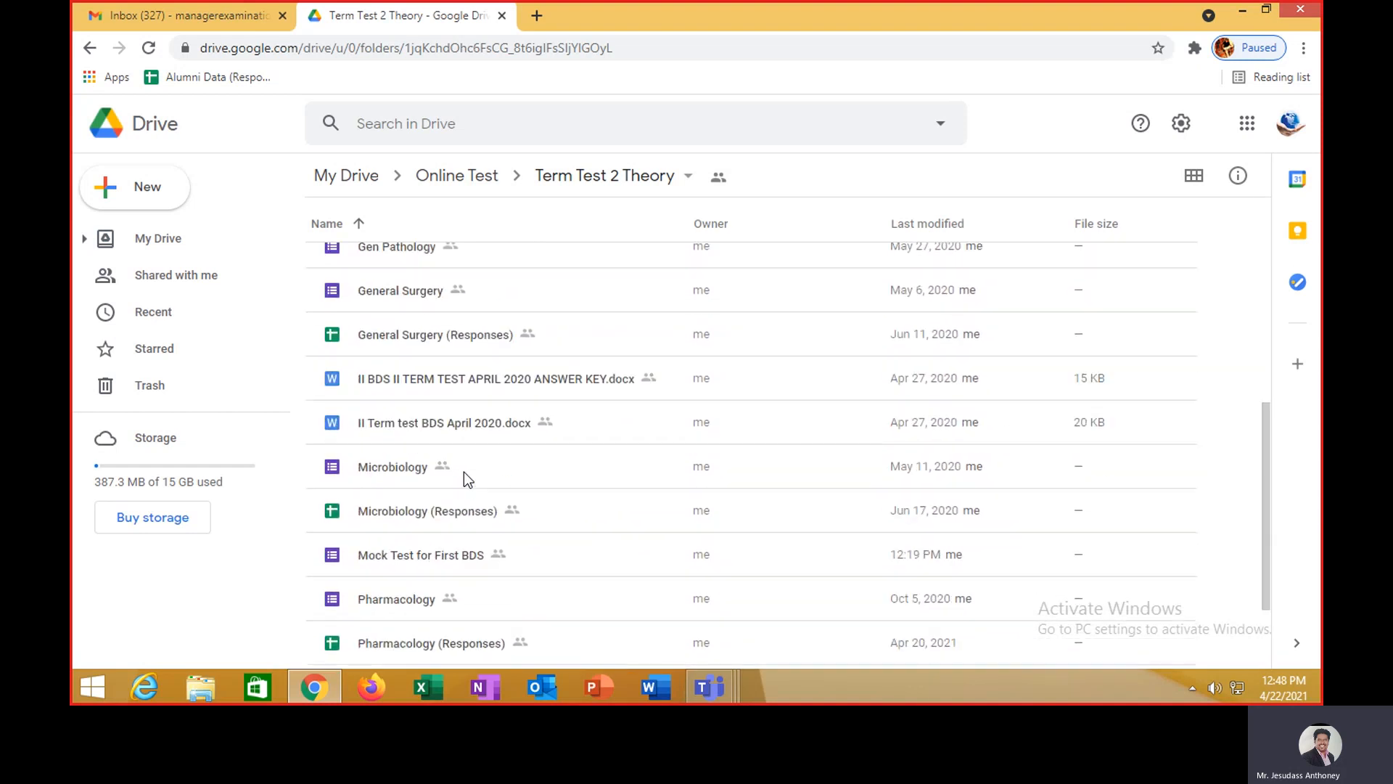
double_click(403, 554)
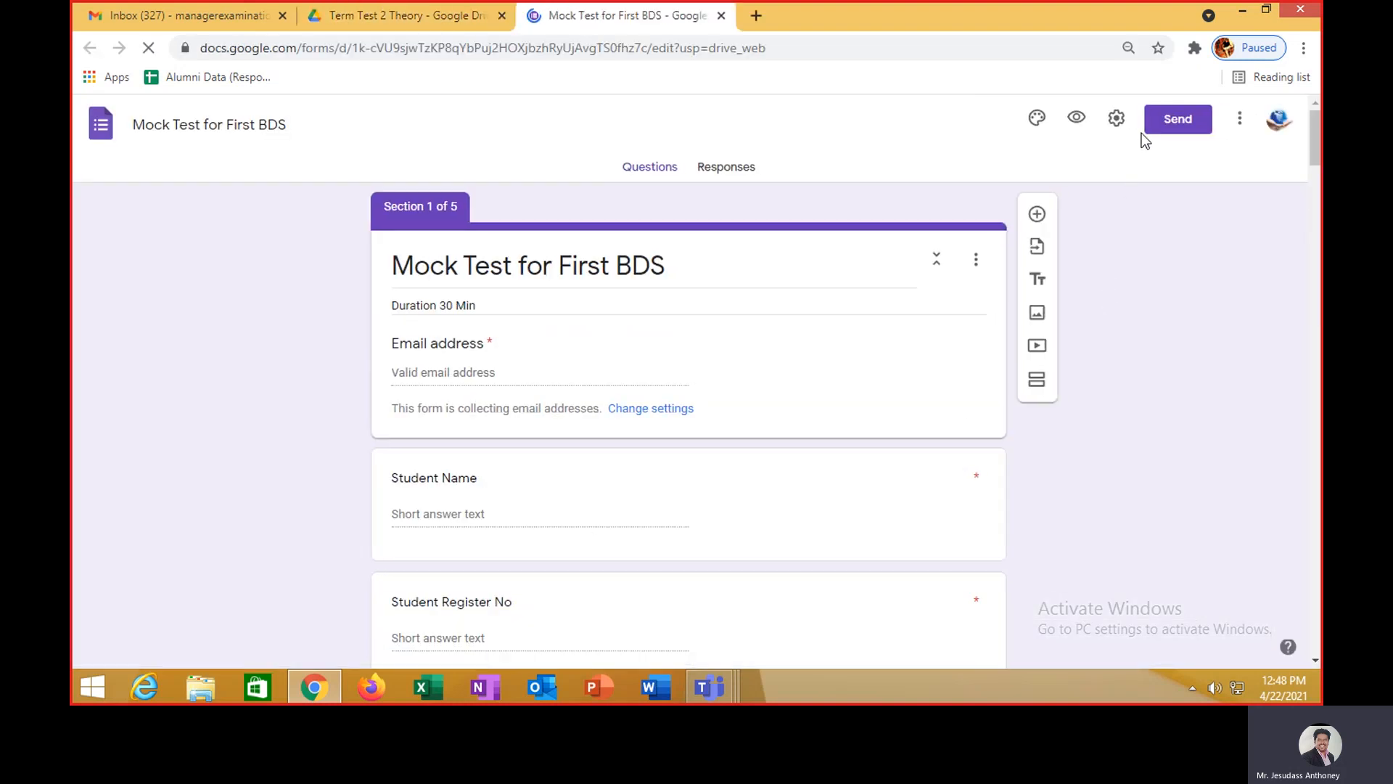
- Open the Timer + Proctor add-on's settings panel on the form
left_click(1036, 119)
left_click(998, 120)
left_click(1010, 243)
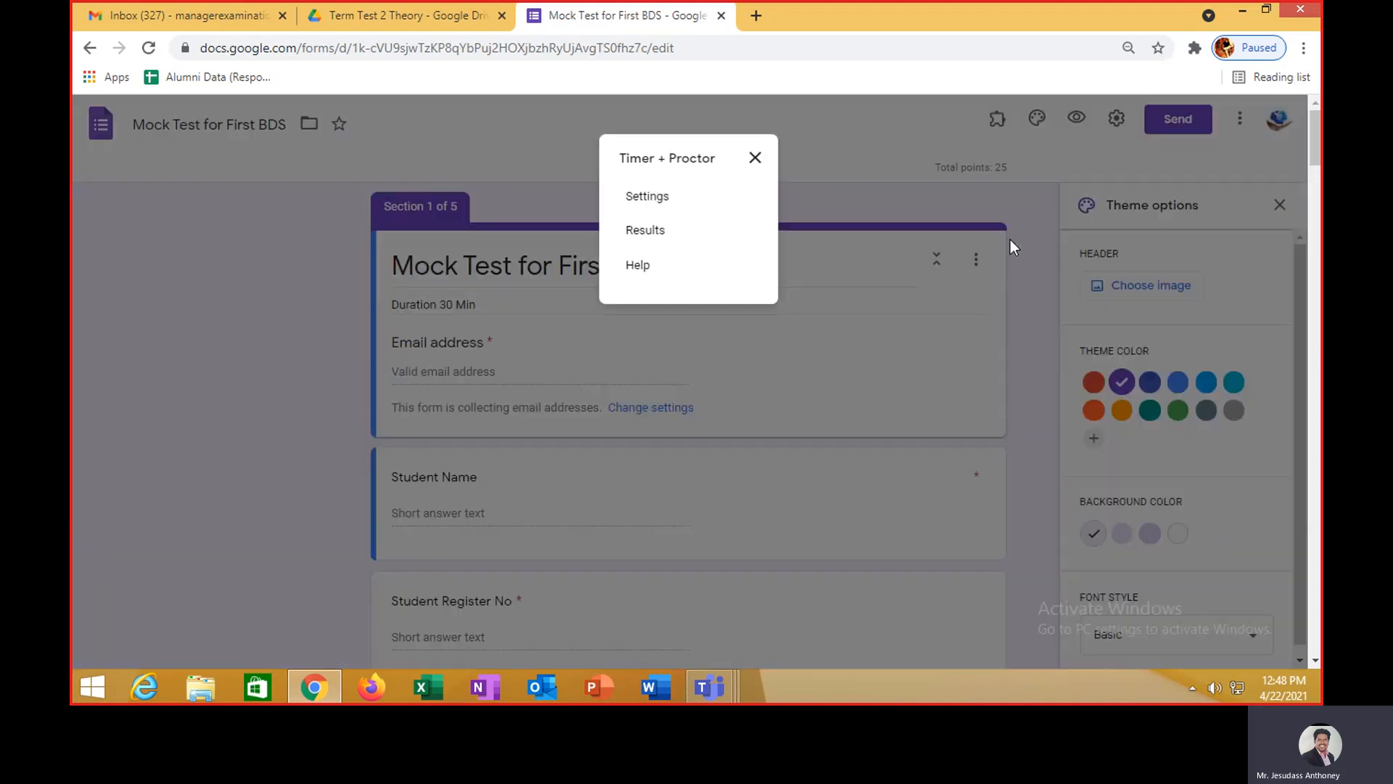
left_click(645, 197)
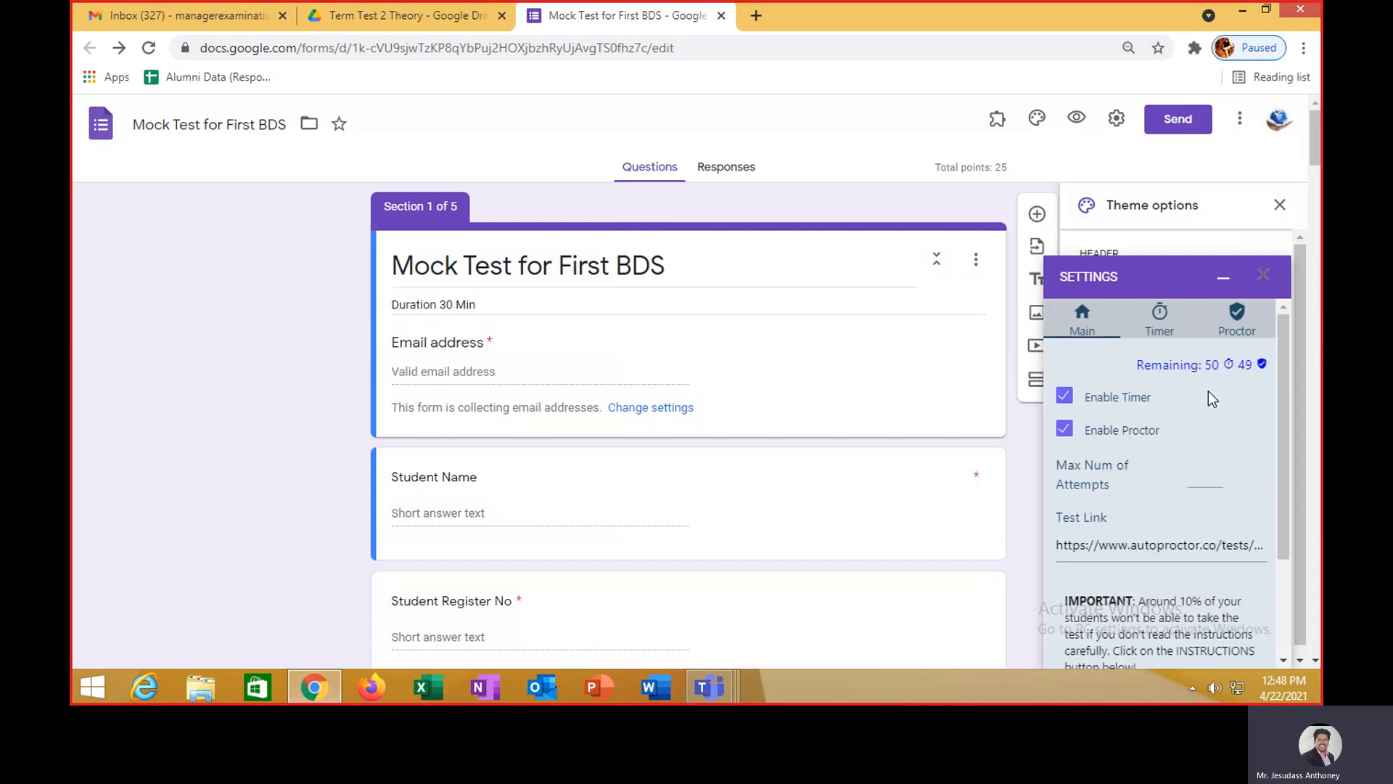
- View the AutoProctor INSTRUCTIONS blog, then close it and return to the settings panel
scroll(1208, 397, "down", 3)
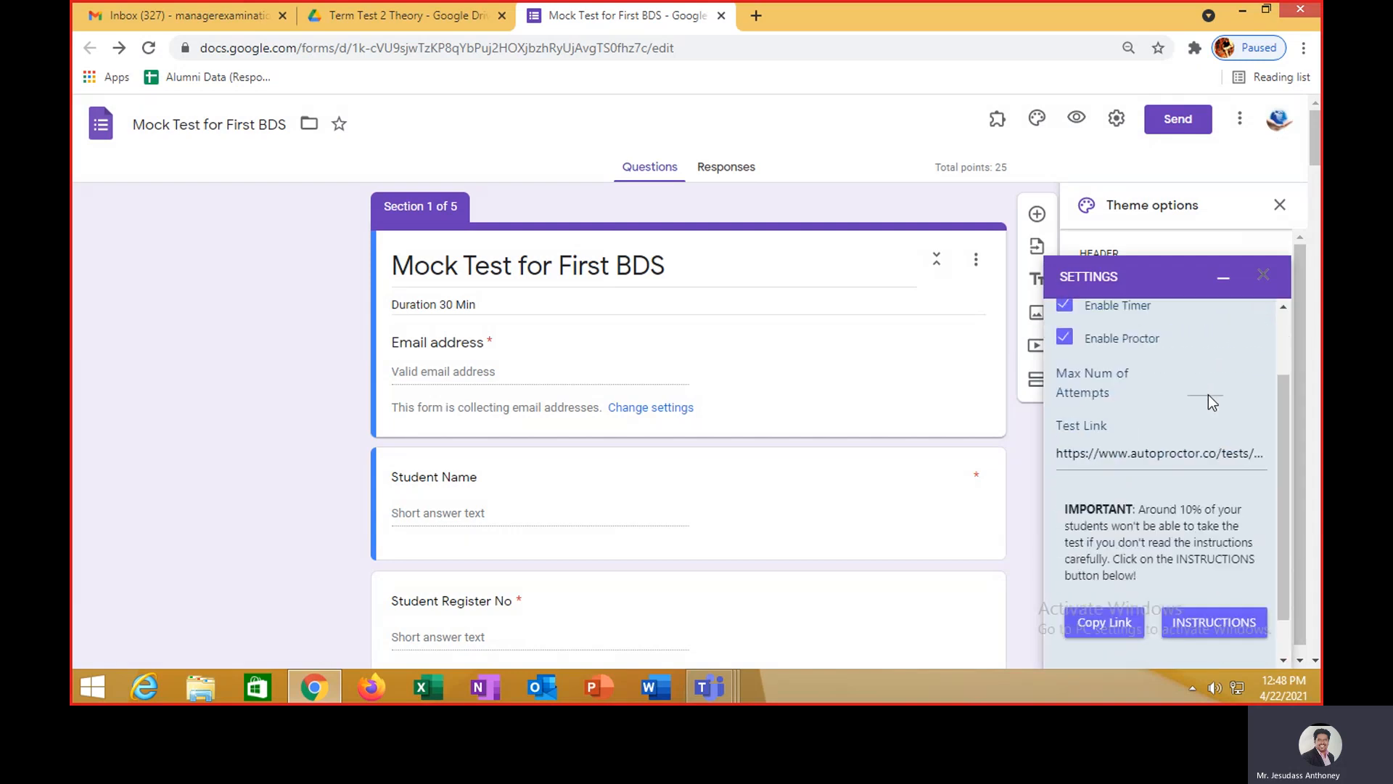
scroll(1207, 457, "up", 3)
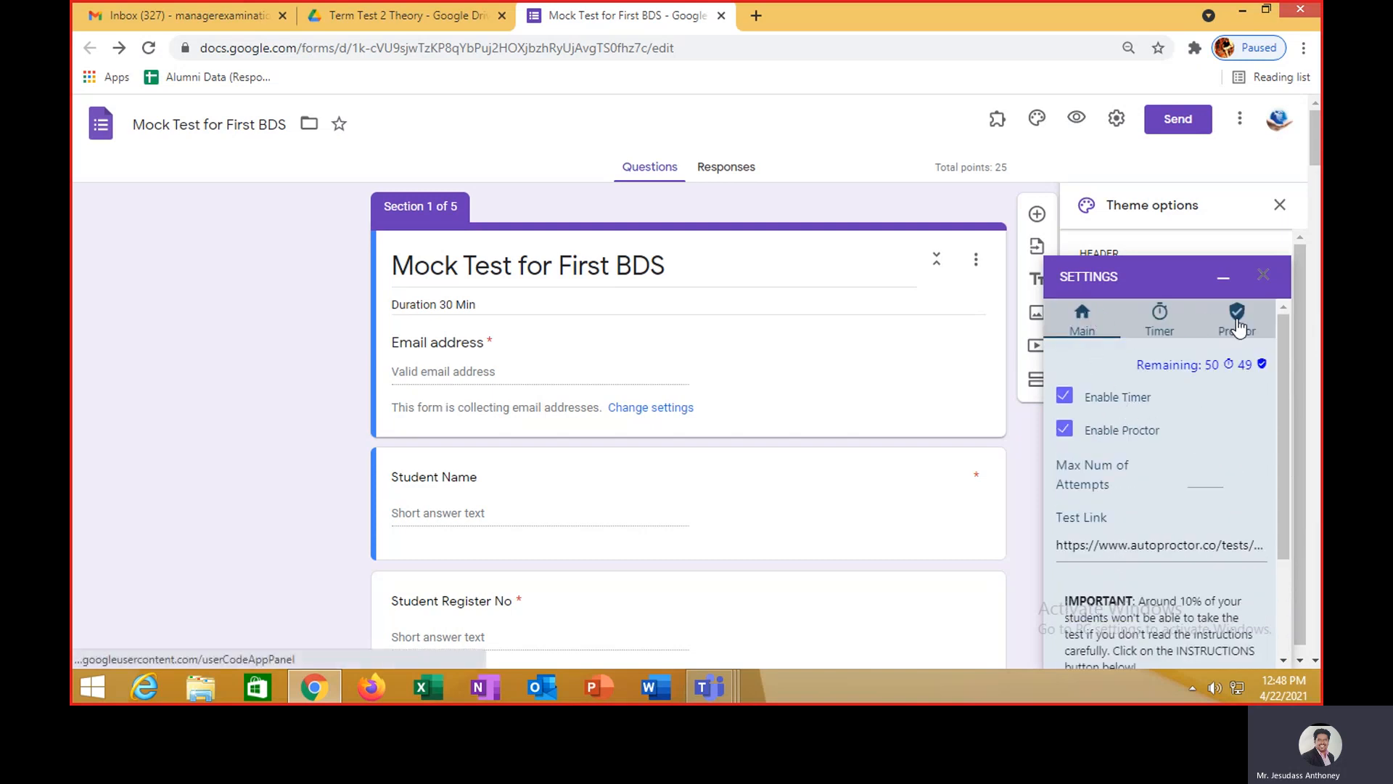
scroll(1222, 404, "down", 3)
left_click(1218, 573)
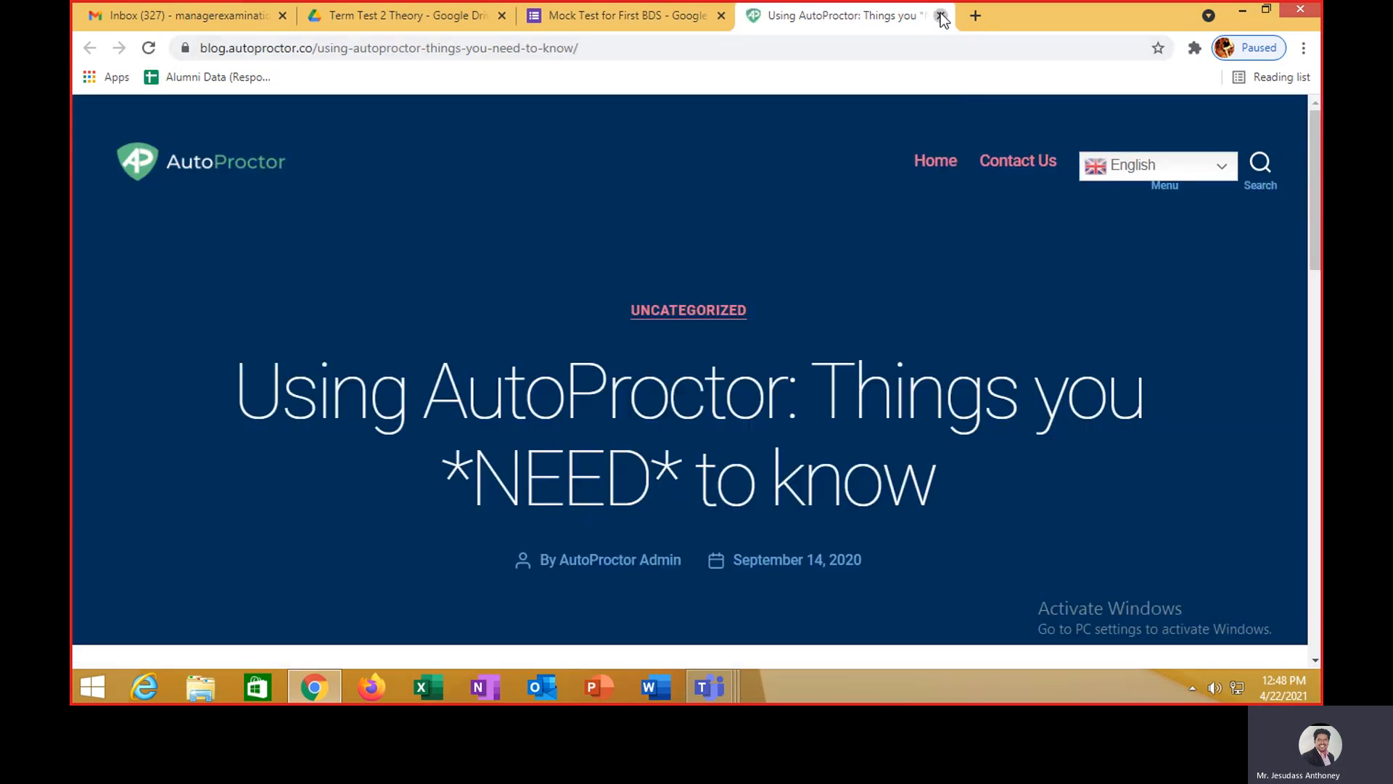
left_click(941, 15)
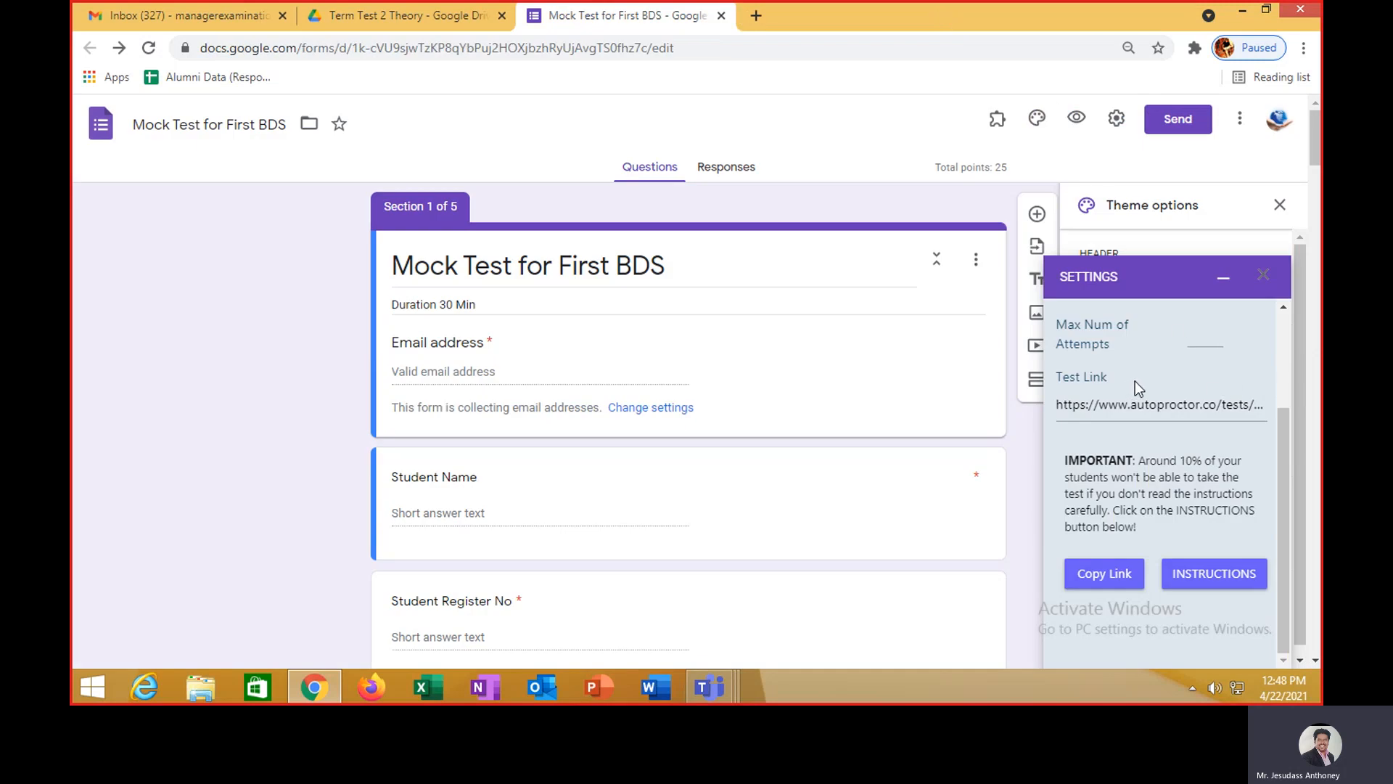
scroll(1132, 381, "up", 2)
- Set the test's start and end dates to Apr 22, 2021 and save the timer settings
left_click(1164, 323)
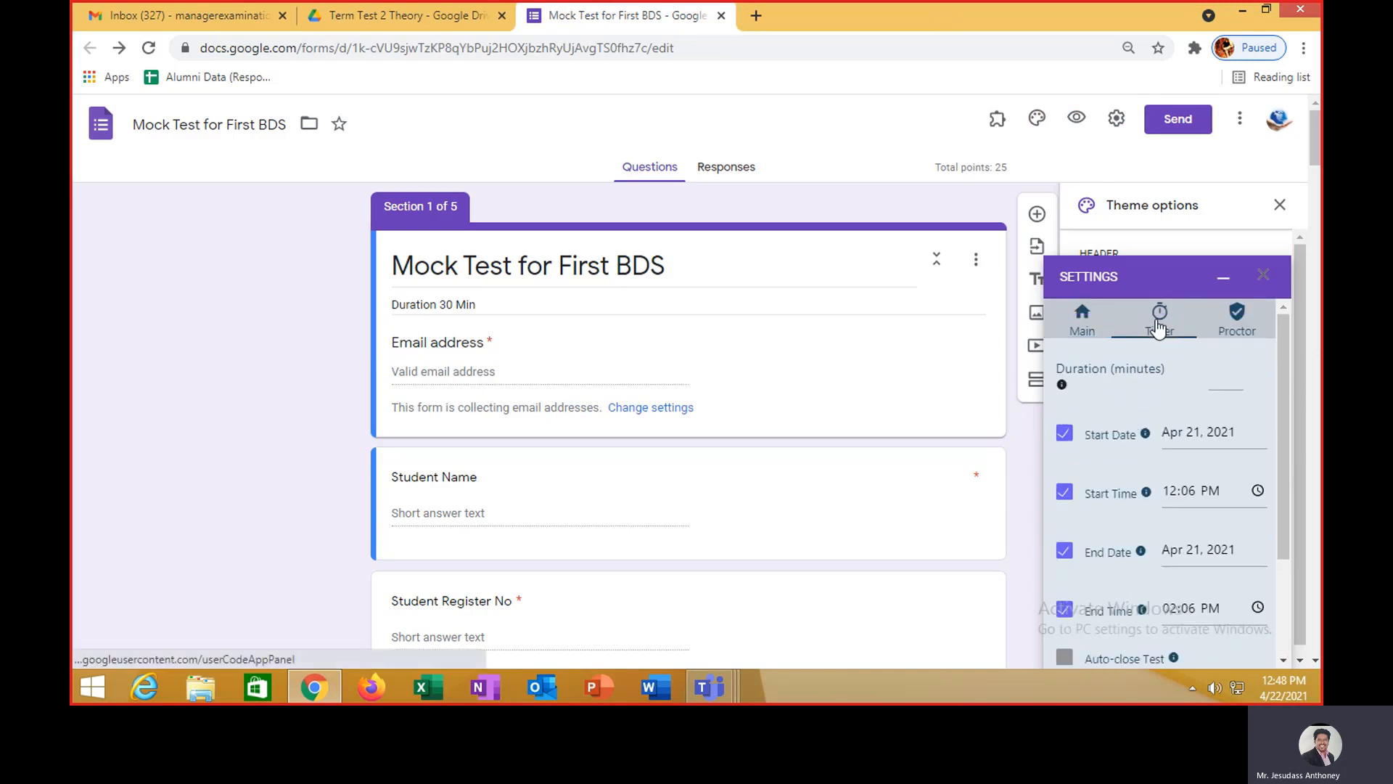
scroll(1242, 463, "down", 3)
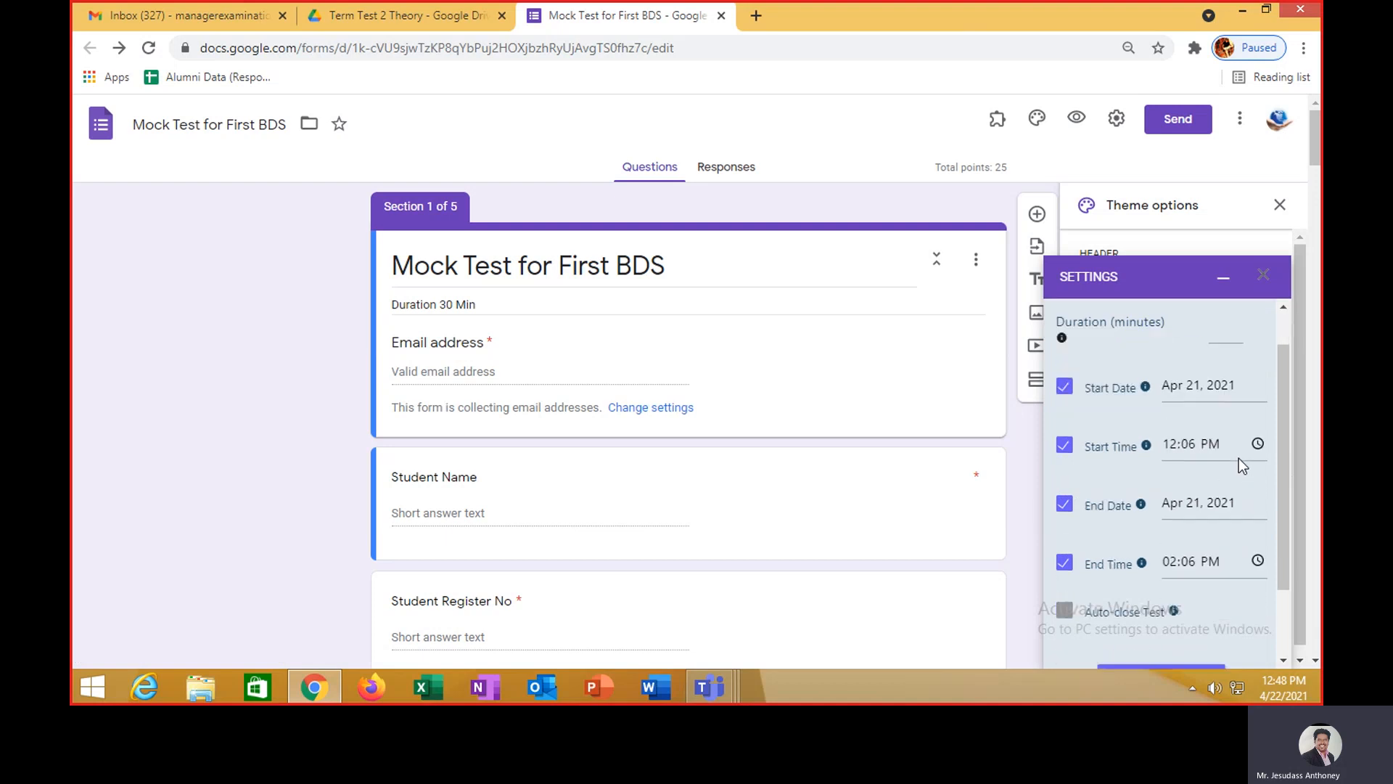
scroll(1238, 459, "up", 2)
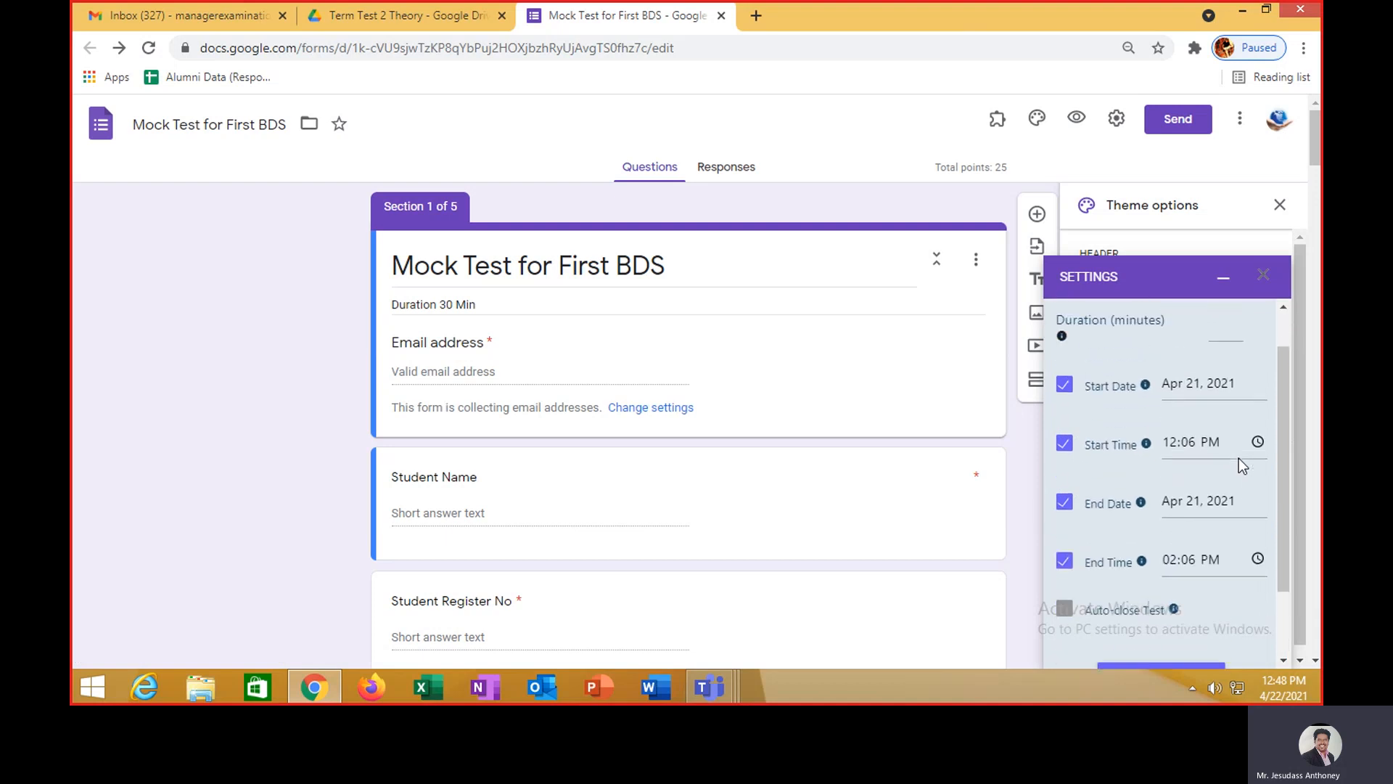
left_click(1196, 384)
left_click(1201, 616)
left_click(1197, 507)
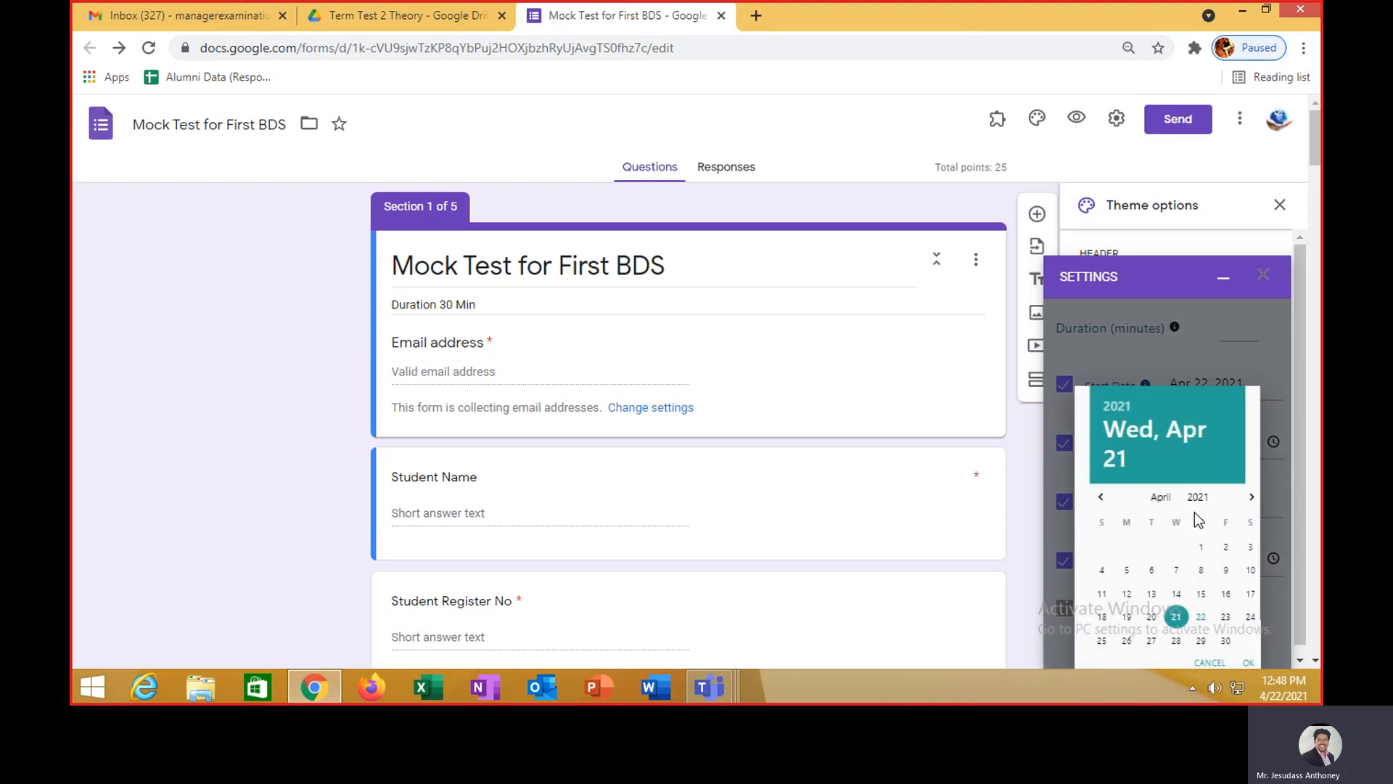
left_click(1195, 617)
scroll(1186, 545, "down", 3)
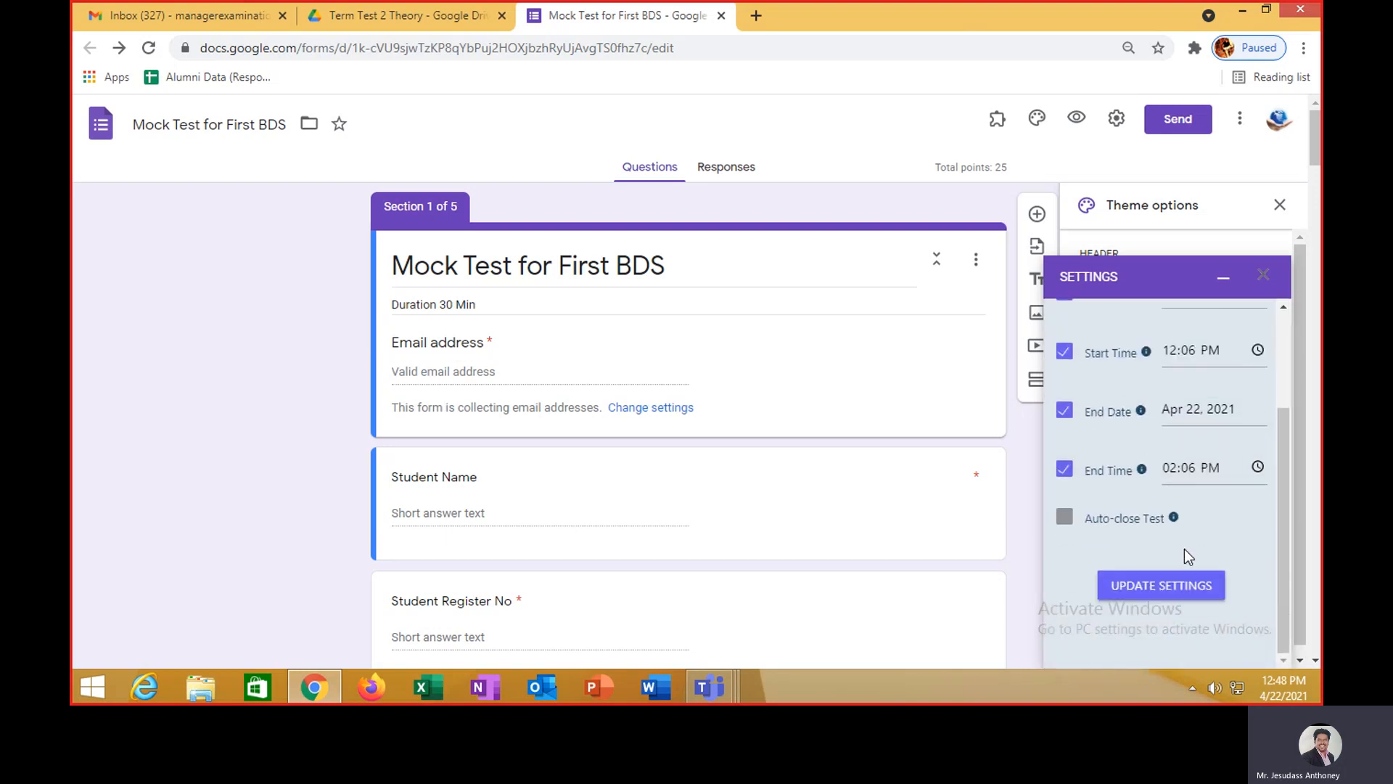
left_click(1165, 585)
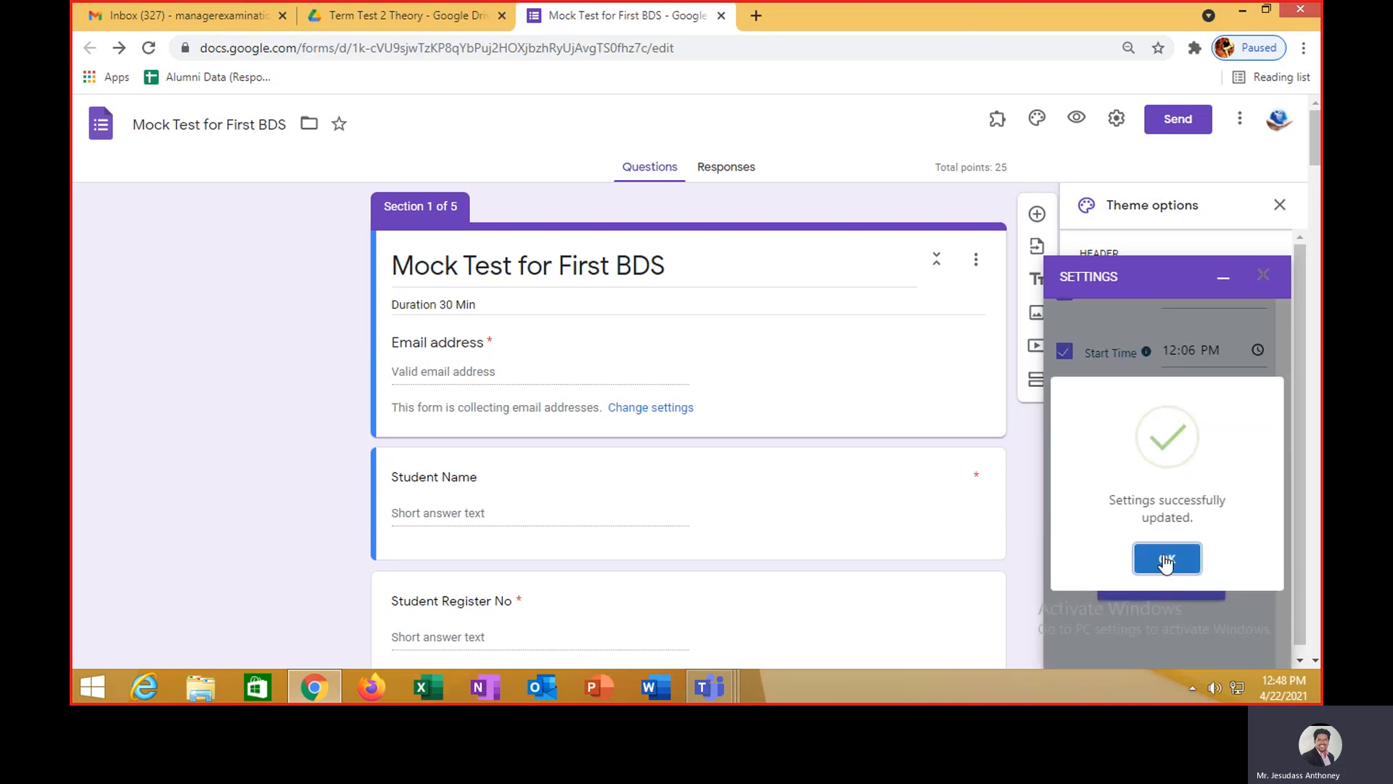
left_click(1166, 560)
- Copy the test link from the Main settings and paste it into a new tab
scroll(1234, 534, "up", 3)
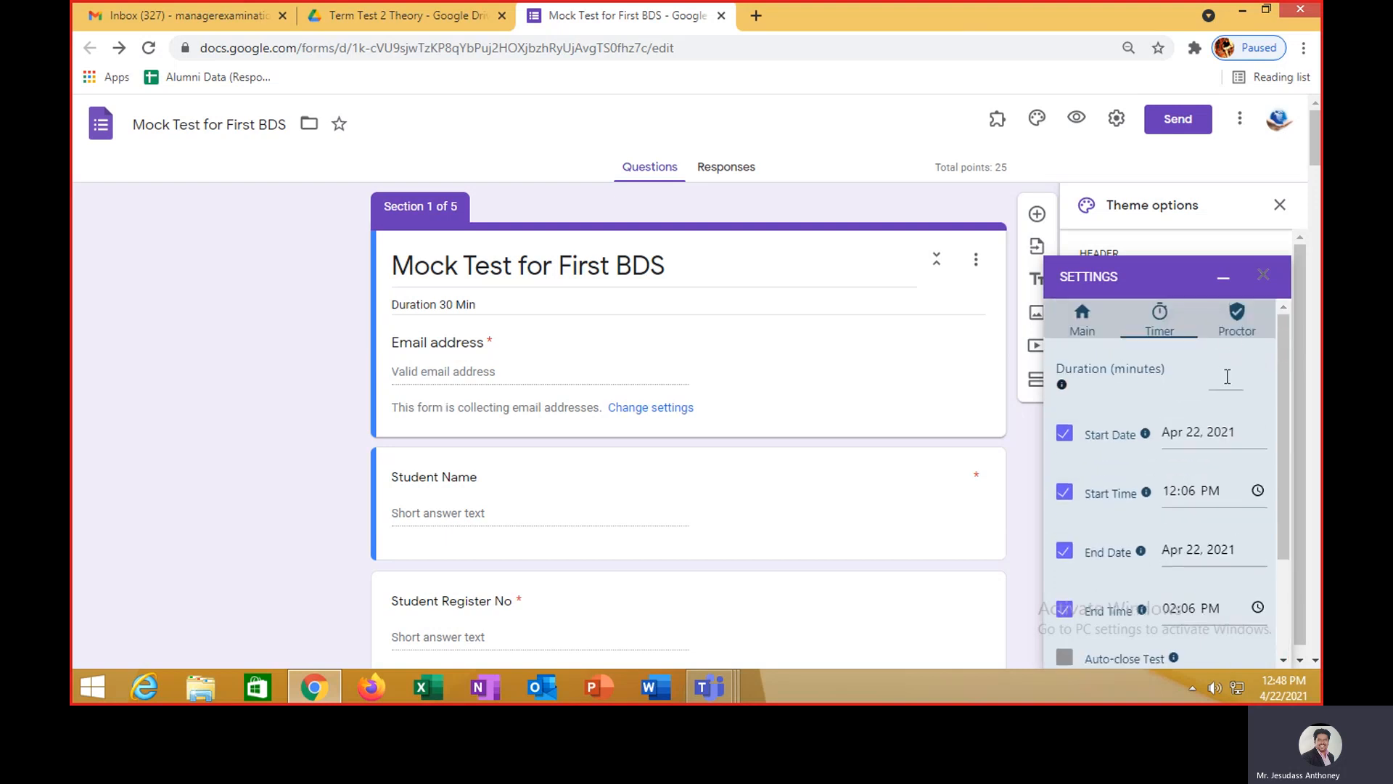
left_click(1236, 320)
left_click(1082, 320)
scroll(1201, 494, "down", 2)
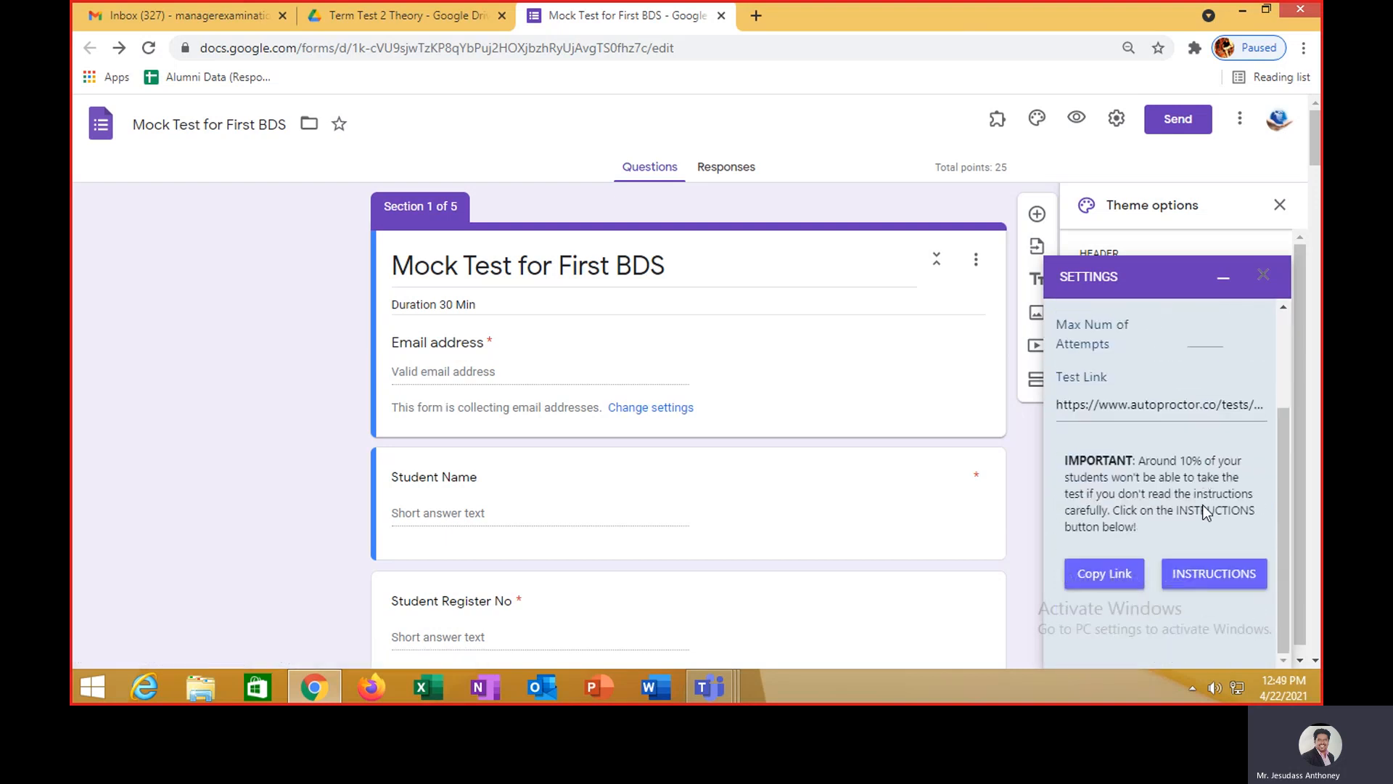
left_click(1124, 573)
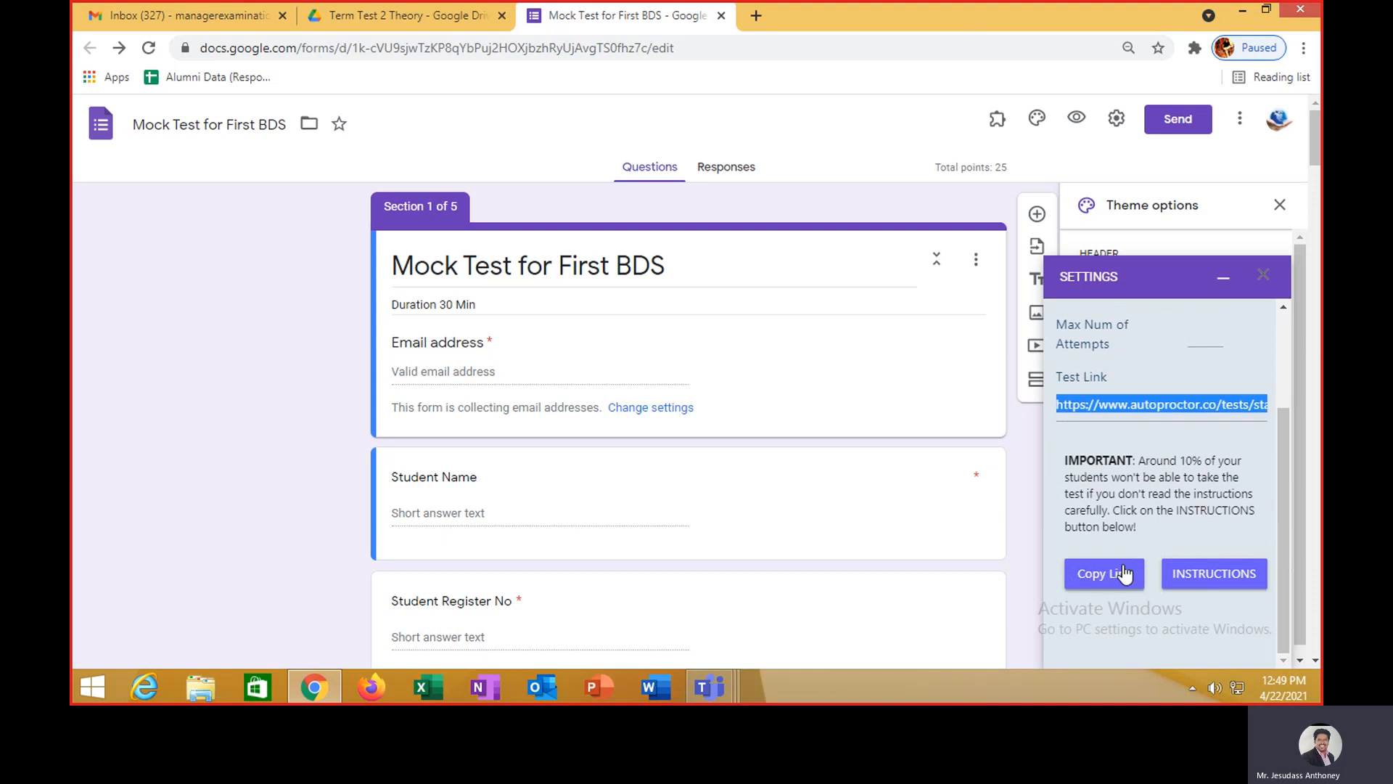
left_click(756, 15)
key("ctrl+v")
- Load the test link, acknowledge the guide, and share the entire screen to start the proctored test
key("Return")
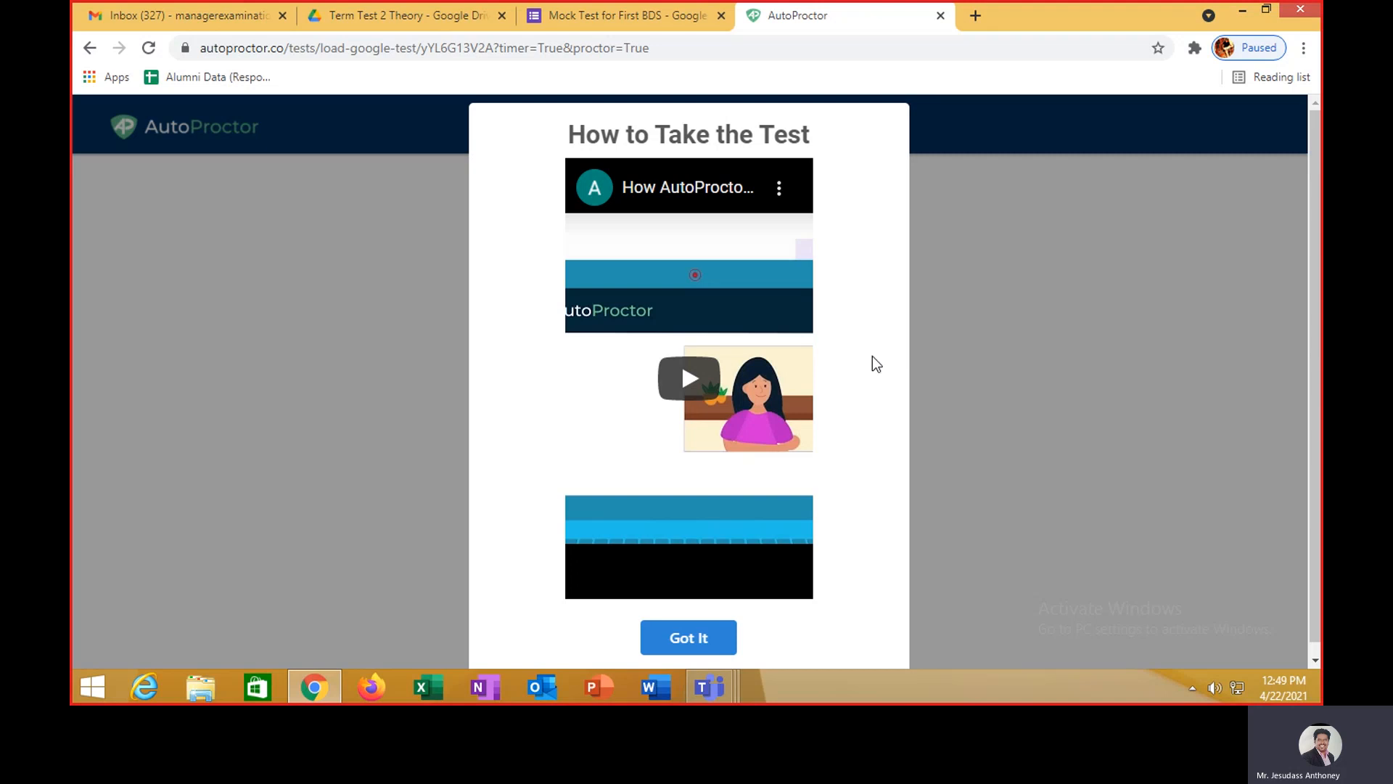
left_click(711, 642)
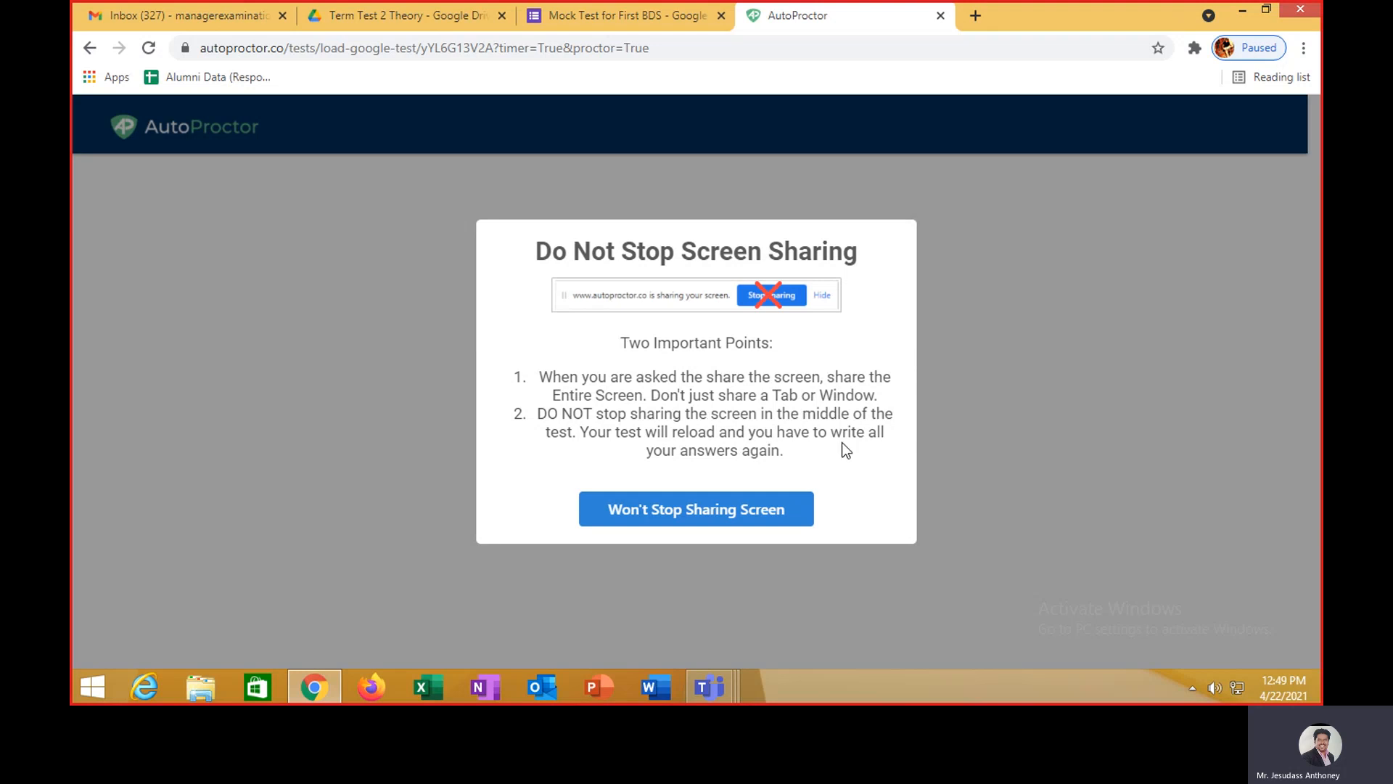
left_click(747, 510)
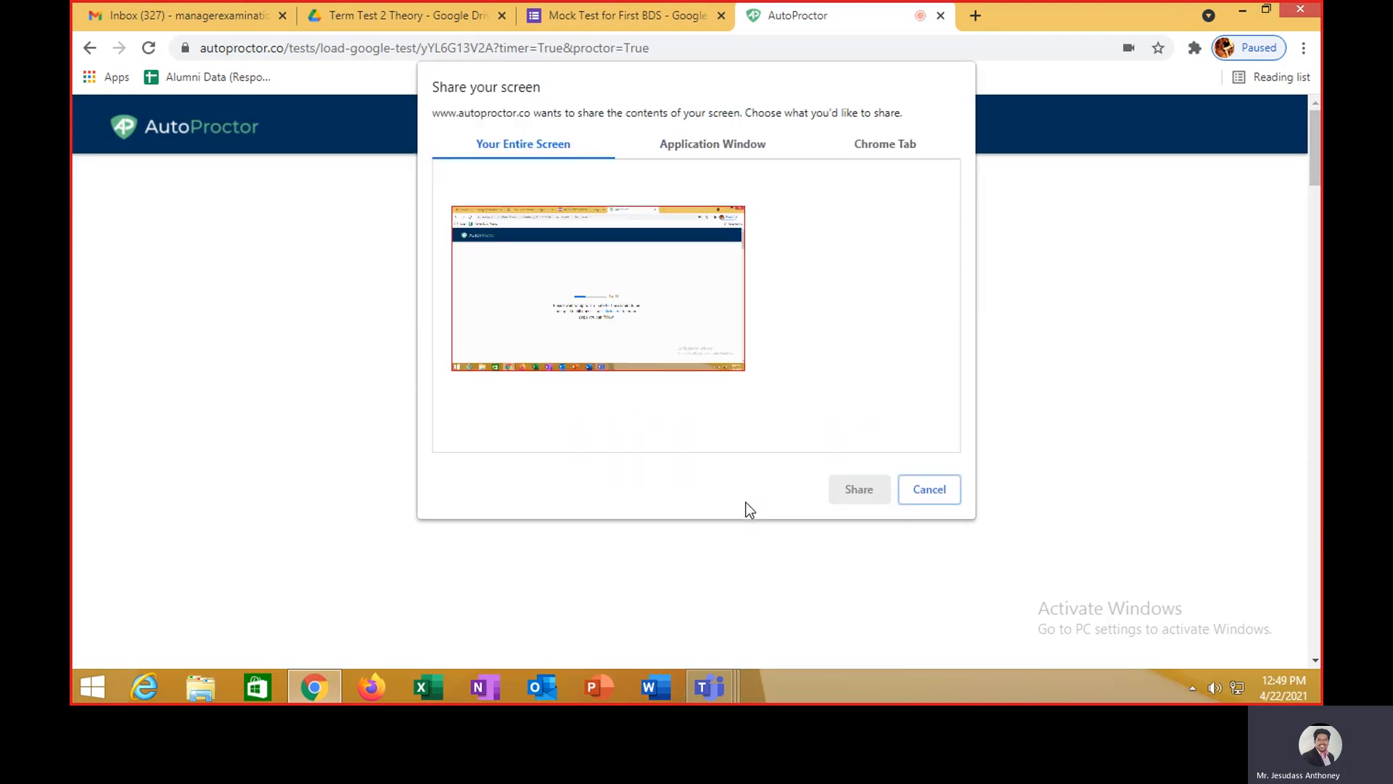
left_click(713, 332)
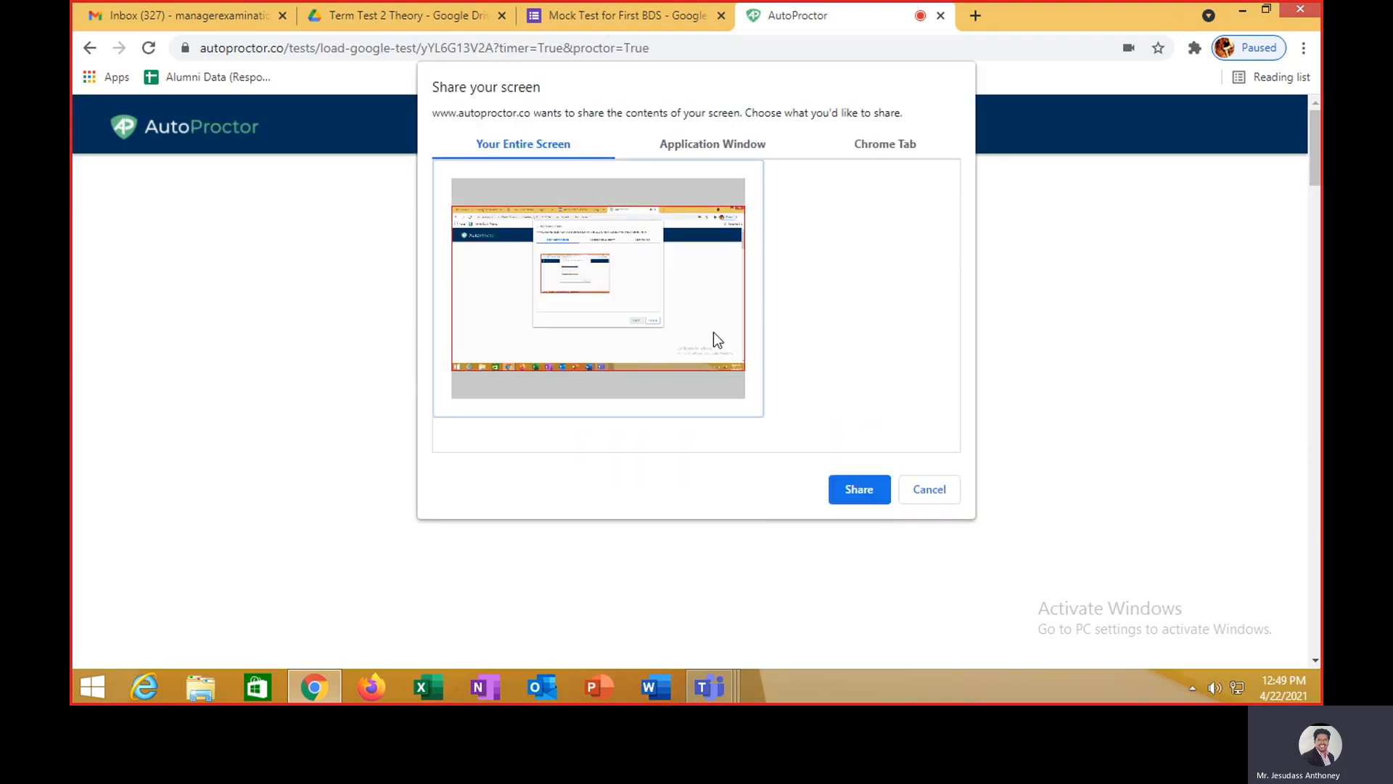
left_click(868, 490)
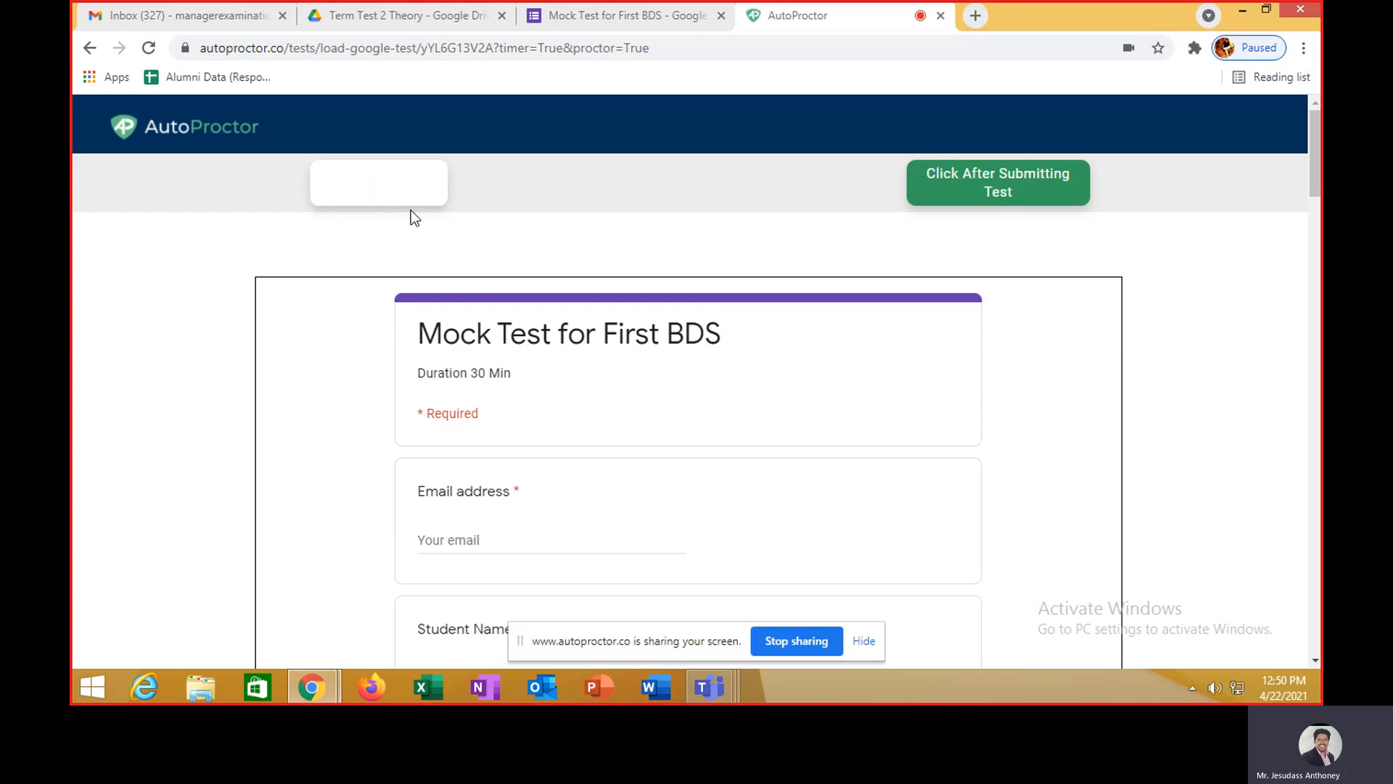
- Fill in the email from autofill, the student's name and register number, then go to the next section
scroll(623, 254, "down", 5)
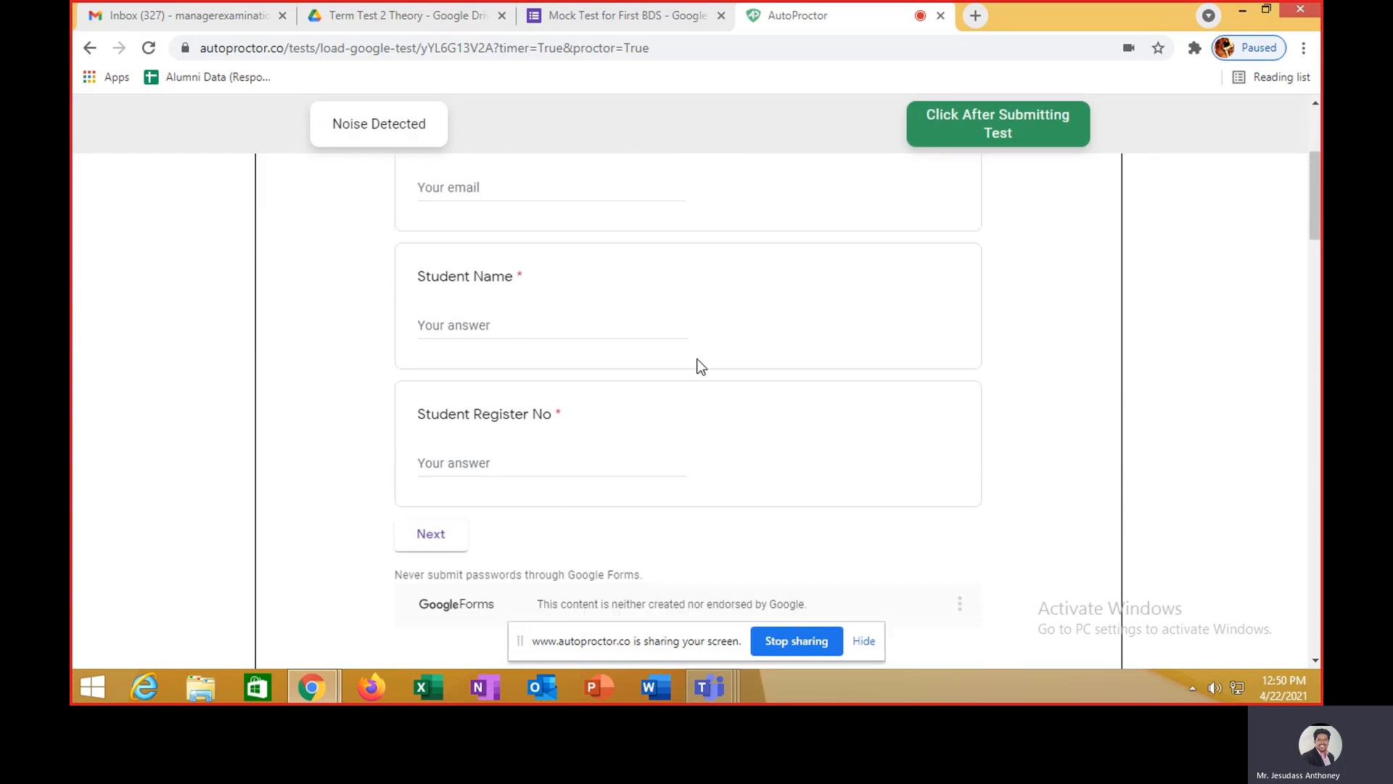
scroll(703, 373, "up", 1)
scroll(703, 373, "up", 1)
left_click(556, 371)
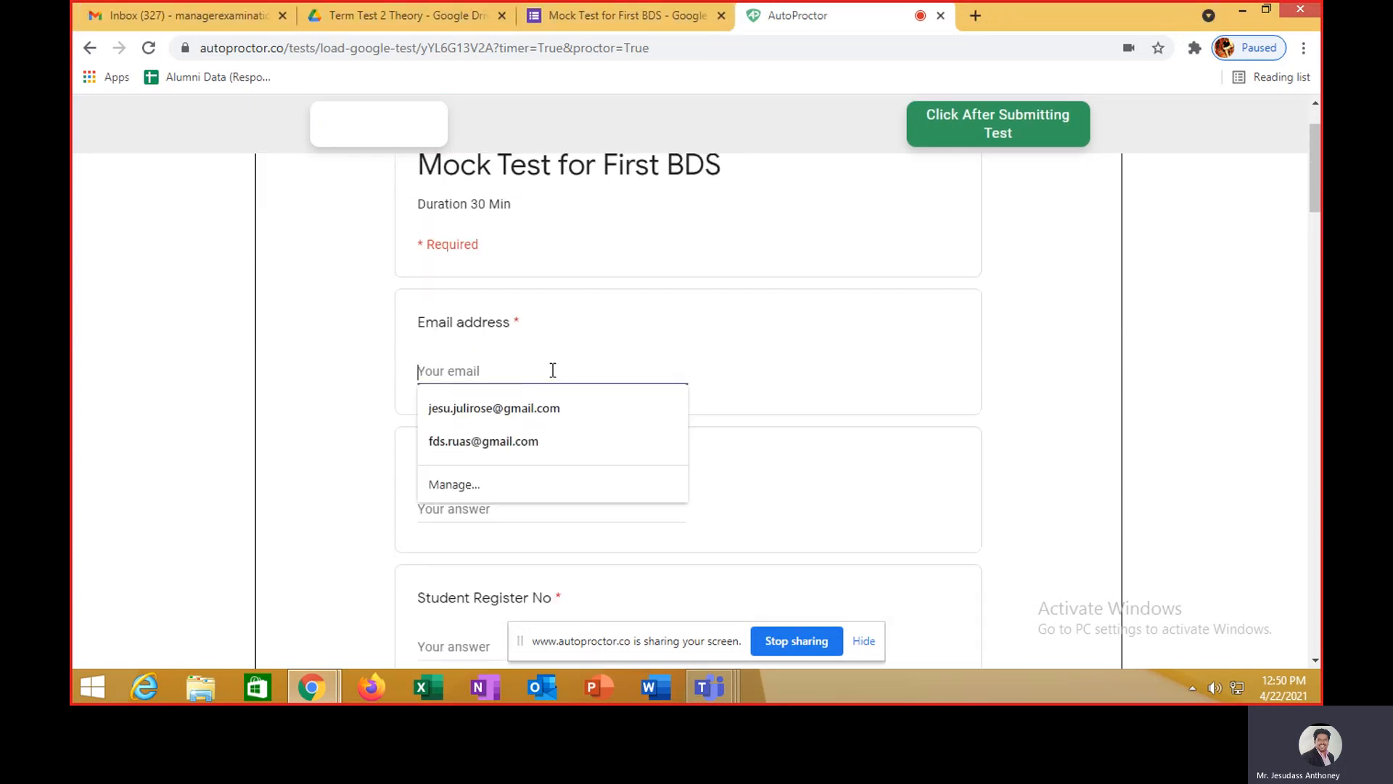
left_click(559, 410)
left_click(543, 509)
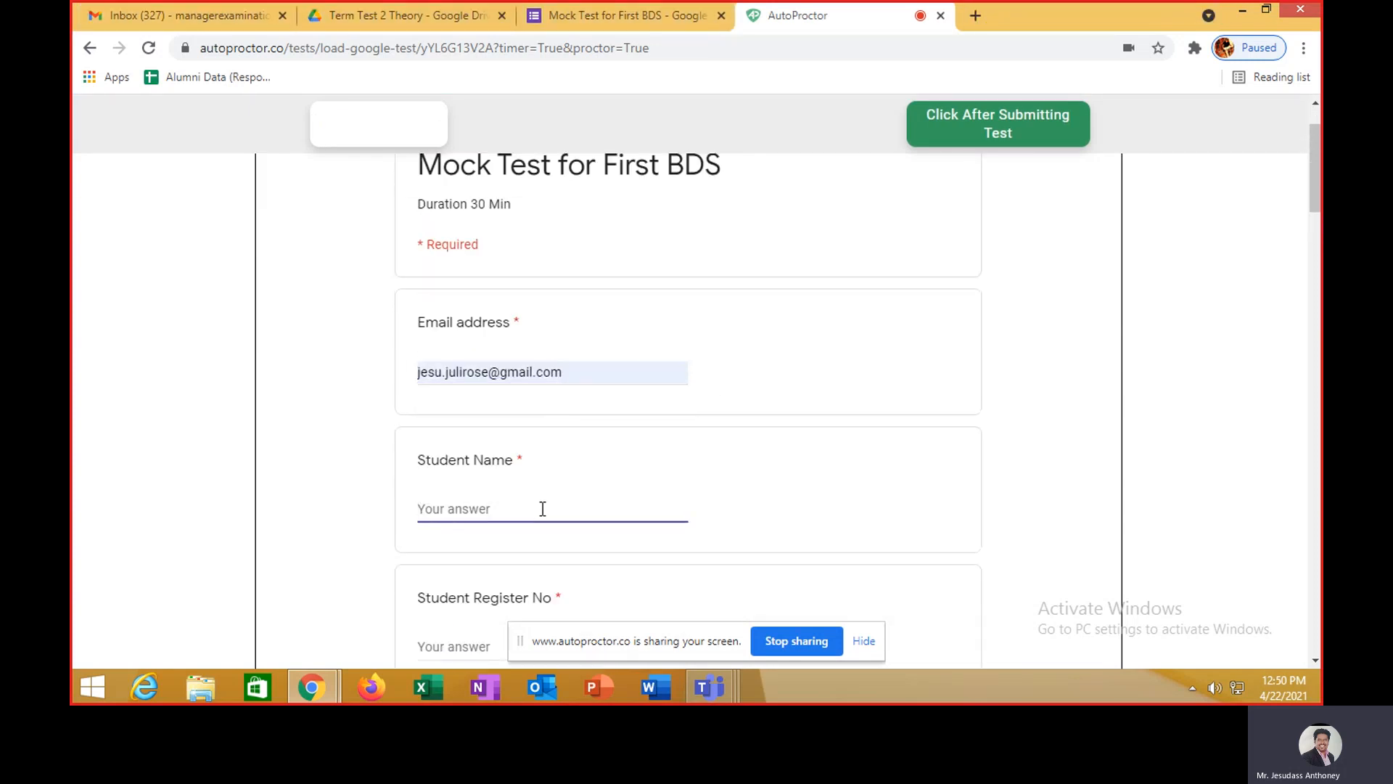
scroll(551, 493, "down", 2)
left_click(500, 467)
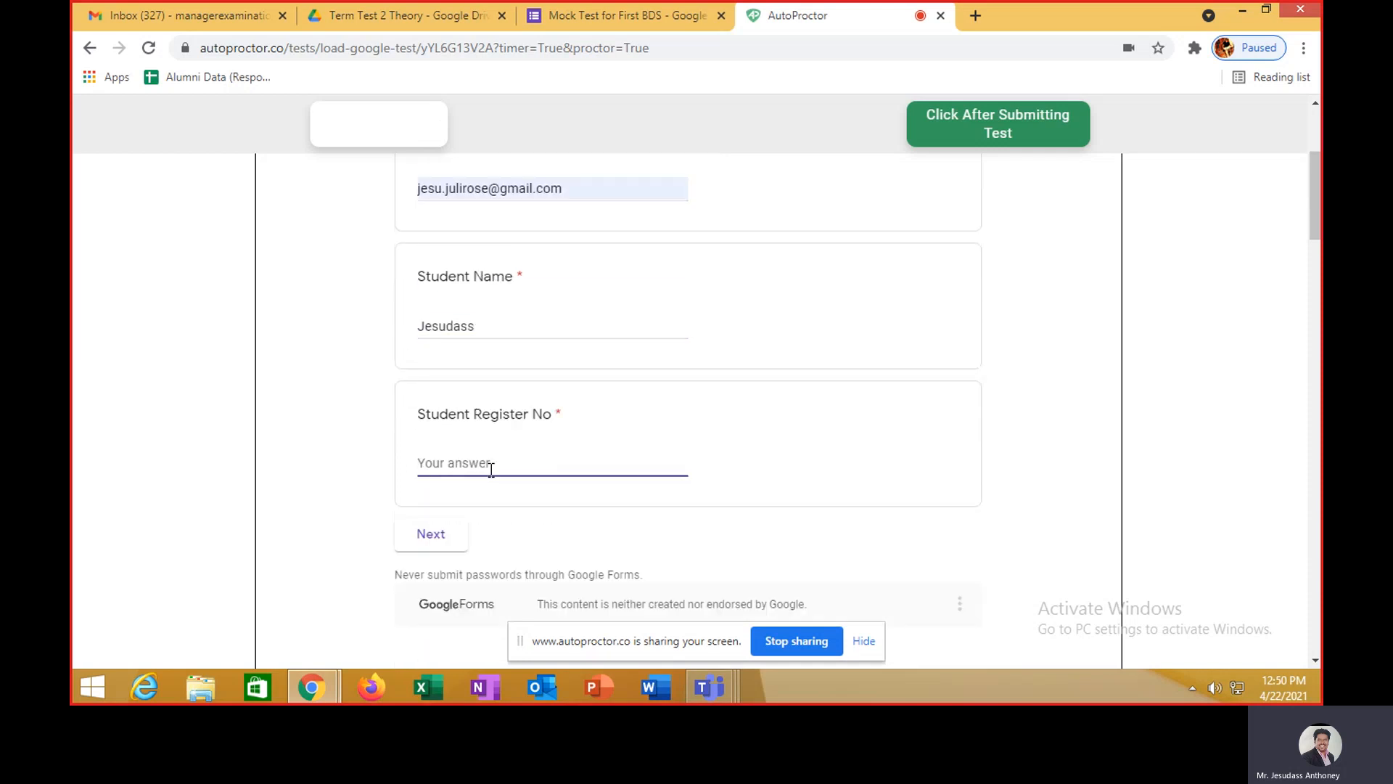
left_click(452, 535)
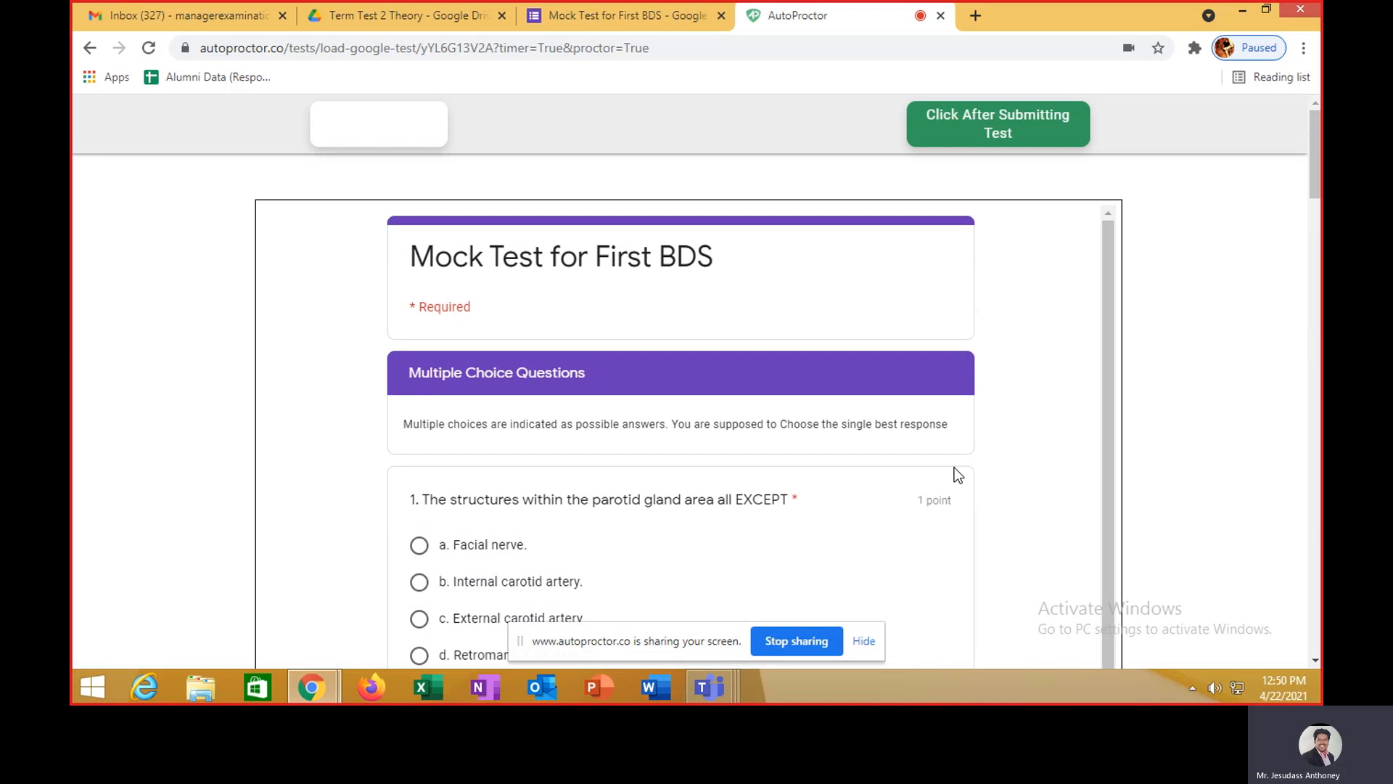
- Select the wording of question 1 in the Multiple Choice Questions section
scroll(911, 455, "down", 1)
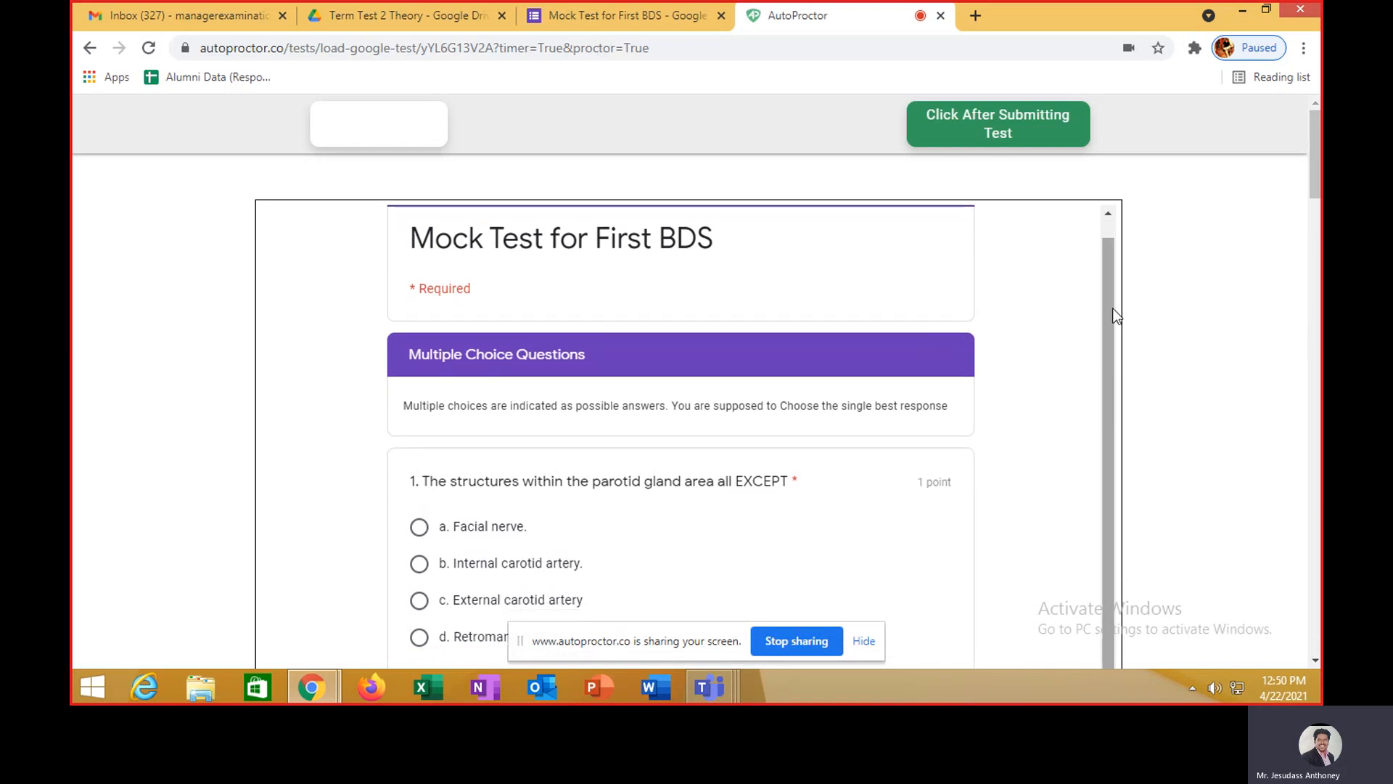
left_click_drag(1317, 173, 1314, 206)
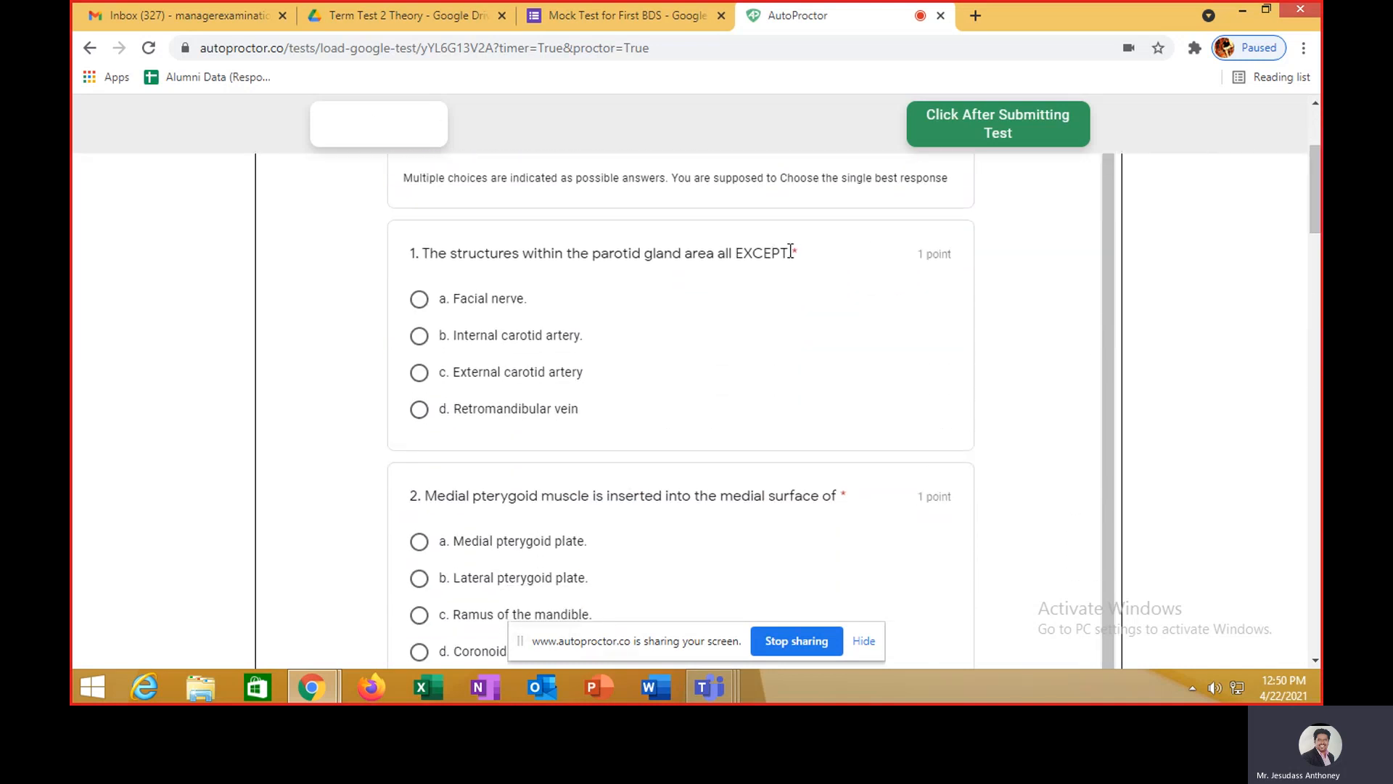
left_click_drag(788, 253, 421, 246)
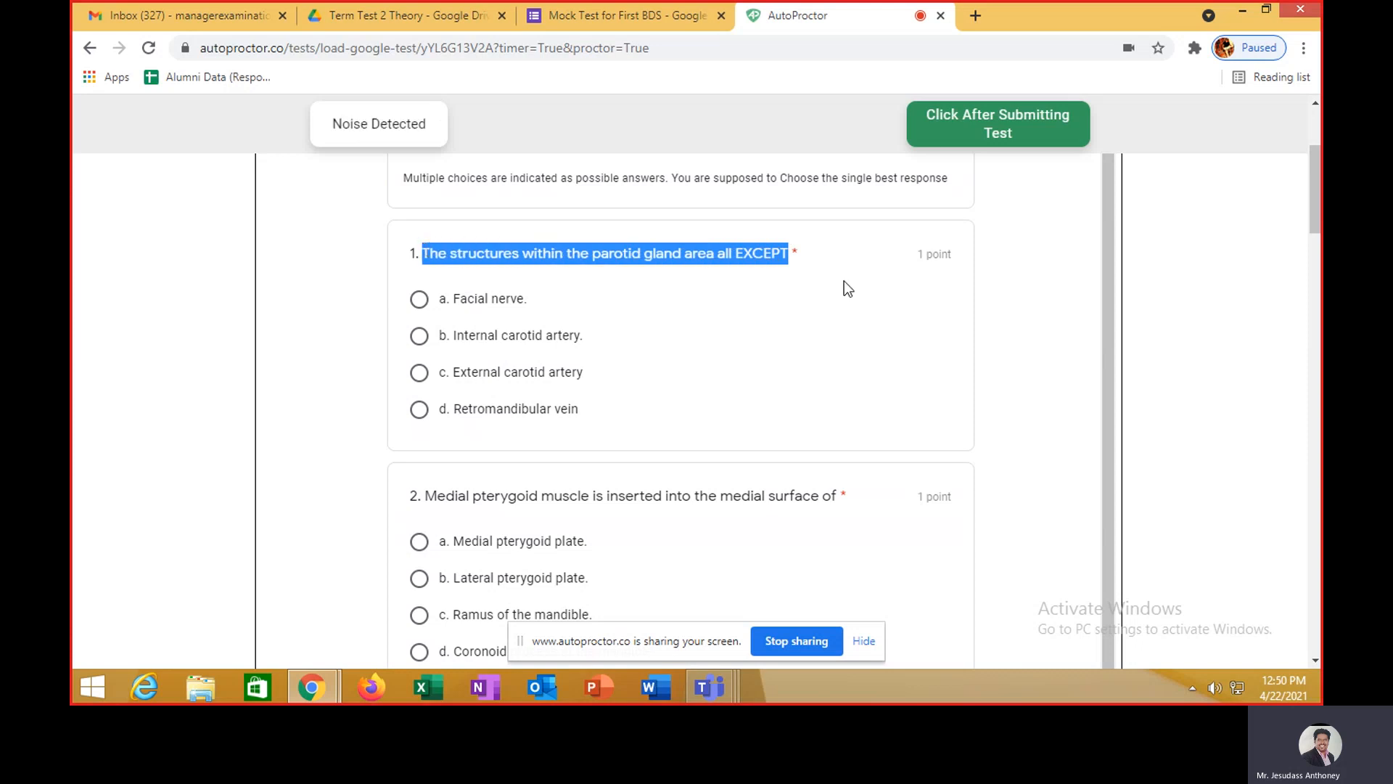
- Google-search question 1's copied text in a new tab, then return to the AutoProctor test
left_click(975, 15)
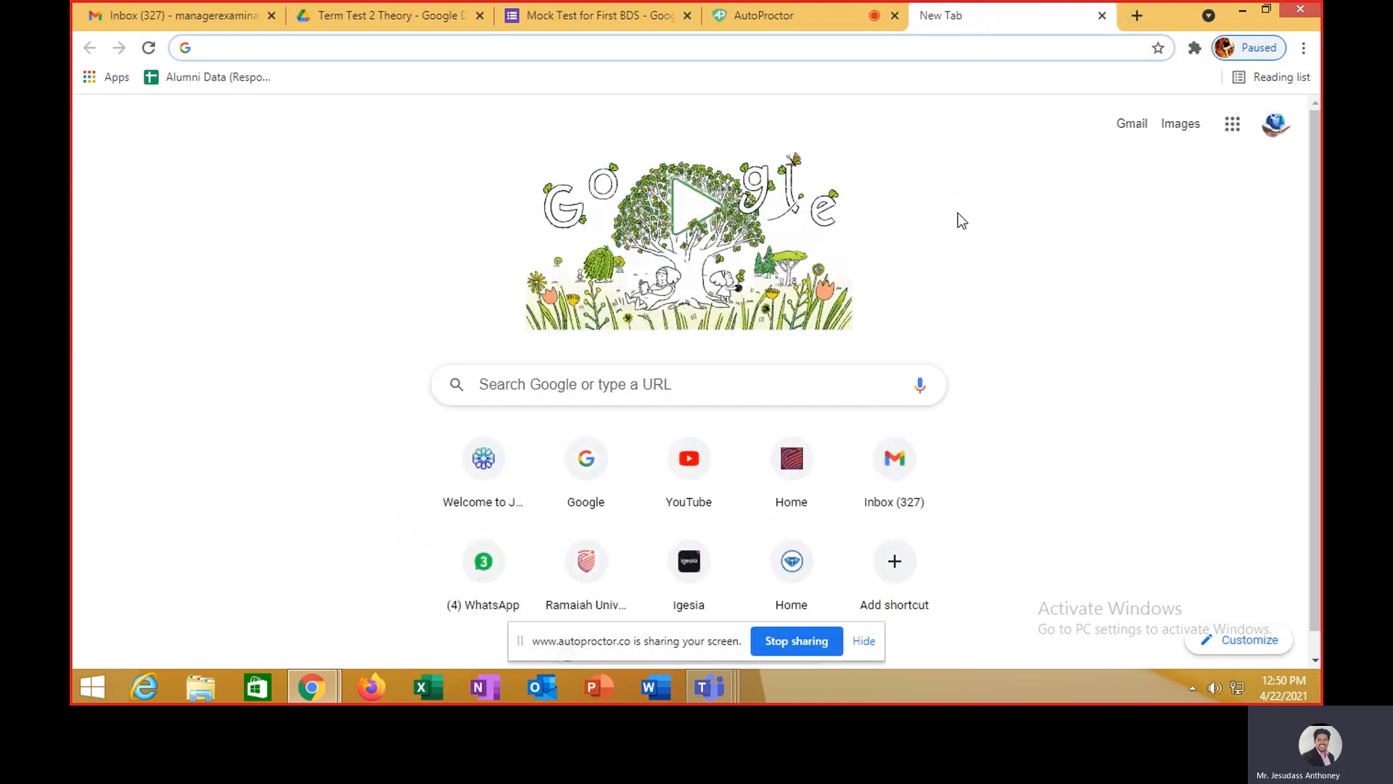
left_click(590, 471)
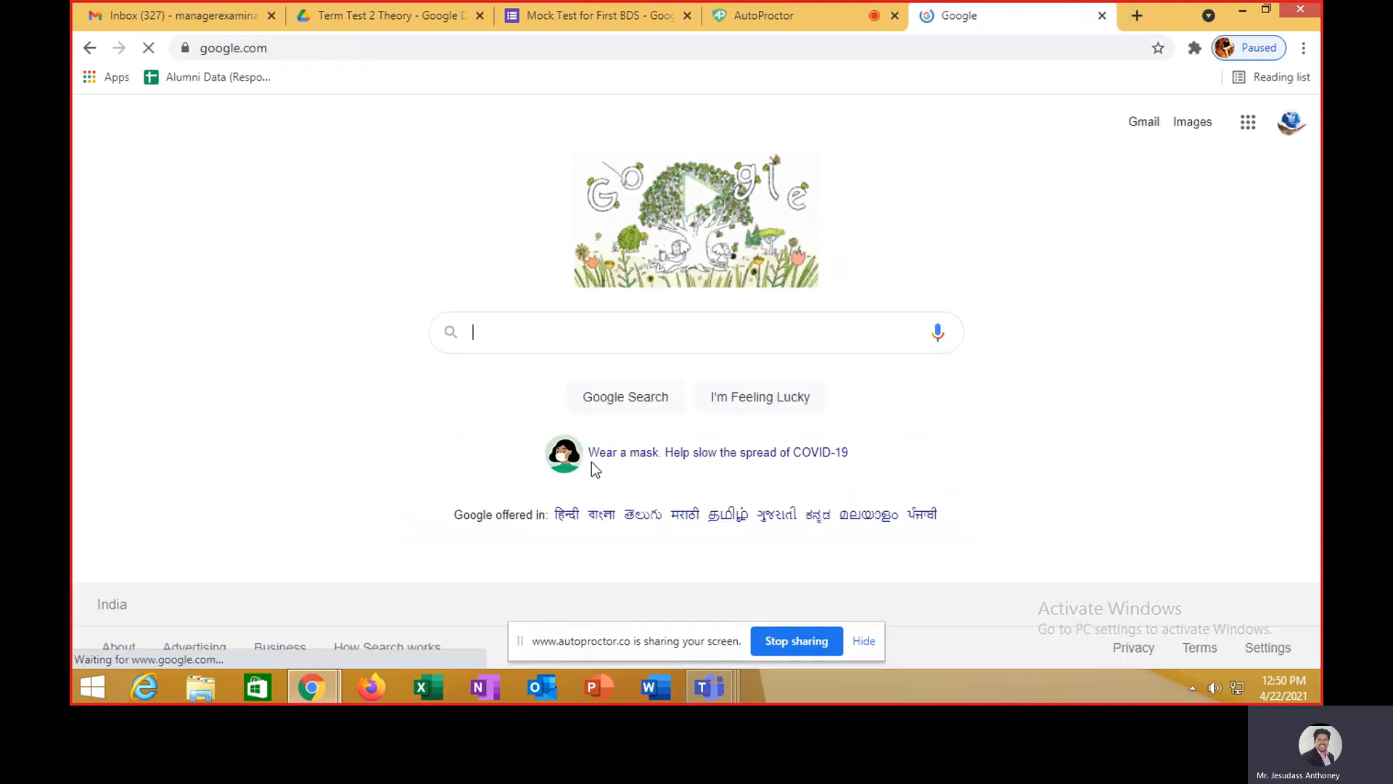
key("ctrl+v")
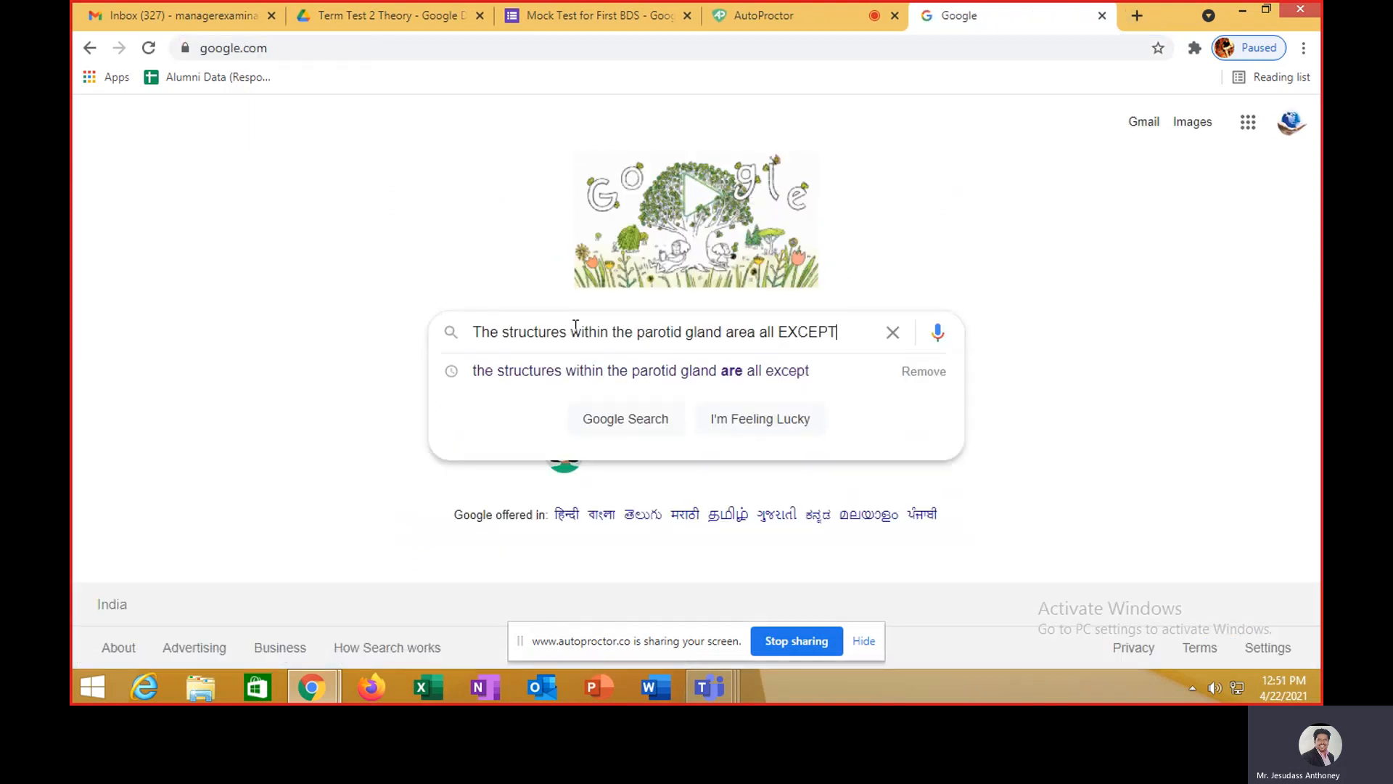
key("Return")
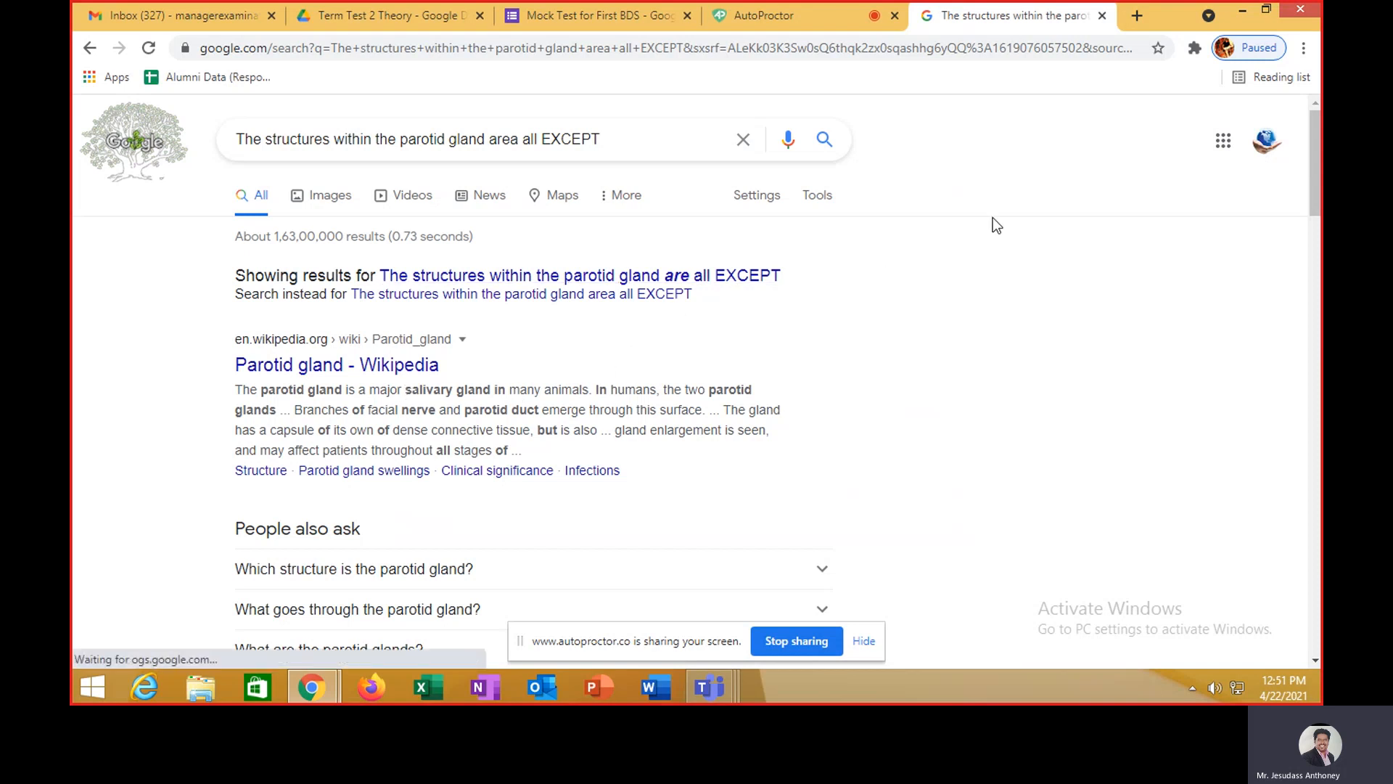
left_click(795, 18)
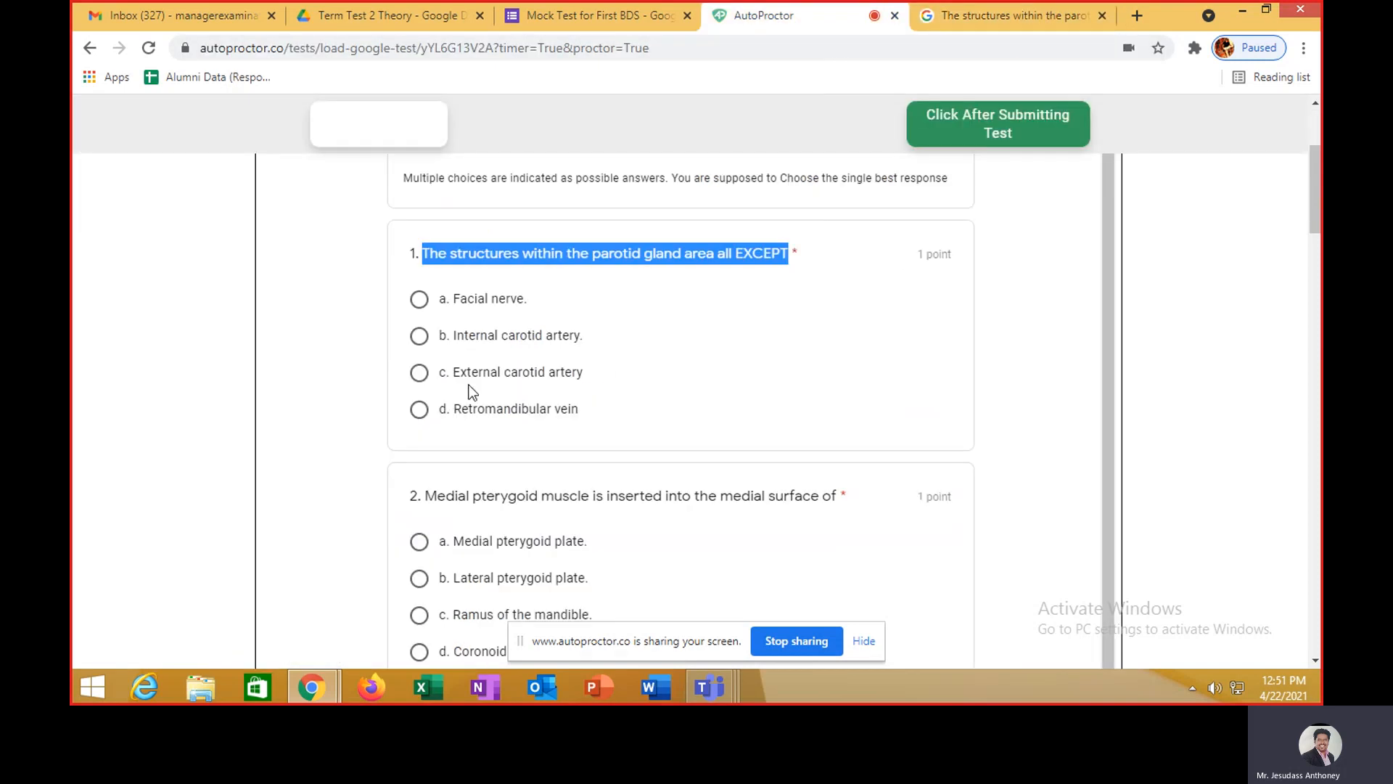
- Answer questions 1–5: Internal carotid artery, Lateral pterygoid plate, Deep petrosal, Stylohyoid, Palatine; go to the next page
left_click(419, 336)
scroll(688, 354, "down", 4)
left_click(419, 302)
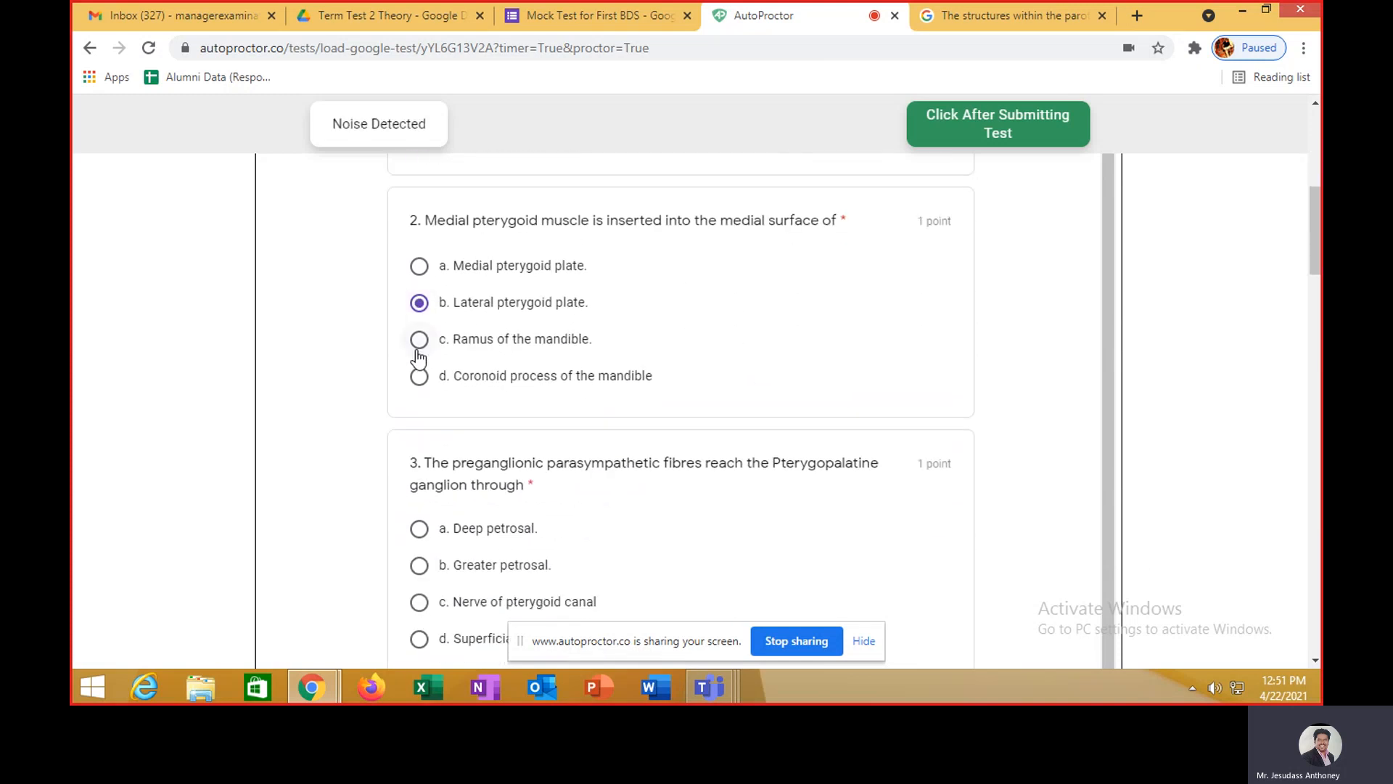
left_click(419, 528)
scroll(586, 476, "down", 3)
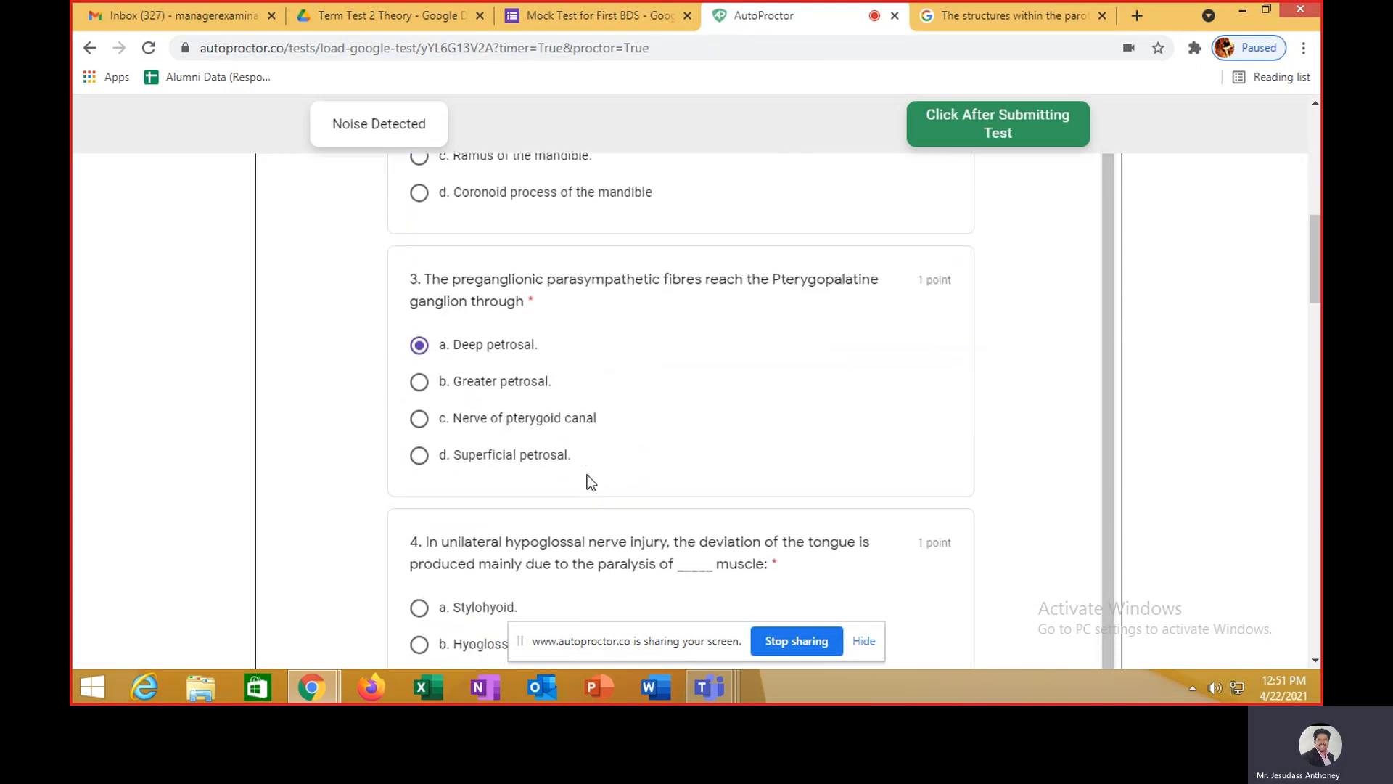
scroll(586, 475, "down", 3)
left_click(420, 424)
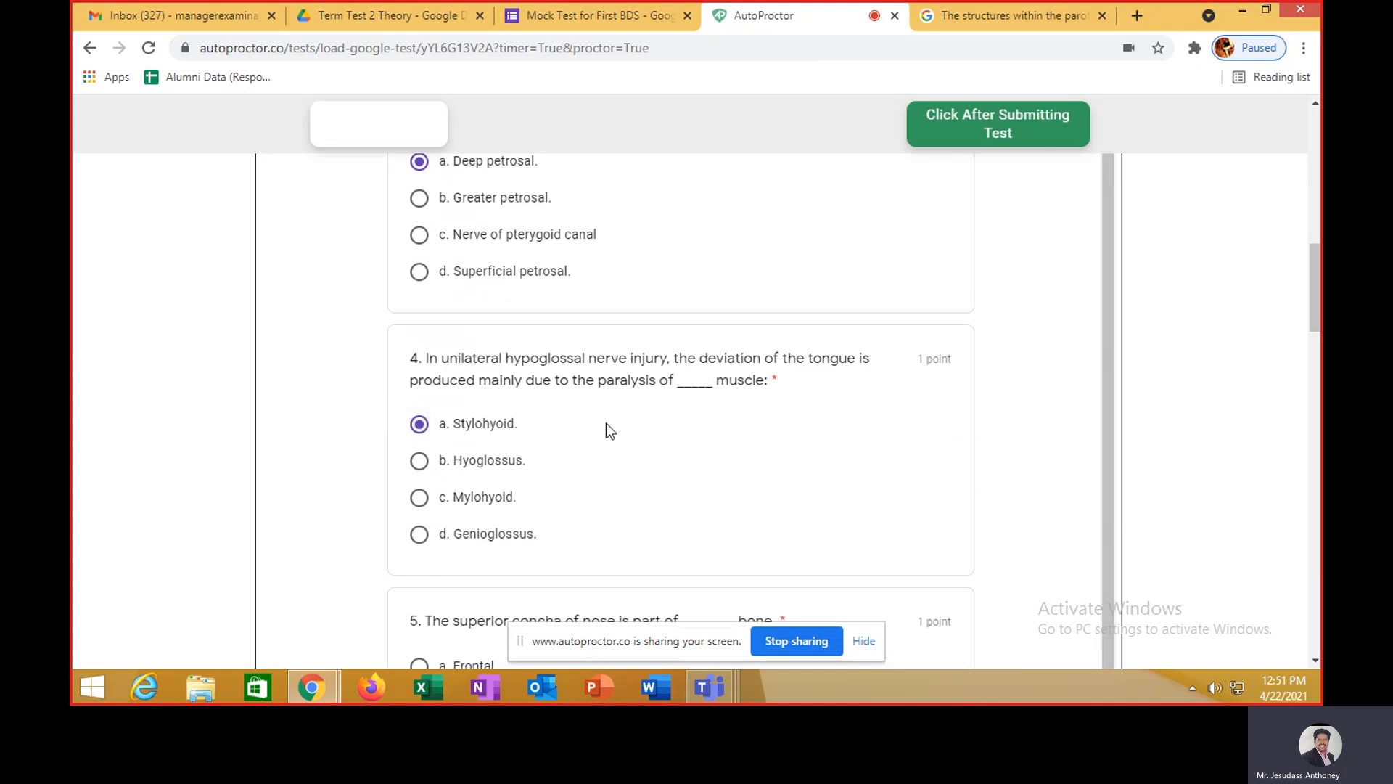
scroll(607, 428, "down", 6)
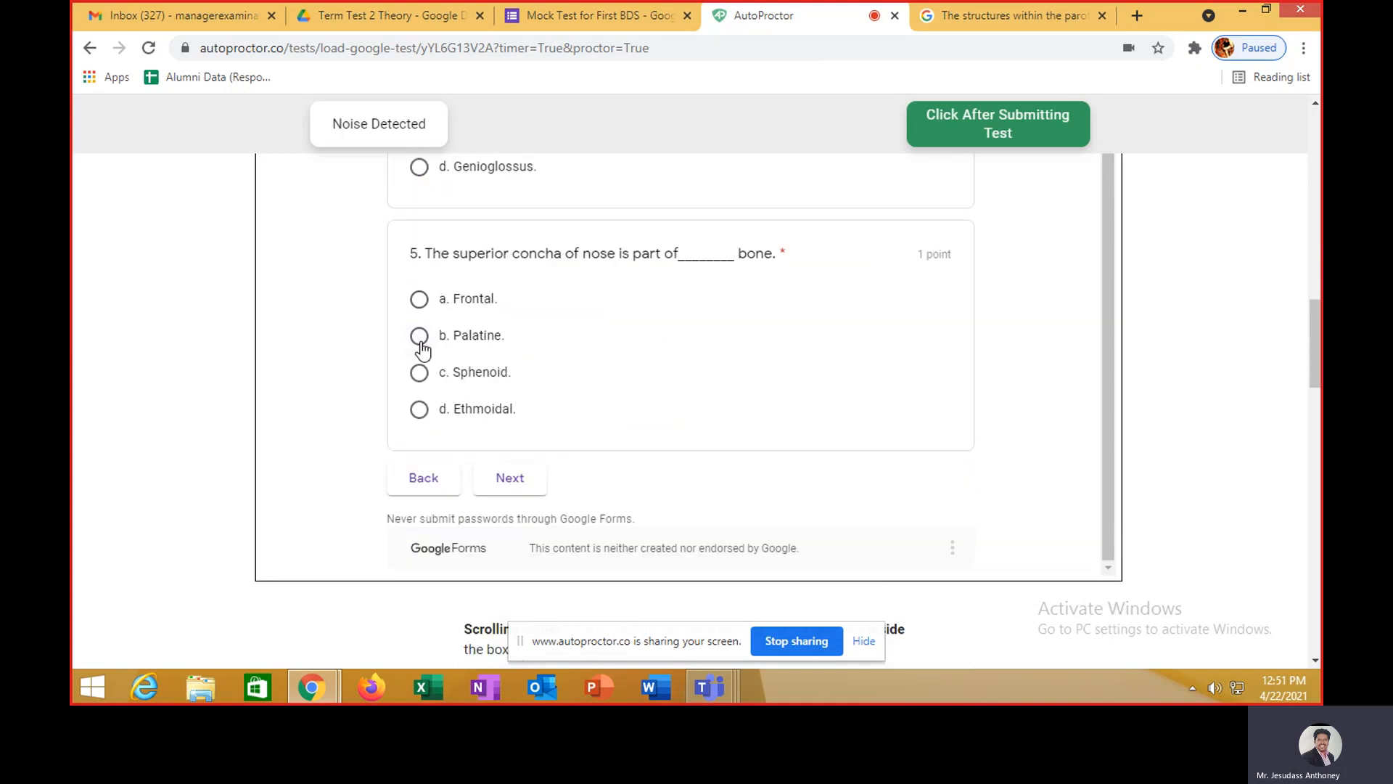
left_click(420, 342)
left_click(527, 485)
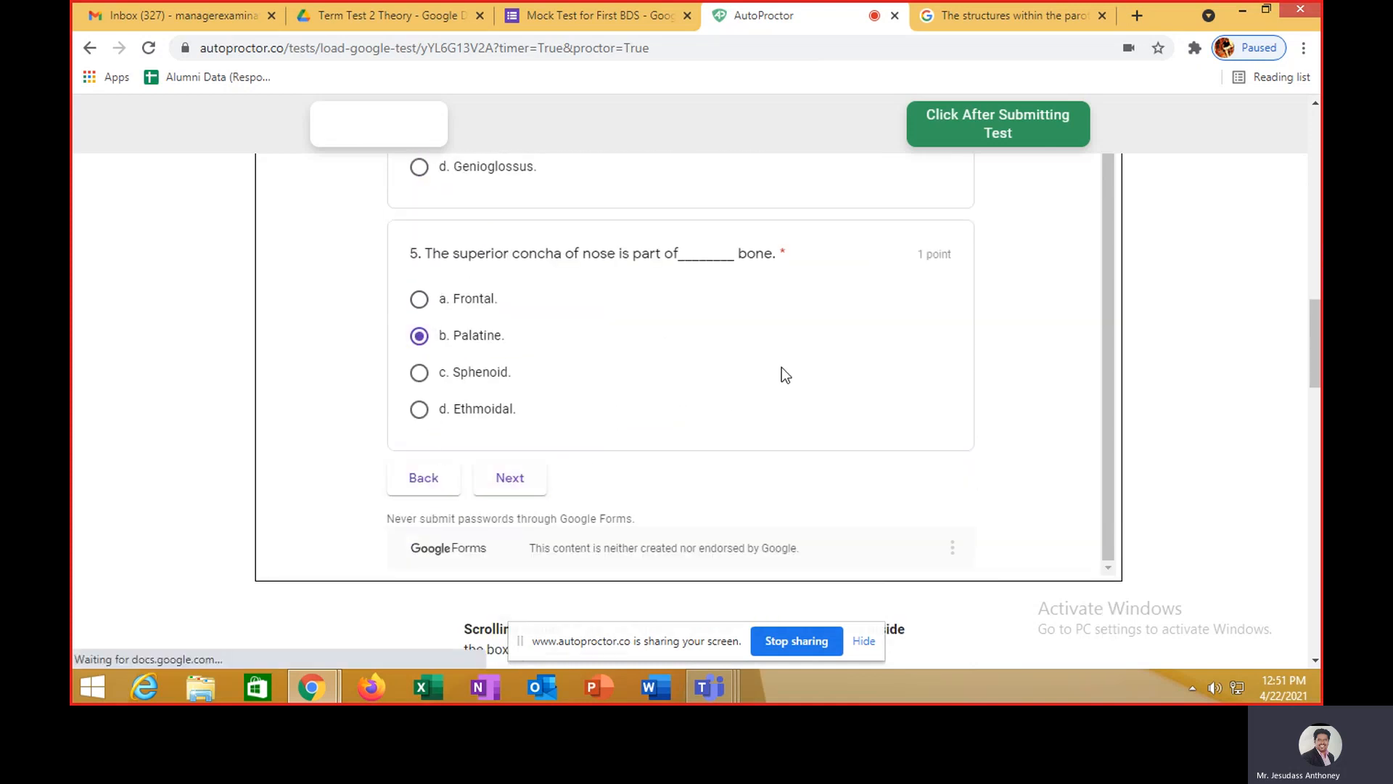
- Answer questions 6–10: Levator veli palatini, Middle constrictor, b, Posterior cricoarytenoid, a; then continue
scroll(781, 367, "up", 14)
scroll(781, 367, "down", 2)
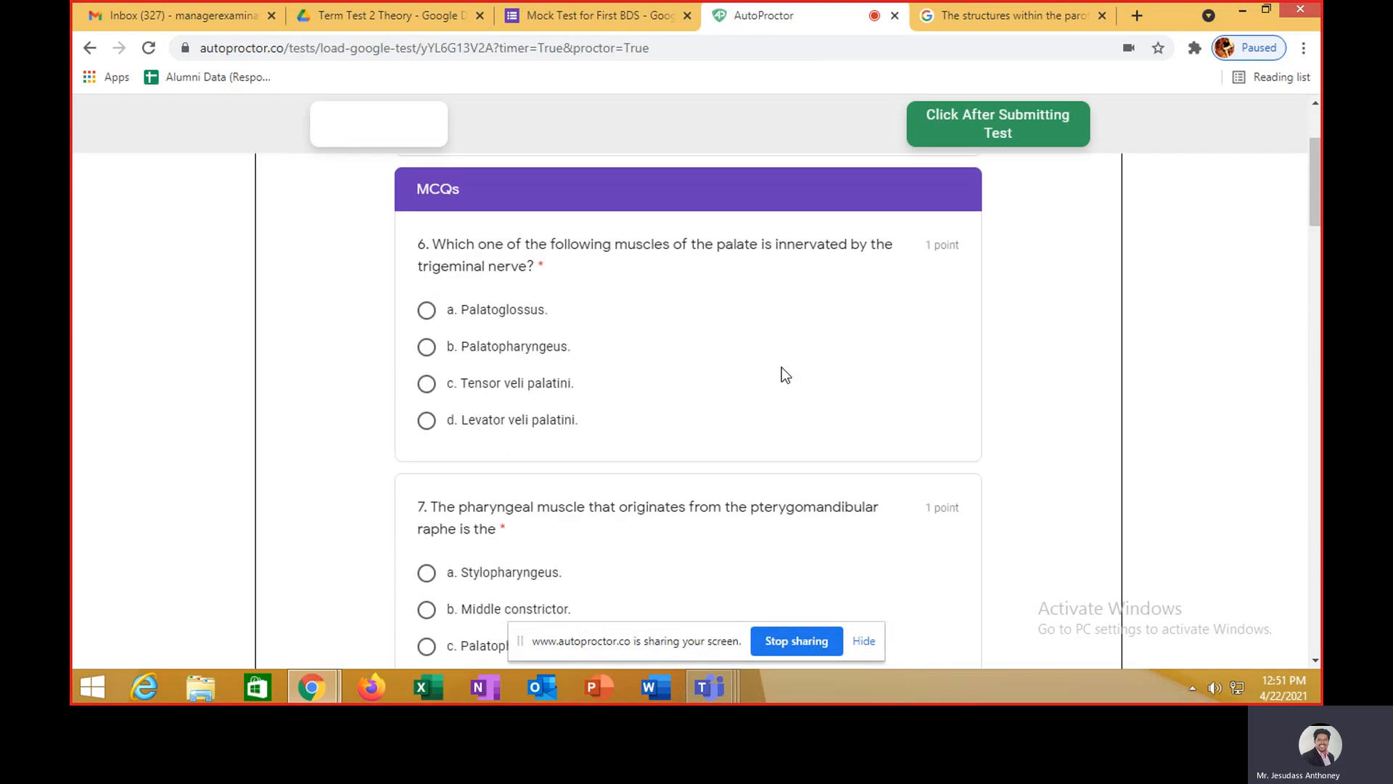
left_click_drag(434, 246, 519, 265)
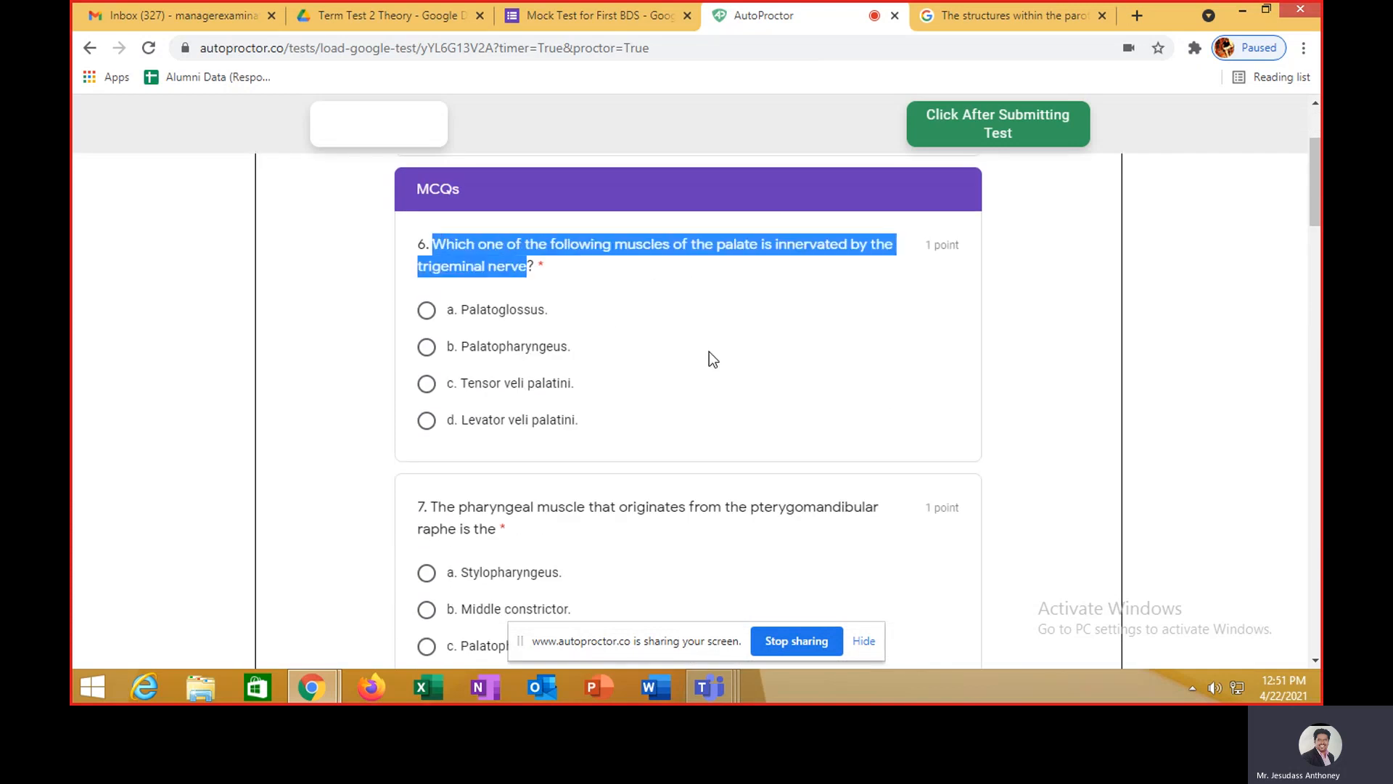
left_click(835, 364)
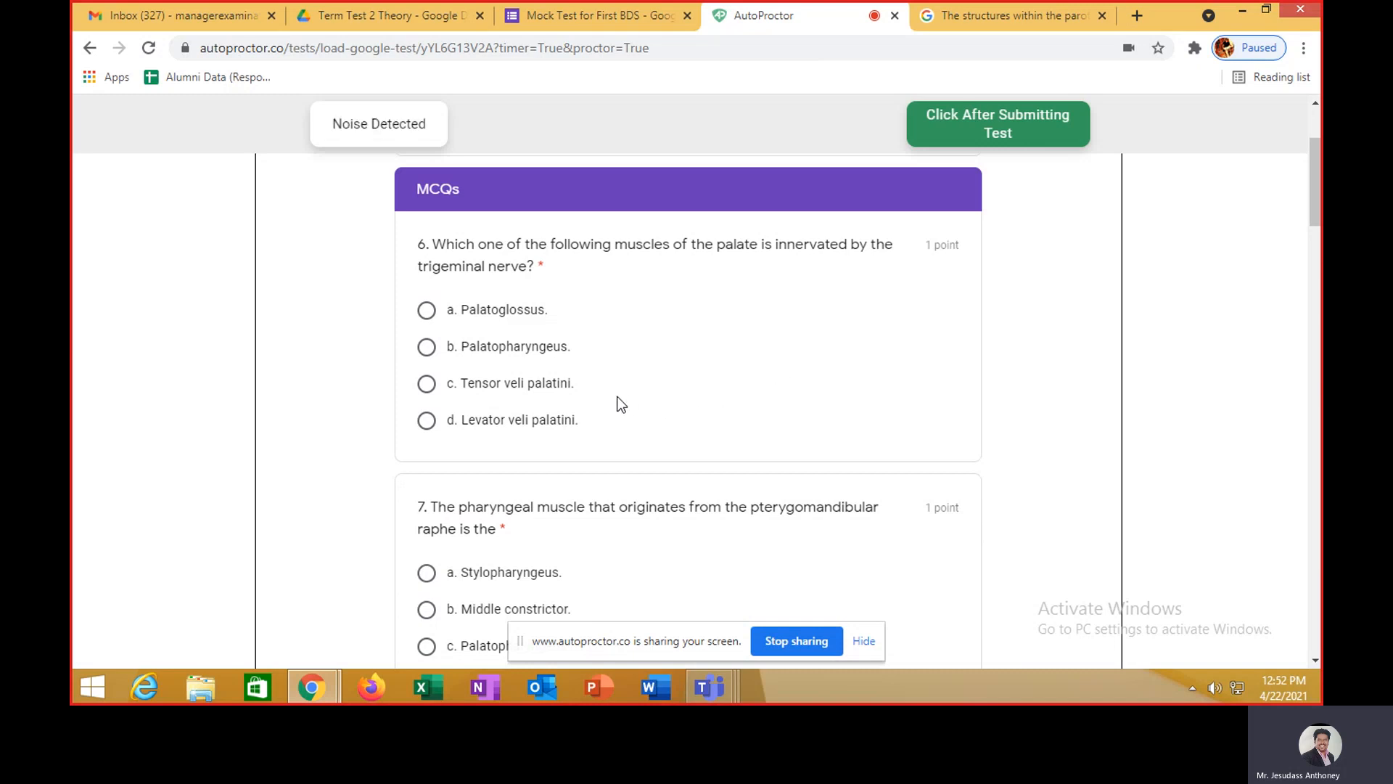
left_click(429, 421)
scroll(707, 372, "down", 3)
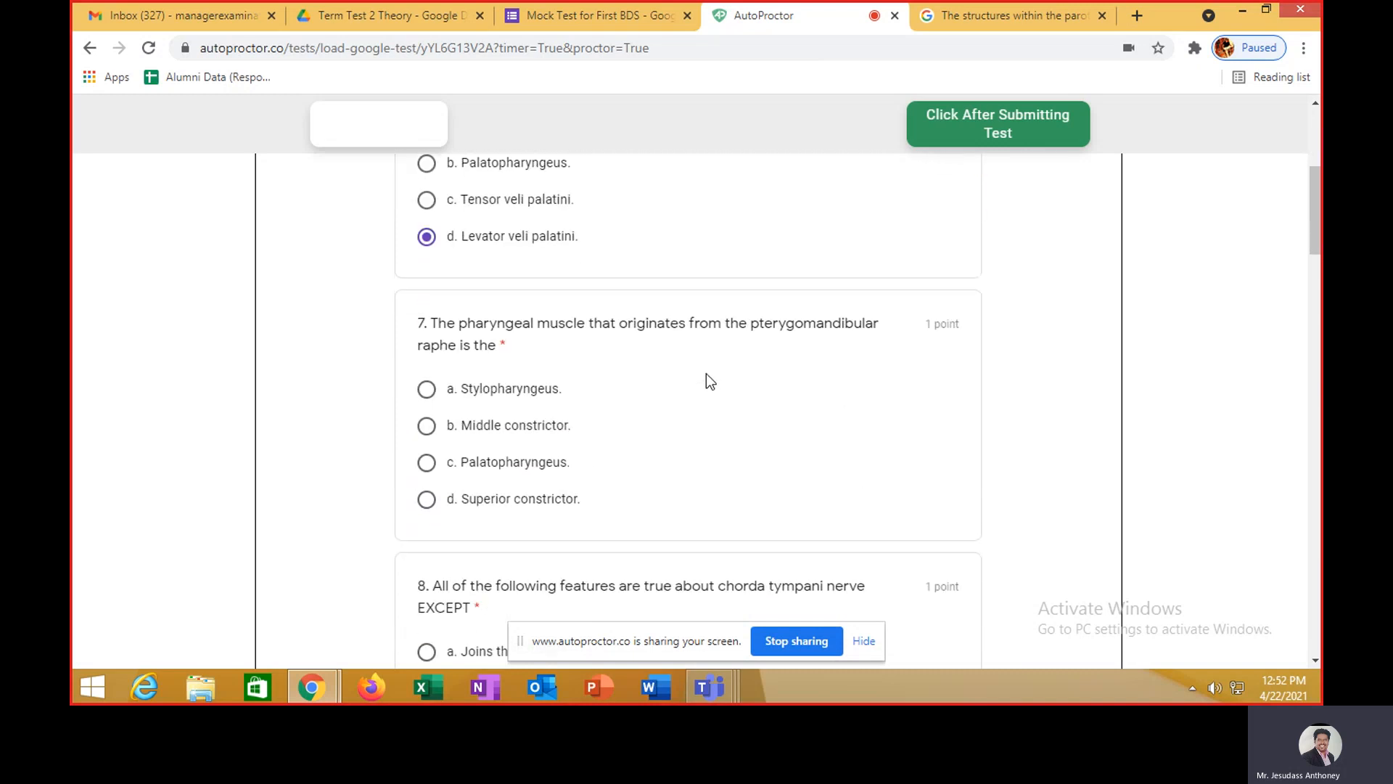
left_click(427, 426)
scroll(458, 413, "down", 4)
left_click(427, 412)
scroll(466, 456, "down", 5)
left_click(426, 360)
left_click(427, 514)
scroll(508, 493, "down", 5)
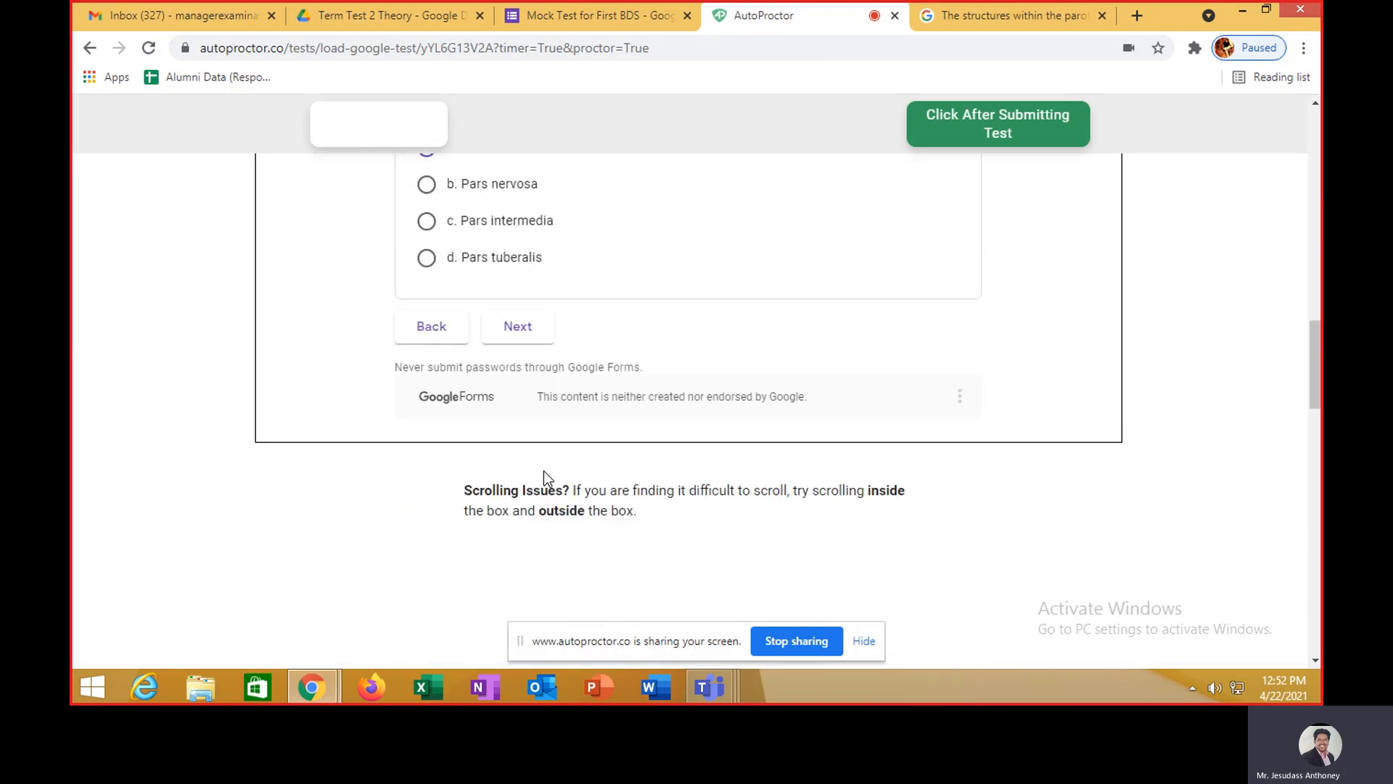
left_click(517, 333)
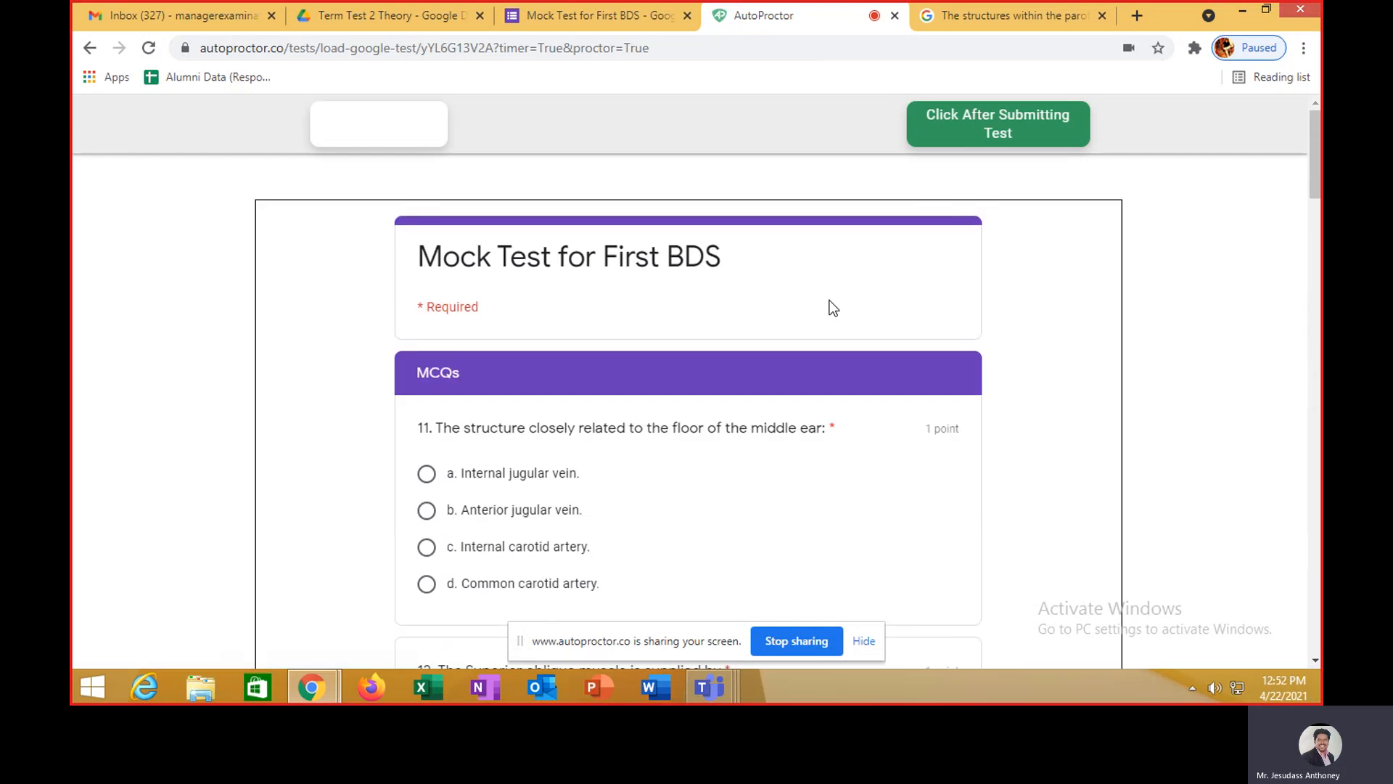
- Answer questions 11–15: Internal jugular vein, Trochlear nerve, Stylopharyngeus, Incus, Frontal sinus
scroll(605, 340, "down", 3)
left_click(427, 290)
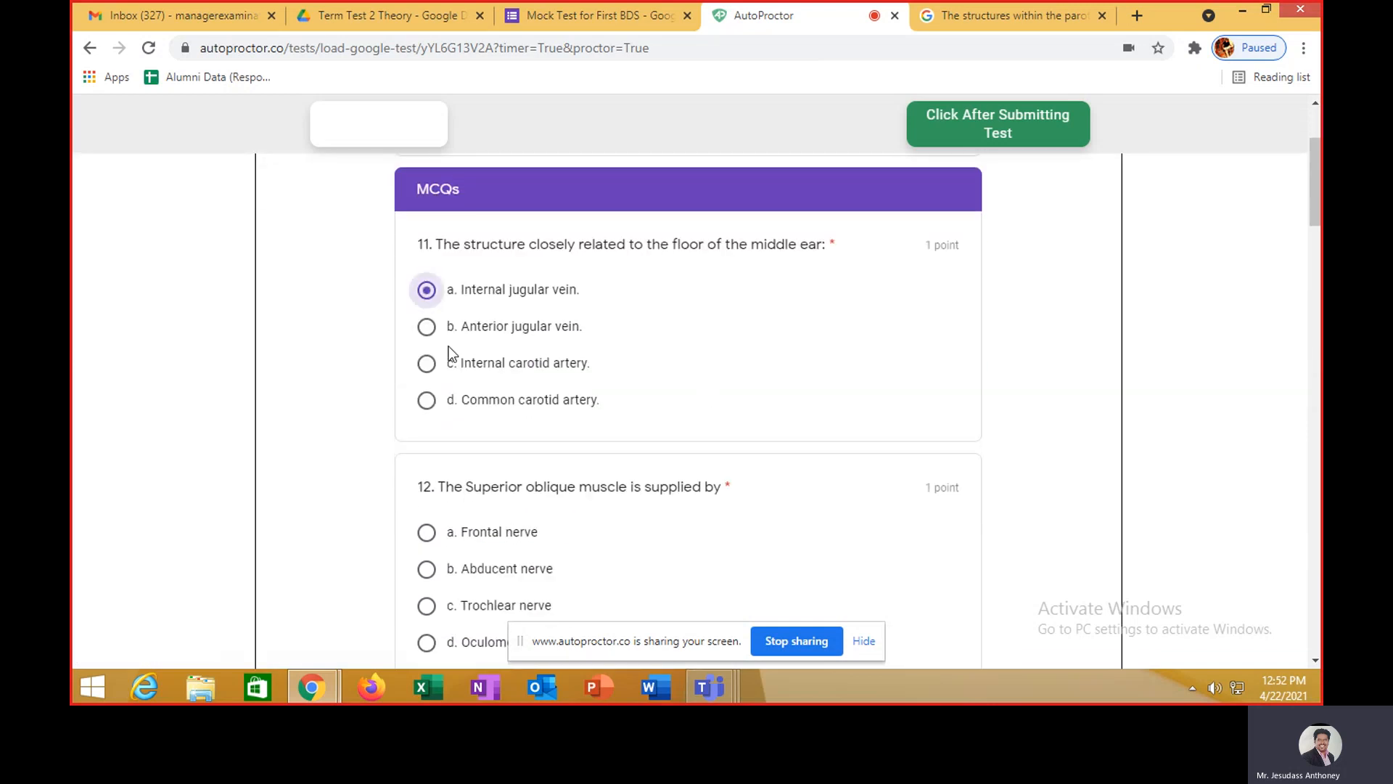
scroll(585, 377, "down", 5)
left_click(427, 239)
left_click(428, 428)
scroll(528, 453, "down", 3)
scroll(472, 428, "down", 1)
left_click(424, 399)
scroll(465, 464, "down", 5)
scroll(490, 489, "down", 1)
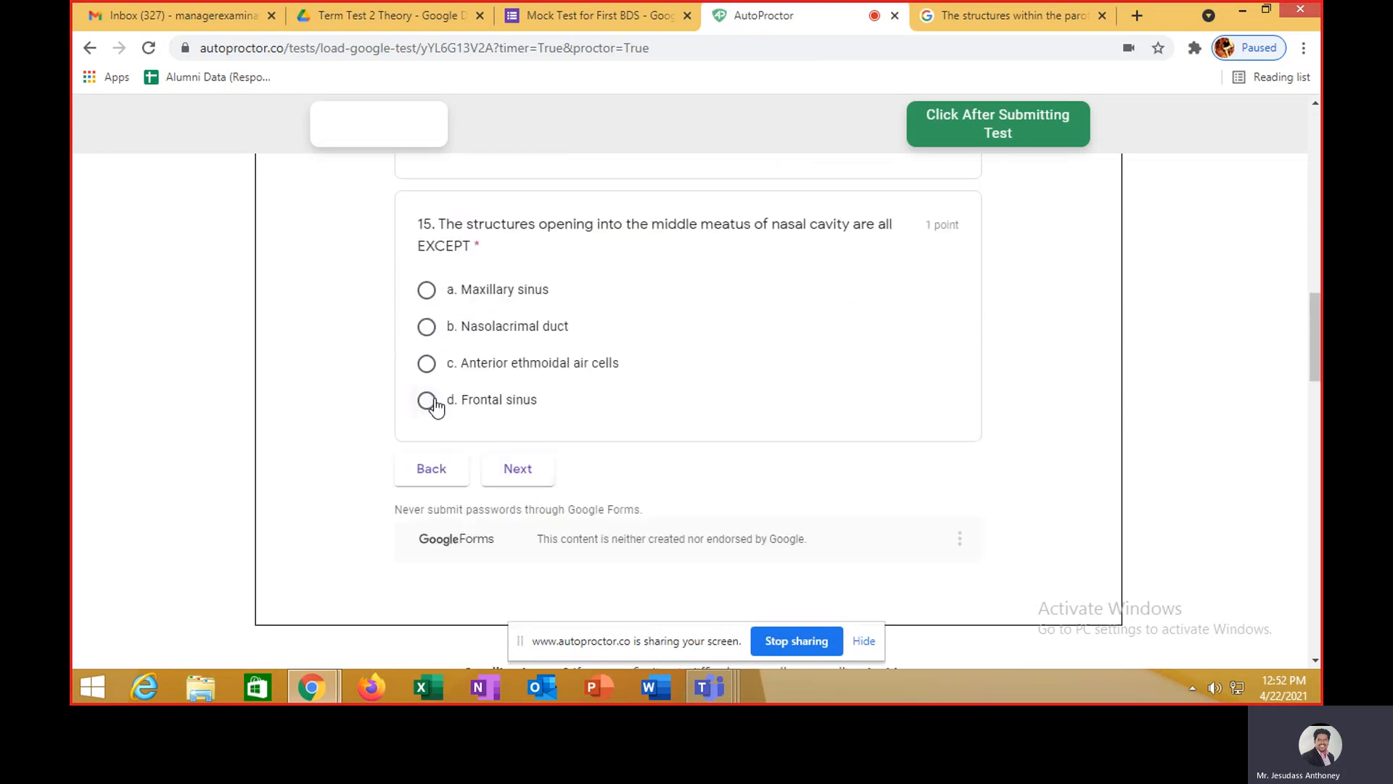
left_click(427, 399)
- Continue to the Short Answers section and scroll through its 2-point questions
left_click(535, 479)
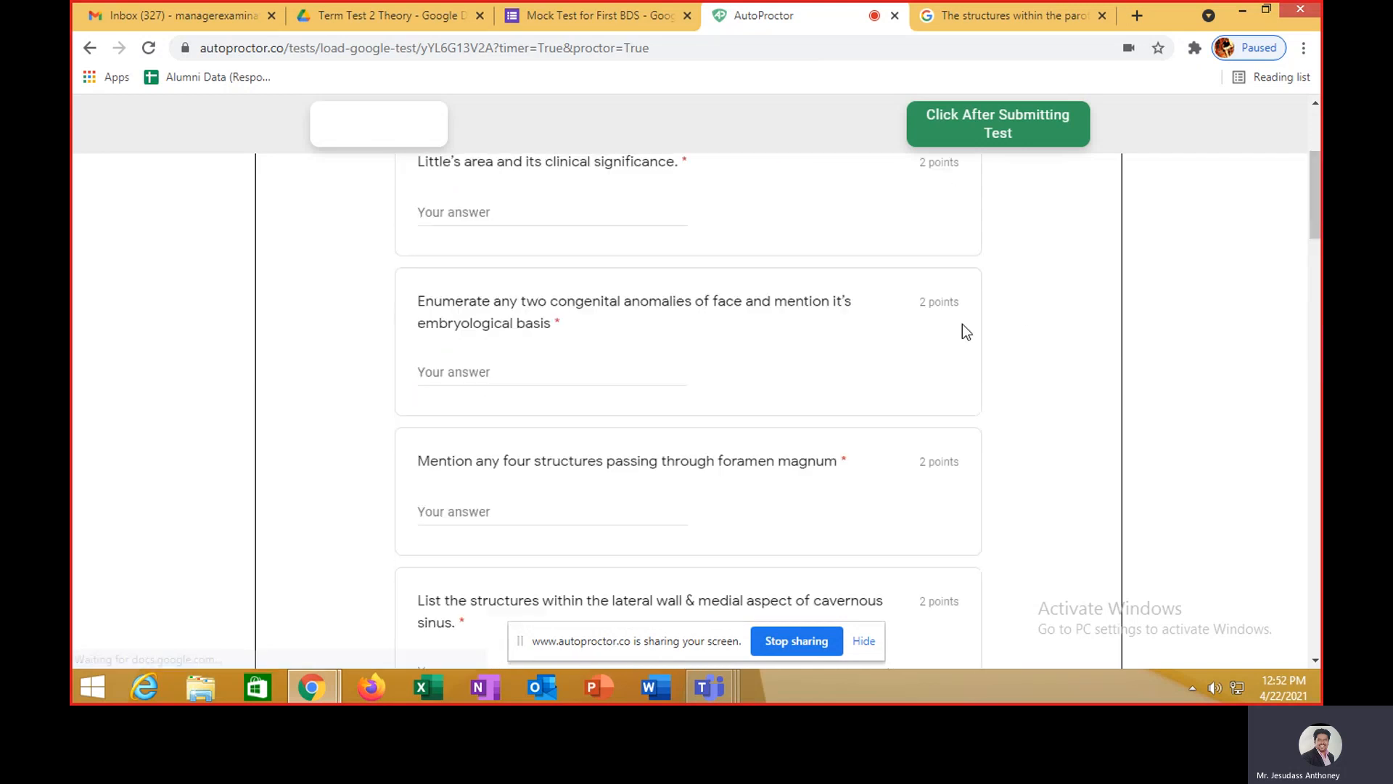
scroll(959, 331, "down", 2)
scroll(960, 326, "down", 2)
scroll(457, 273, "up", 1)
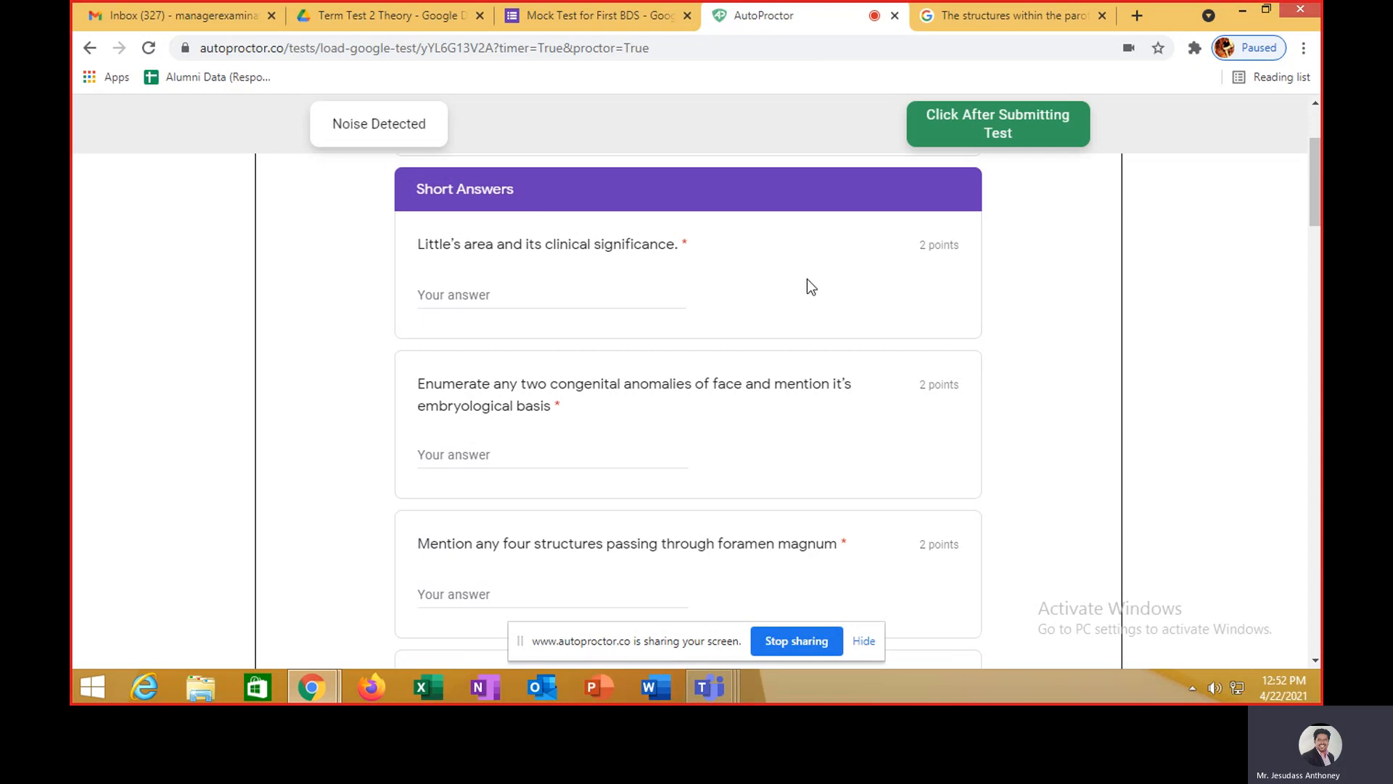
scroll(709, 271, "up", 1)
scroll(708, 272, "up", 1)
scroll(708, 272, "down", 2)
scroll(708, 272, "up", 1)
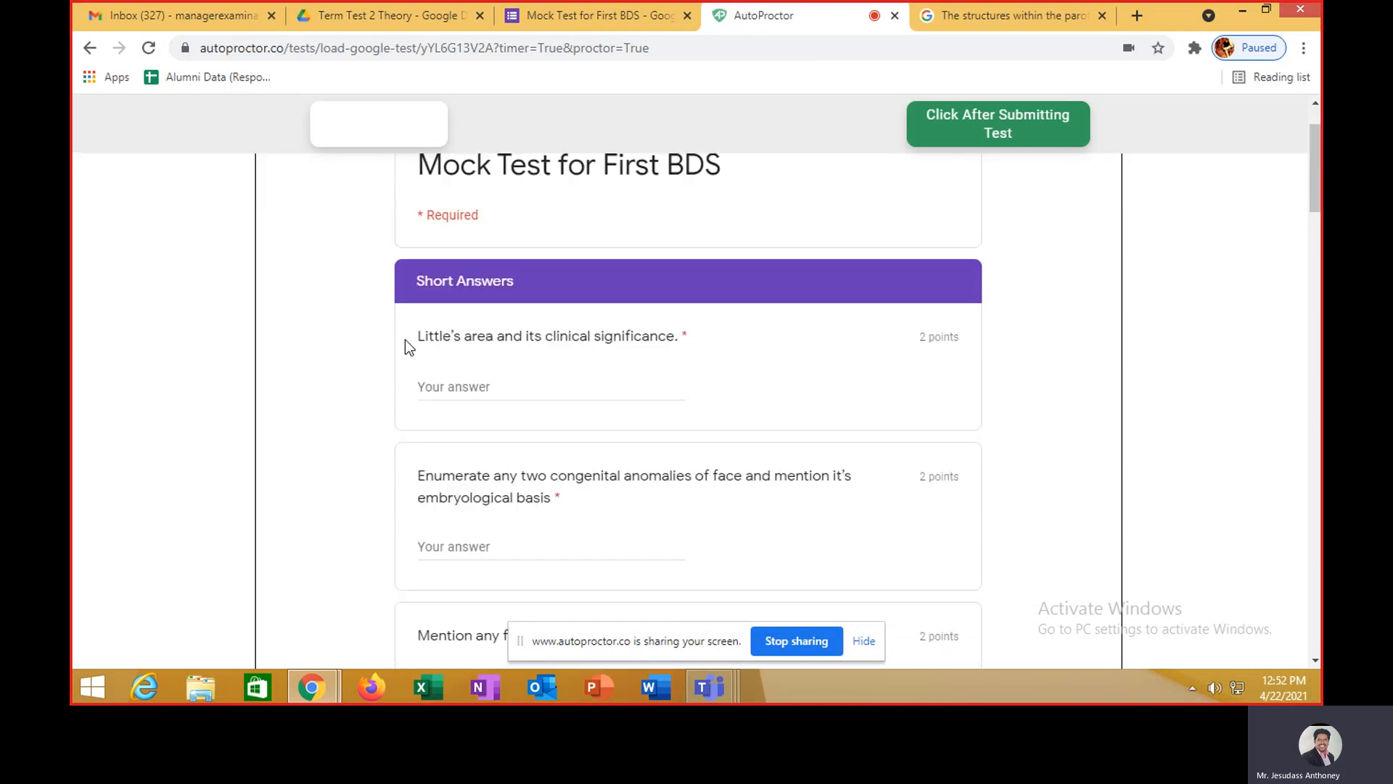
- Search Google for the Little's area question and paste the Kiesselbach's plexus snippet as the first answer
left_click_drag(420, 335, 675, 337)
key("ctrl+c")
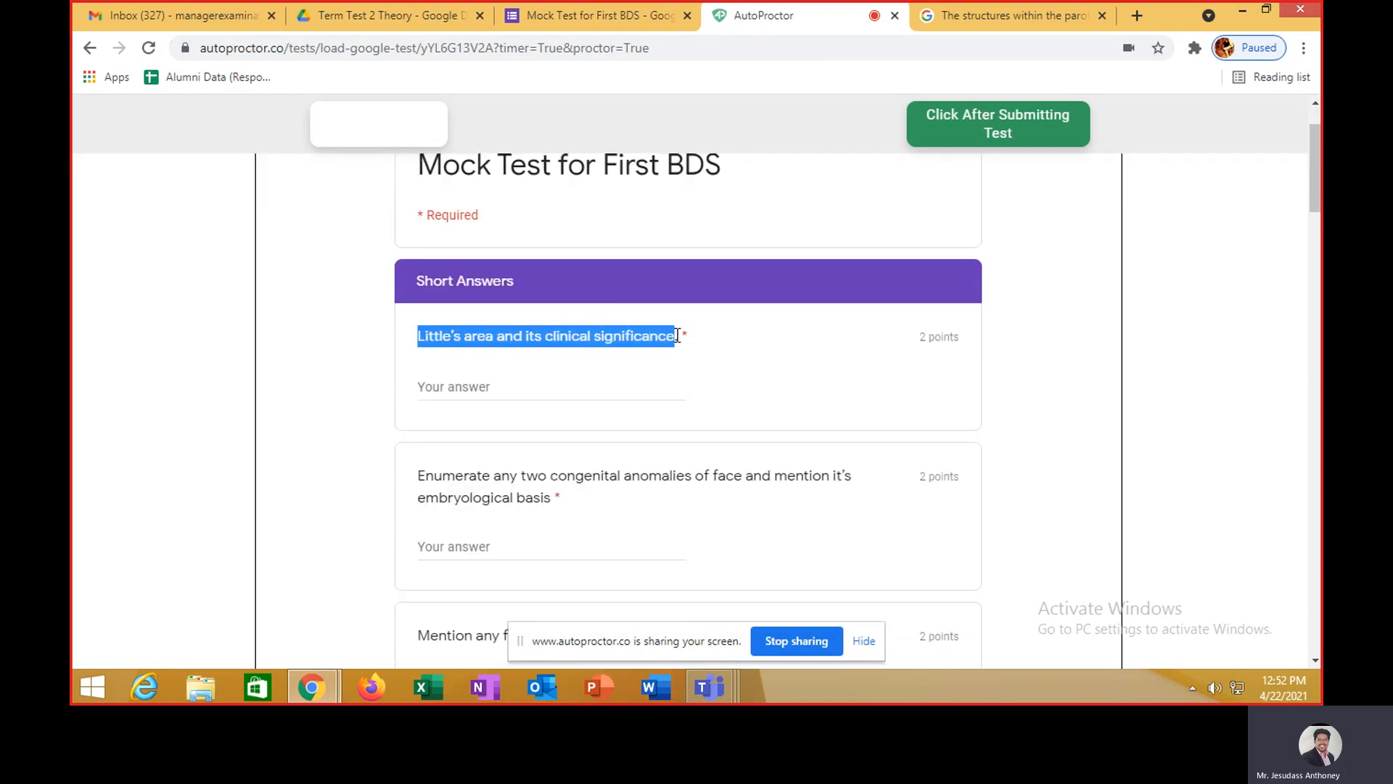
left_click(1045, 17)
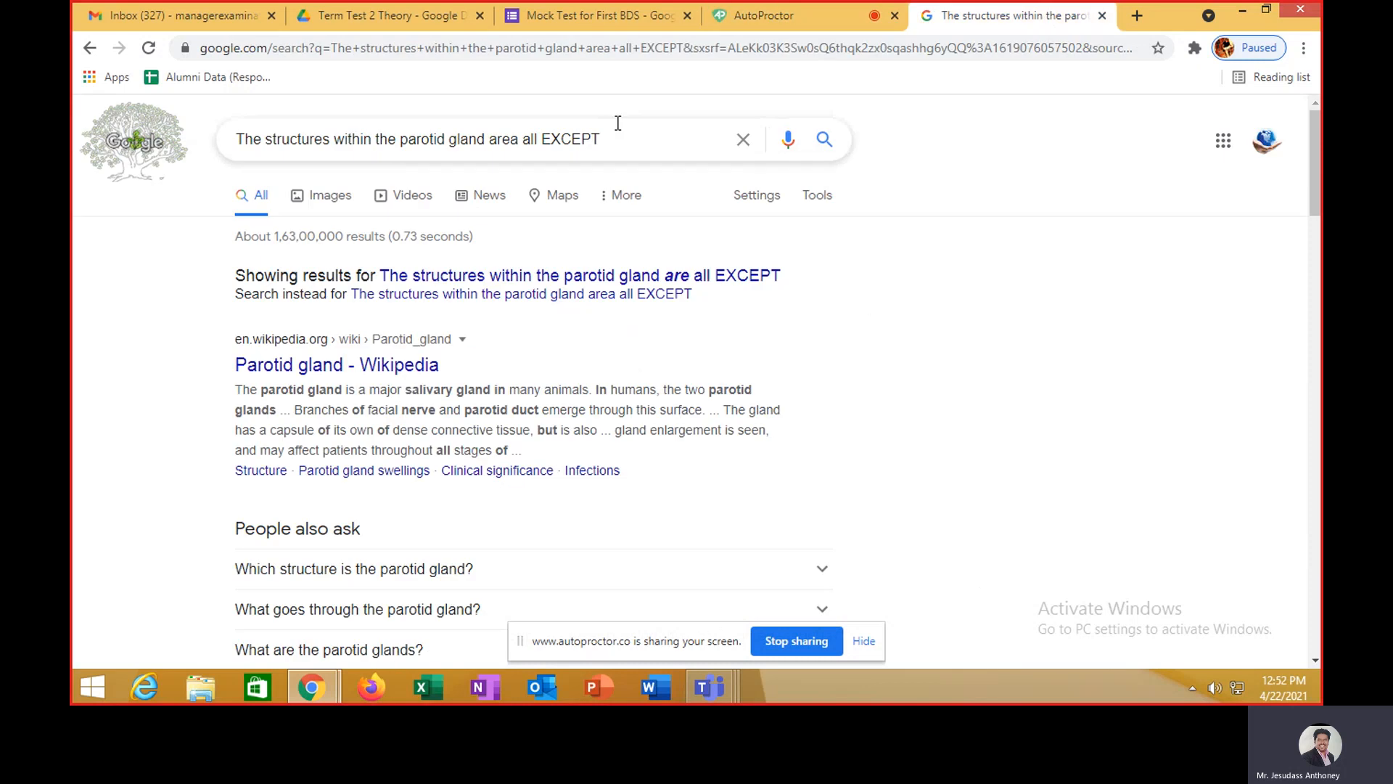
left_click_drag(605, 140, 203, 158)
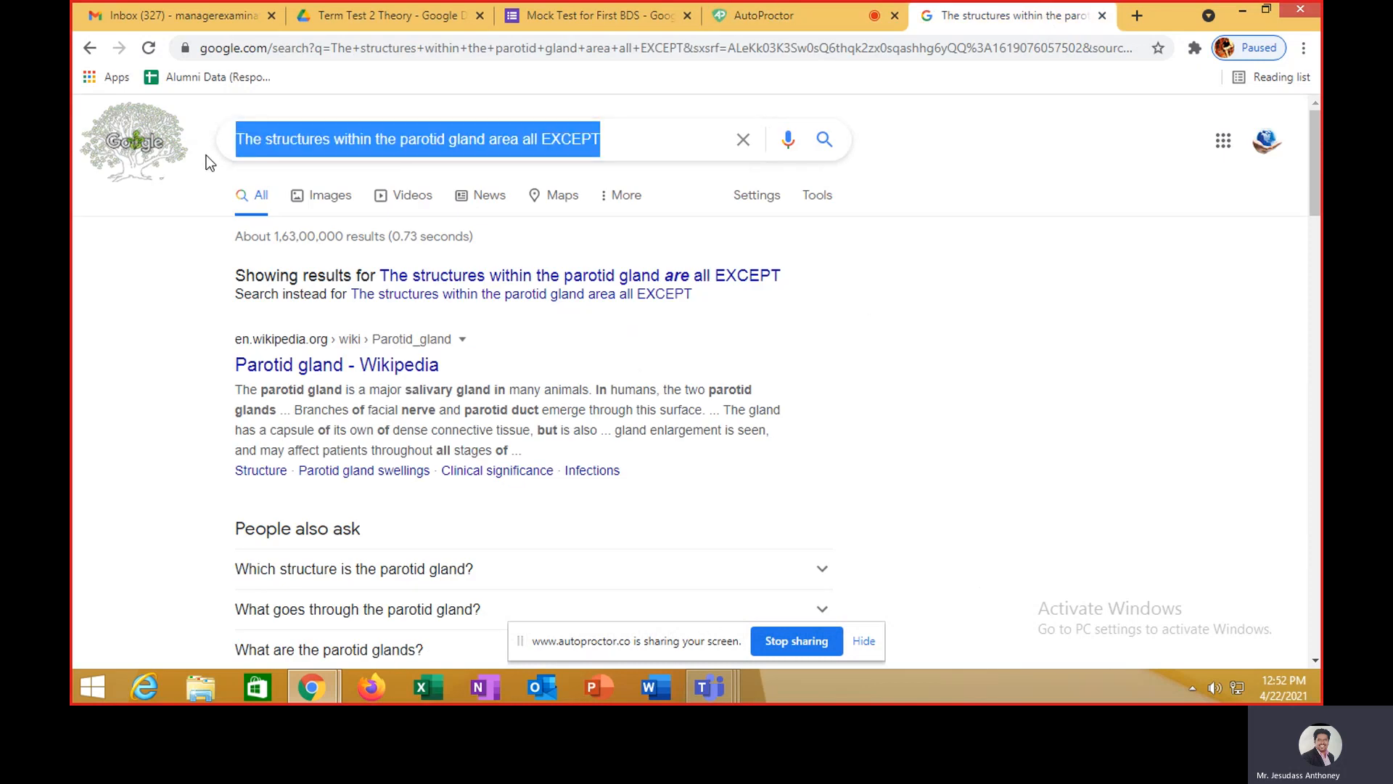
key("ctrl+v")
key("Return")
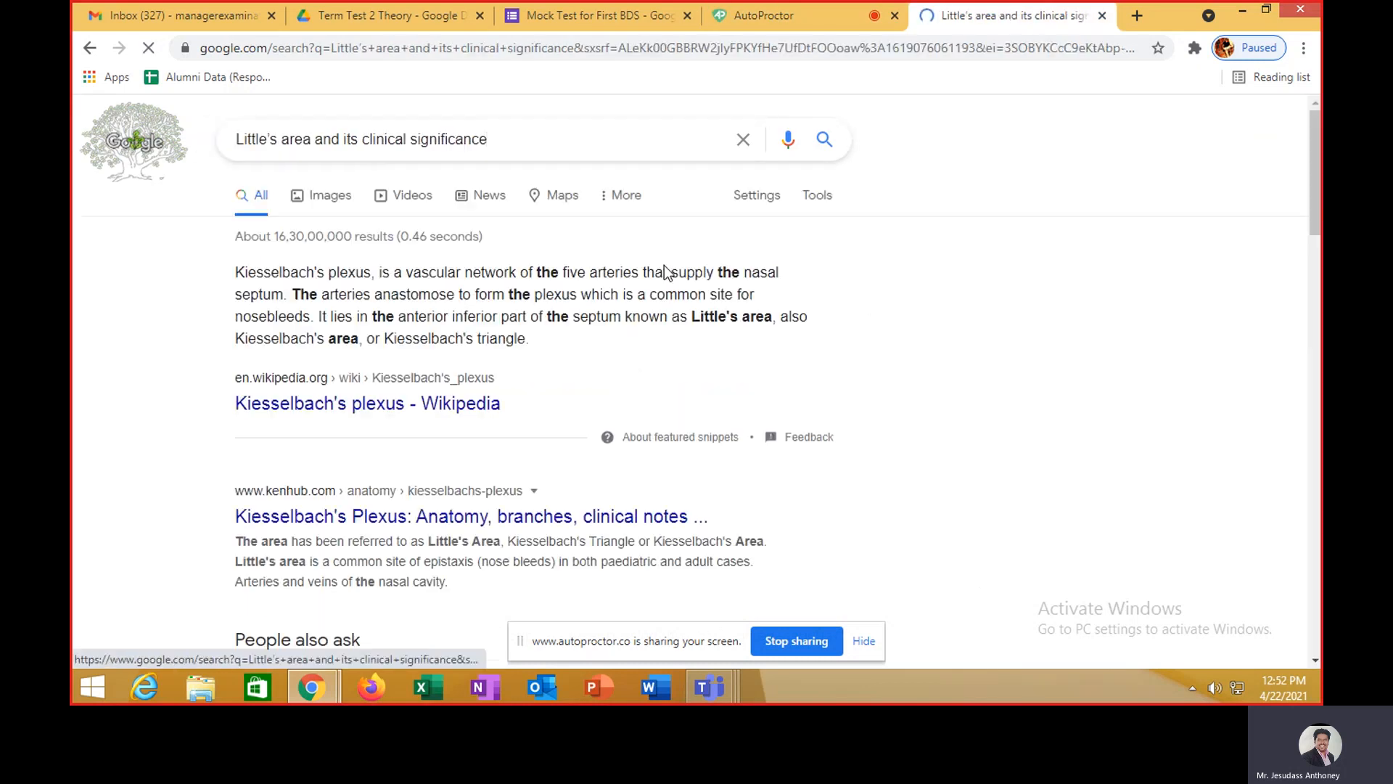
left_click_drag(236, 272, 528, 342)
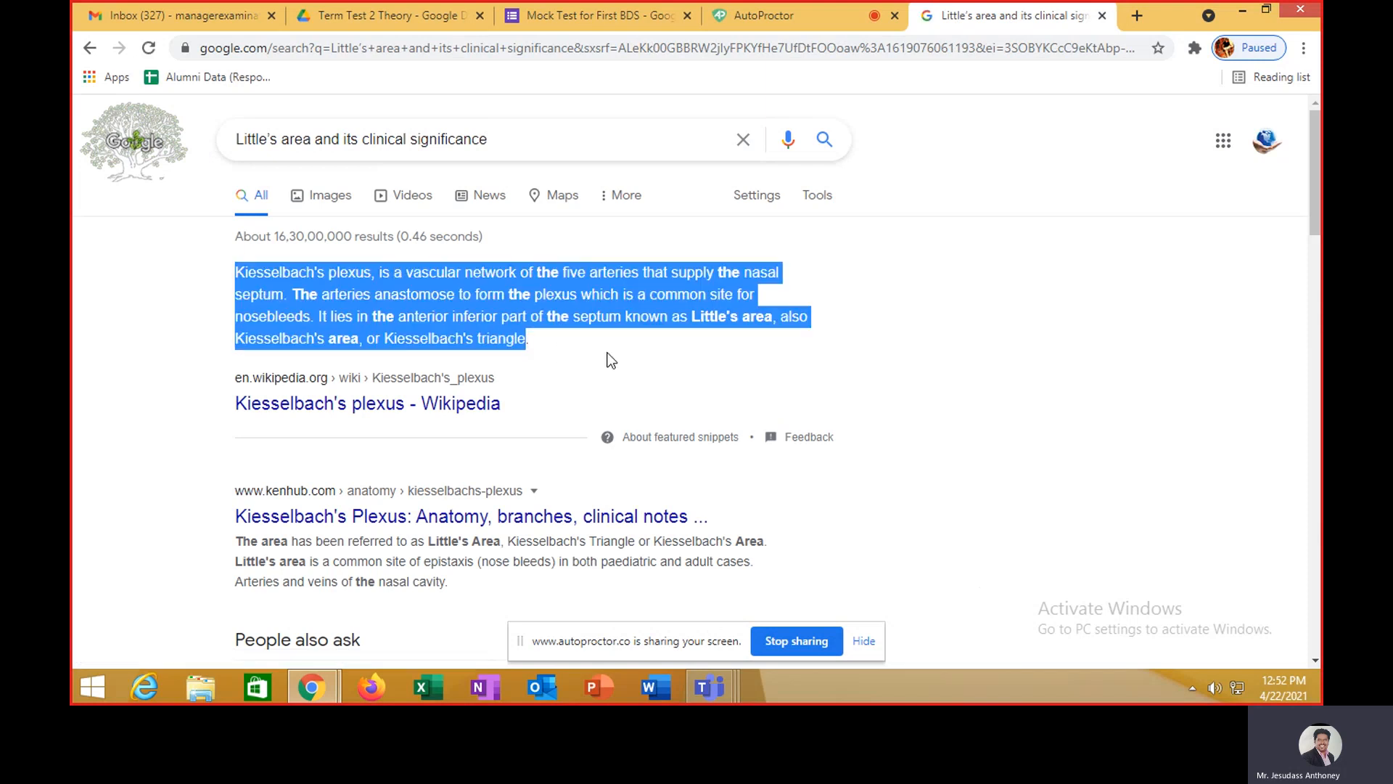
left_click(838, 19)
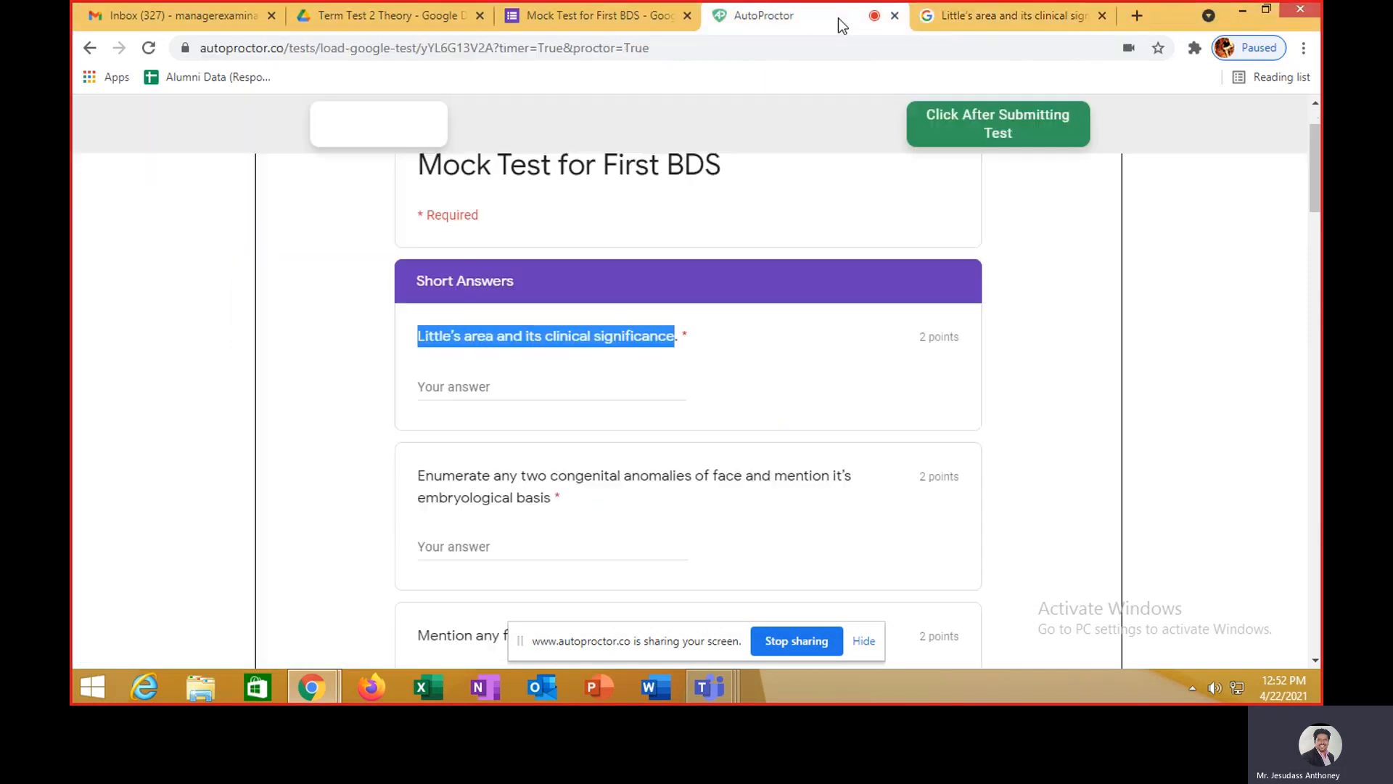
left_click(582, 380)
key("ctrl+v")
- Fill the congenital anomalies and foramen magnum answers with filler text
scroll(664, 438, "down", 3)
left_click(582, 365)
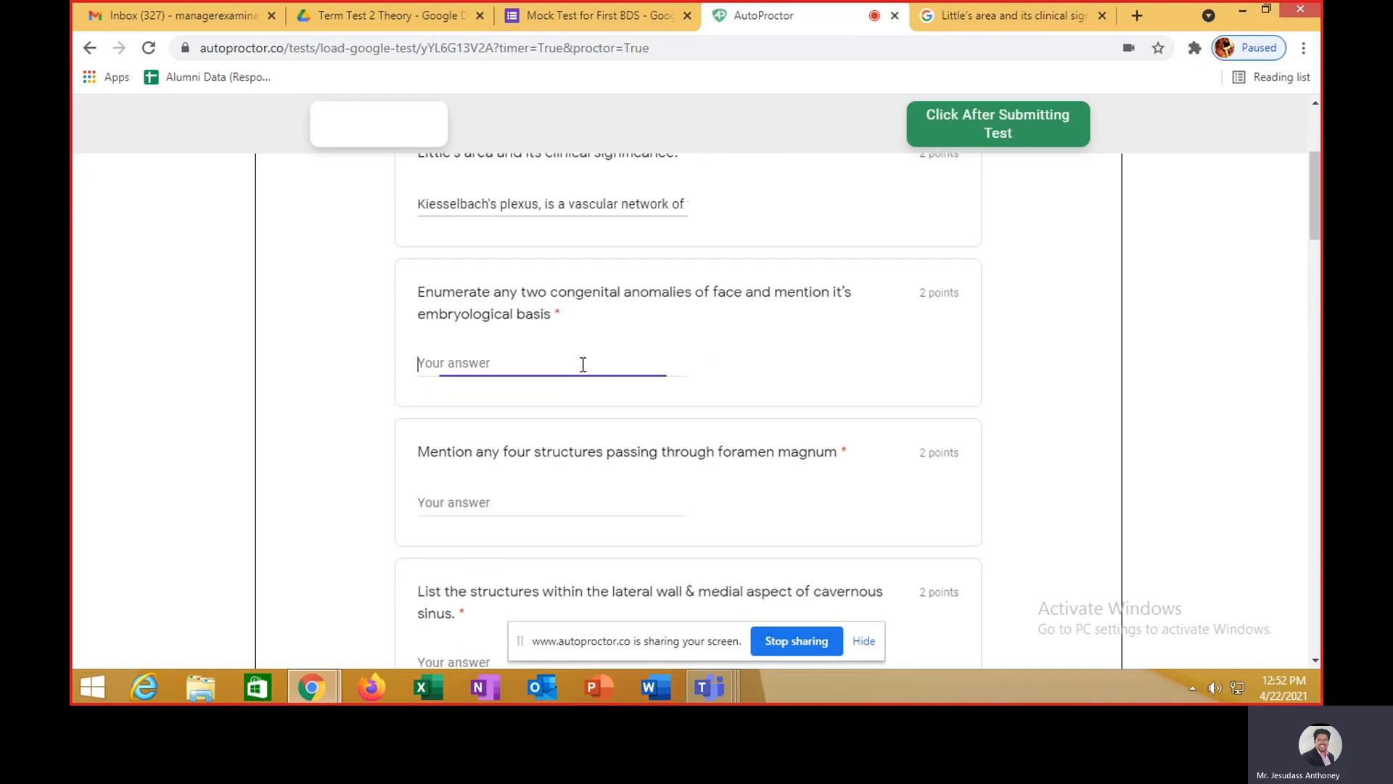
type("sdffkds")
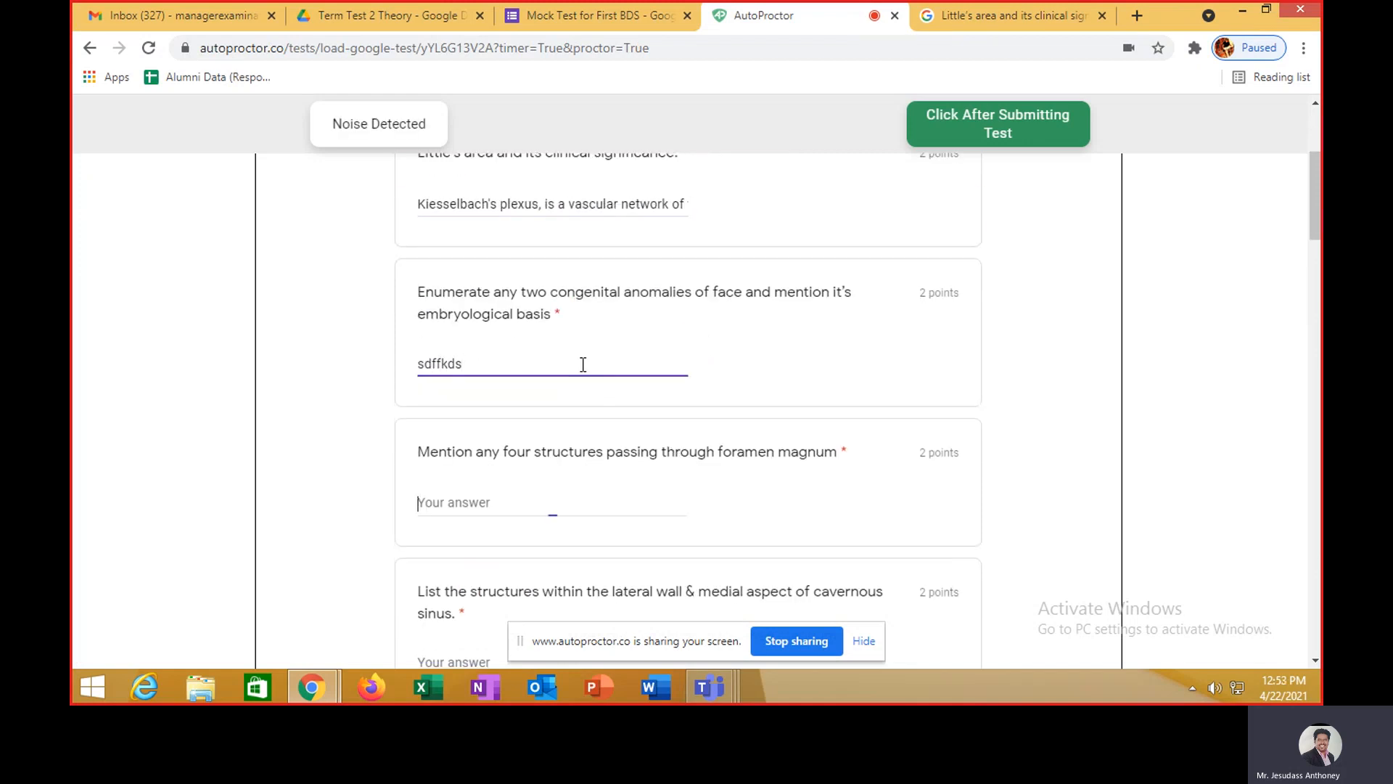
key("Tab")
type("l;ksd;lfk;'")
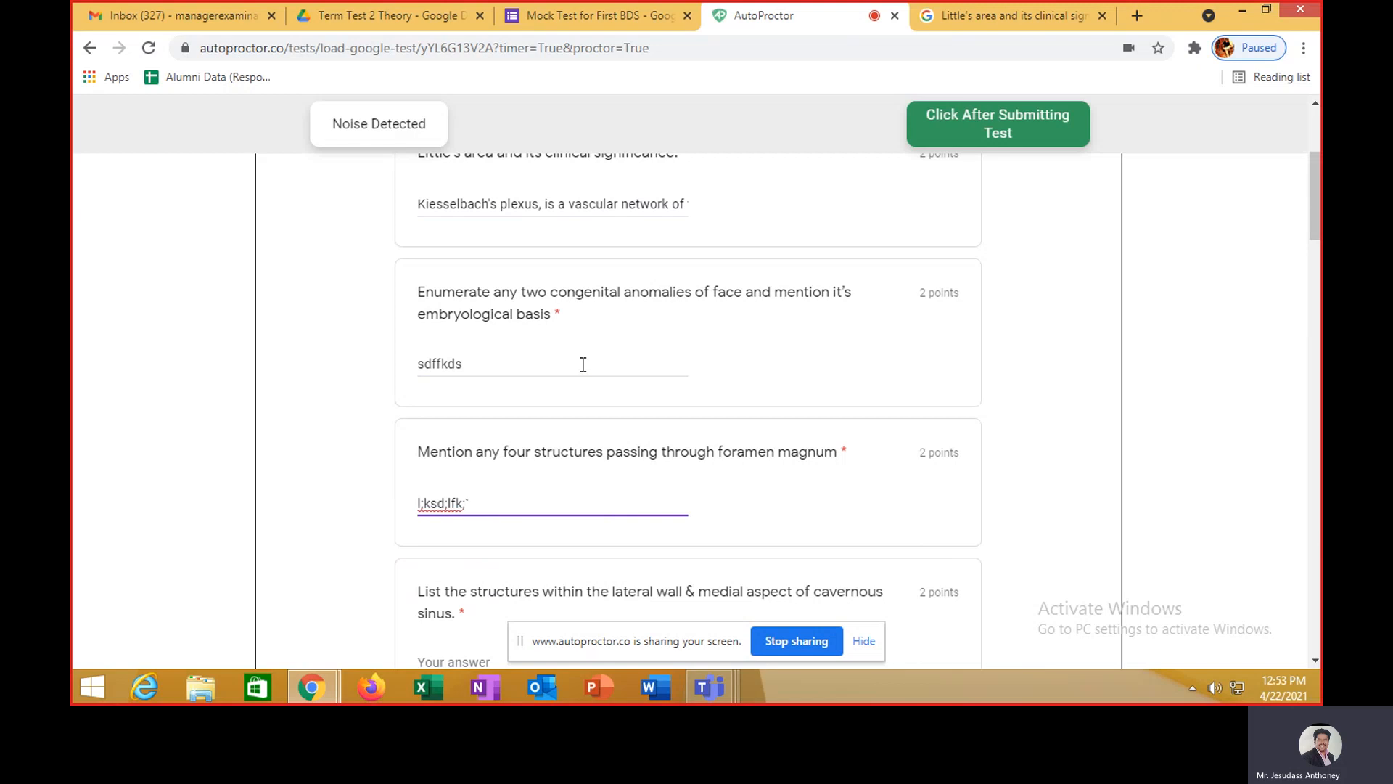
- Fill the cavernous sinus and histological differences answers with filler text and submit the test
scroll(581, 365, "down", 6)
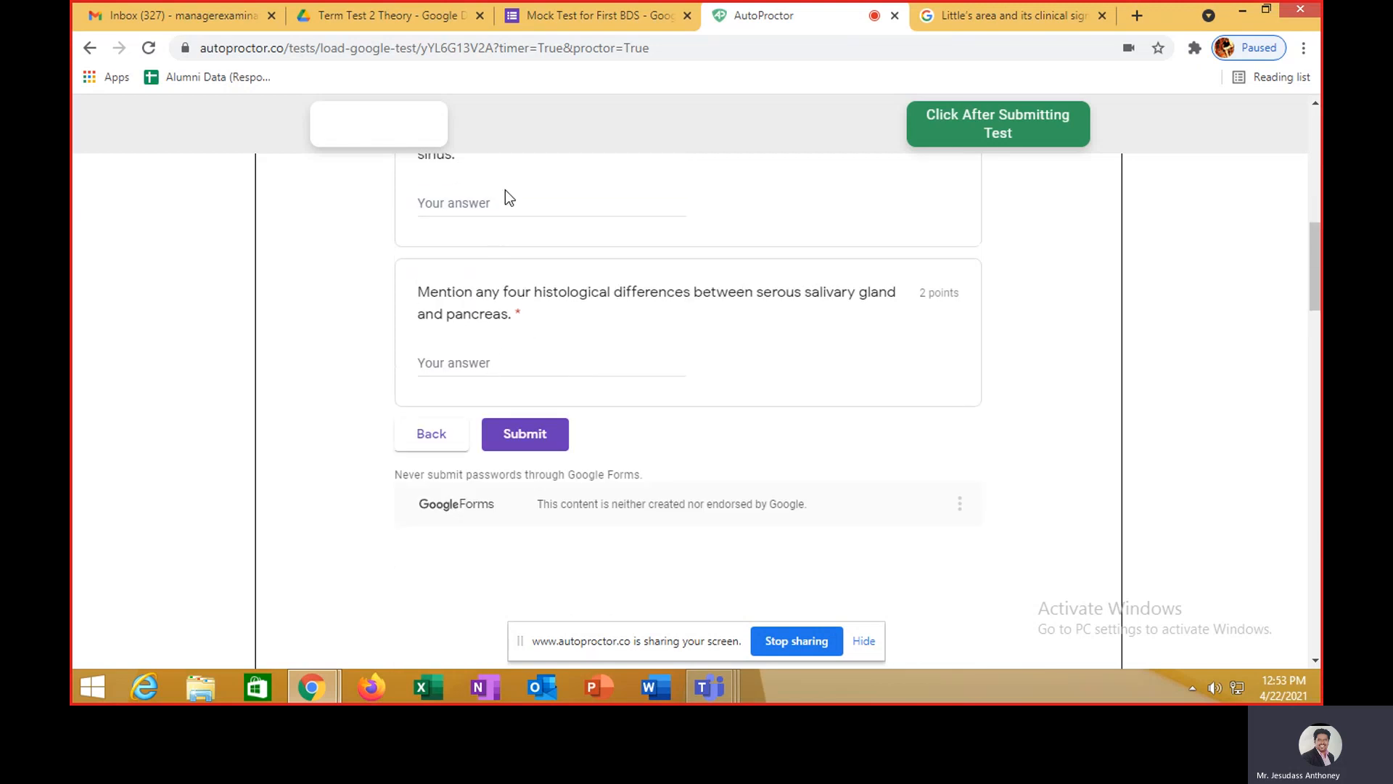
left_click(445, 205)
type("af;lkg;lfg")
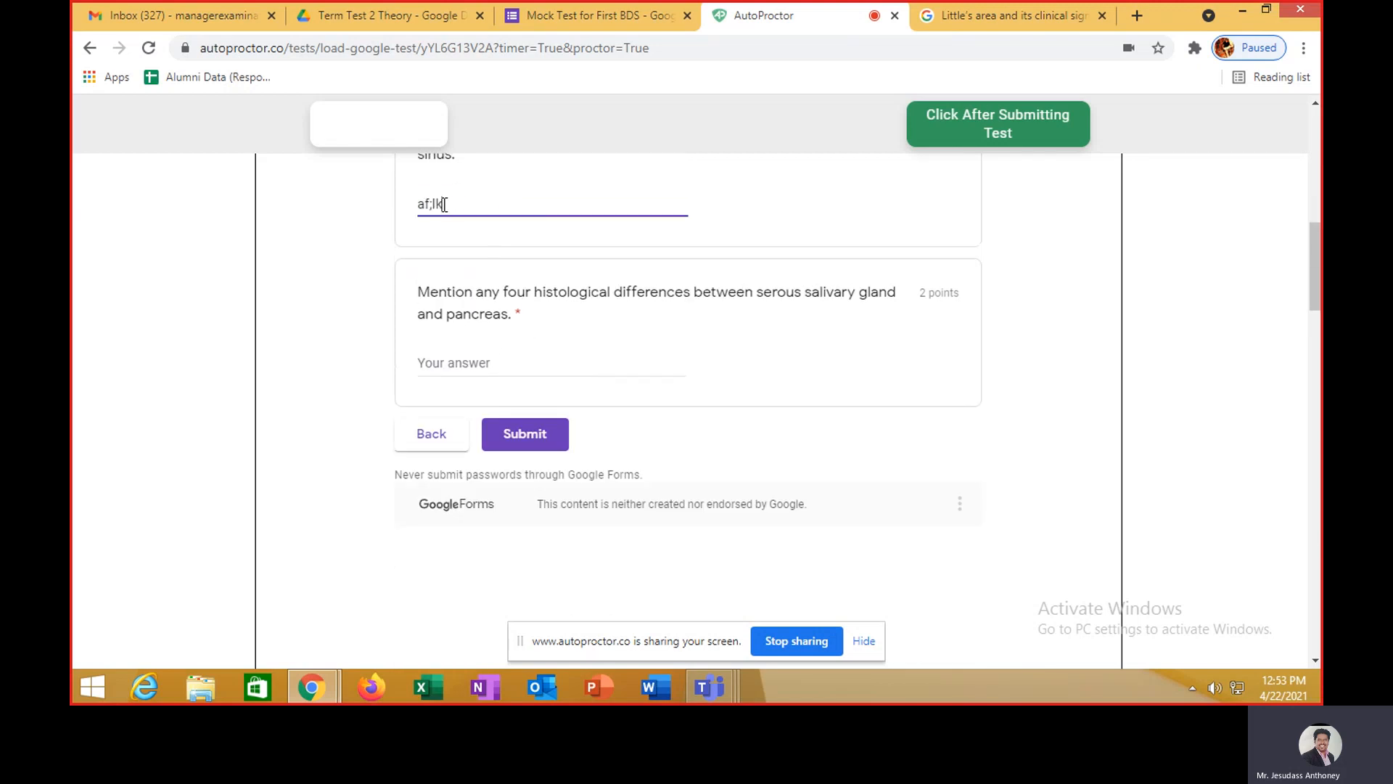
left_click(516, 364)
type("fskj'dfk;;df")
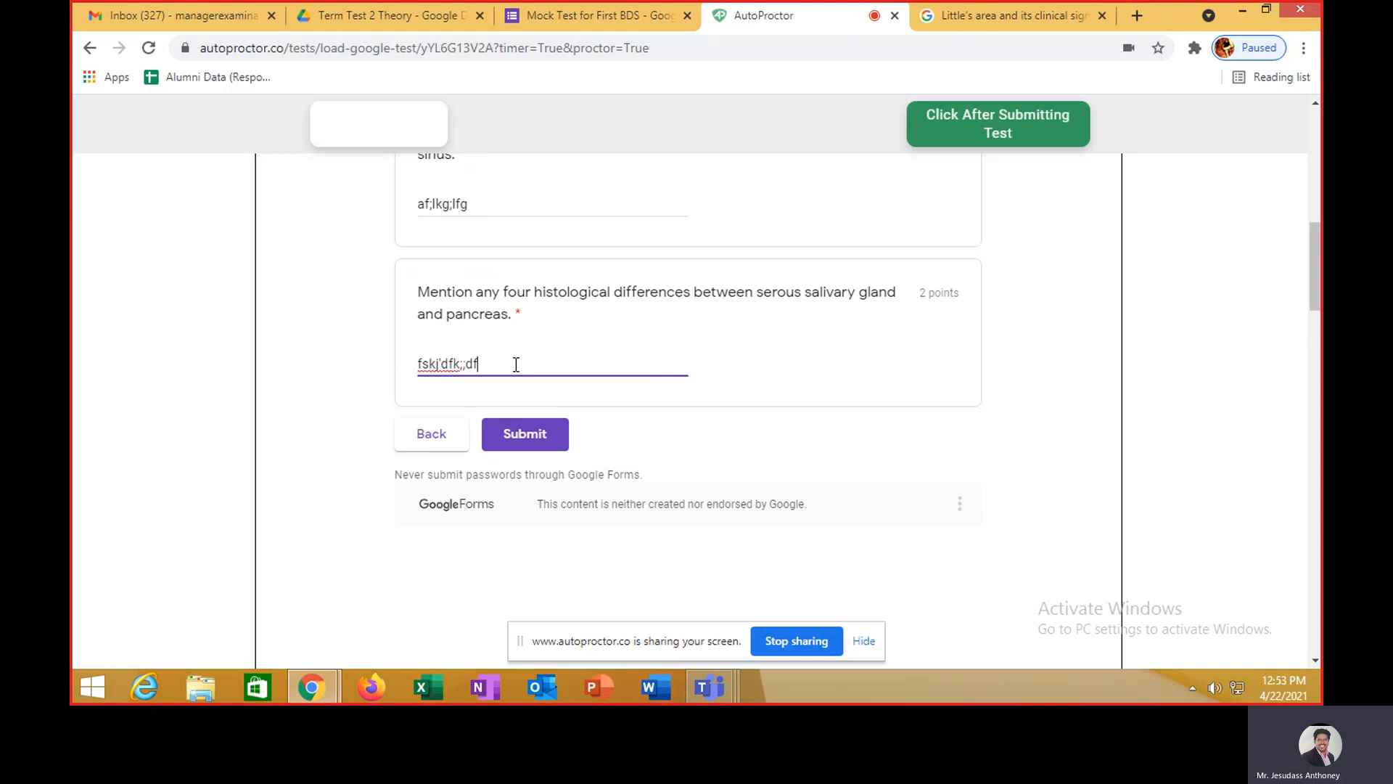
left_click(527, 436)
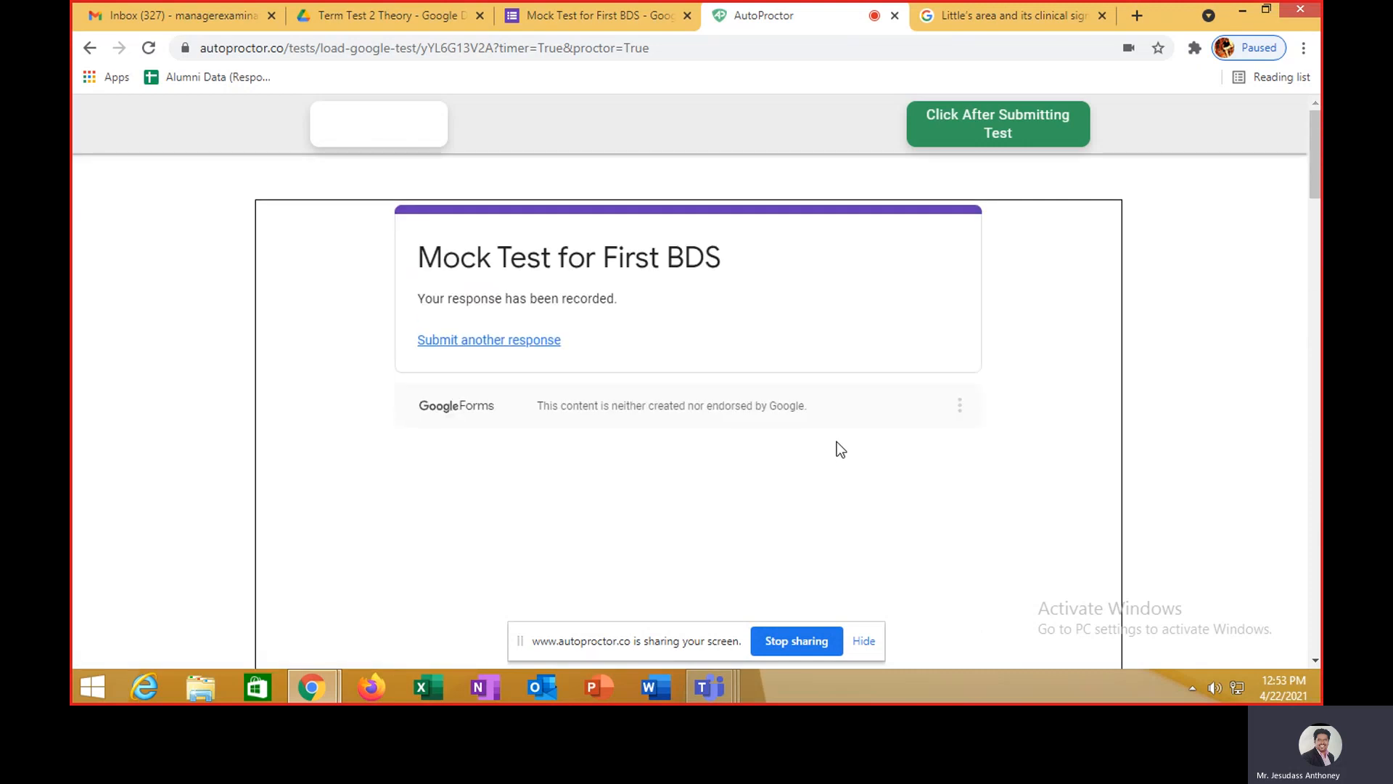
- Tell AutoProctor the test is submitted, confirm 'Yes, have finished Submitting', and close the test tab
left_click(973, 131)
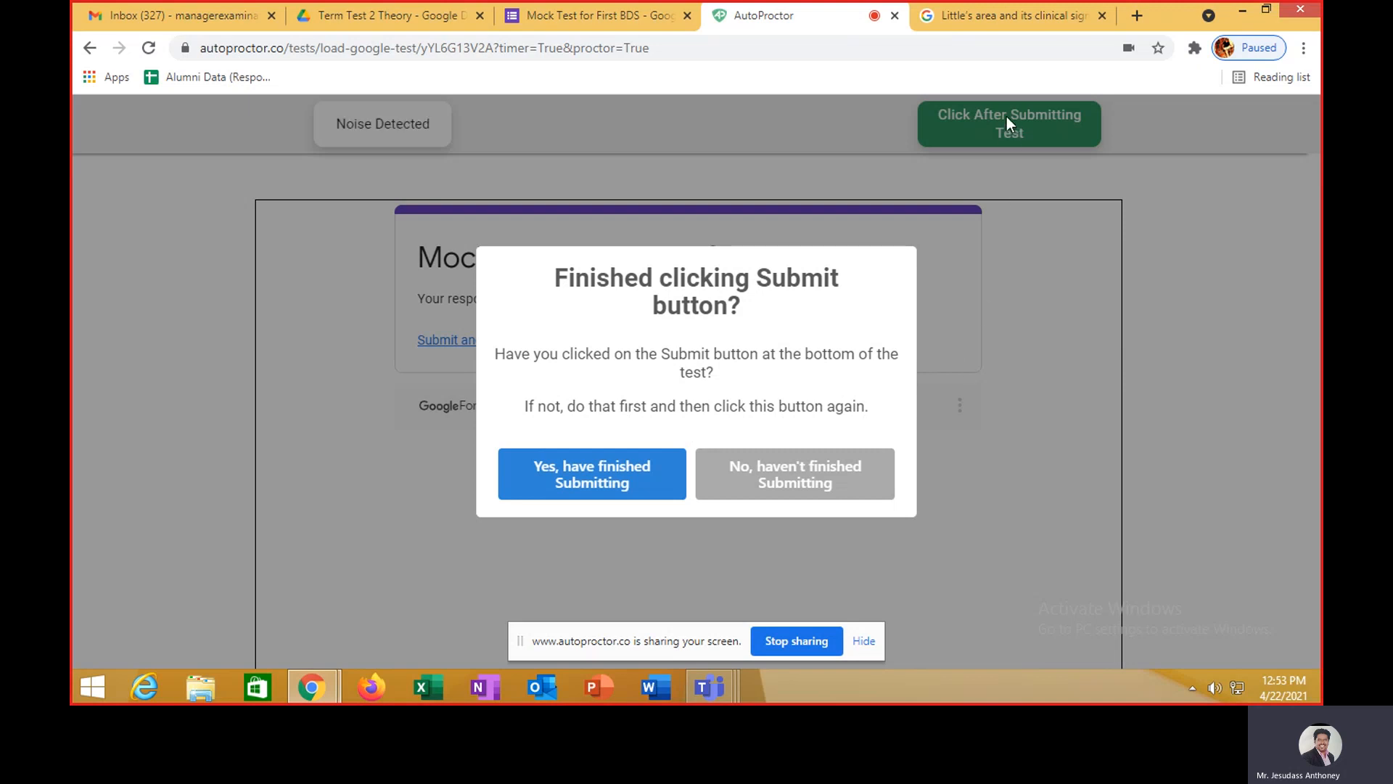
left_click(628, 490)
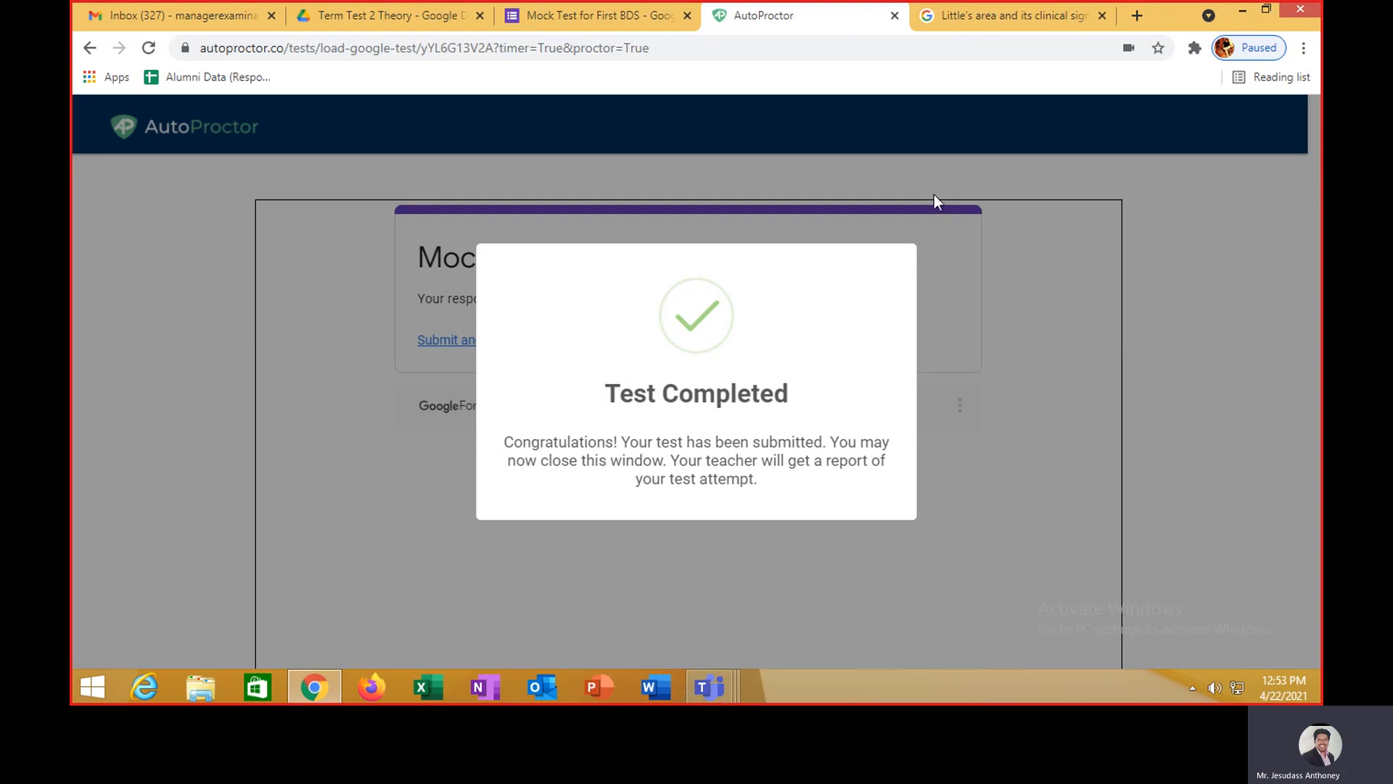
left_click(894, 16)
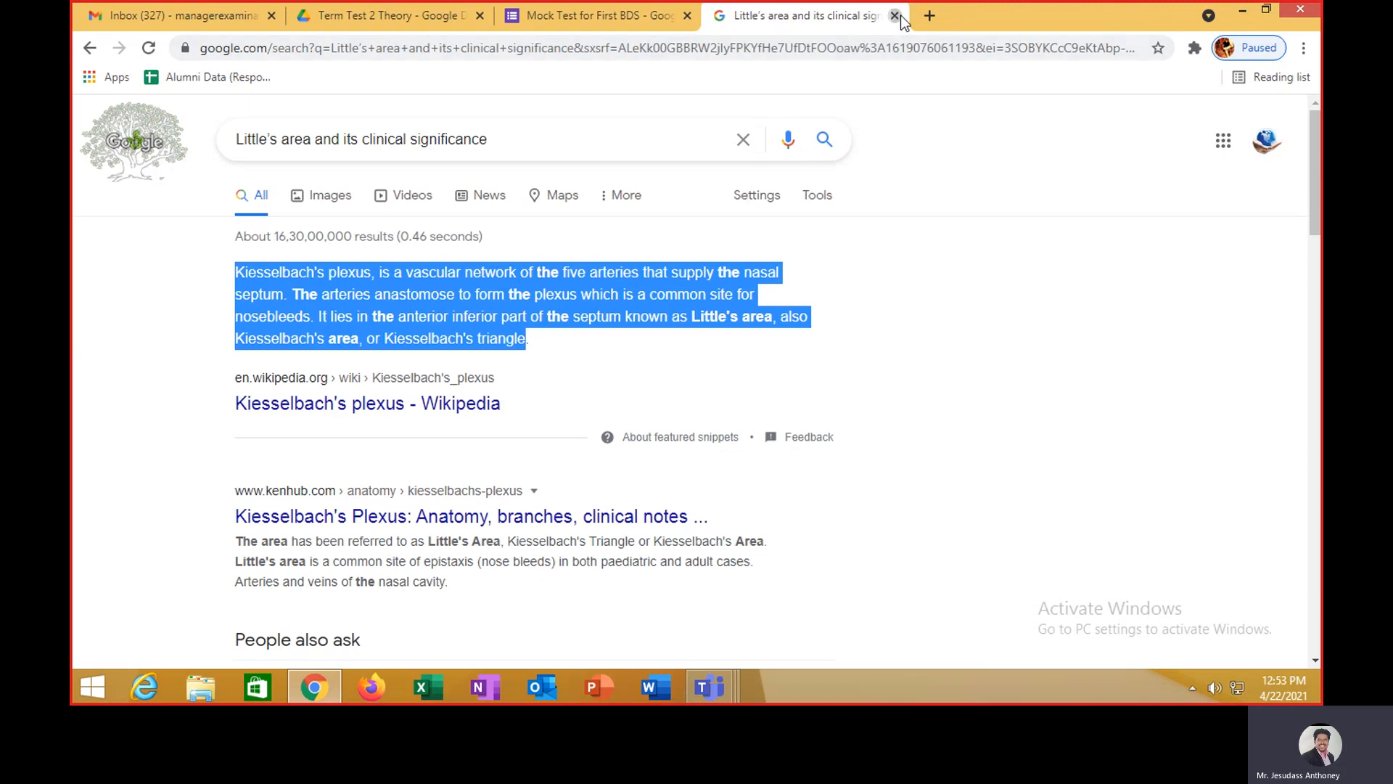
- Close the Little's area search tab and the proctoring and theme side panels
left_click(897, 15)
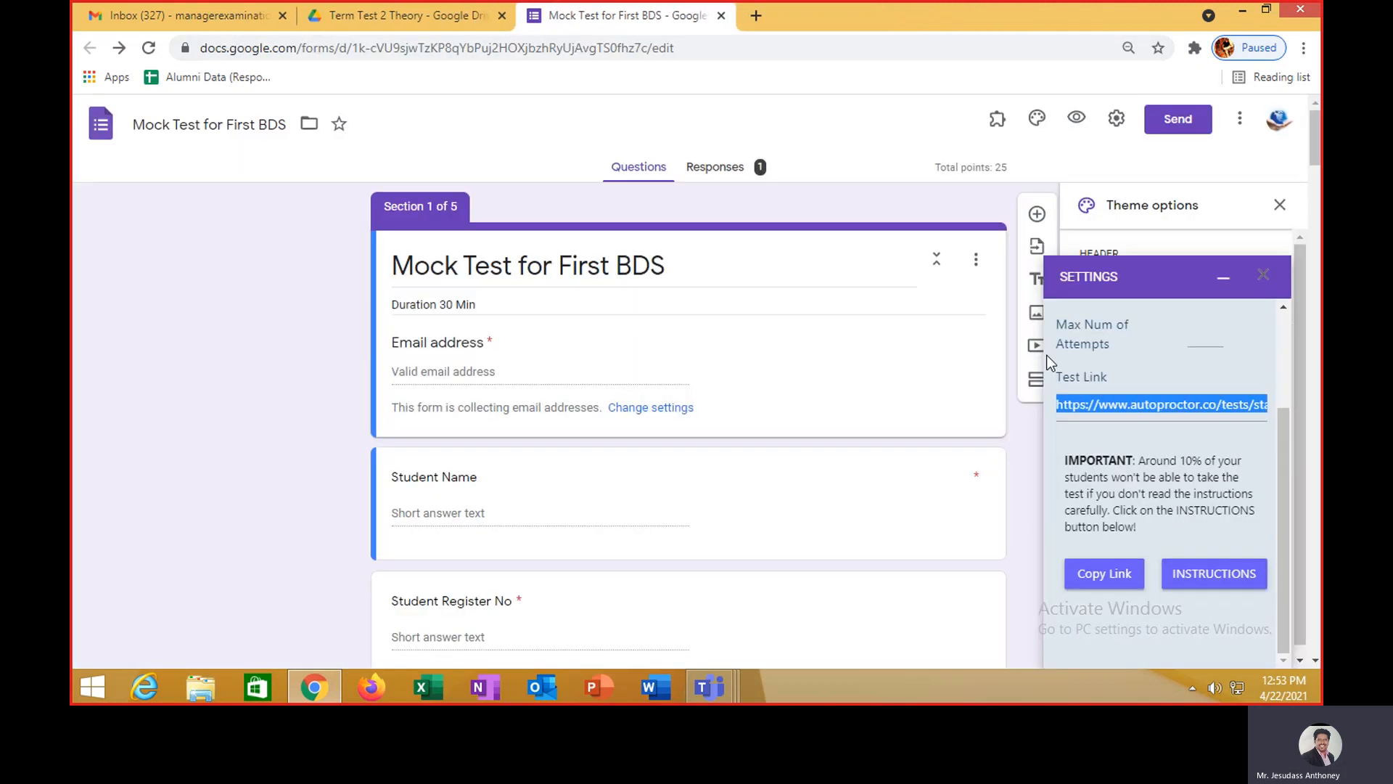
left_click(1263, 275)
left_click(1279, 206)
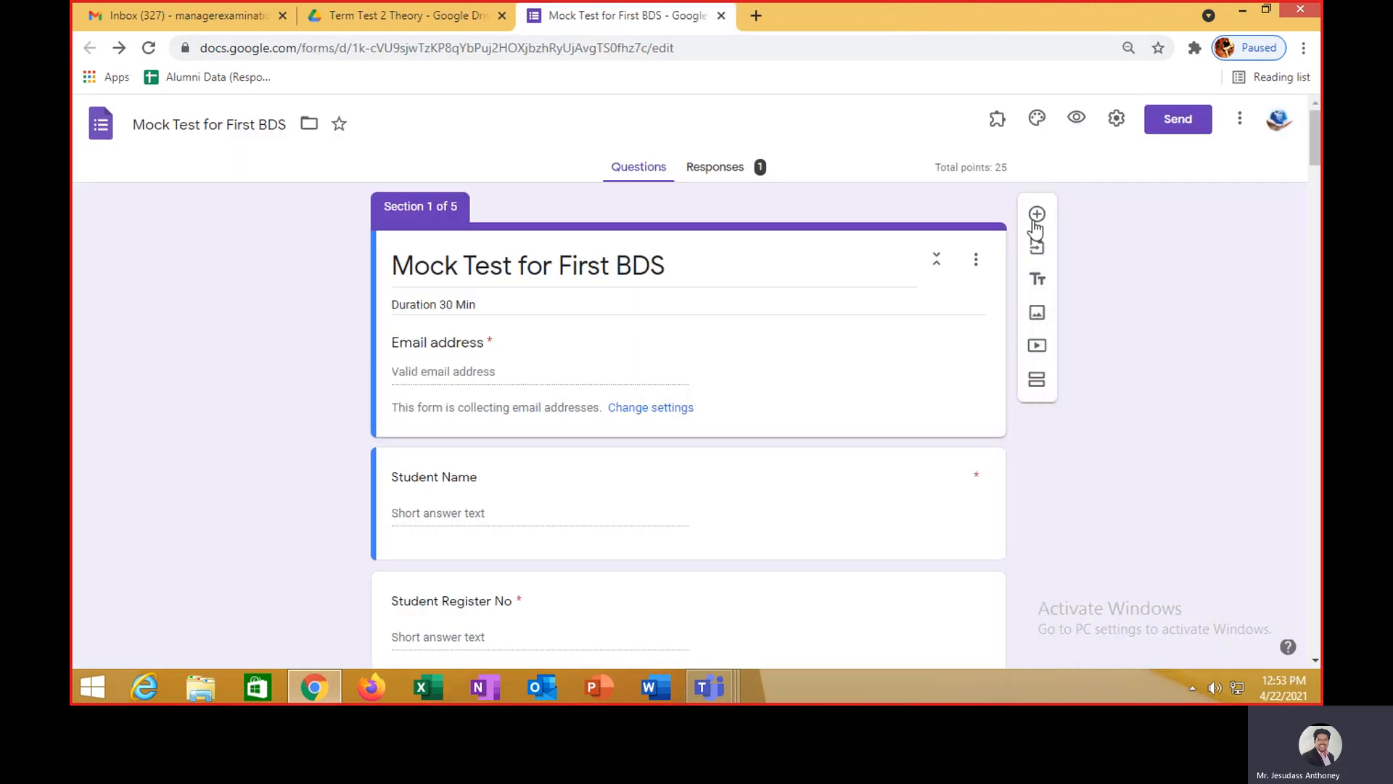
- Open the form's Responses and scroll through the response summary
left_click(716, 166)
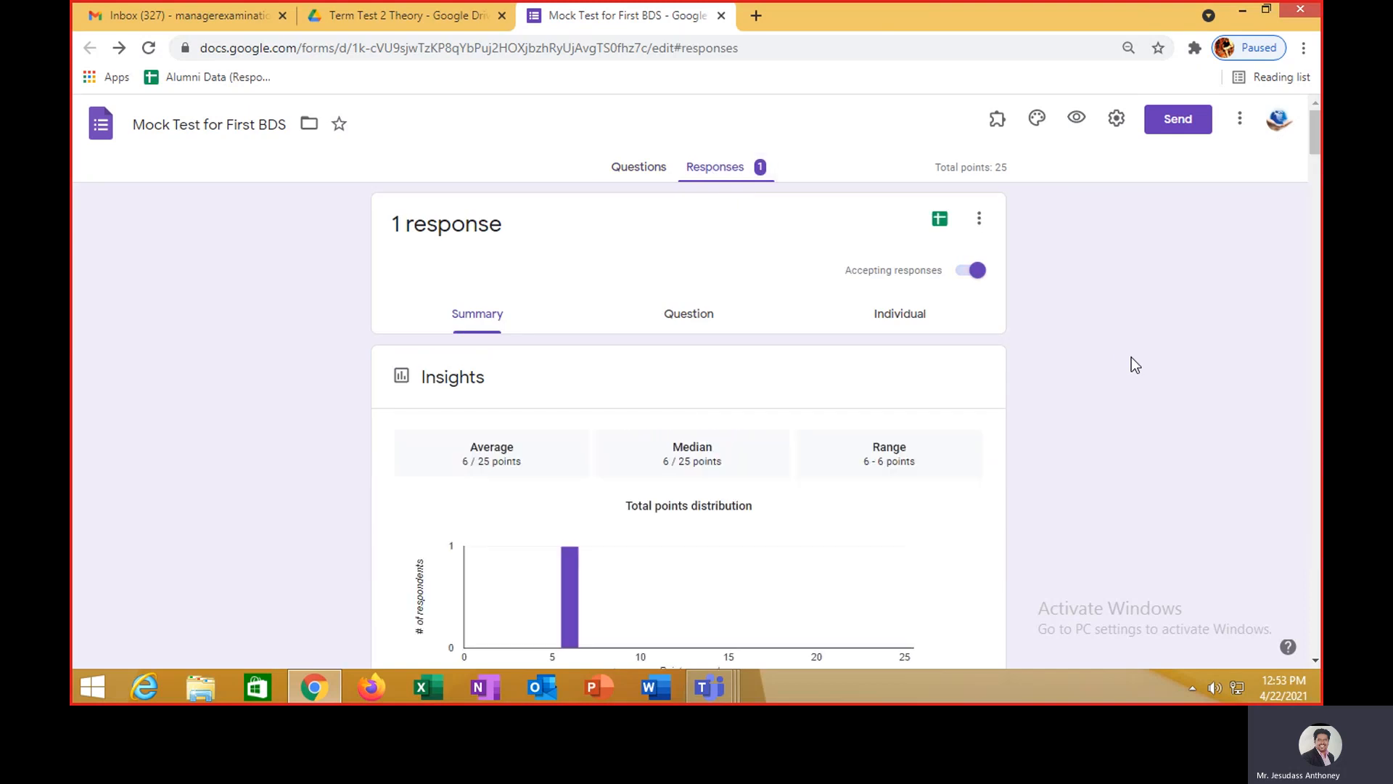
scroll(909, 473, "down", 4)
scroll(912, 474, "down", 3)
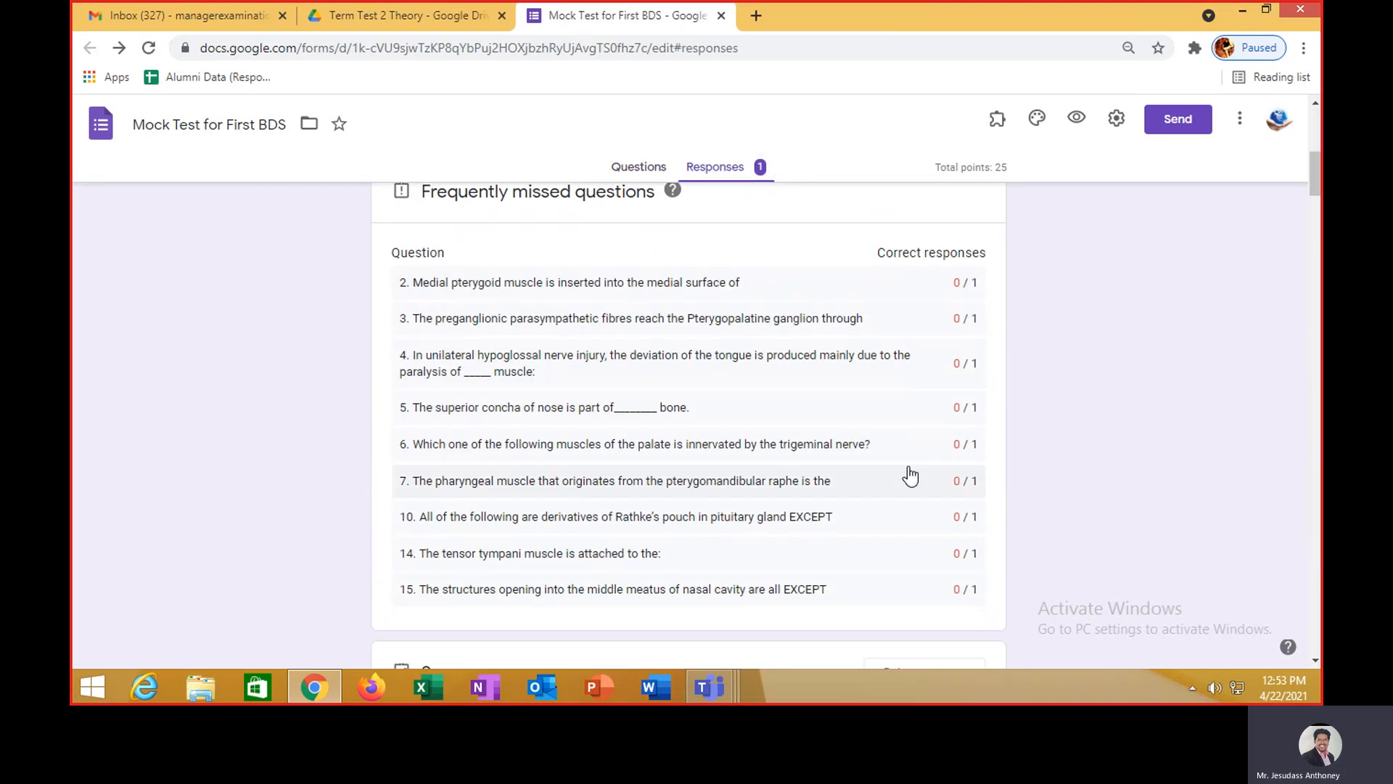
scroll(911, 475, "down", 4)
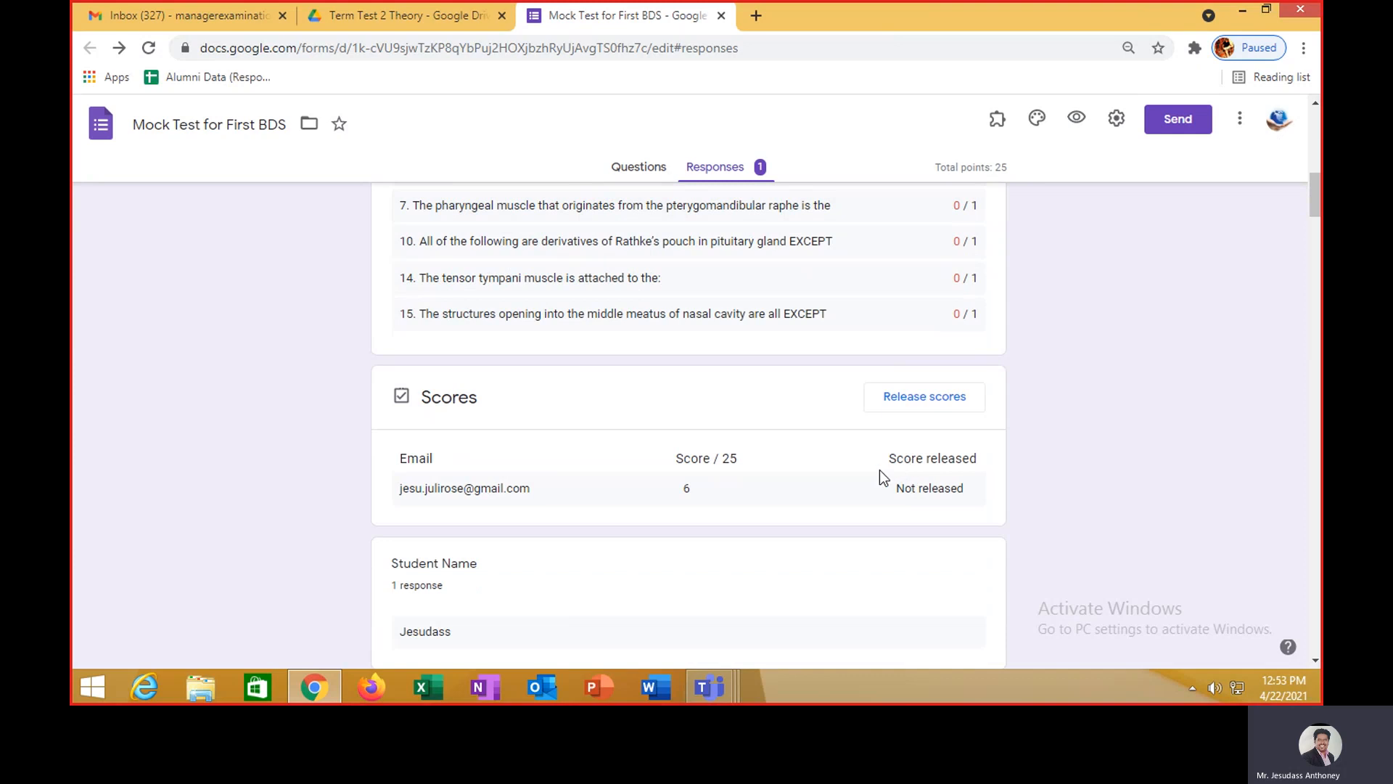
scroll(883, 477, "down", 4)
scroll(880, 476, "down", 6)
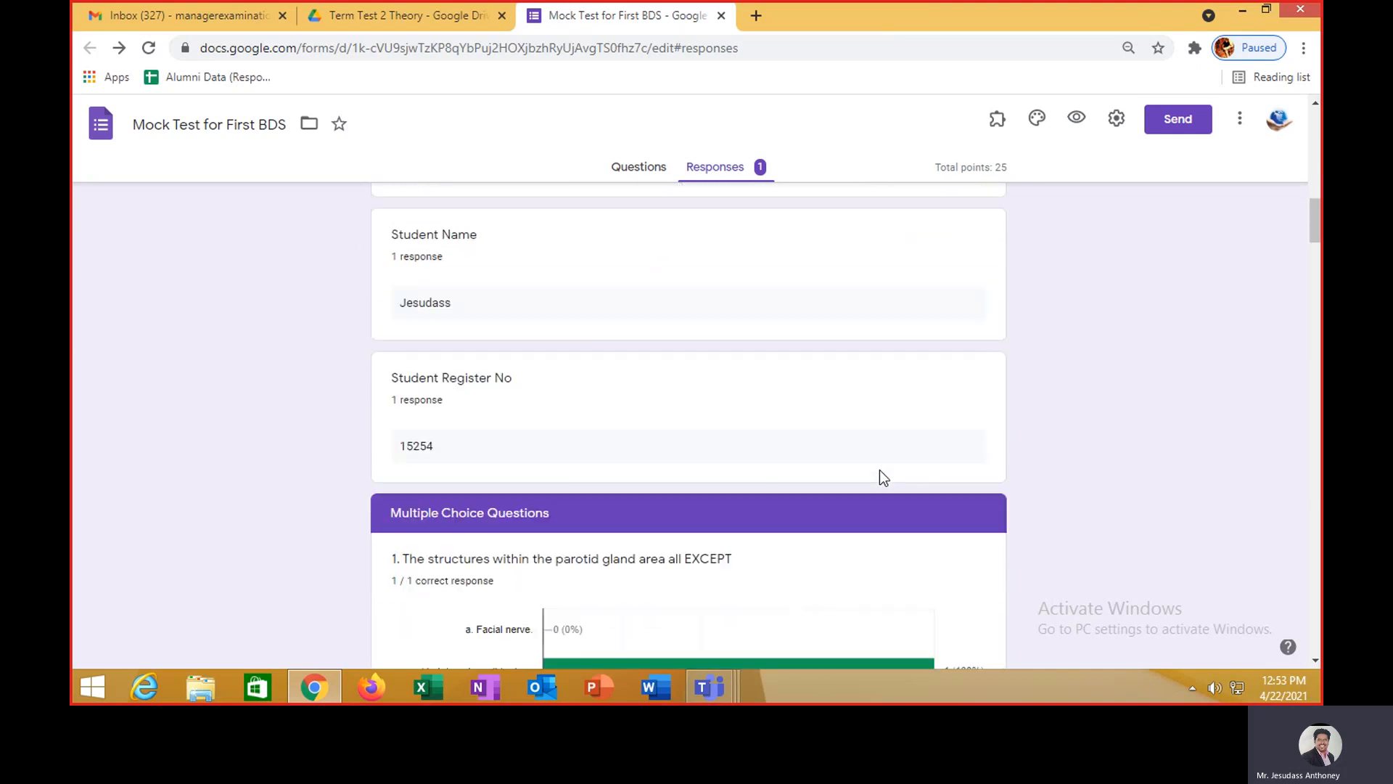
scroll(880, 476, "up", 4)
scroll(879, 470, "up", 14)
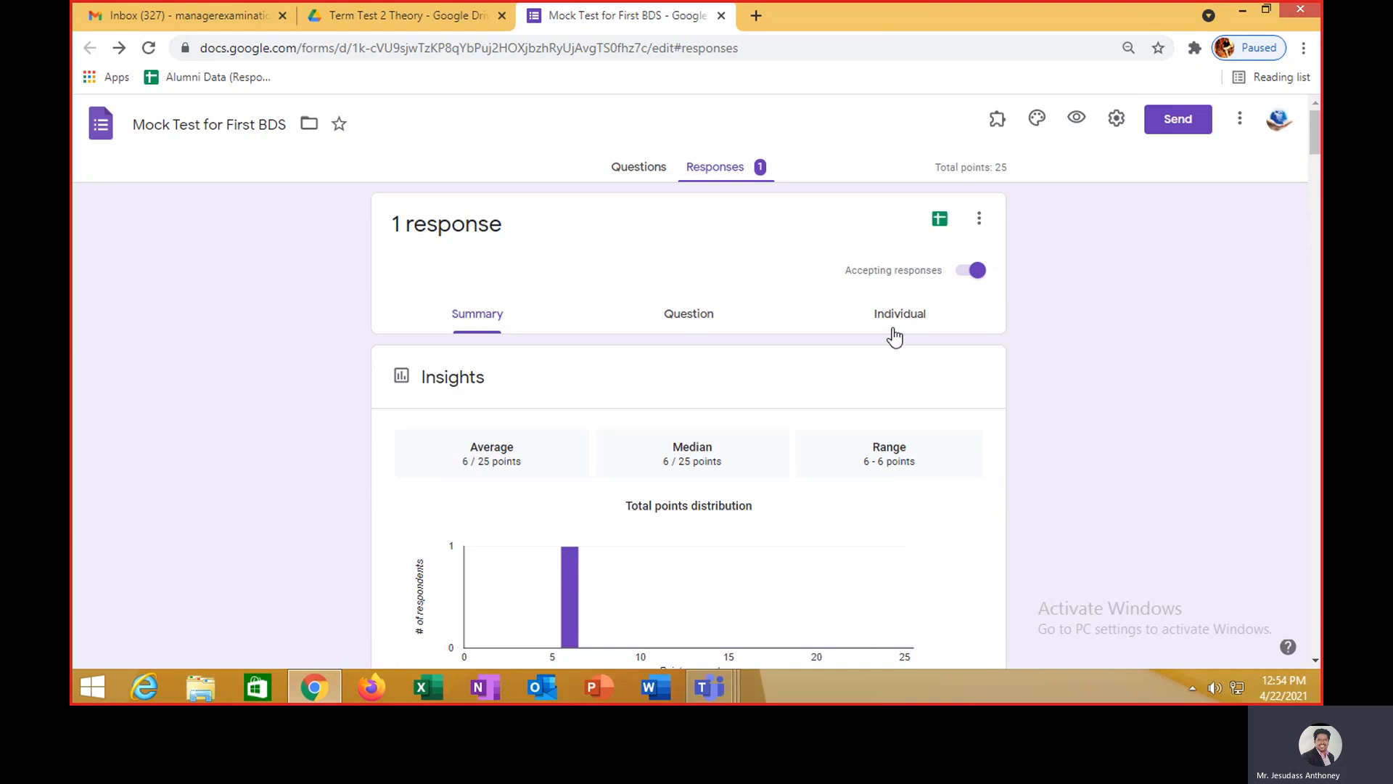
- Browse the Question and Individual response views and jump to question 18 on Little's area
left_click(701, 320)
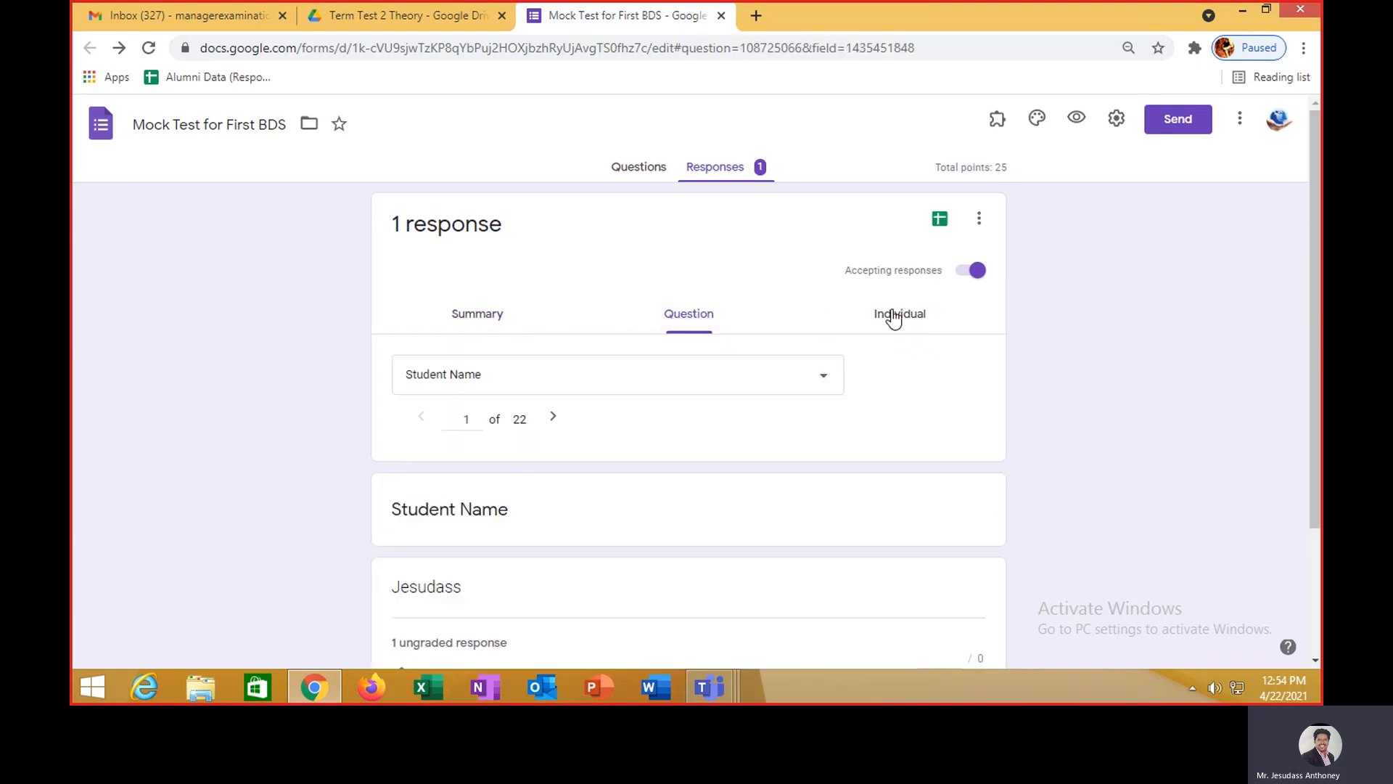
left_click(894, 316)
scroll(780, 407, "down", 4)
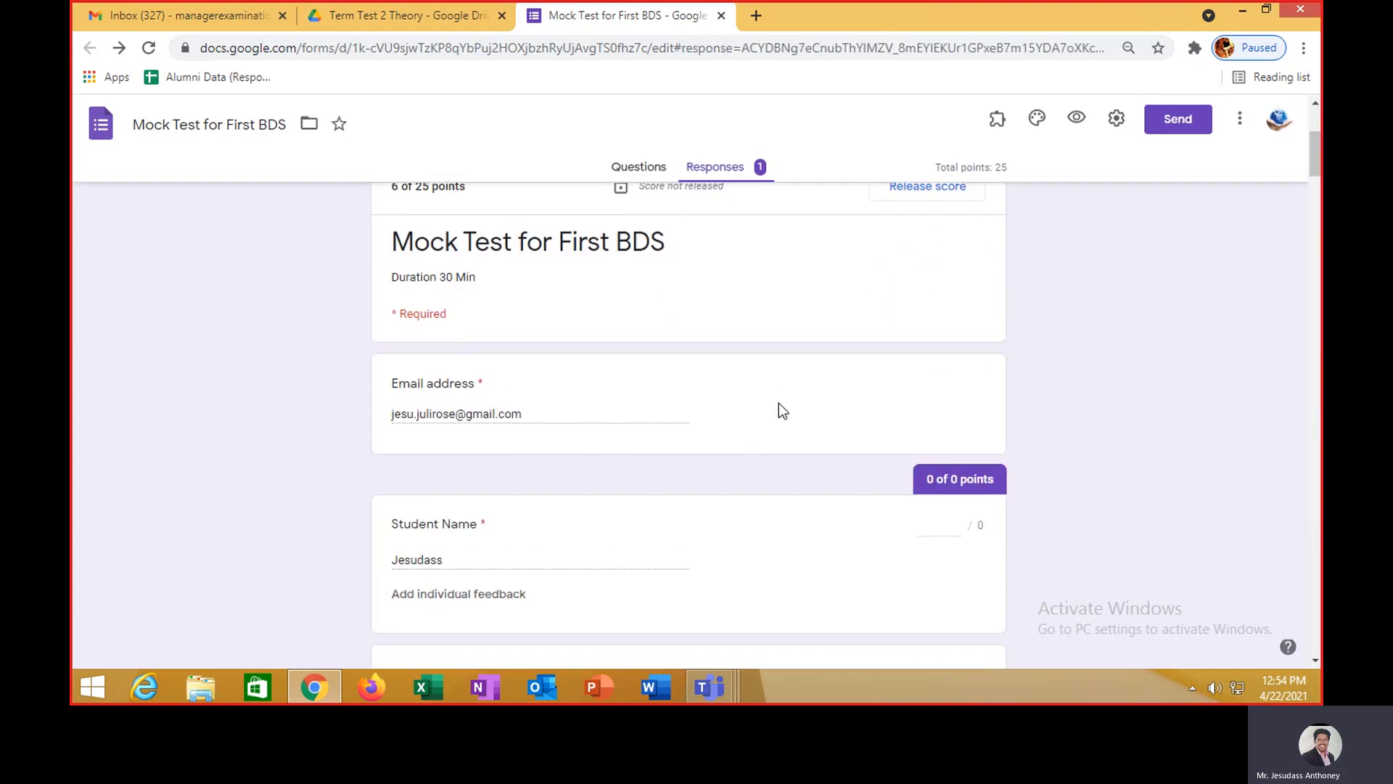
scroll(777, 406, "up", 4)
left_click(697, 325)
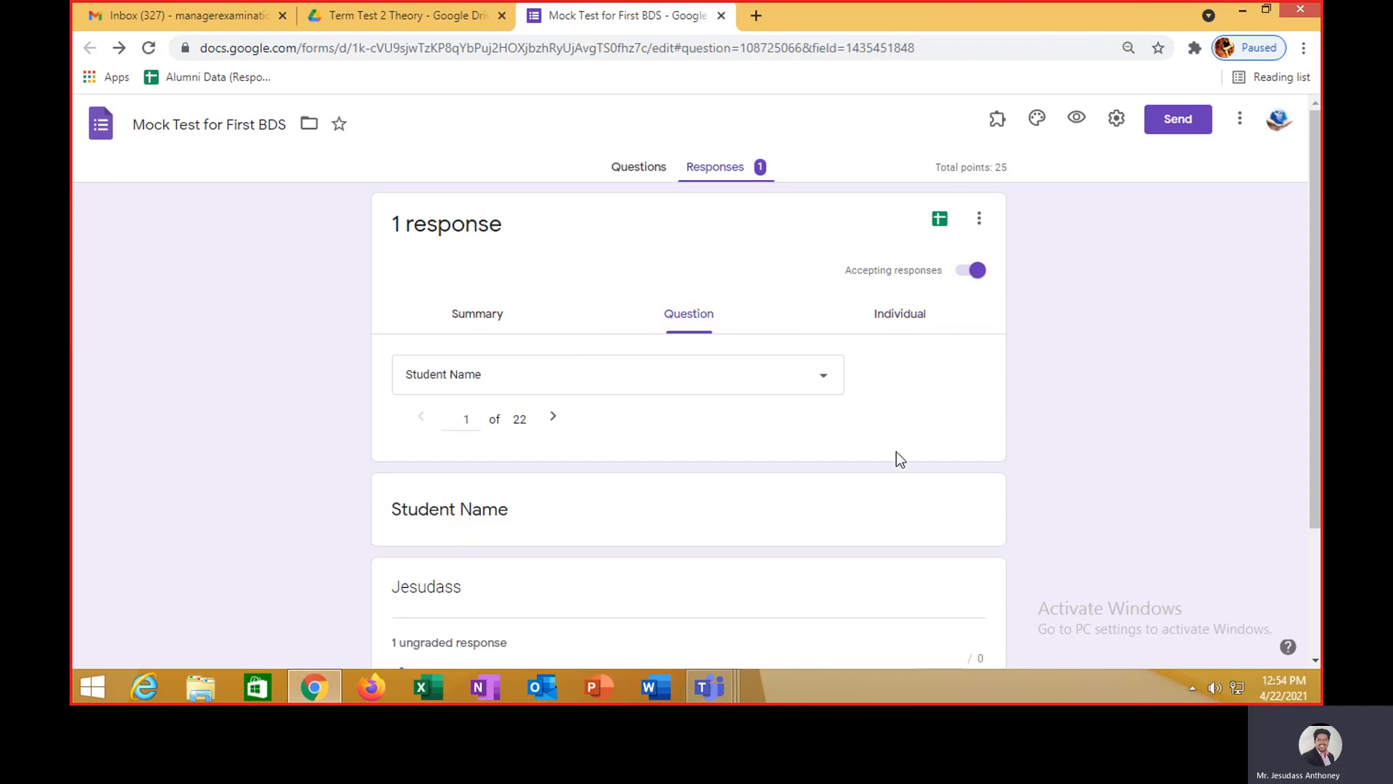
left_click(468, 419)
type("2")
type("18")
scroll(791, 514, "down", 2)
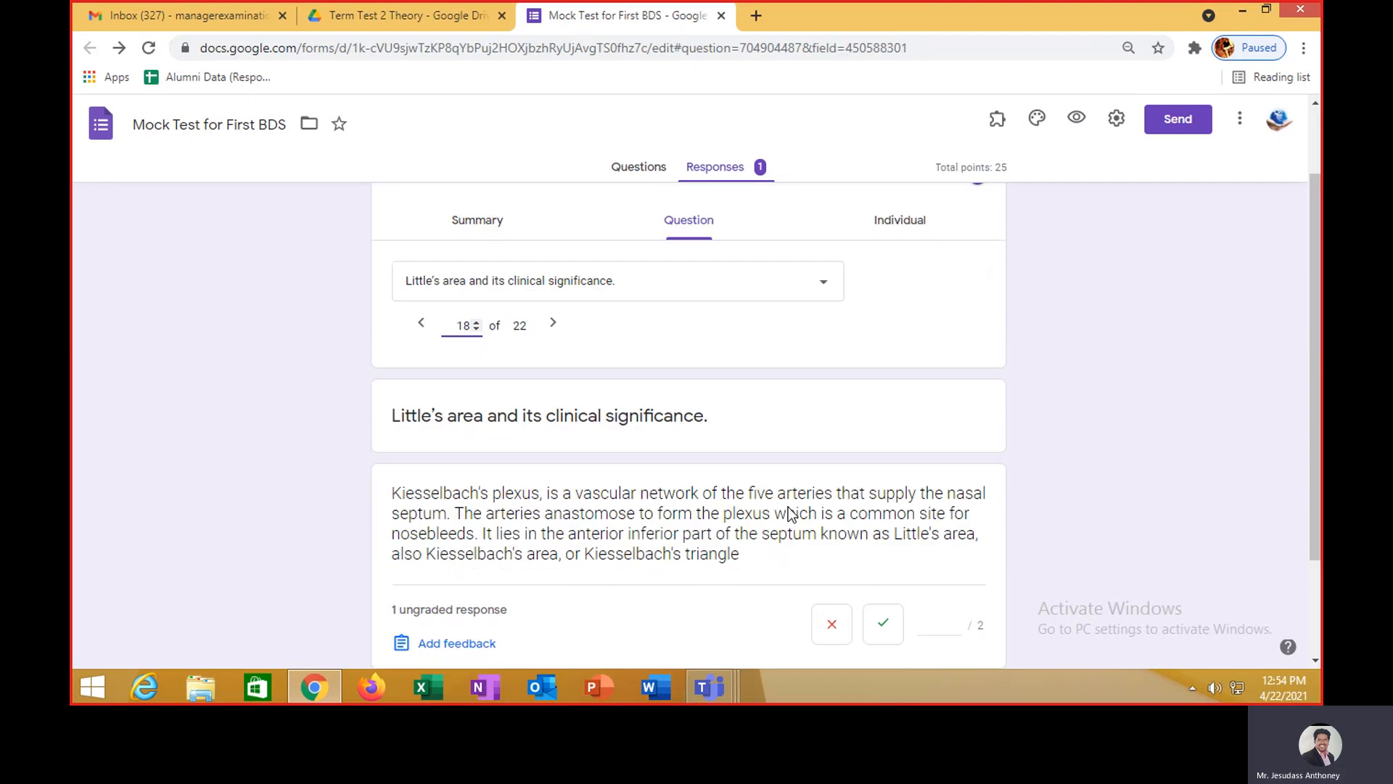
scroll(790, 513, "down", 2)
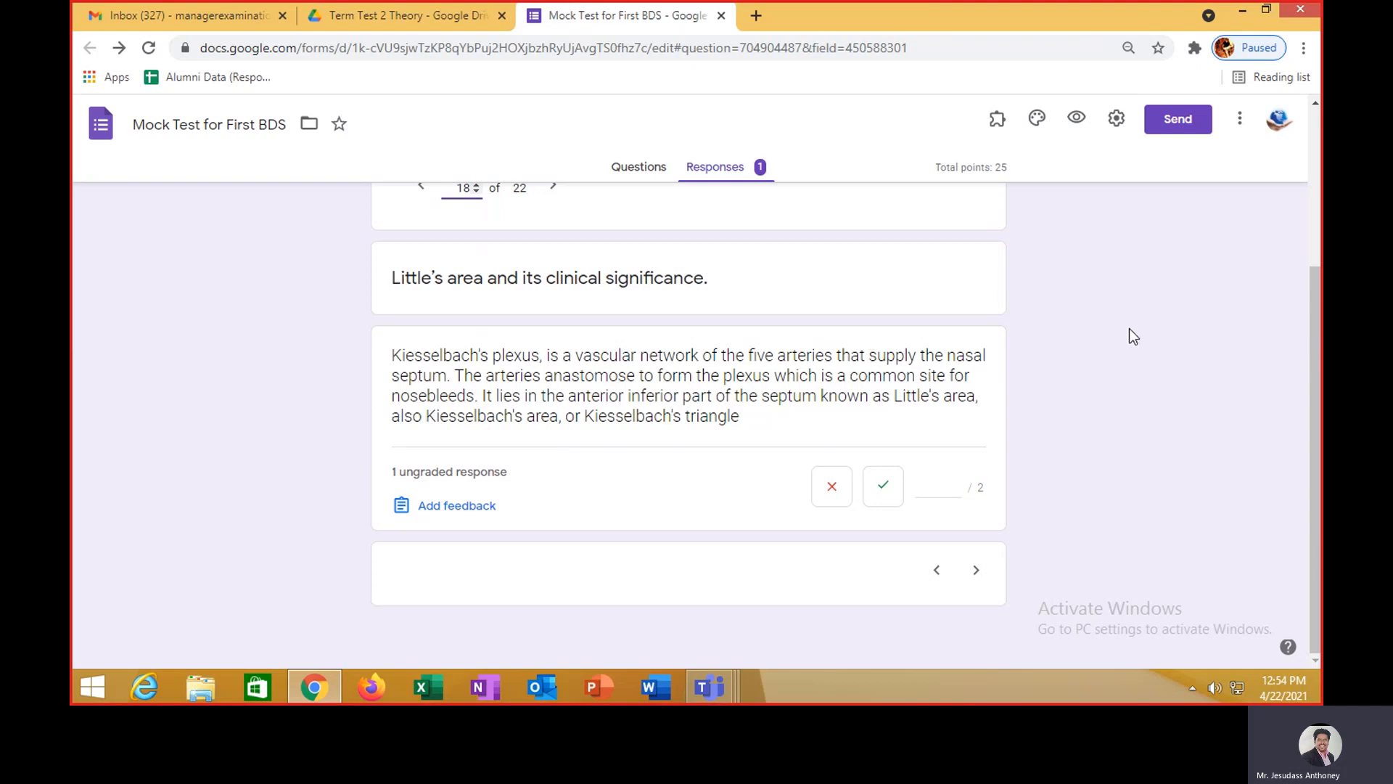
scroll(1110, 384, "up", 3)
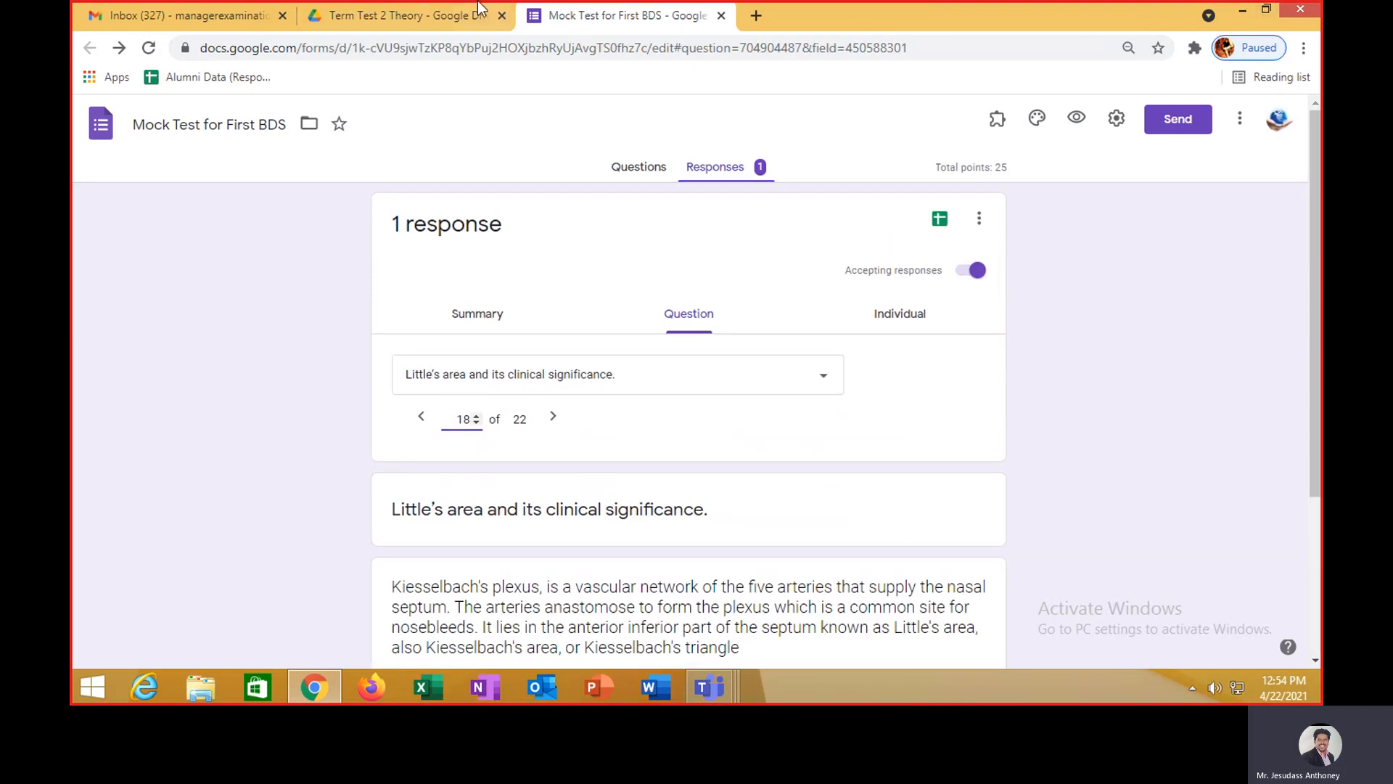
left_click(215, 13)
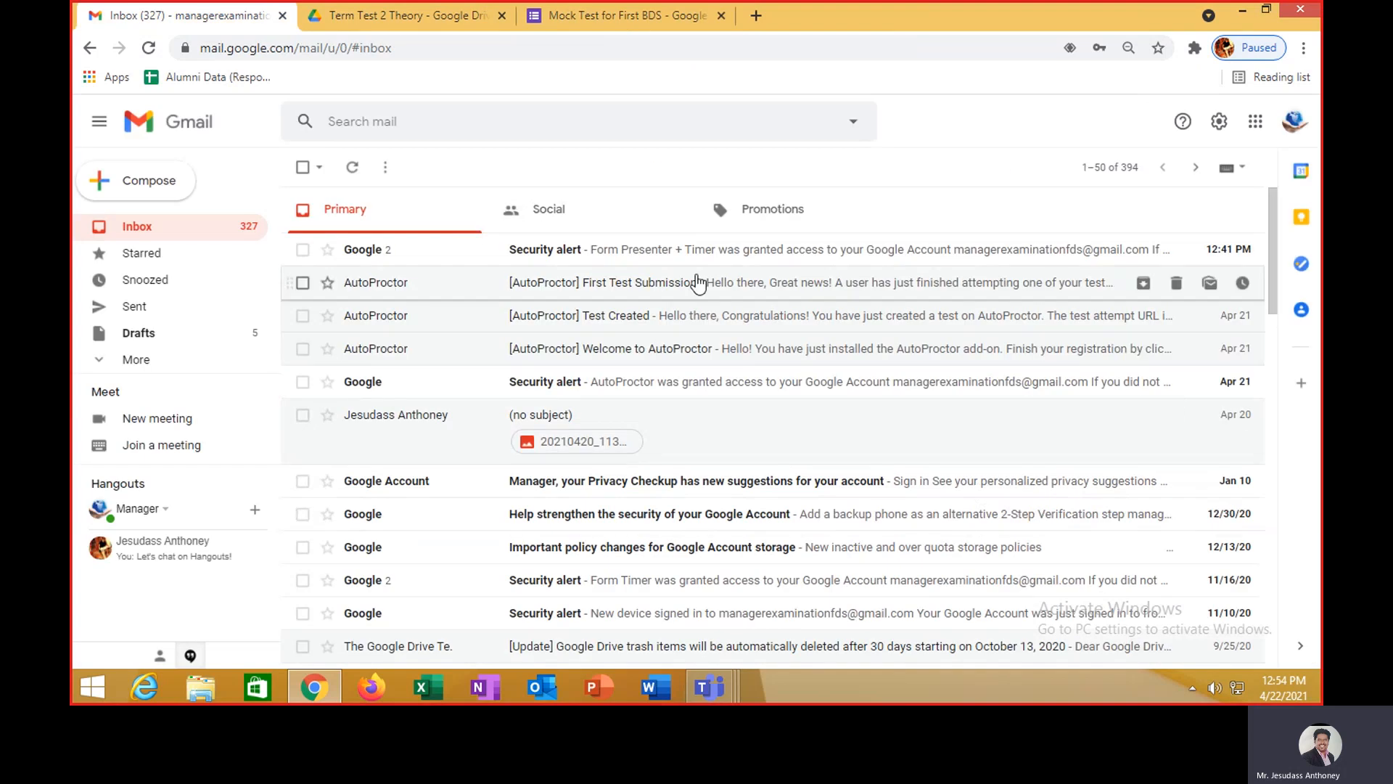
- Confirm the Form Presenter + Timer security alert activity with 'Yes, it was me'
left_click(690, 249)
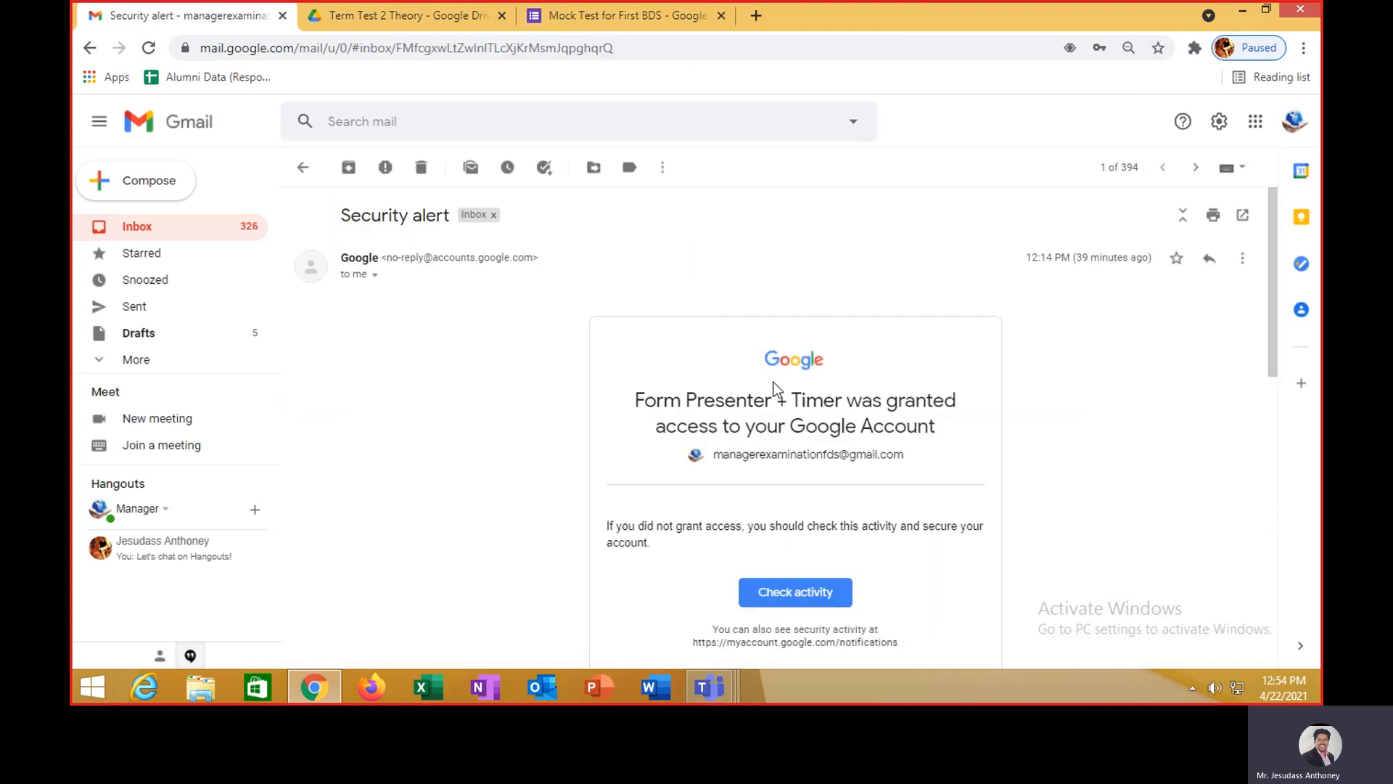
scroll(798, 457, "down", 3)
left_click(801, 411)
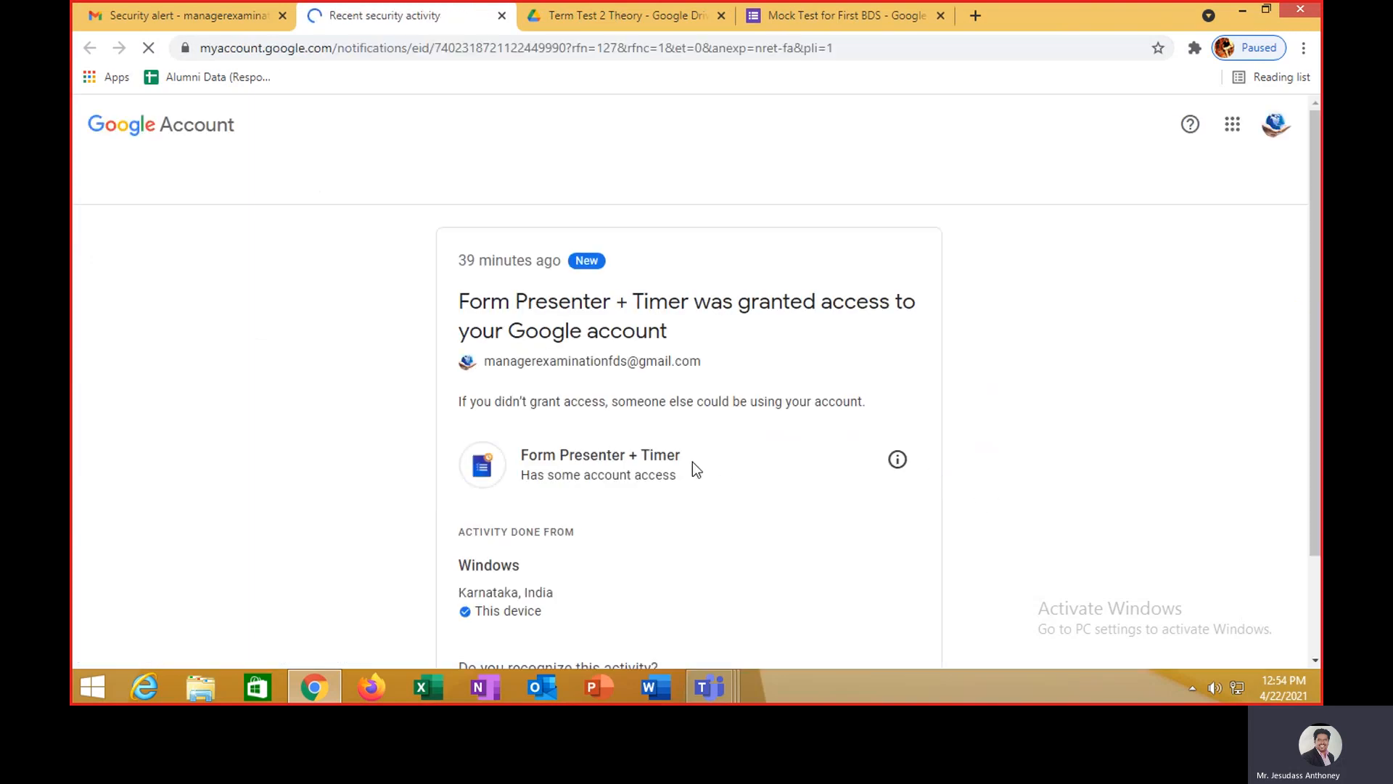
scroll(726, 468, "down", 2)
left_click(827, 586)
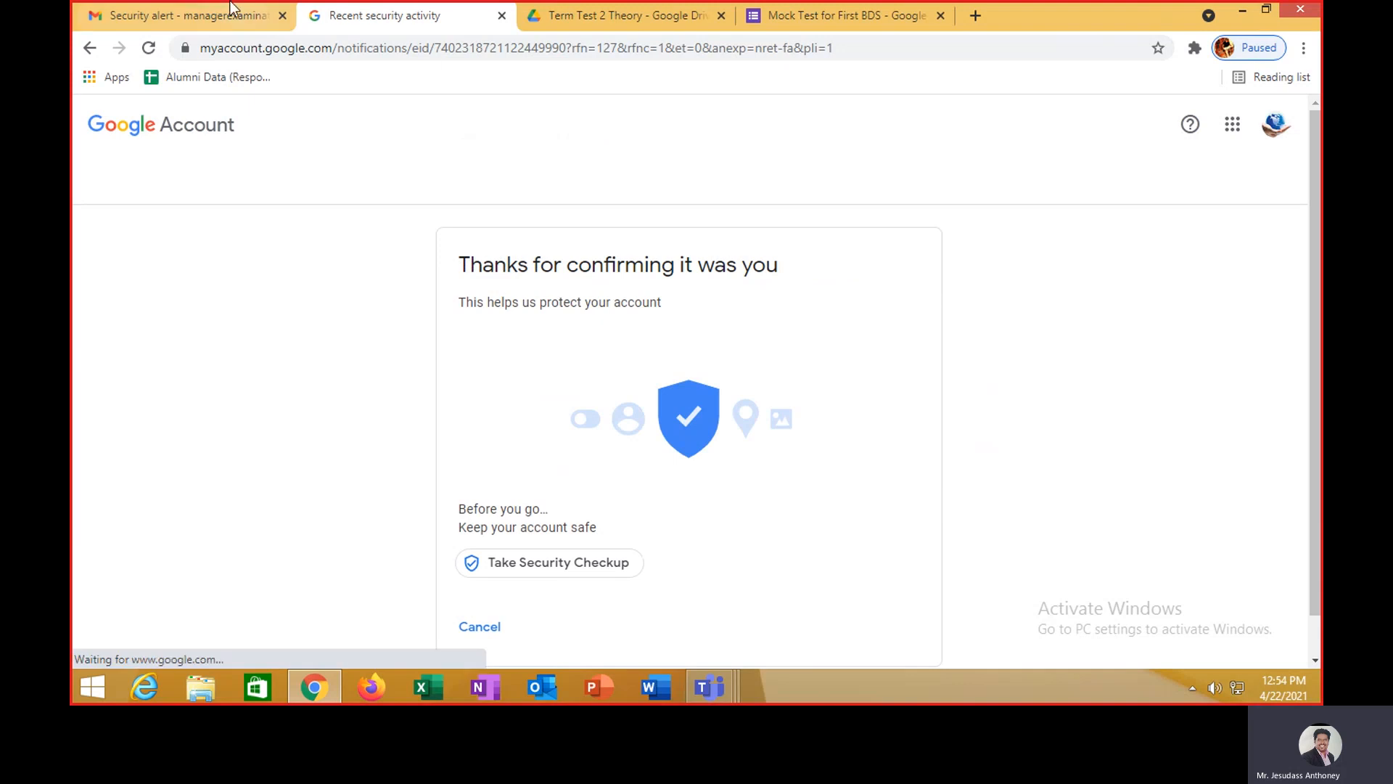
- Open the [AutoProctor] First Test Submission email and follow its report link
left_click(190, 16)
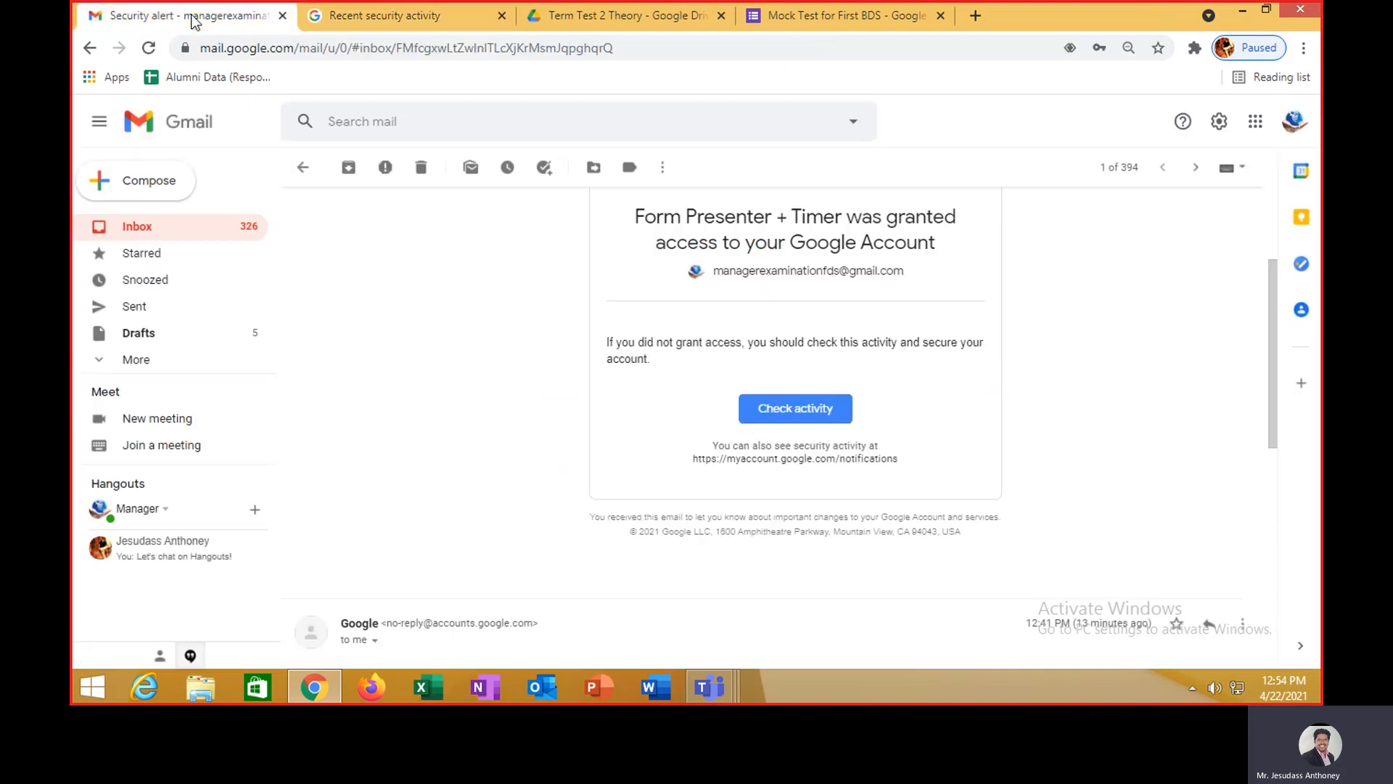
left_click(134, 226)
left_click(602, 282)
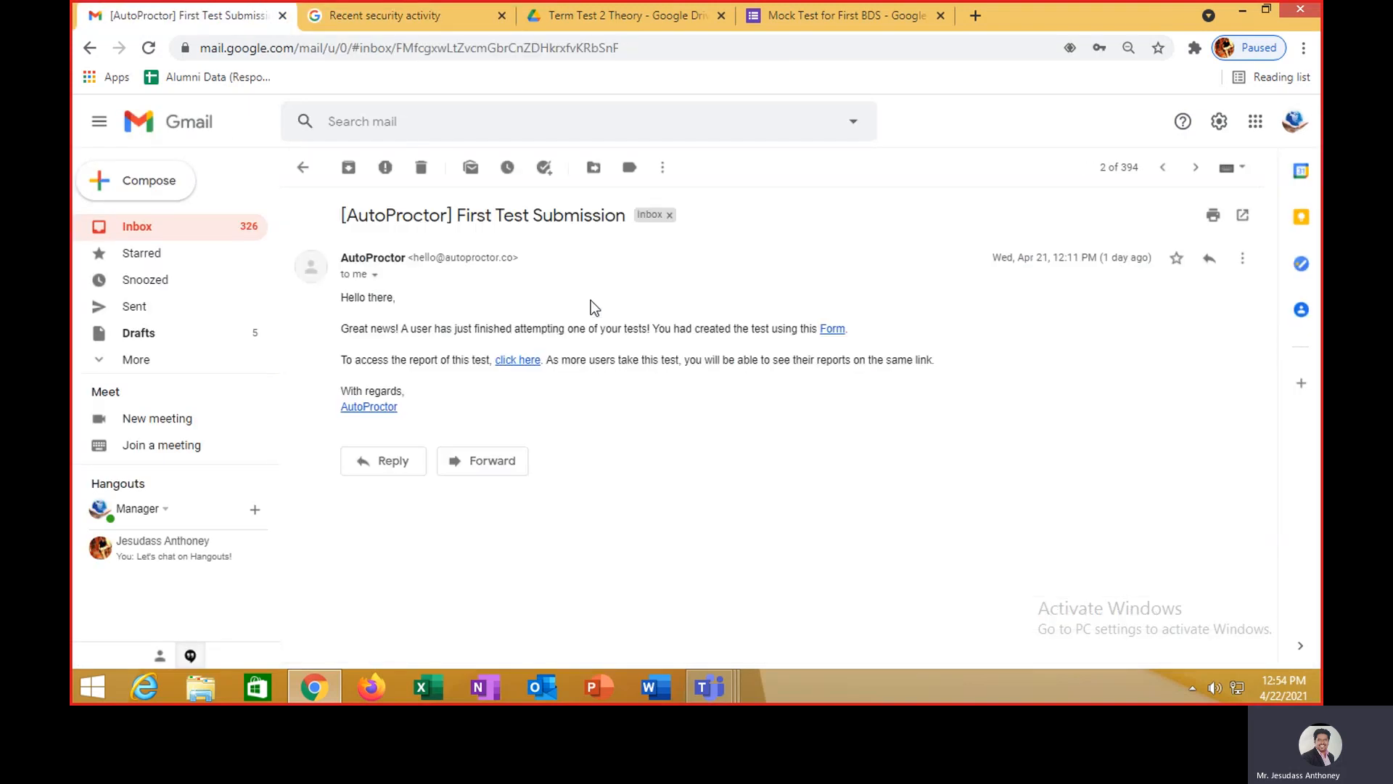
left_click(529, 361)
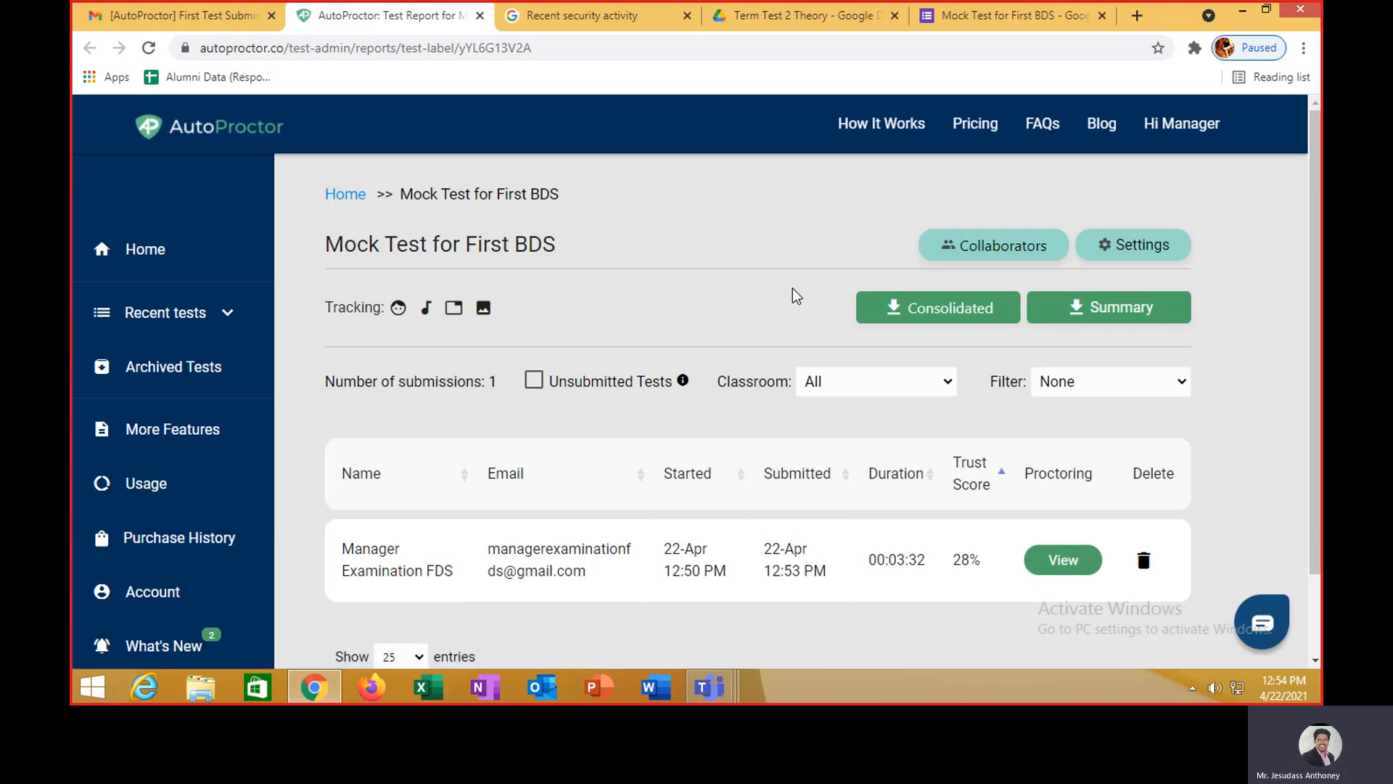
- Highlight the submission's 28% trust score in the submissions table and open its attempt report
scroll(792, 296, "down", 2)
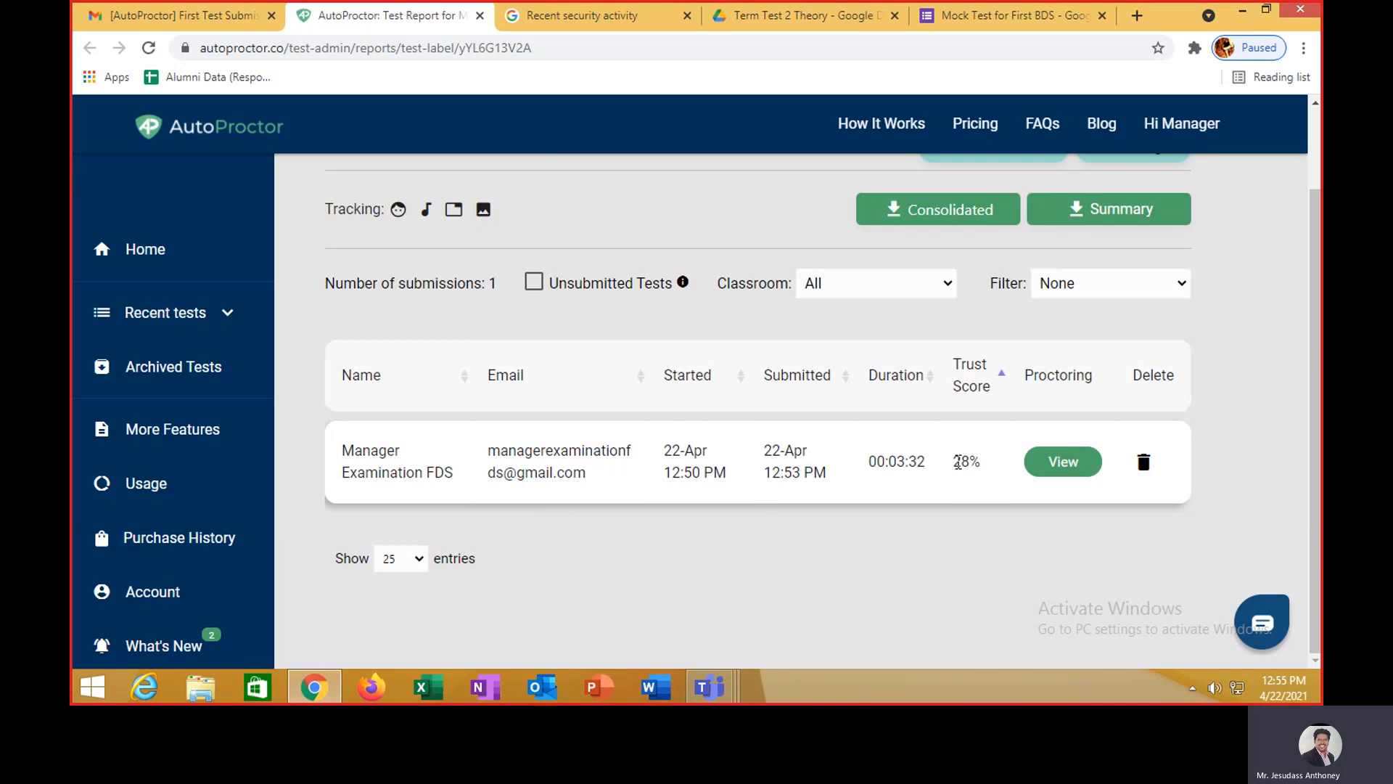
left_click_drag(954, 462, 984, 462)
left_click(1062, 463)
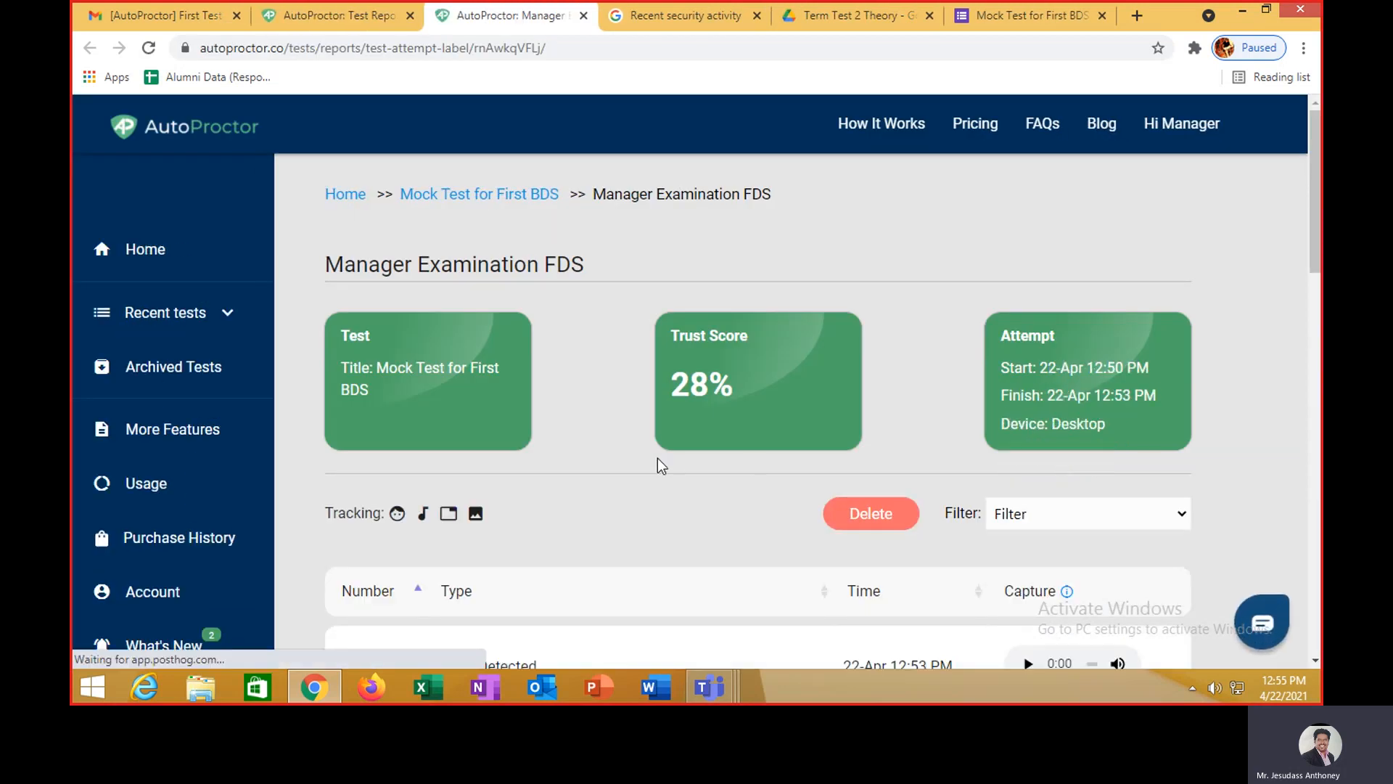
- Scroll the violation list and play the audio recorded for violation 3
scroll(639, 454, "down", 1)
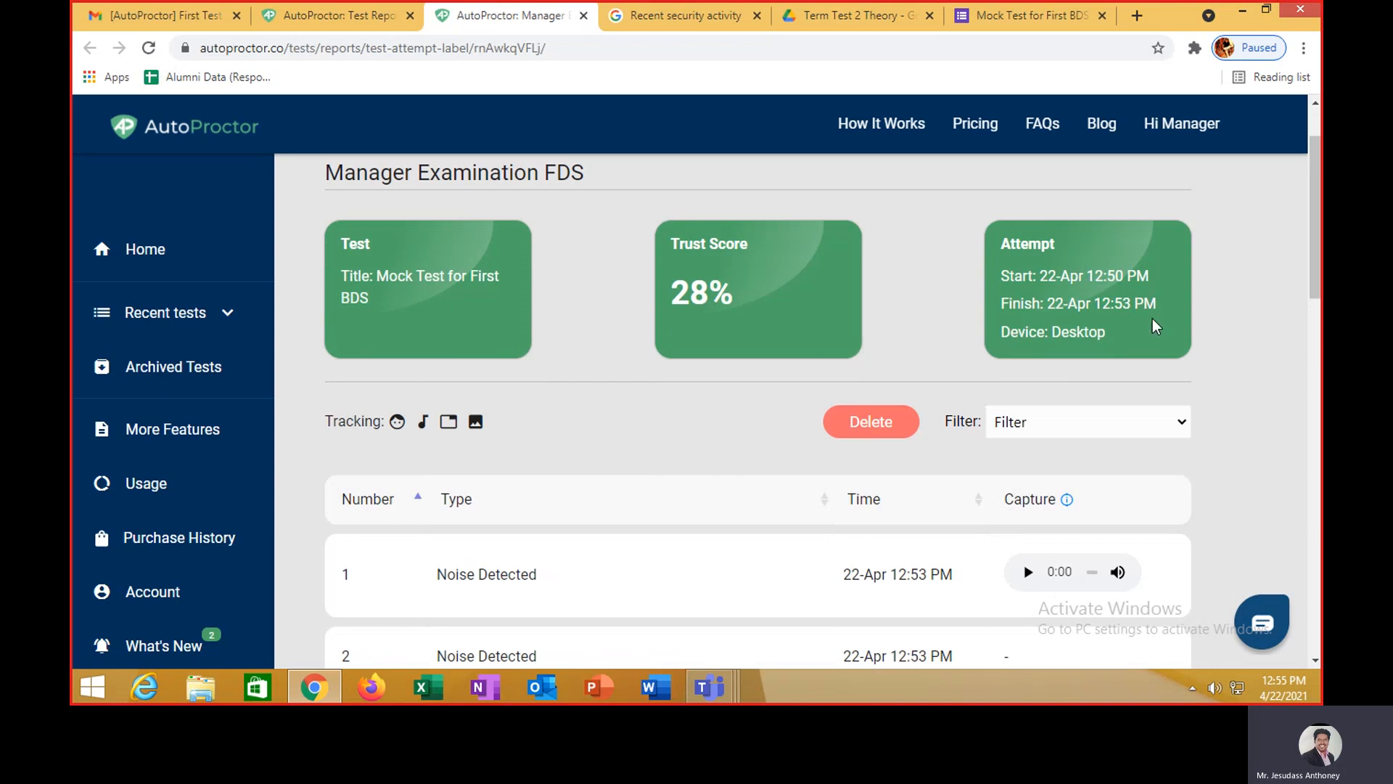
scroll(1103, 346, "down", 1)
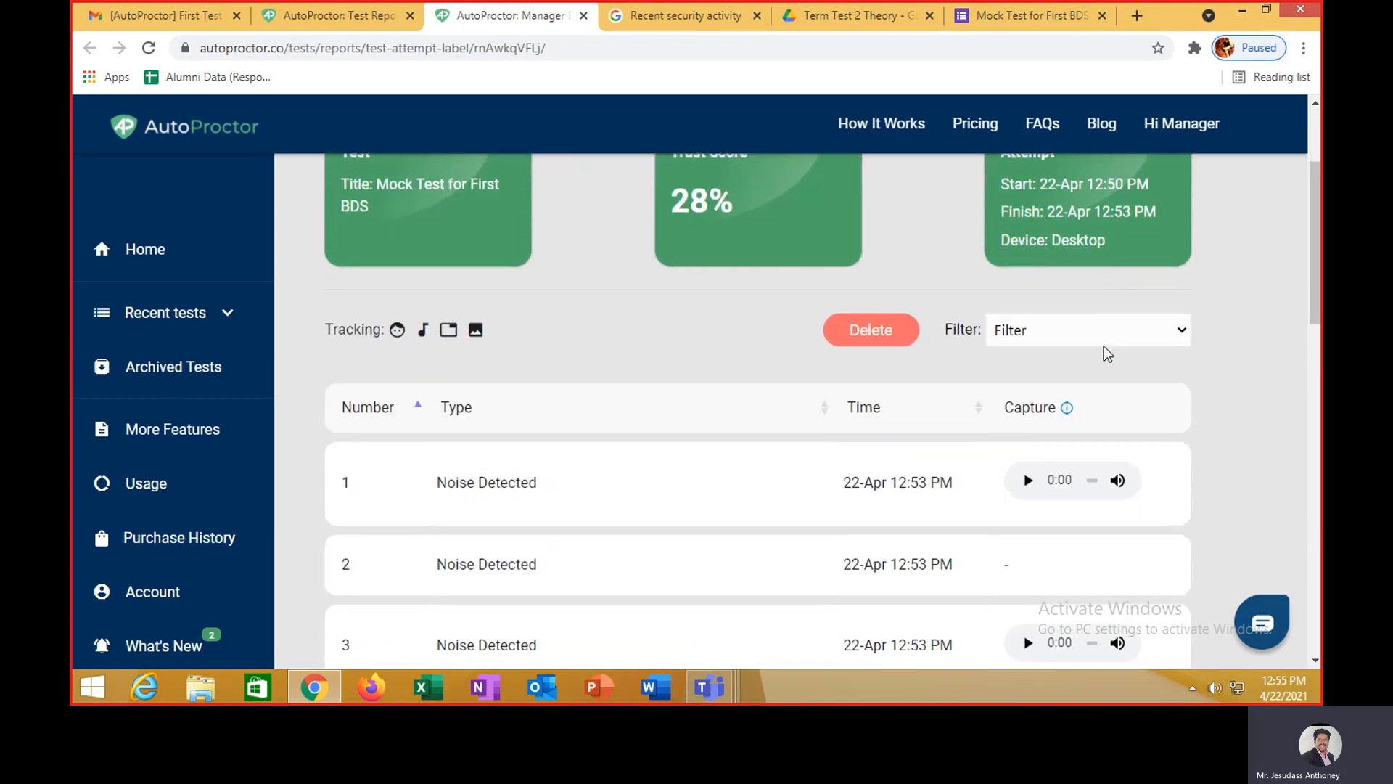
scroll(677, 420, "down", 1)
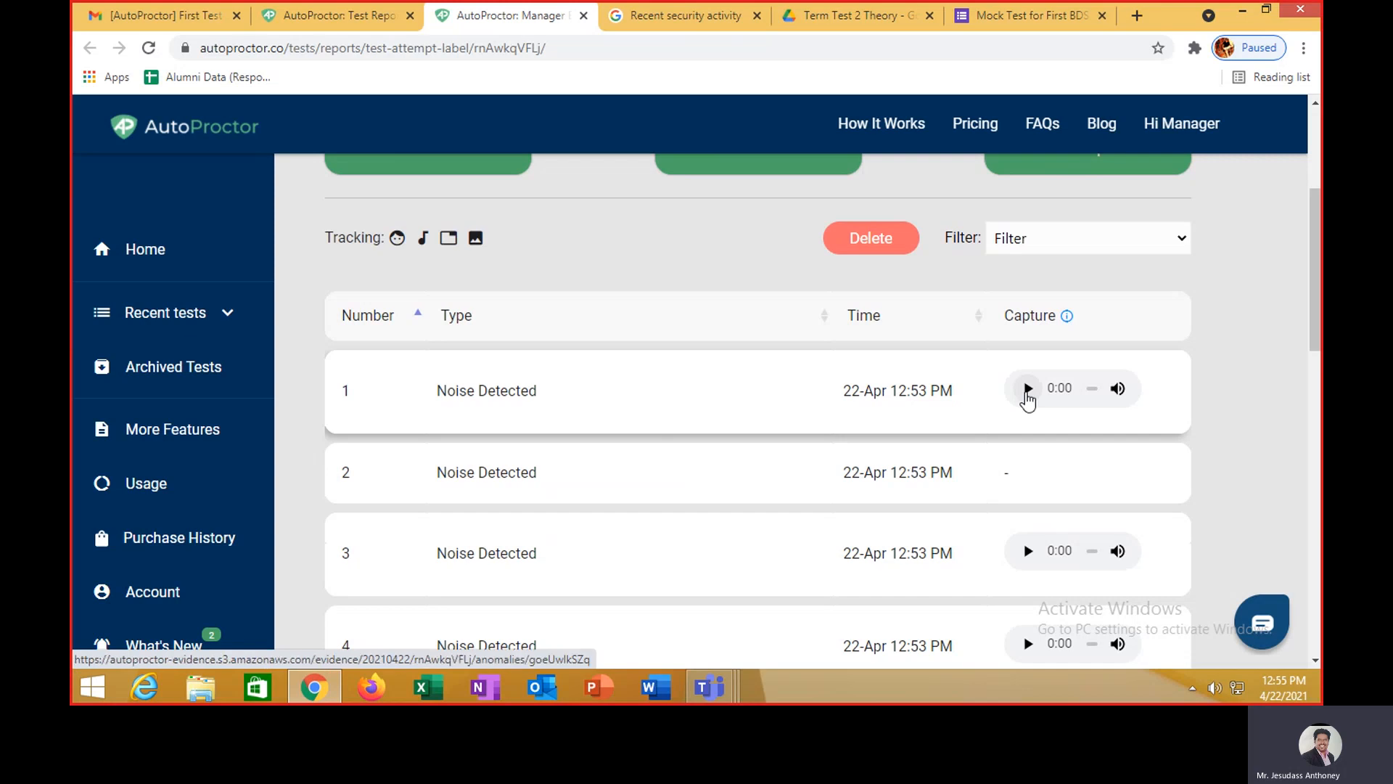
scroll(1027, 399, "down", 2)
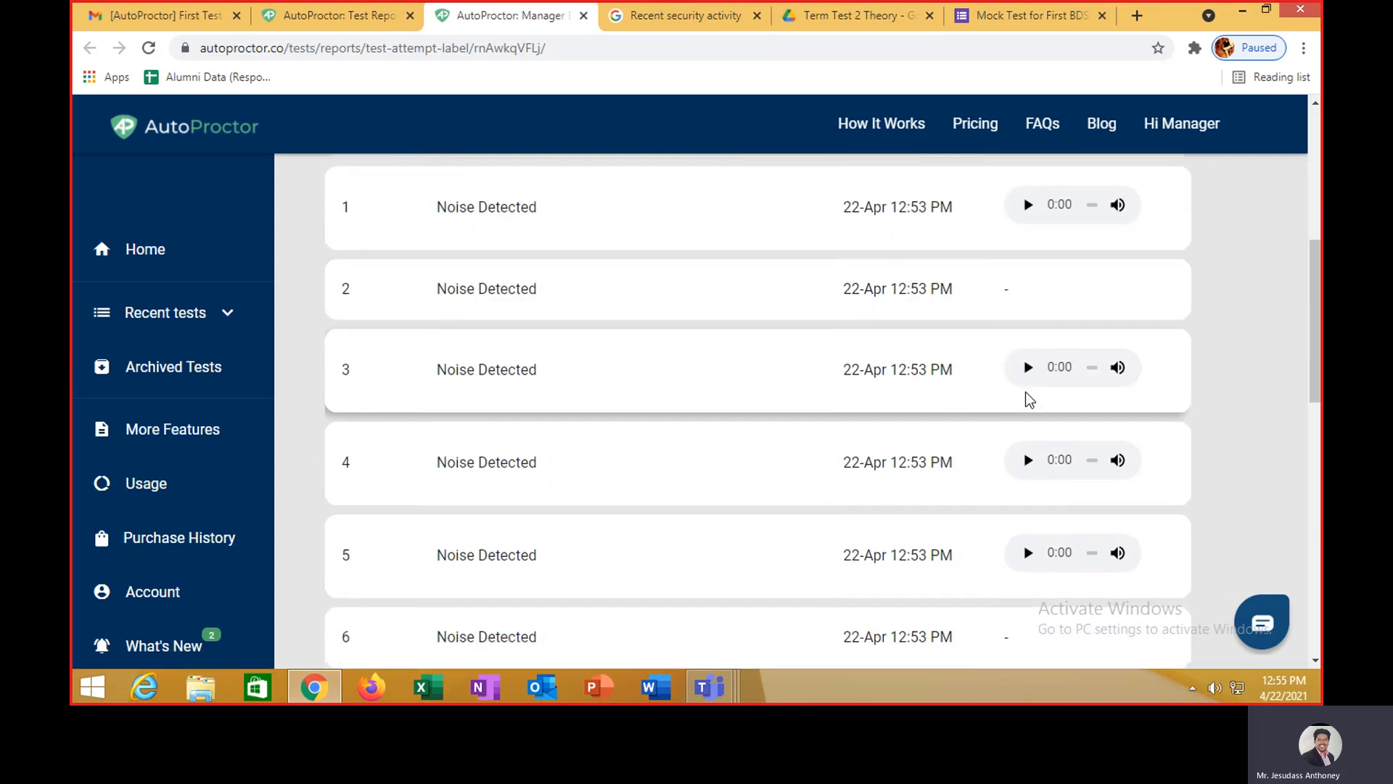
left_click(1029, 368)
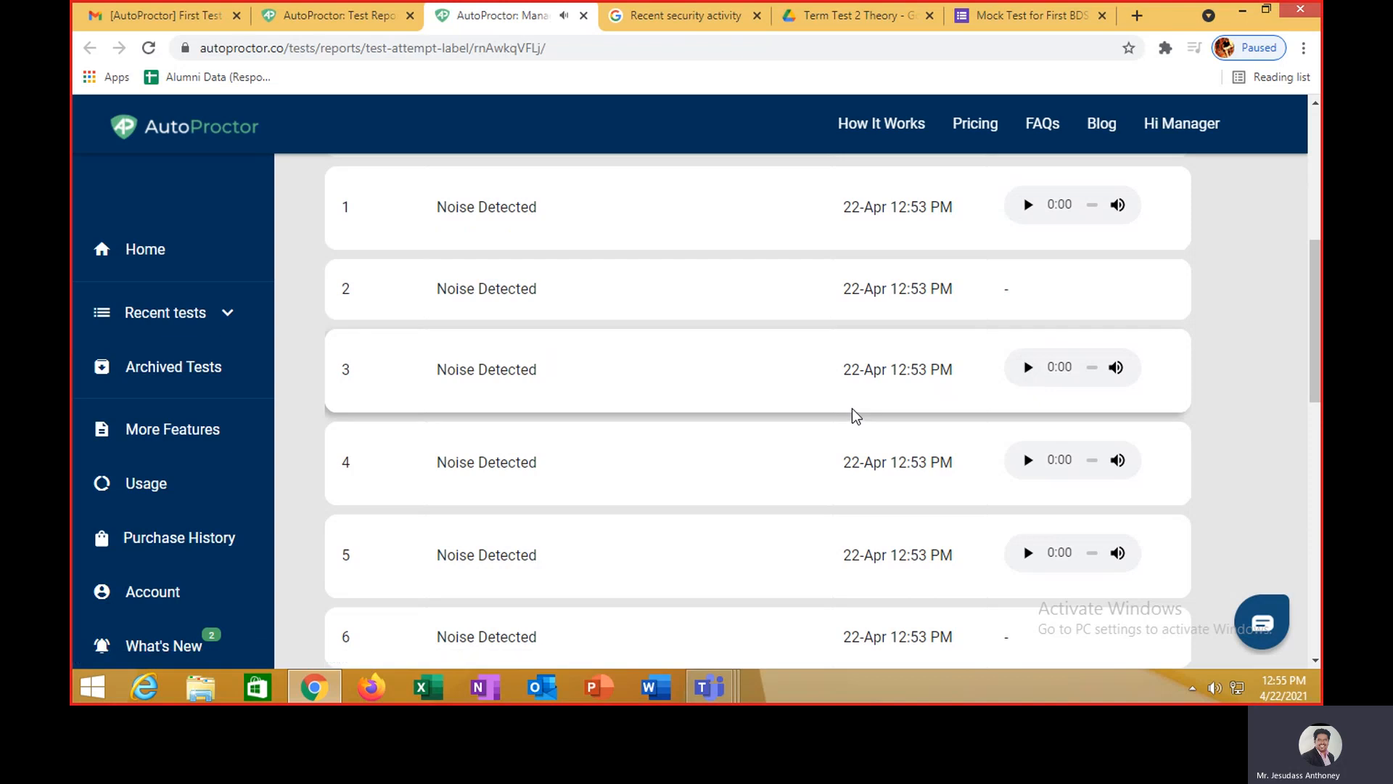
left_click(1024, 370)
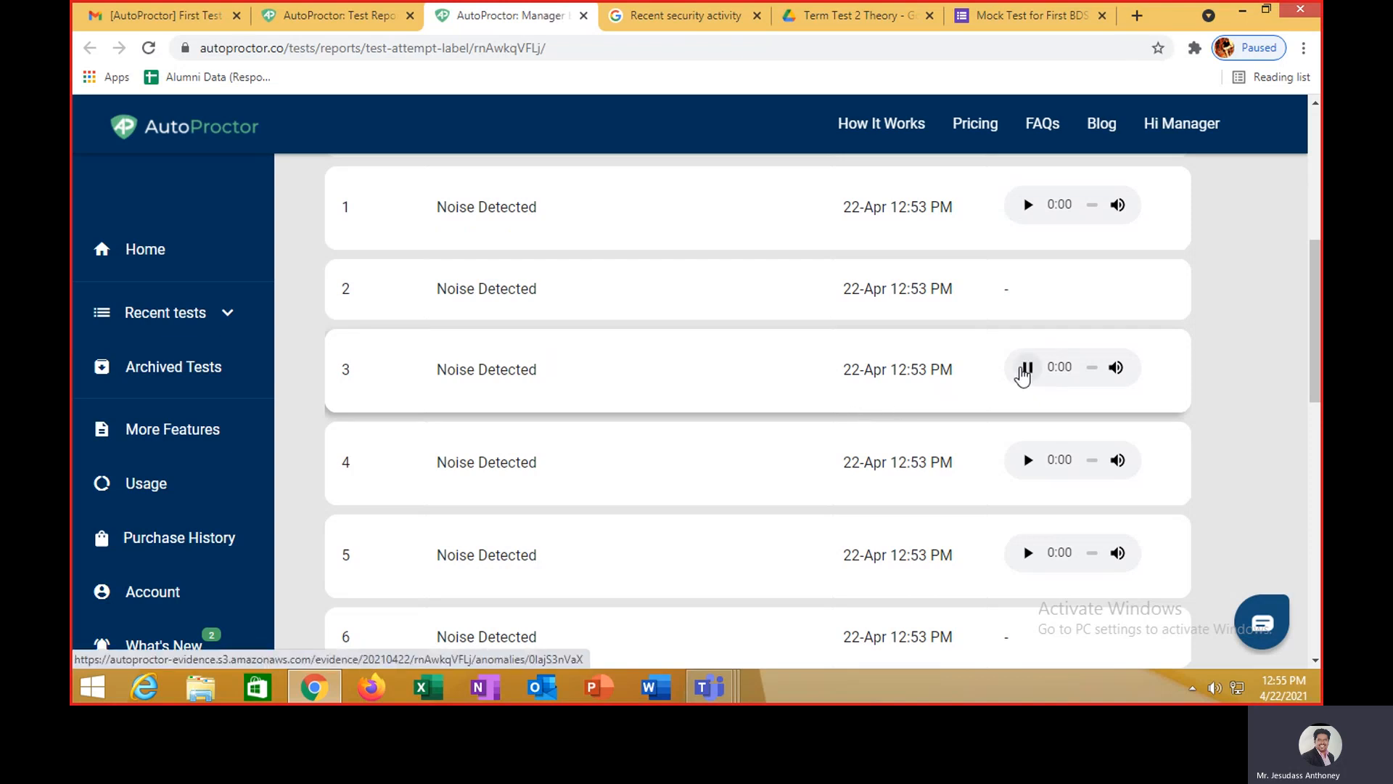
- Open violation 10's screenshot, switching applications for 9 seconds, in a new tab
scroll(954, 443, "down", 4)
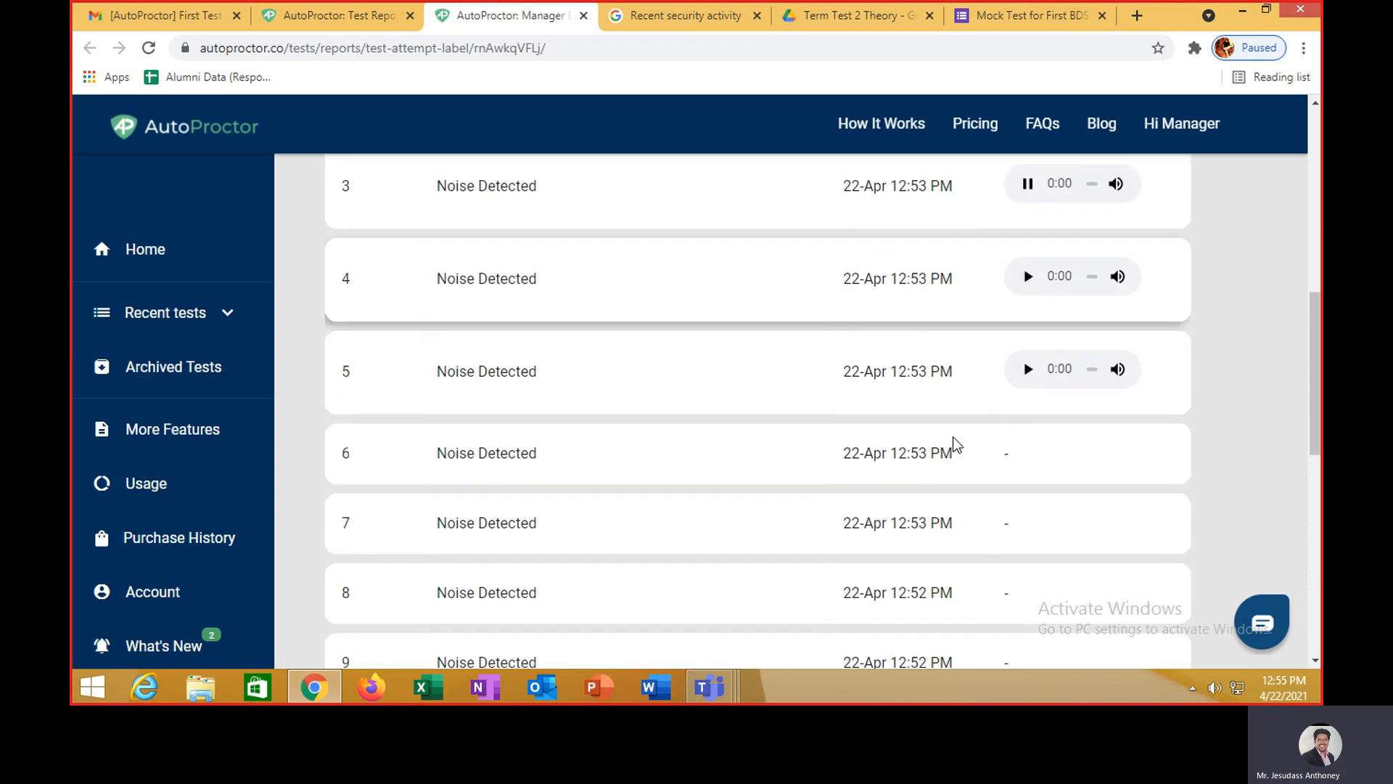
scroll(955, 442, "down", 3)
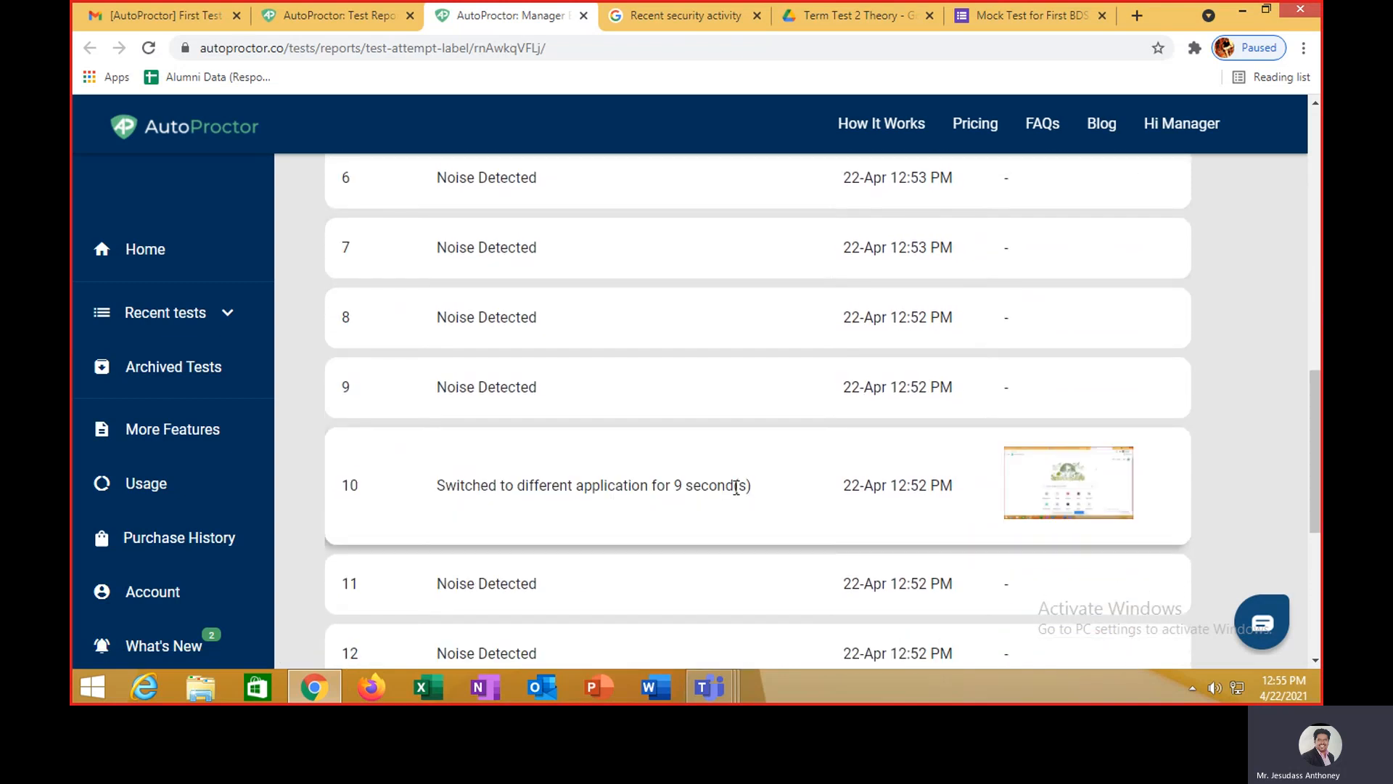
left_click(1039, 470)
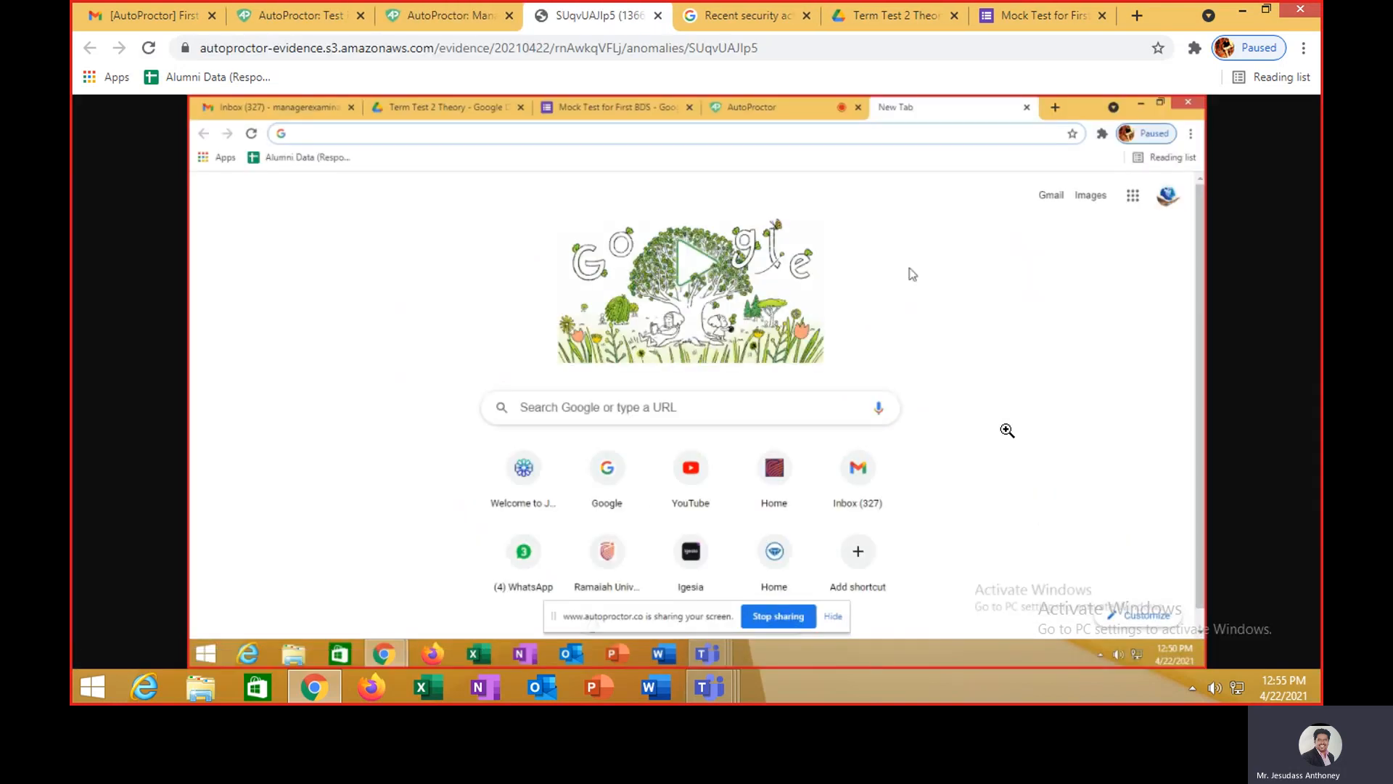
- Close the screenshot tab and play the audio captured for violation 15
left_click(658, 15)
scroll(946, 464, "down", 5)
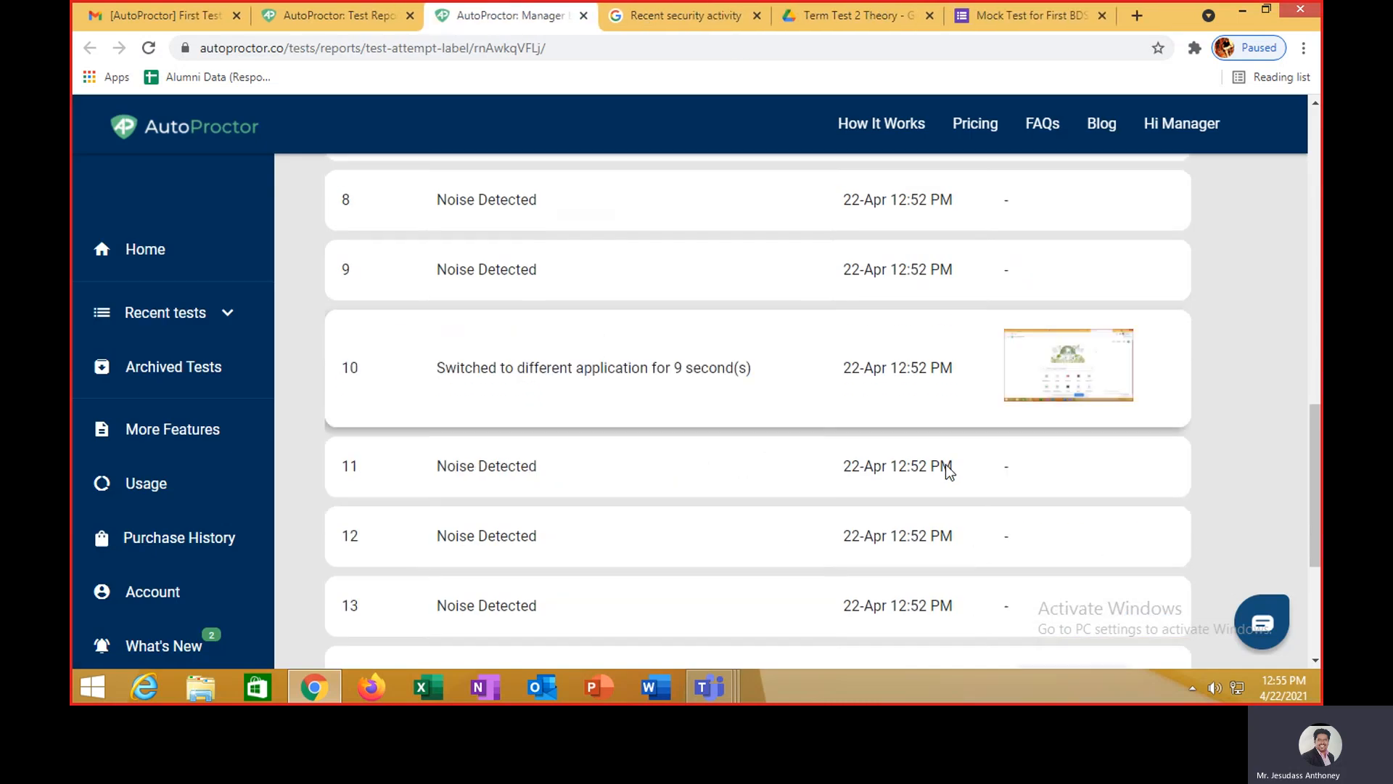
scroll(946, 464, "down", 2)
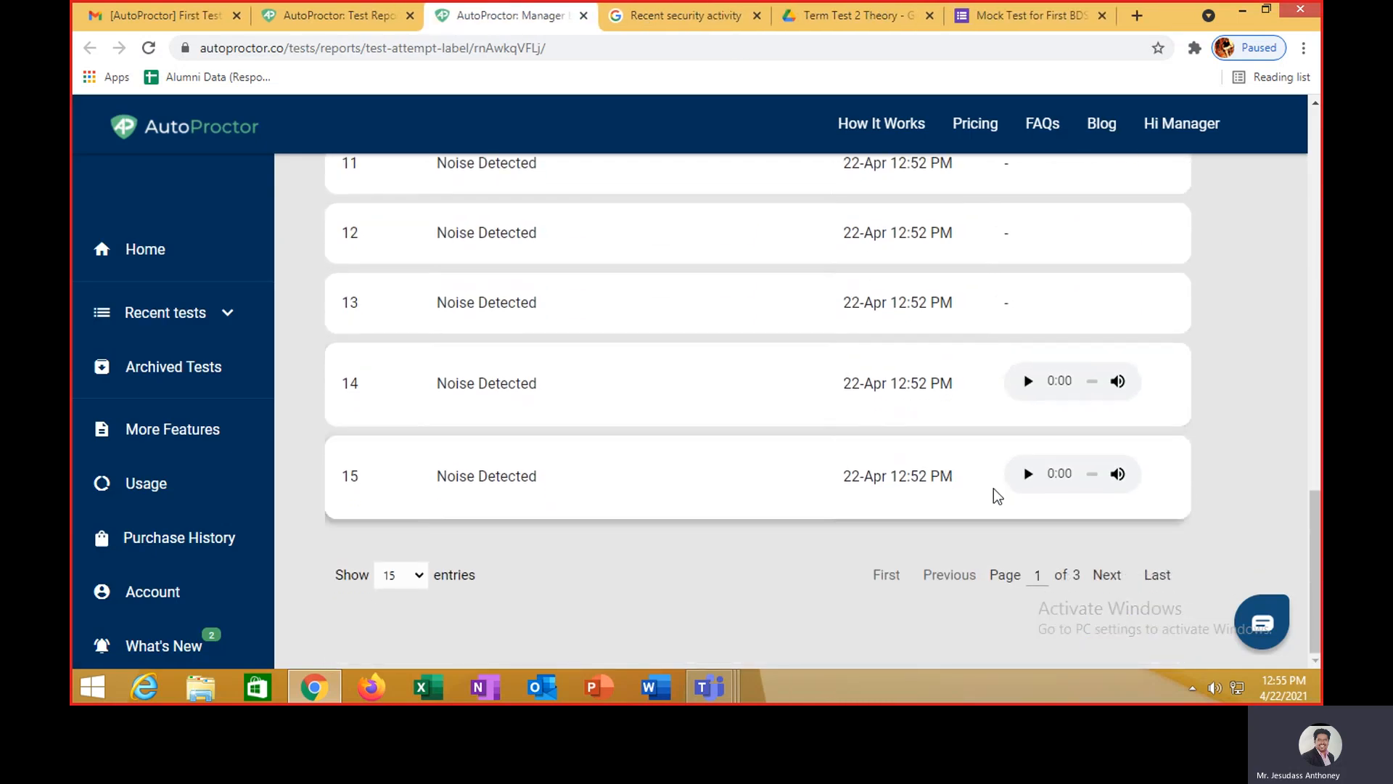
left_click(1026, 474)
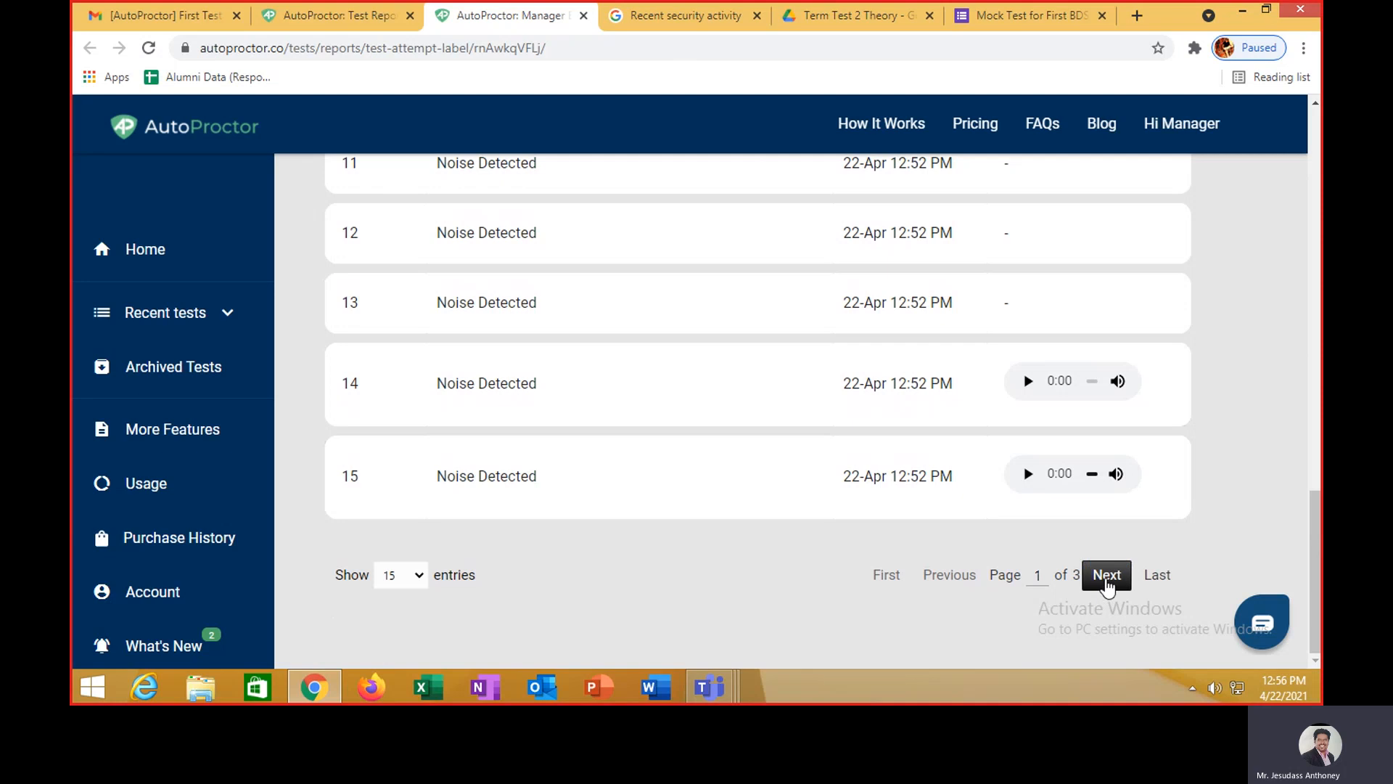
- Page through the violations to page 3 of 3, then return to the AutoProctor Home page
left_click(1106, 577)
scroll(1108, 585, "up", 15)
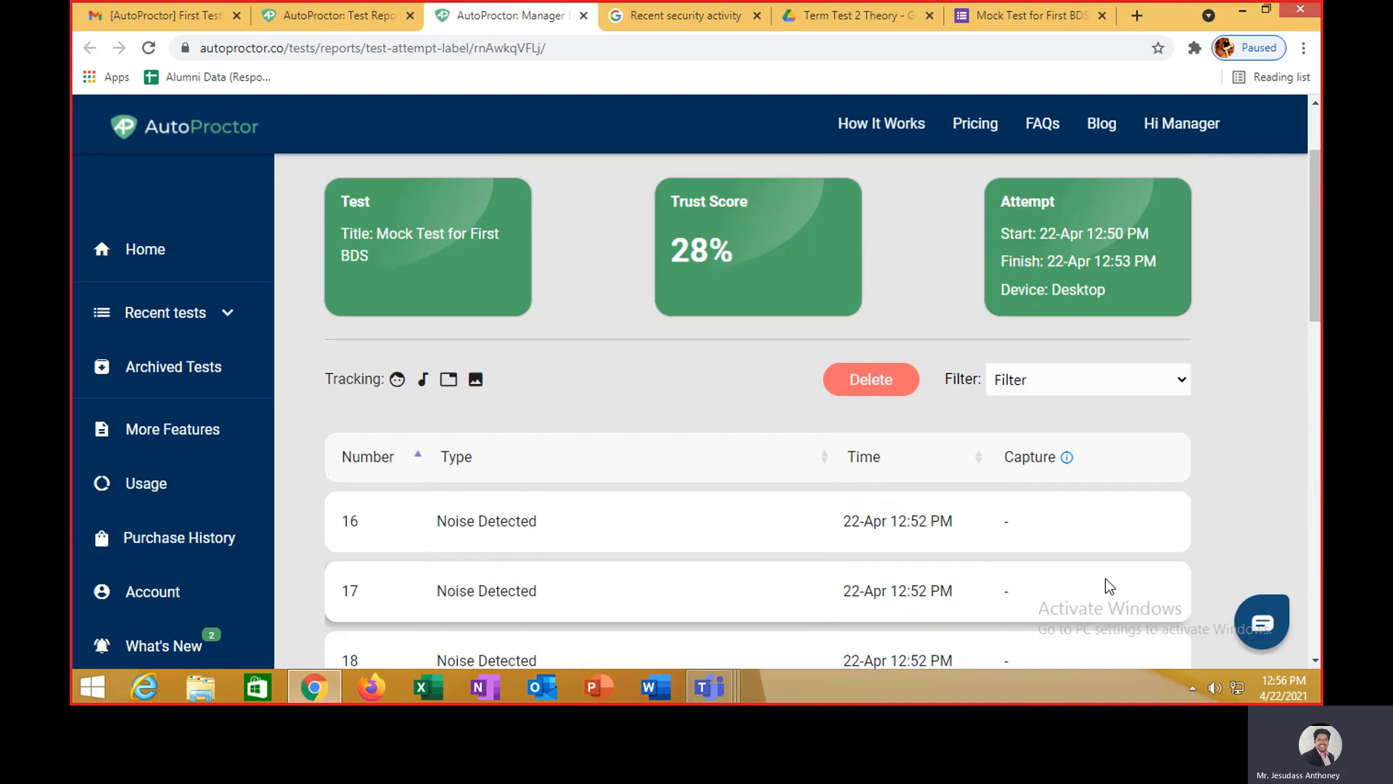
scroll(1108, 586, "down", 15)
left_click(1106, 575)
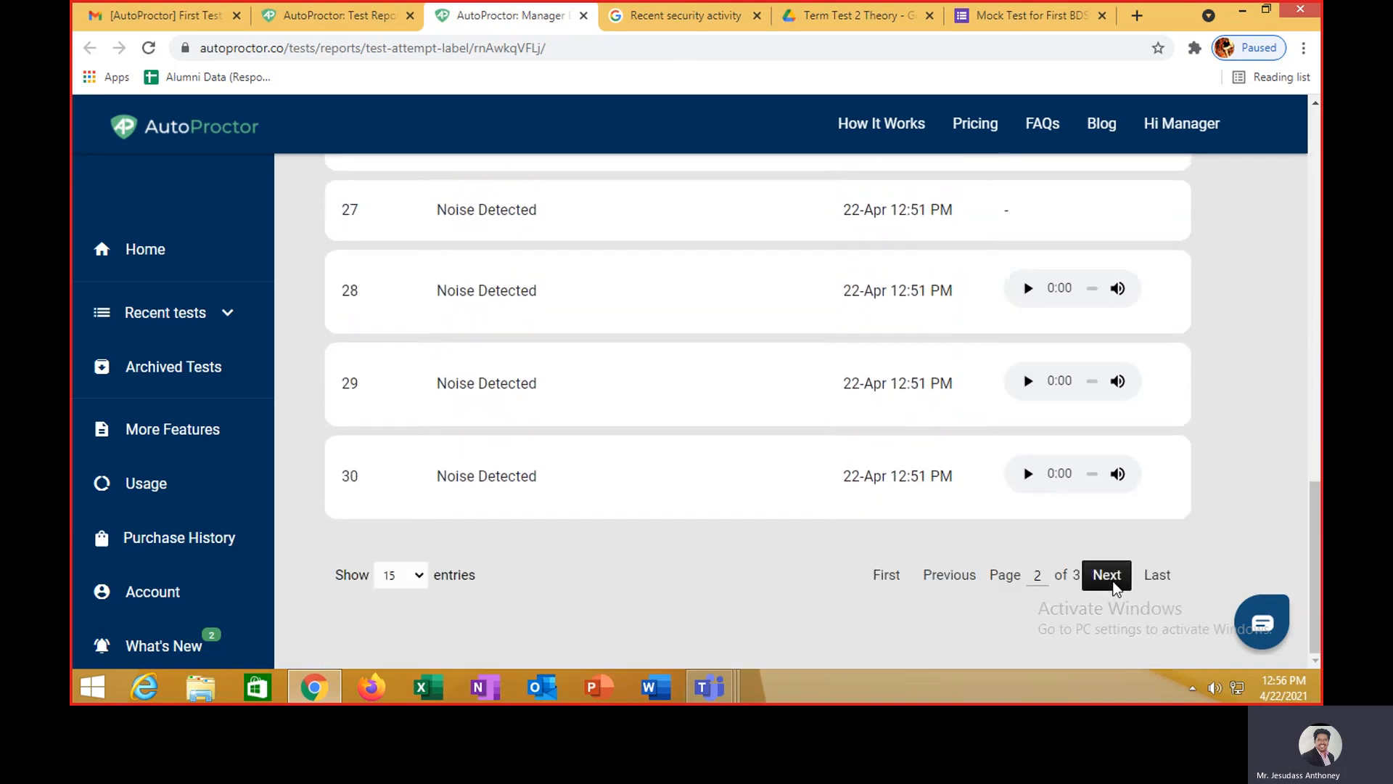
scroll(943, 486, "up", 10)
scroll(921, 476, "up", 5)
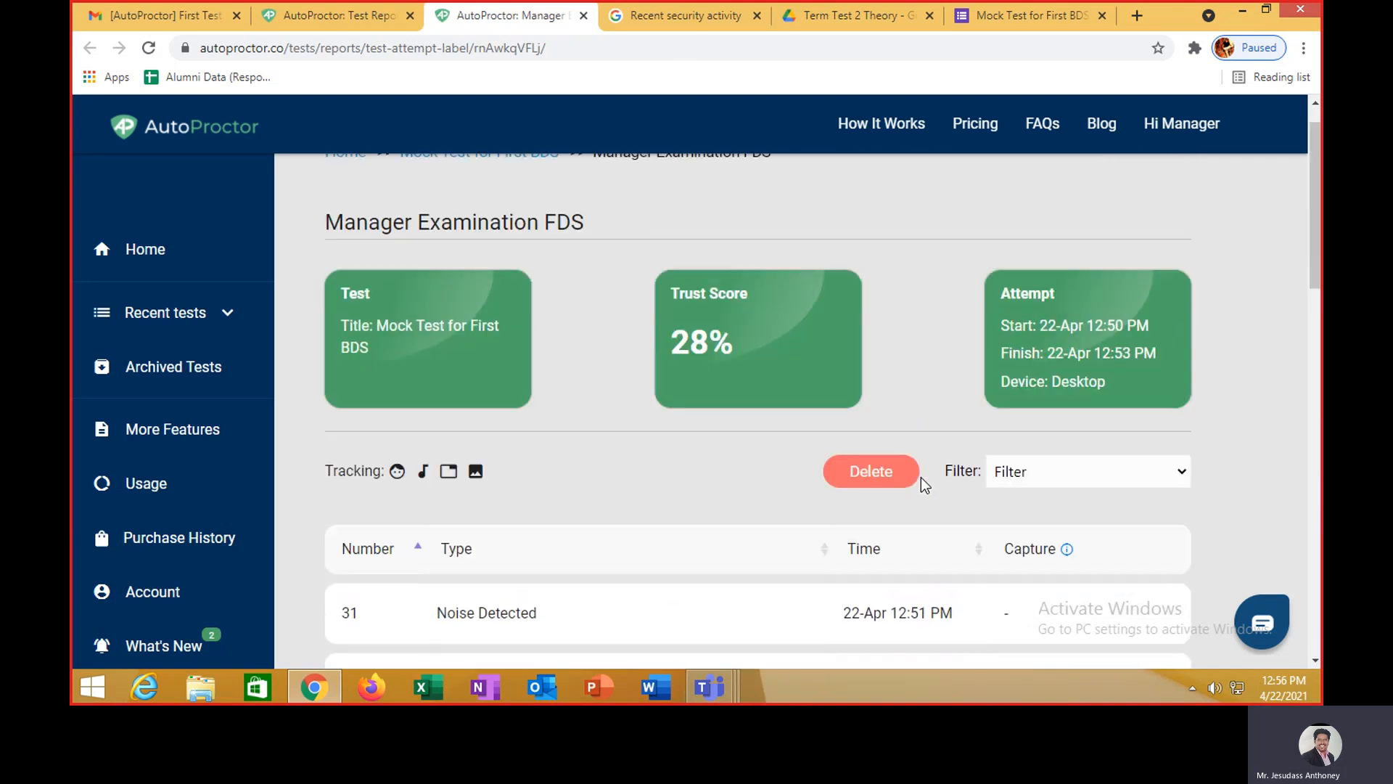
scroll(920, 477, "down", 3)
scroll(530, 401, "up", 3)
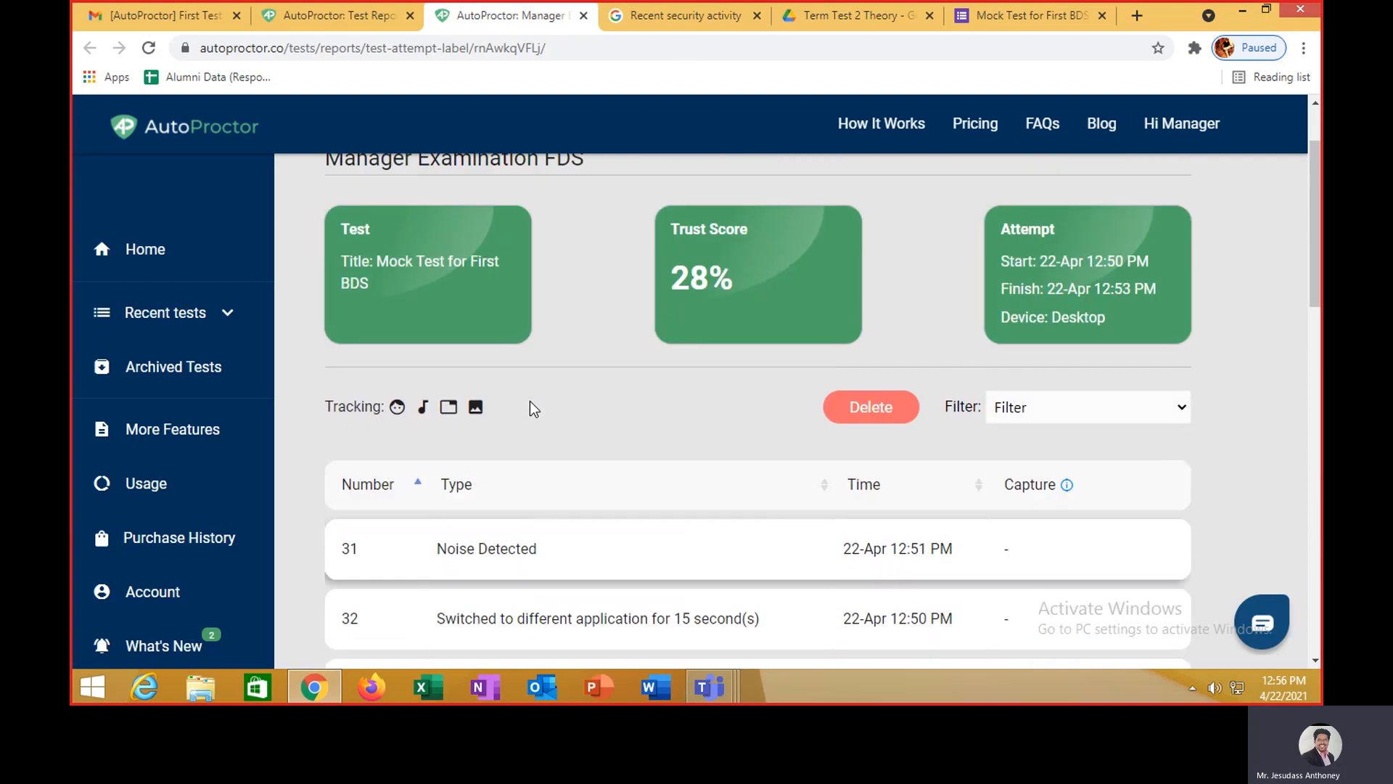
left_click(347, 196)
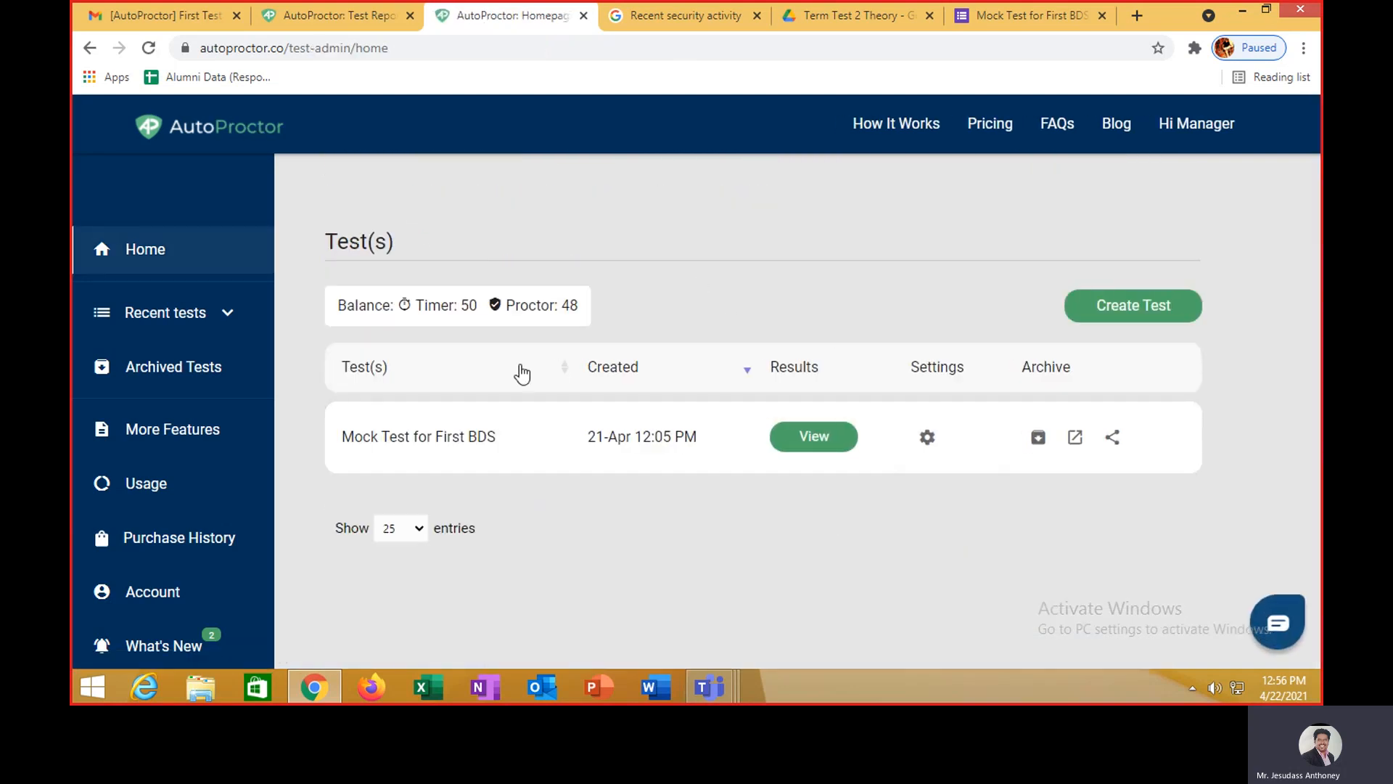
- View the Mock Test for First BDS results and scroll to its single 28% trust-score submission
left_click(826, 442)
scroll(772, 453, "down", 2)
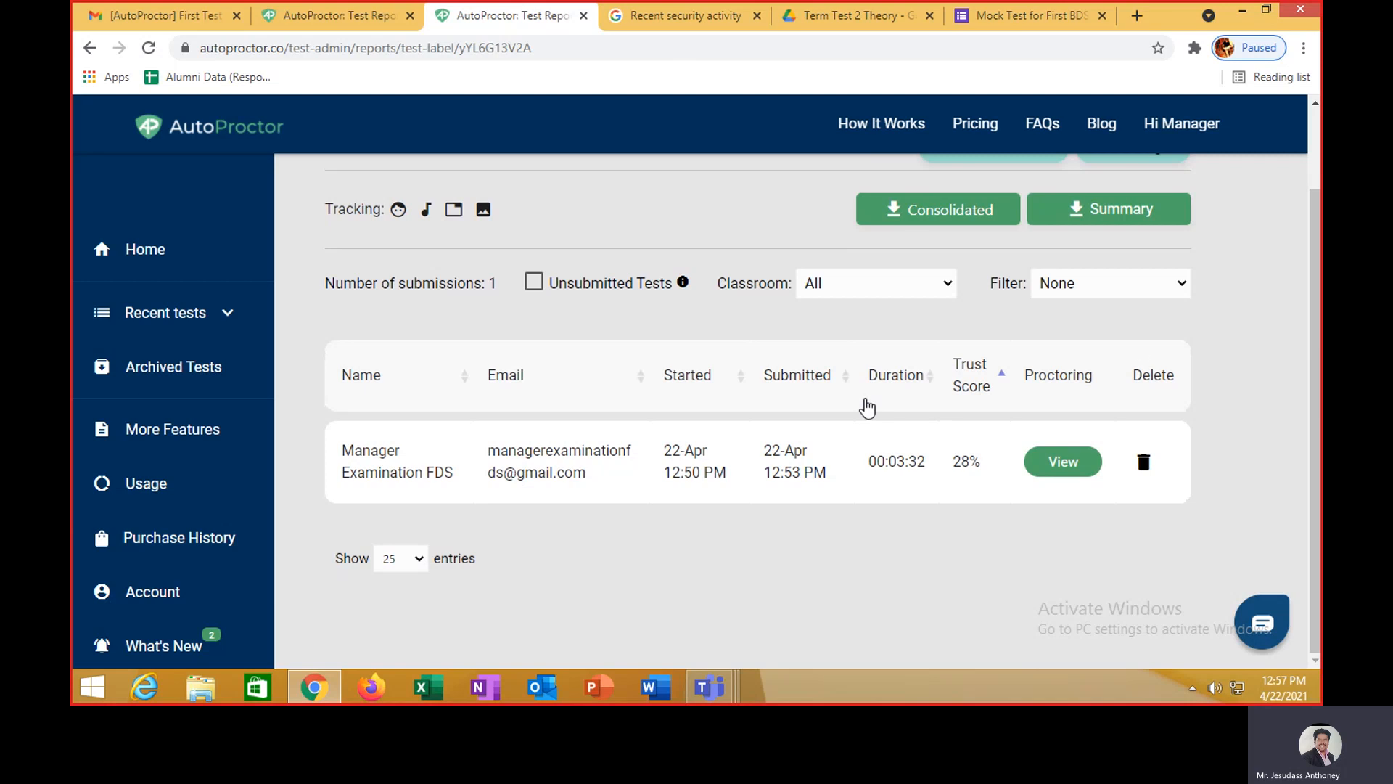
- Close the AutoProctor report tab and return to the Mock Test for First BDS responses
left_click(583, 16)
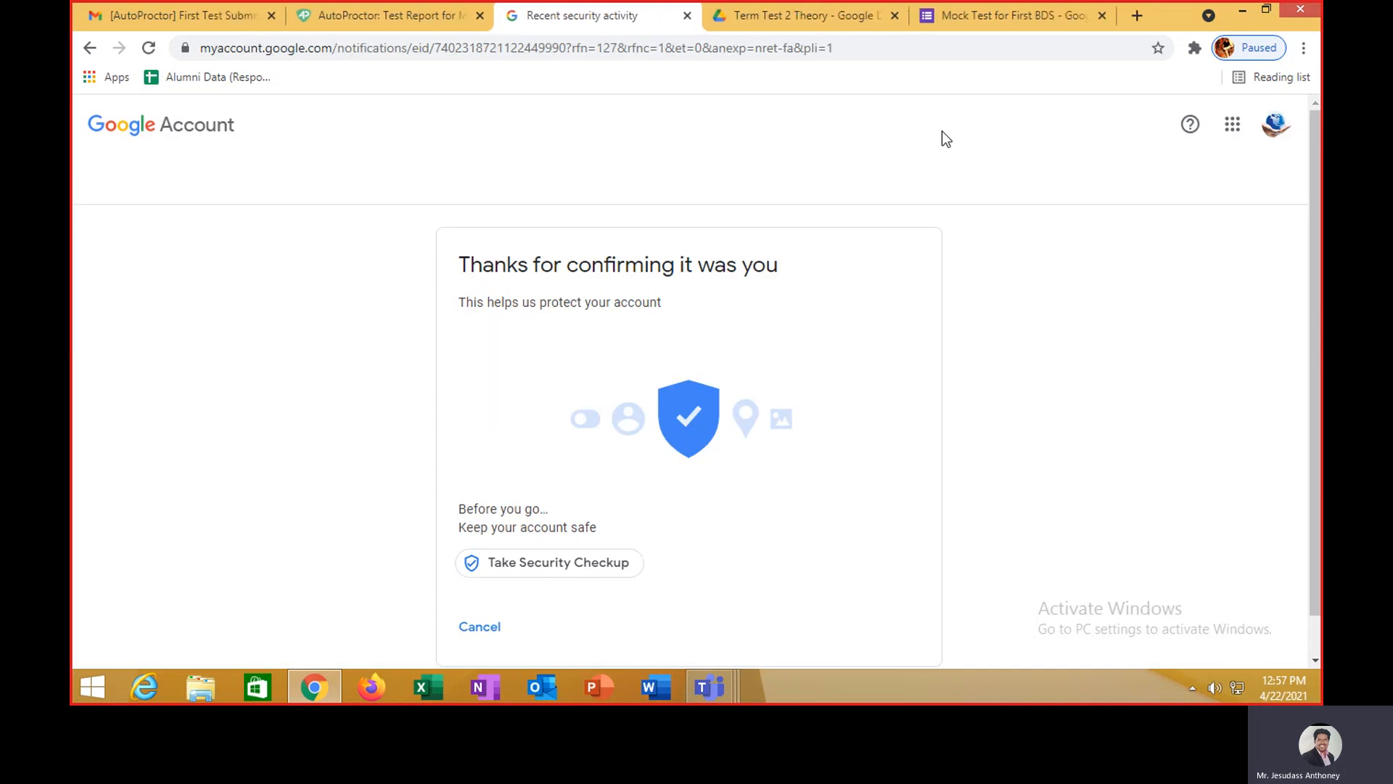
left_click(1016, 15)
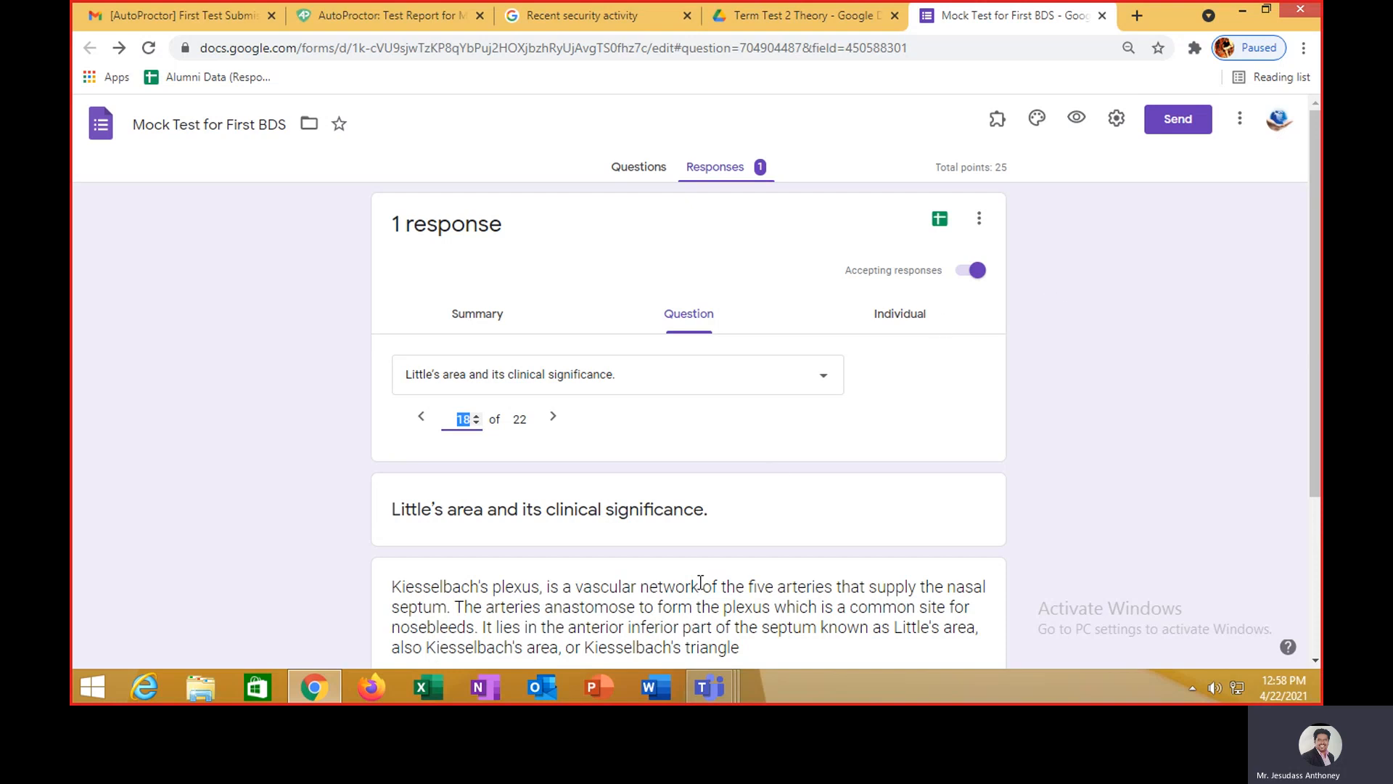
- Return to the recorded Teams meeting window and stop presenting the shared screen
left_click(724, 684)
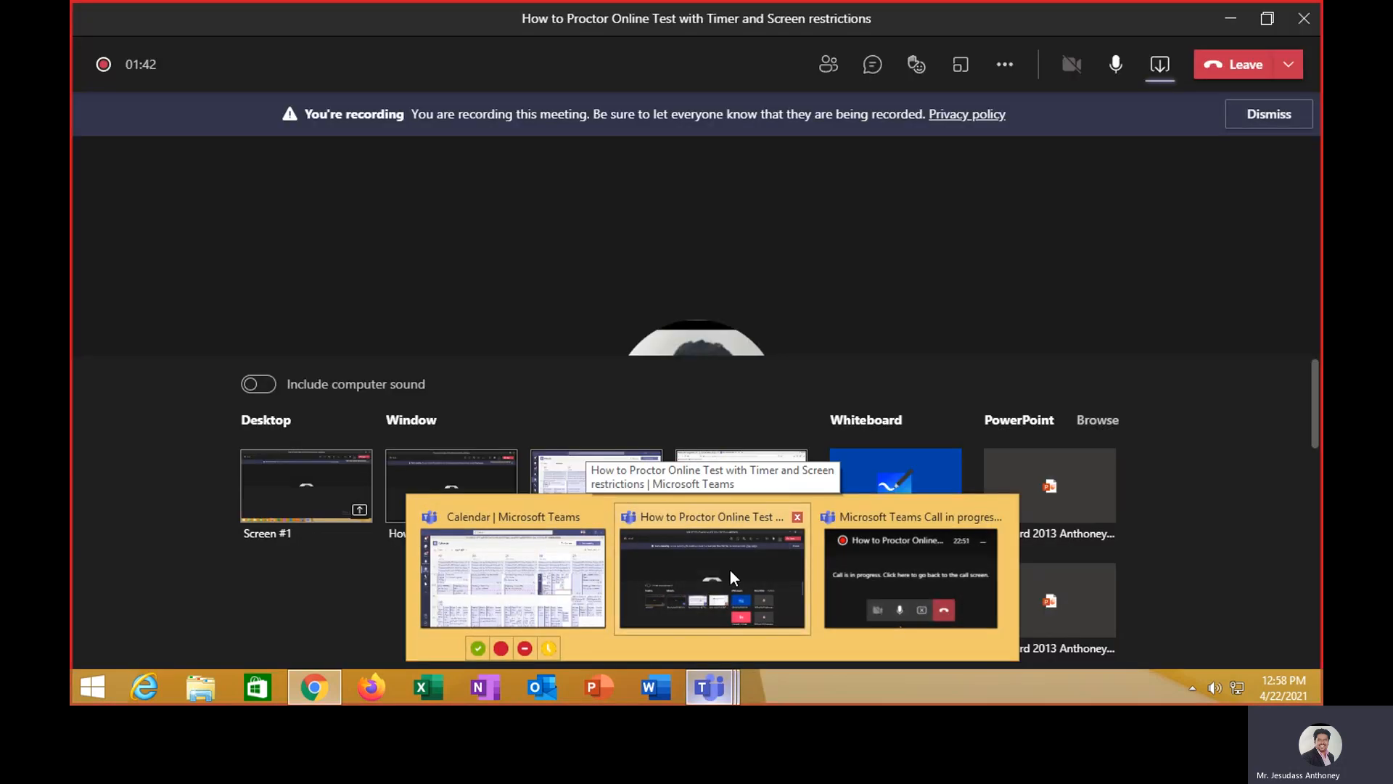
left_click(730, 570)
left_click(1161, 72)
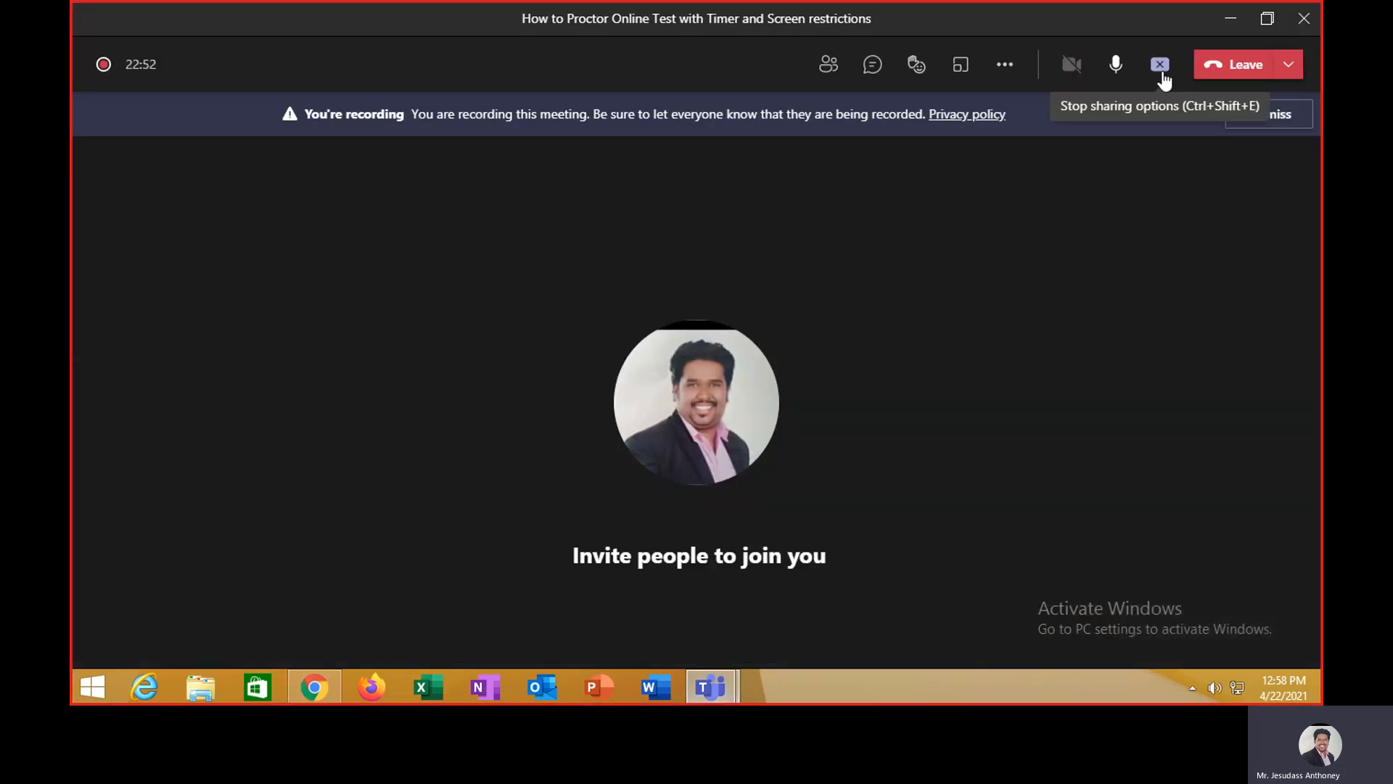
left_click(1162, 70)
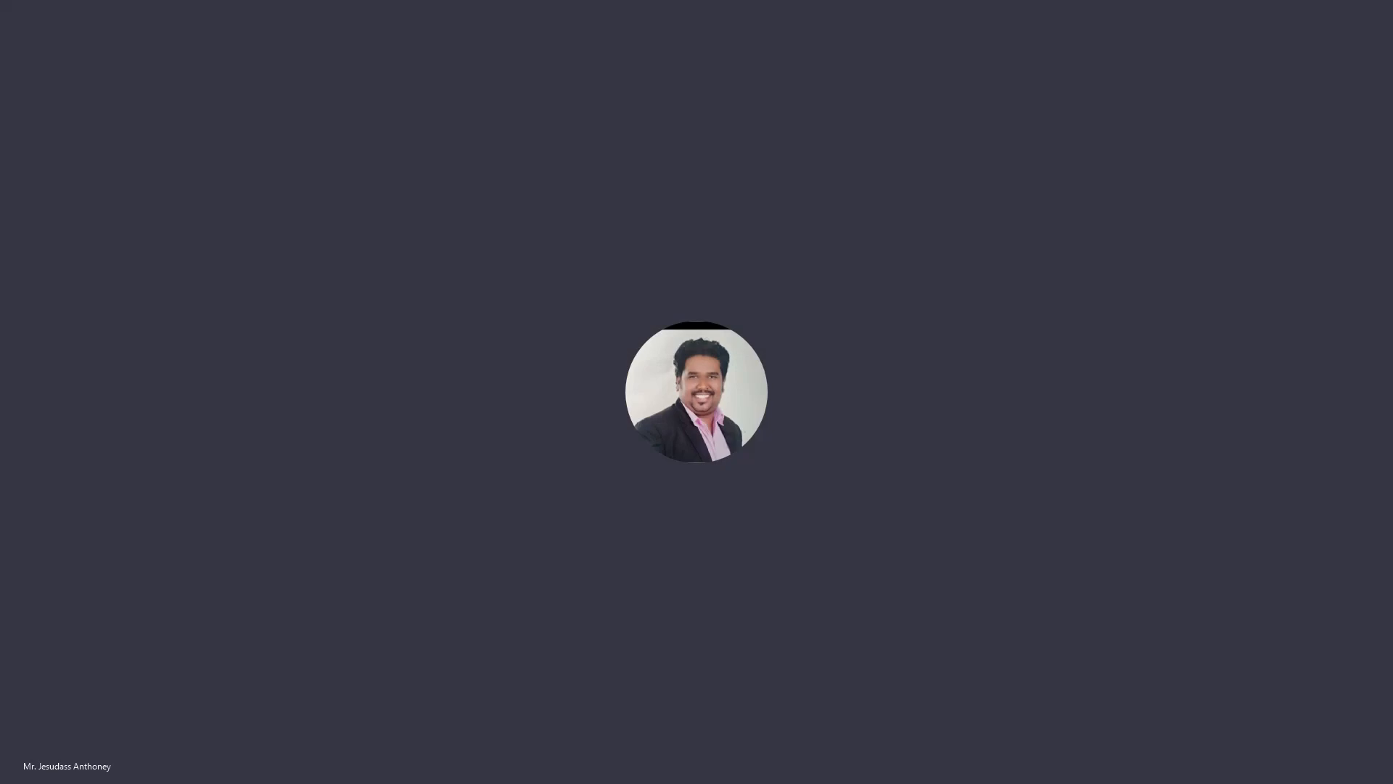